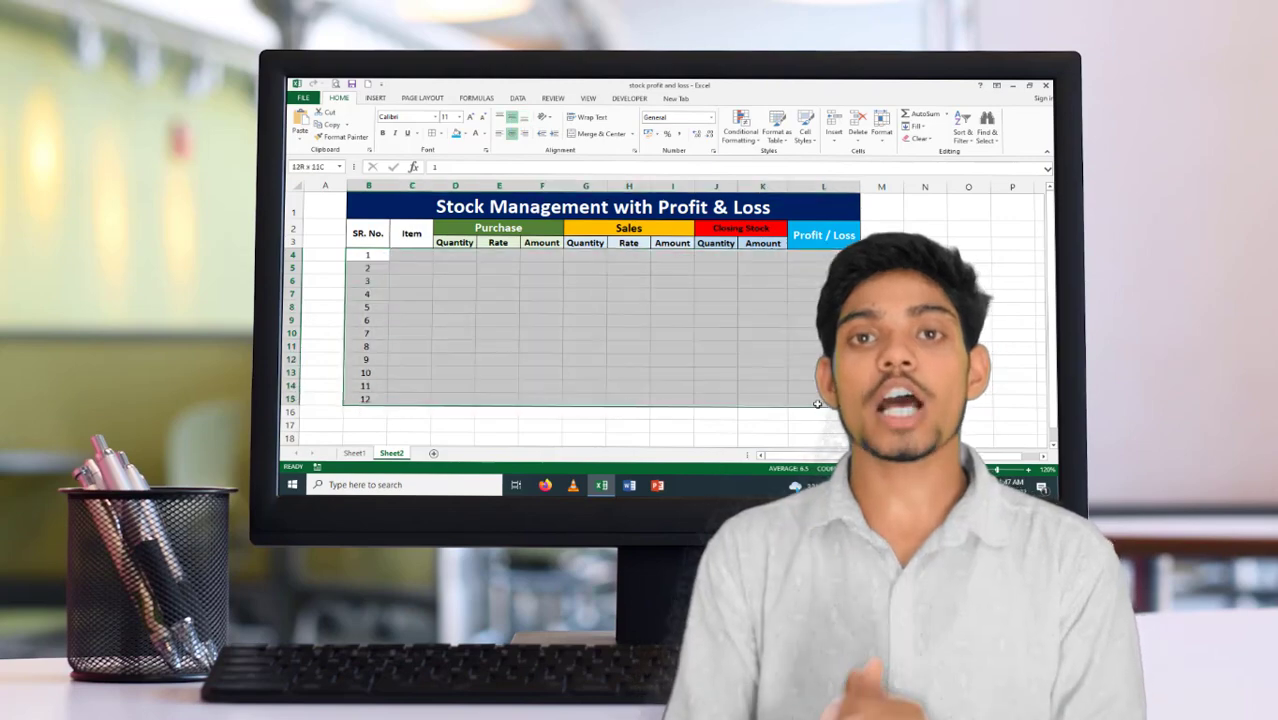
Step: Apply all borders to the table rows B4:L15 and bold the serial numbers in B4:B15
{"action": "left_click", "coordinate": [441, 133]}
{"action": "left_click", "coordinate": [462, 222]}
{"action": "left_click_drag", "start_coordinate": [368, 254], "coordinate": [368, 399]}
{"action": "key", "text": "ctrl+b"}
Step: Enter Mouse as item 1 with a purchase quantity of 20 and a purchase rate of 270
{"action": "left_click", "coordinate": [417, 253]}
{"action": "type", "text": "Mouse"}
{"action": "left_click", "coordinate": [462, 256]}
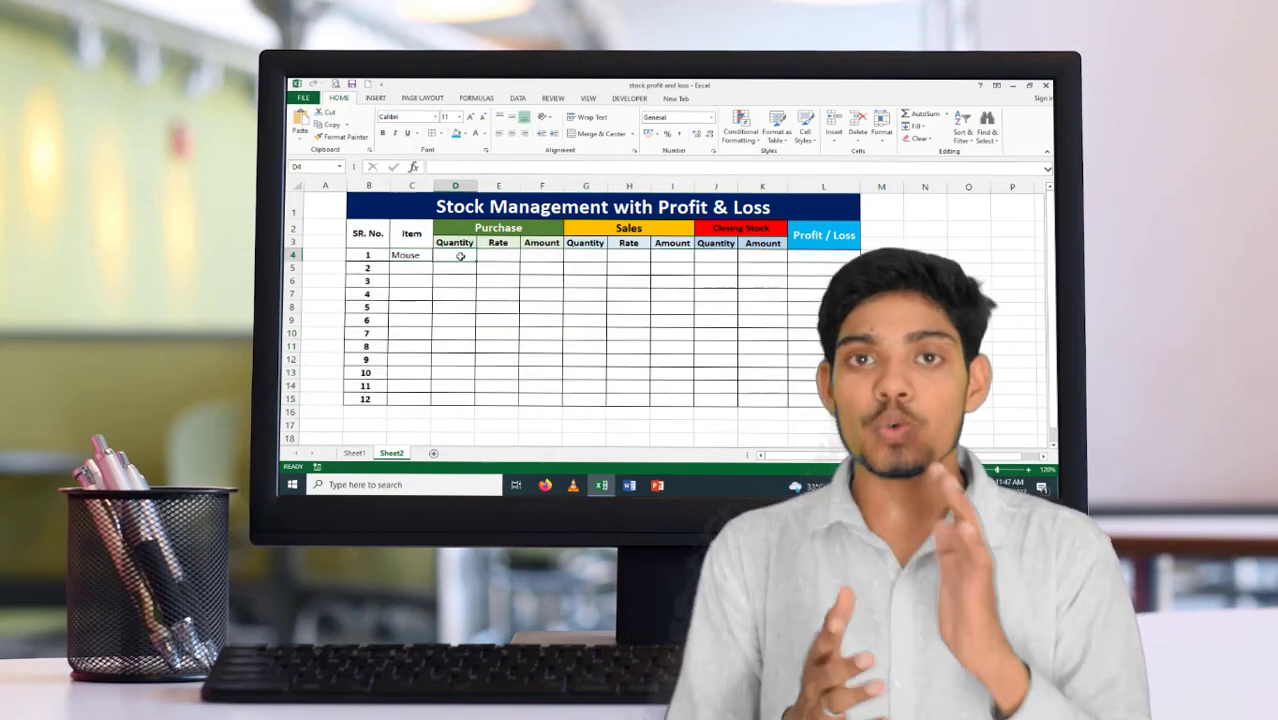
{"action": "type", "text": "20"}
{"action": "left_click", "coordinate": [505, 257]}
{"action": "type", "text": "270"}
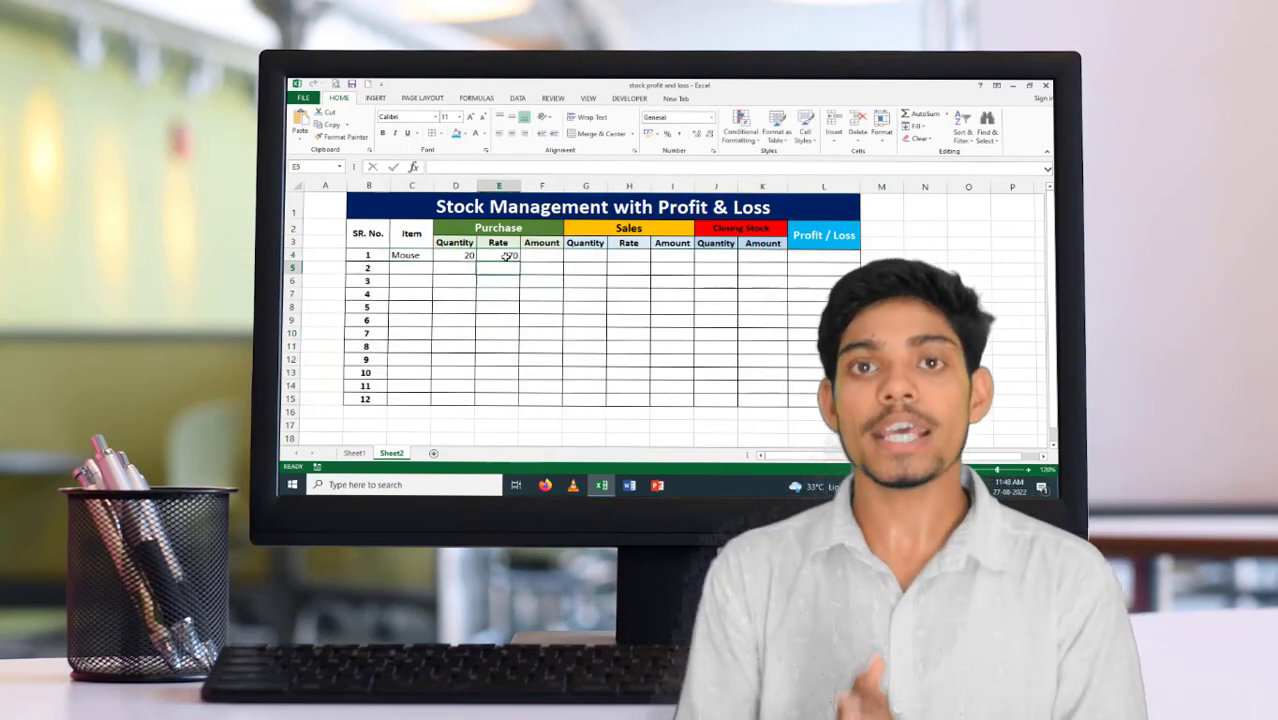
Step: Calculate the Mouse purchase amount in F4 with the formula =D4*E4
{"action": "left_click", "coordinate": [541, 256]}
{"action": "type", "text": "=D4*E4"}
{"action": "key", "text": "Return"}
Step: Enter a sales quantity of 3 and a sales rate of 300 for Mouse
{"action": "left_click", "coordinate": [588, 258]}
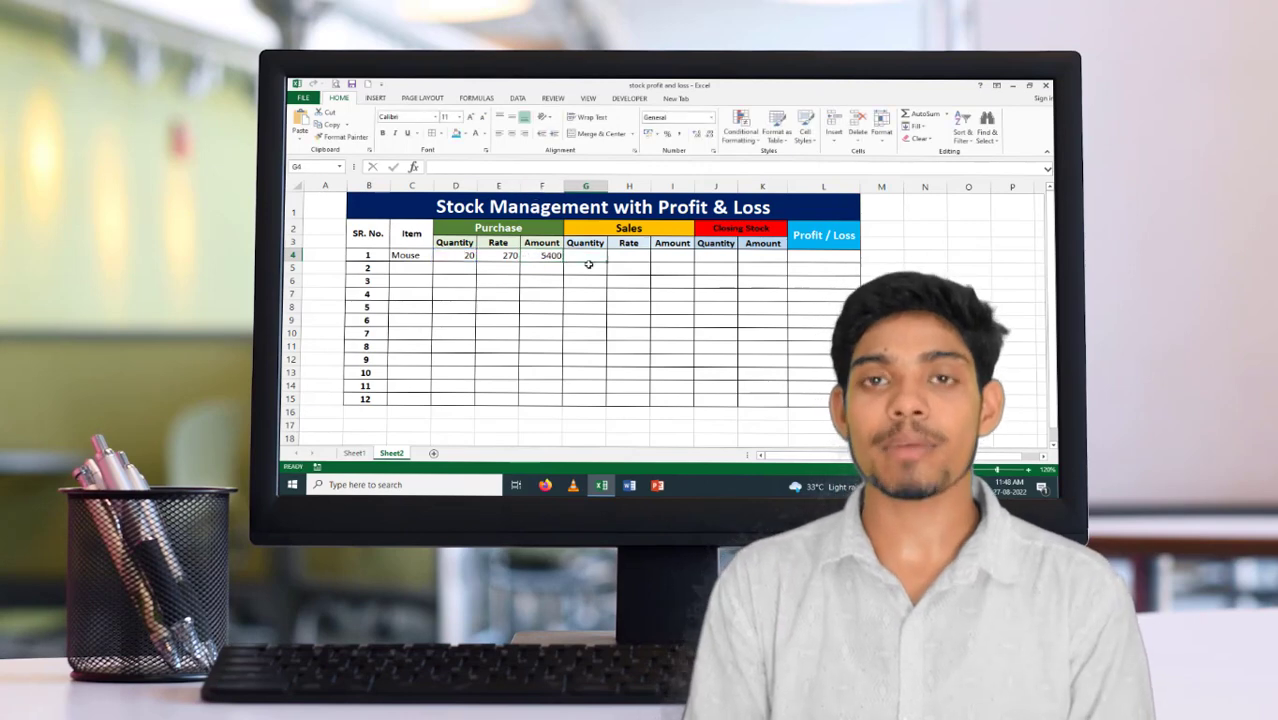
{"action": "type", "text": "3"}
{"action": "left_click", "coordinate": [631, 257]}
{"action": "type", "text": "300"}
Step: Calculate the Mouse sales amount in I4 with the formula =G4*H4
{"action": "left_click", "coordinate": [668, 257]}
{"action": "type", "text": "="}
{"action": "left_click", "coordinate": [585, 257]}
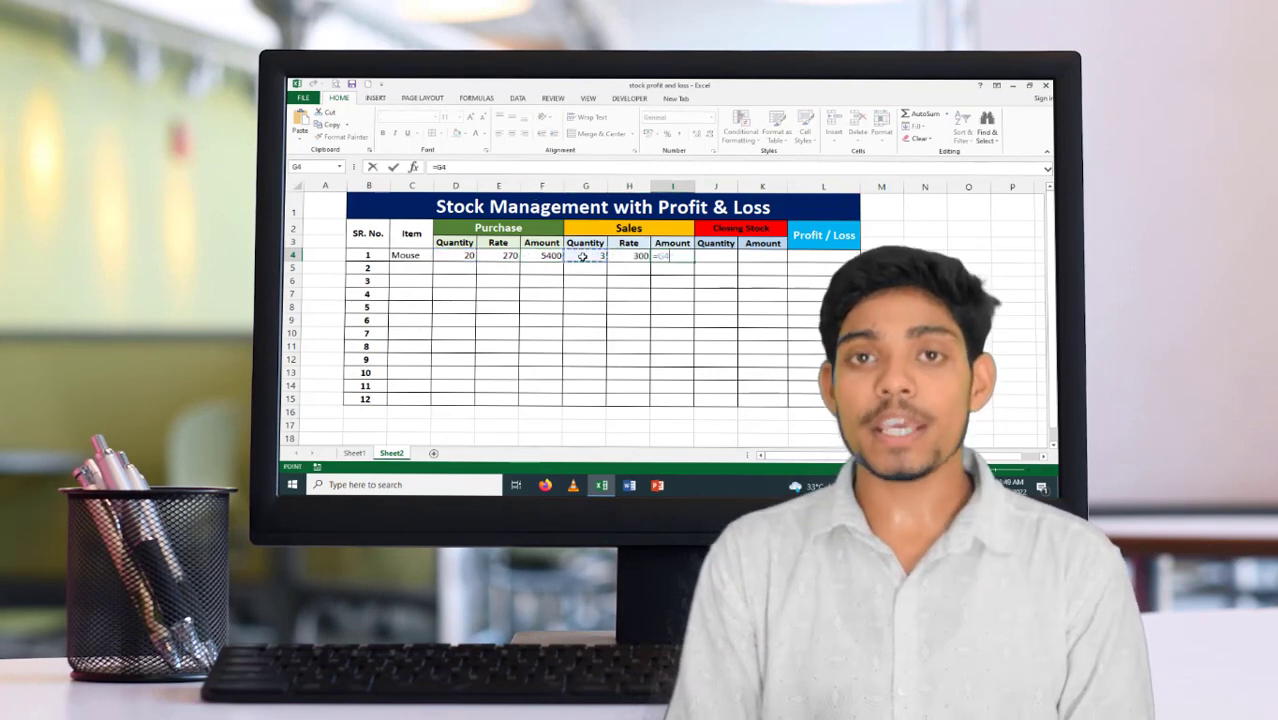
{"action": "type", "text": "*"}
{"action": "left_click", "coordinate": [630, 257]}
{"action": "key", "text": "Tab"}
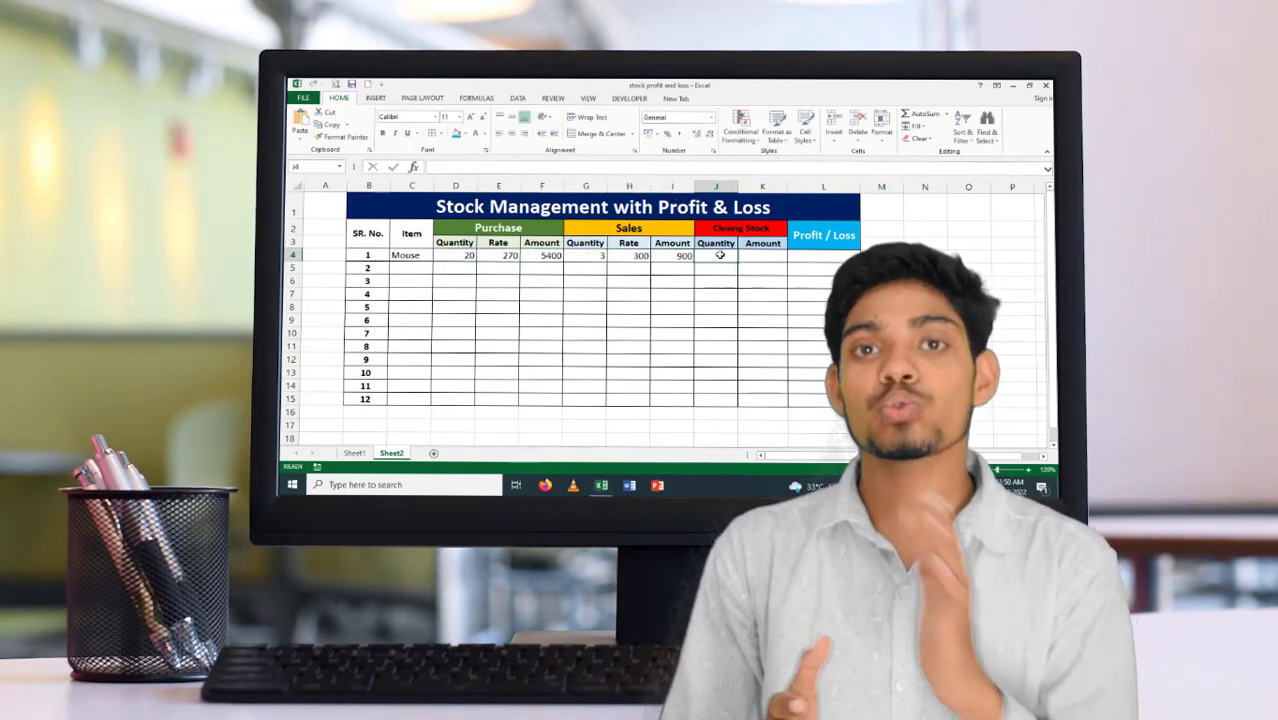
Step: Try to calculate the Mouse closing quantity in J4 as sales quantity minus purchase quantity
{"action": "type", "text": "="}
{"action": "left_click", "coordinate": [588, 256]}
{"action": "type", "text": "-"}
{"action": "left_click", "coordinate": [452, 256]}
{"action": "key", "text": "Return"}
Step: Calculate the Mouse closing stock quantity in J4 with the formula =D4-G4
{"action": "left_click", "coordinate": [712, 256]}
{"action": "type", "text": "="}
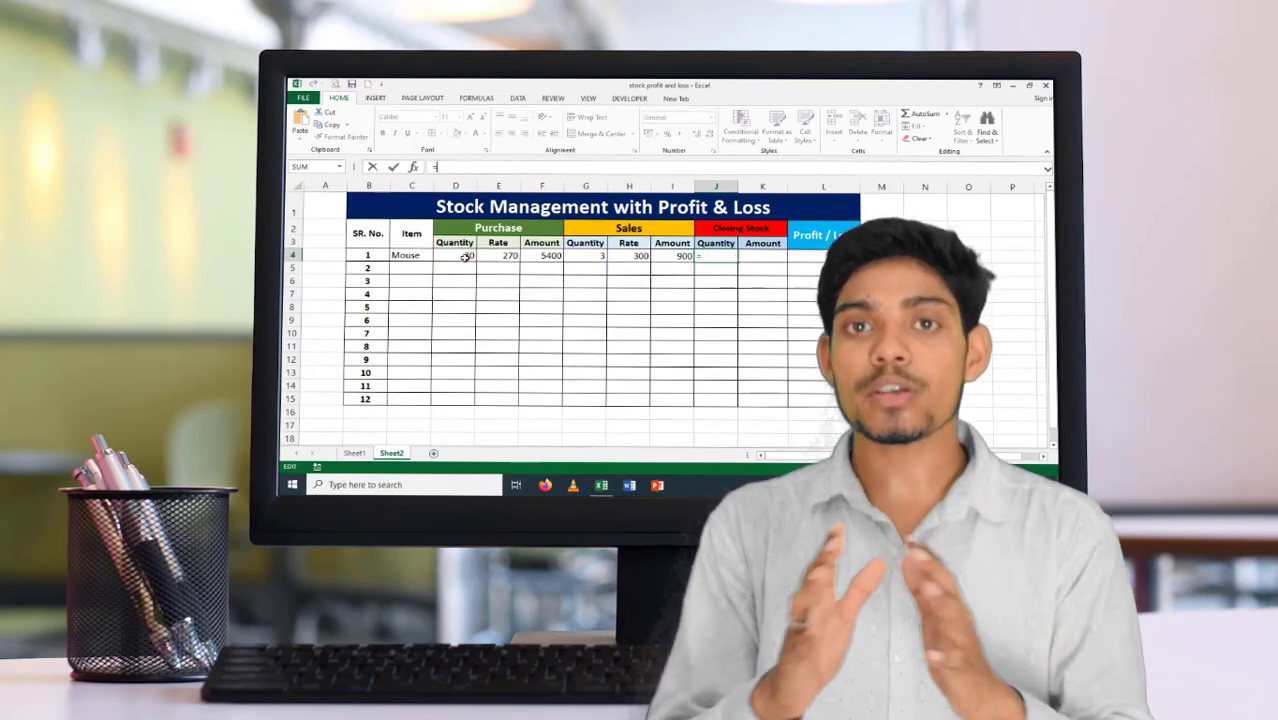
{"action": "left_click", "coordinate": [455, 256]}
{"action": "type", "text": "-"}
{"action": "left_click", "coordinate": [585, 256]}
{"action": "key", "text": "Tab"}
Step: Try to calculate the Mouse closing amount in K4 as sales amount times purchase rate
{"action": "type", "text": "="}
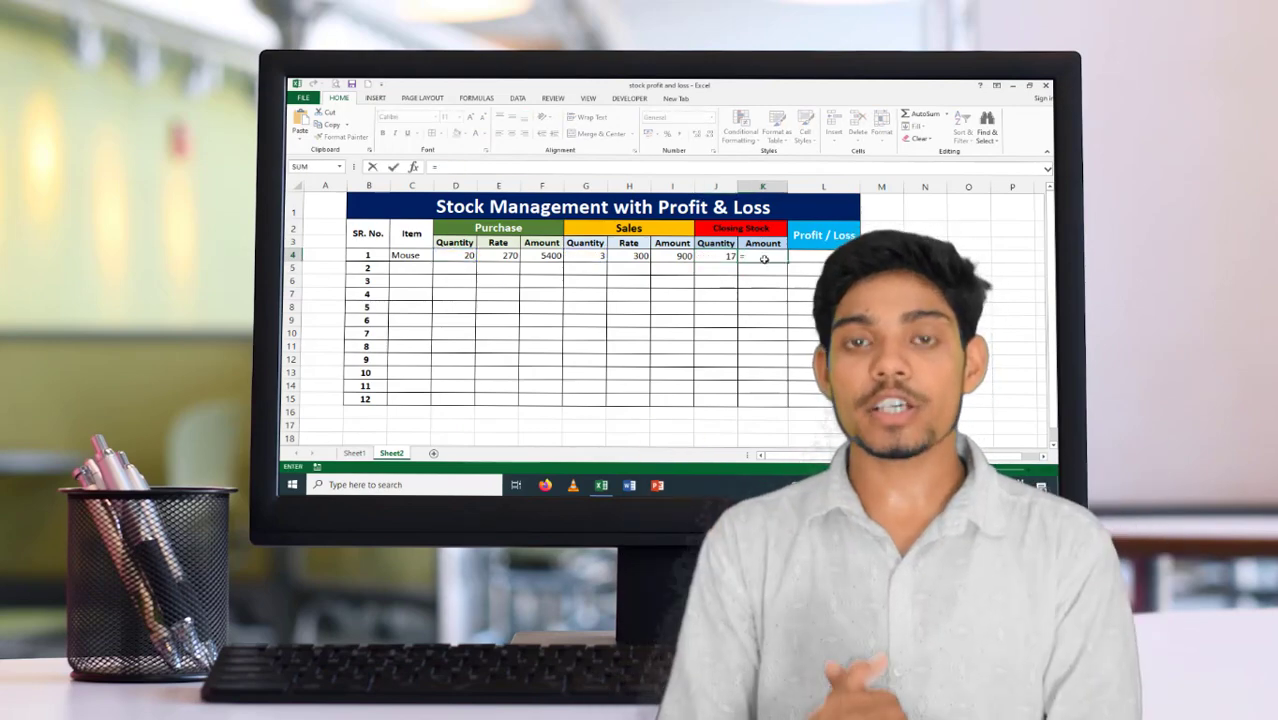
{"action": "left_click", "coordinate": [673, 258]}
{"action": "type", "text": "*"}
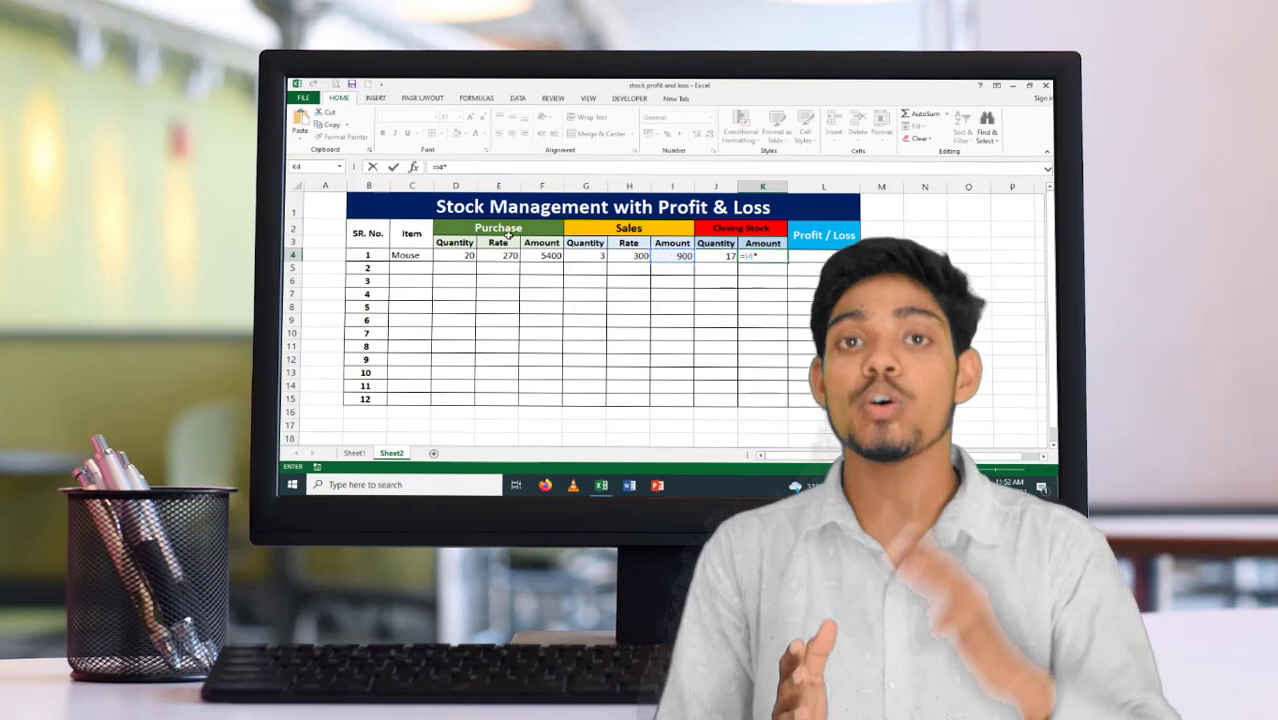
{"action": "left_click", "coordinate": [498, 257]}
{"action": "key", "text": "Return"}
Step: Calculate the Mouse closing stock amount in K4 with the formula =J4*E4
{"action": "left_click", "coordinate": [766, 257]}
{"action": "type", "text": "="}
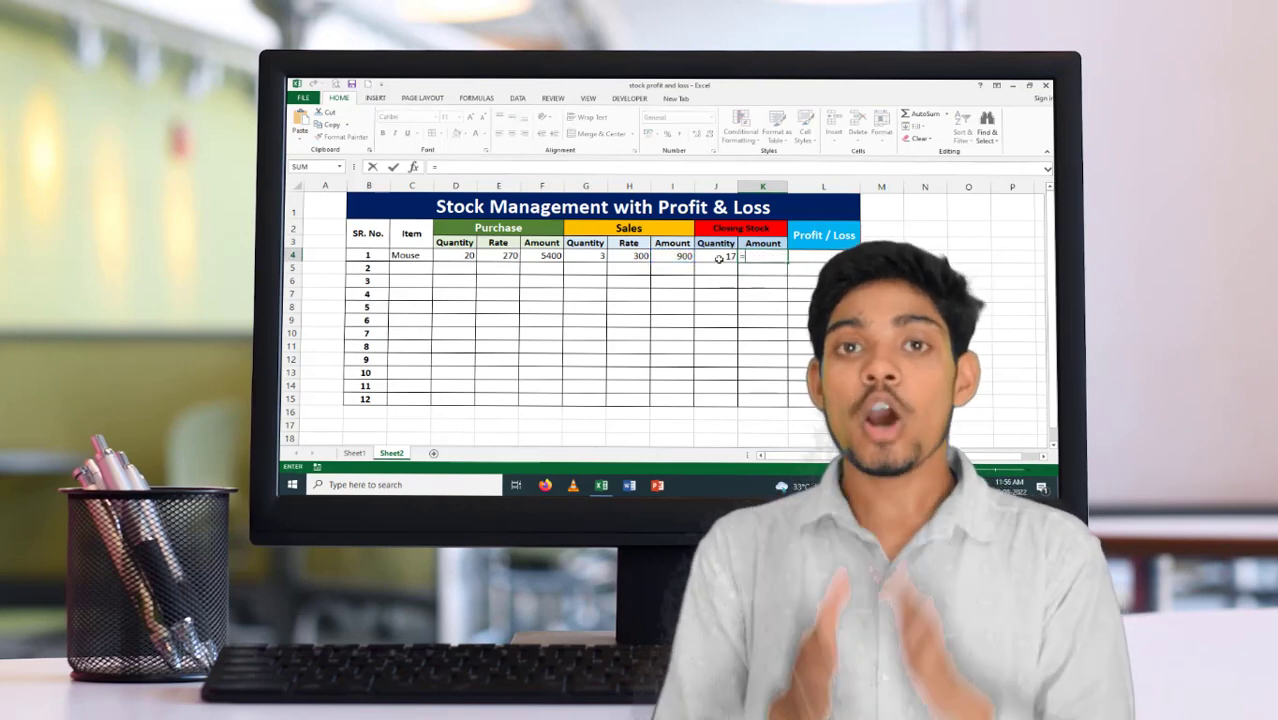
{"action": "left_click", "coordinate": [716, 256]}
{"action": "type", "text": "*"}
{"action": "left_click", "coordinate": [498, 256]}
{"action": "key", "text": "Return"}
Step: Calculate the Mouse profit or loss in L4 with the formula =K4+I4-F4
{"action": "left_click", "coordinate": [820, 256]}
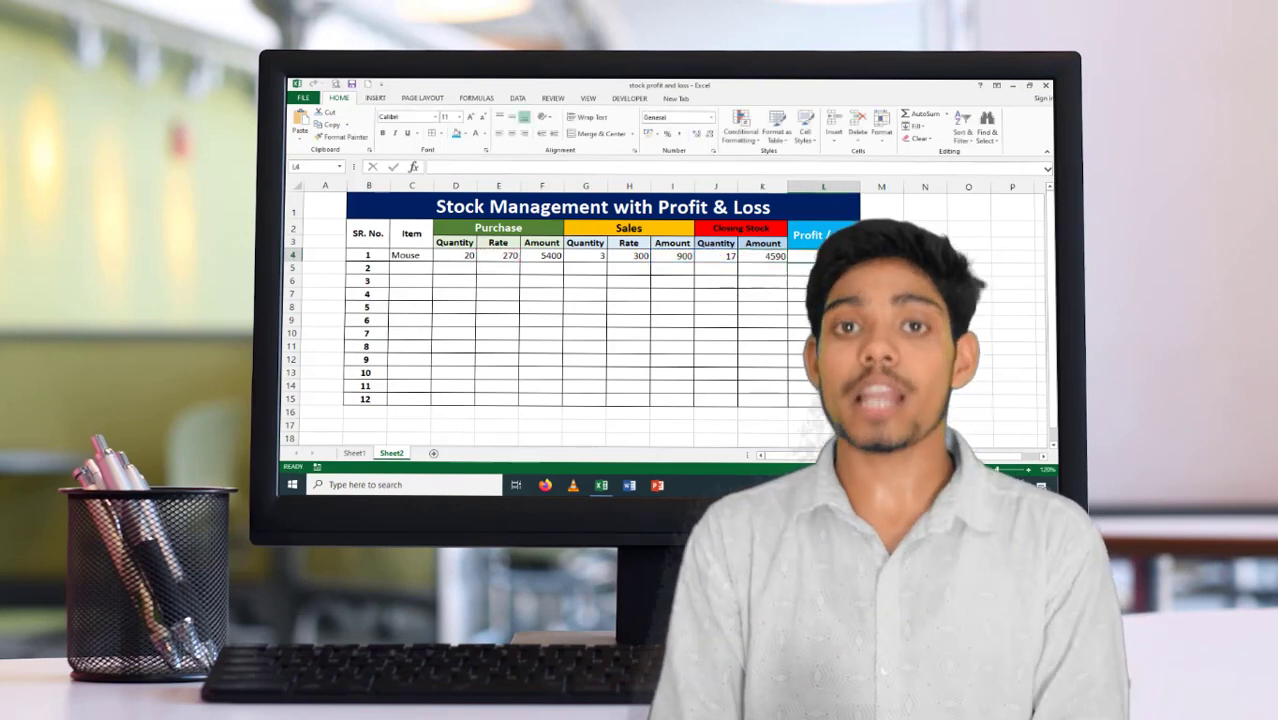
{"action": "type", "text": "="}
{"action": "left_click", "coordinate": [763, 256]}
{"action": "type", "text": "+"}
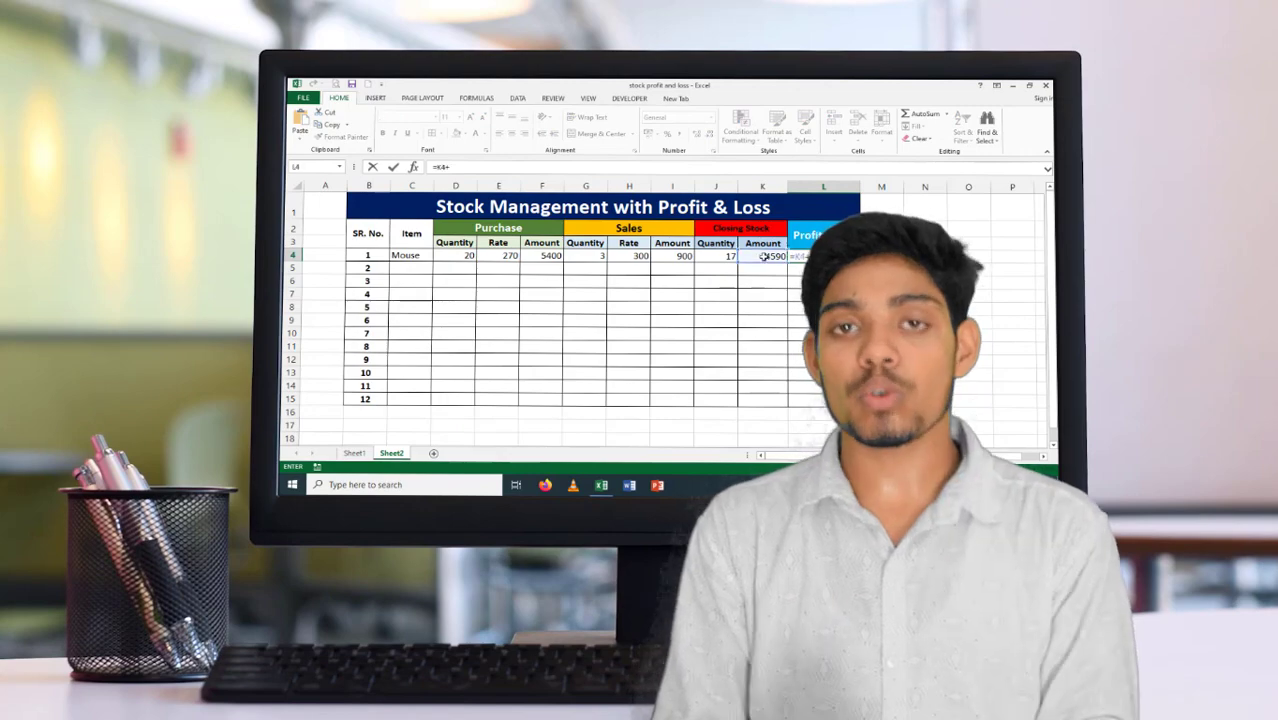
{"action": "left_click", "coordinate": [675, 255]}
{"action": "type", "text": "-"}
{"action": "left_click", "coordinate": [545, 257]}
{"action": "key", "text": "Return"}
Step: Format the Mouse values in D4:L4 as numbers with two decimal places and a thousands separator
{"action": "left_click", "coordinate": [815, 256]}
{"action": "left_click_drag", "start_coordinate": [453, 255], "coordinate": [812, 256]}
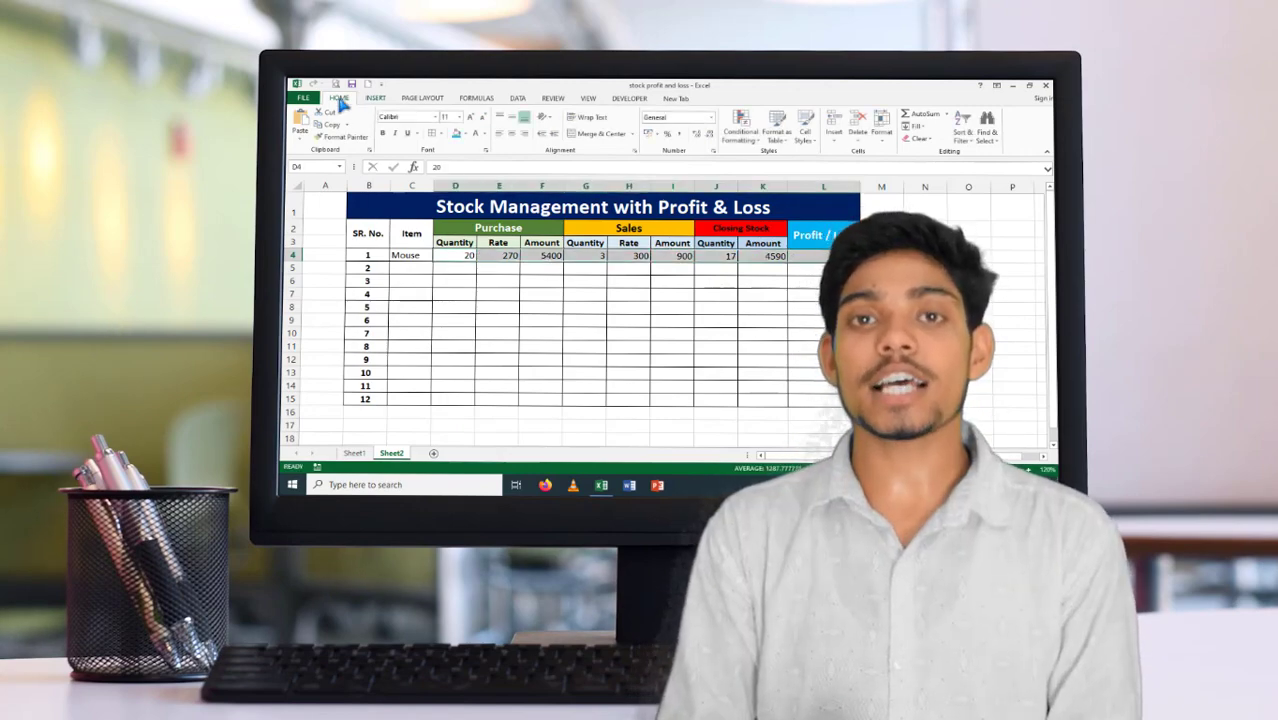
{"action": "left_click", "coordinate": [712, 151]}
{"action": "left_click", "coordinate": [415, 171]}
{"action": "left_click", "coordinate": [478, 199]}
{"action": "left_click", "coordinate": [614, 355]}
{"action": "left_click", "coordinate": [462, 257]}
{"action": "left_click", "coordinate": [547, 257]}
Step: Fill the formulas for Profit / Loss, sales amount, closing quantity, closing amount and purchase amount down to row 15
{"action": "left_click", "coordinate": [818, 256]}
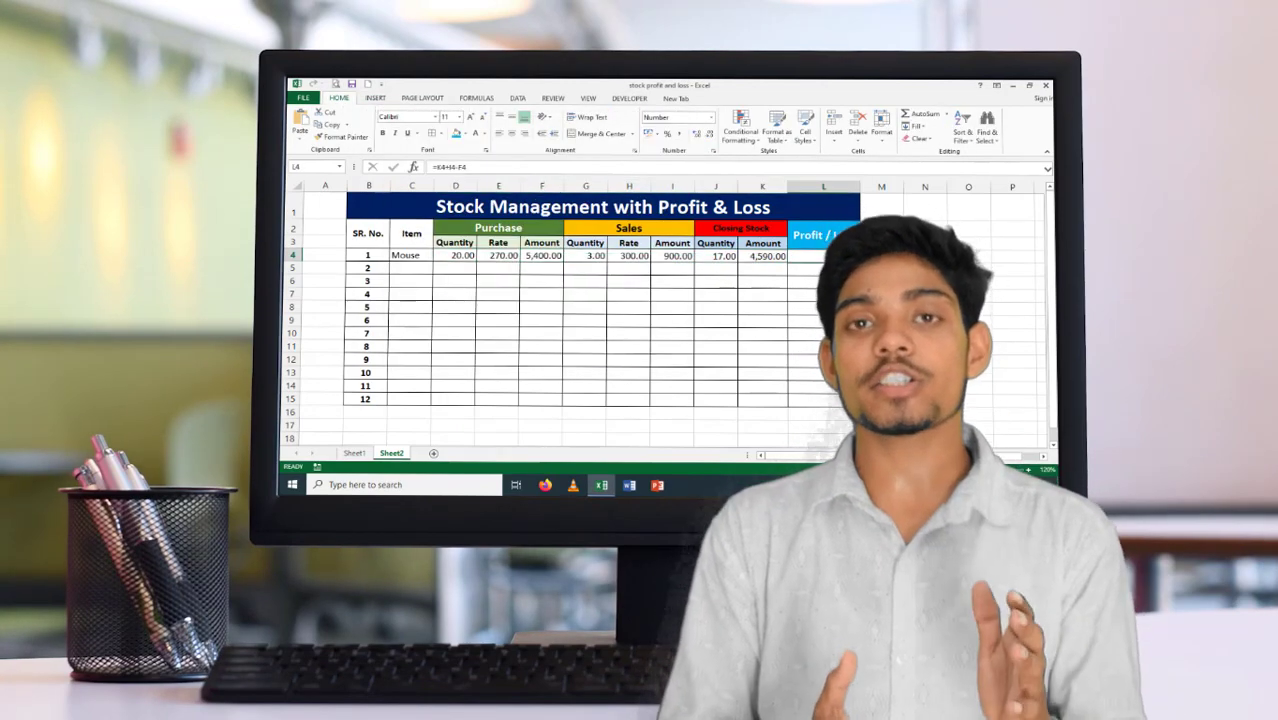
{"action": "left_click_drag", "start_coordinate": [859, 261], "coordinate": [857, 402]}
{"action": "left_click", "coordinate": [675, 256]}
{"action": "left_click_drag", "start_coordinate": [693, 261], "coordinate": [694, 403]}
{"action": "left_click", "coordinate": [724, 257]}
{"action": "left_click_drag", "start_coordinate": [737, 261], "coordinate": [738, 403]}
{"action": "left_click", "coordinate": [765, 257]}
{"action": "left_click_drag", "start_coordinate": [787, 261], "coordinate": [789, 403]}
{"action": "left_click", "coordinate": [670, 270]}
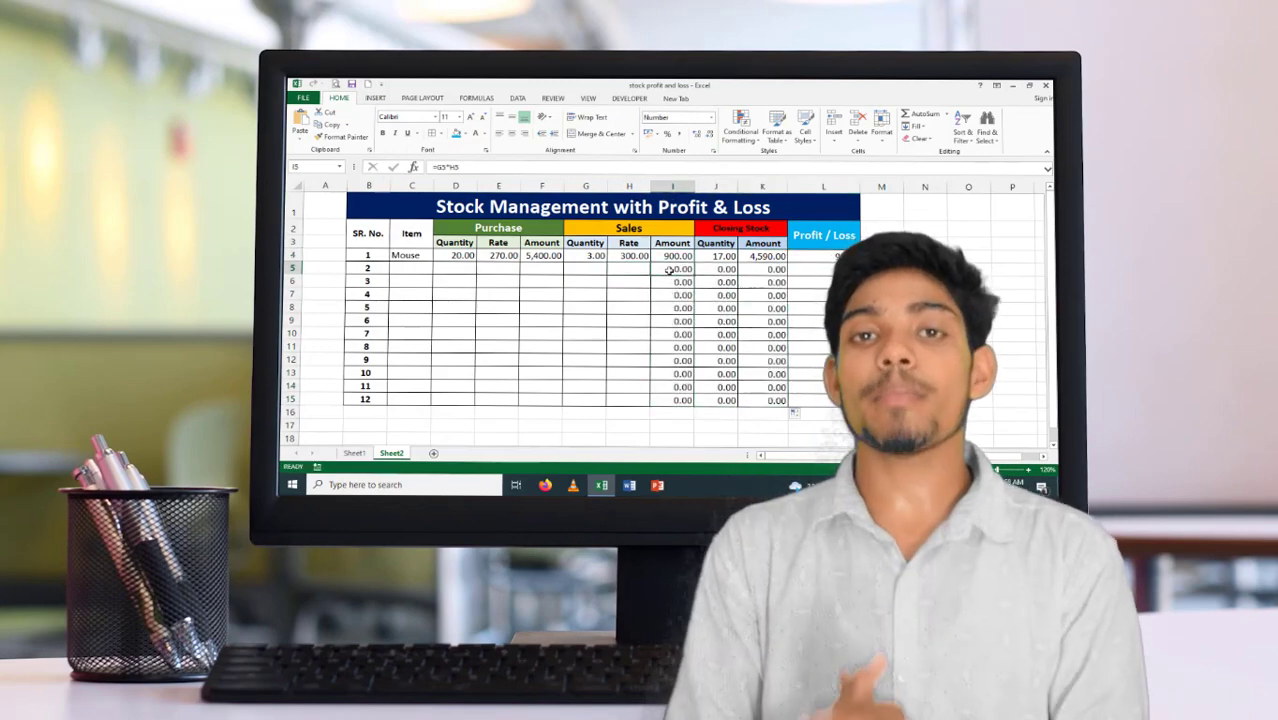
{"action": "left_click", "coordinate": [546, 257]}
{"action": "left_click_drag", "start_coordinate": [563, 261], "coordinate": [563, 403]}
{"action": "left_click", "coordinate": [586, 270]}
Step: Add a Total label in K16 and sum the Profit / Loss values in L16
{"action": "left_click", "coordinate": [759, 414]}
{"action": "type", "text": "Total"}
{"action": "key", "text": "Tab"}
{"action": "type", "text": "="}
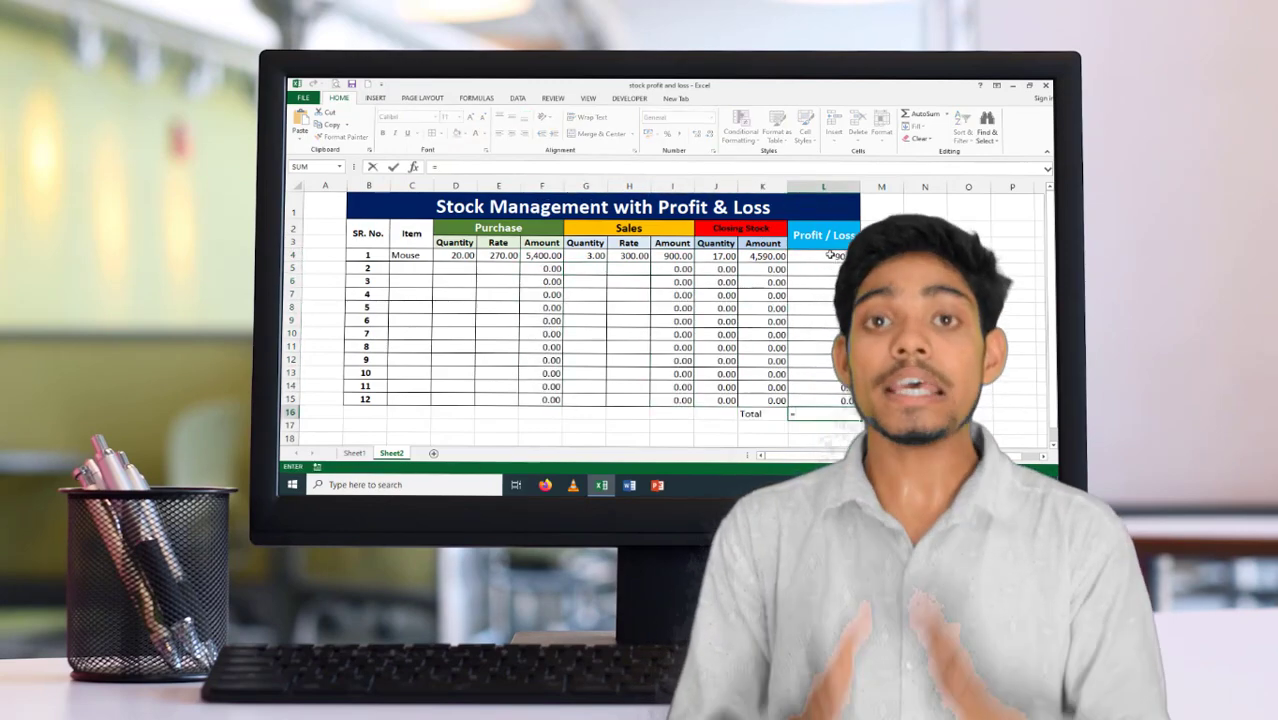
{"action": "type", "text": "sum("}
{"action": "key", "text": "Return"}
{"action": "left_click_drag", "start_coordinate": [831, 255], "coordinate": [815, 414]}
Step: Label K17 Score and enter =IF(L16>=1000,"Profit",IF(L16<=999,"Loss")) in L17
{"action": "left_click", "coordinate": [762, 427]}
{"action": "type", "text": "Score"}
{"action": "left_click", "coordinate": [801, 431]}
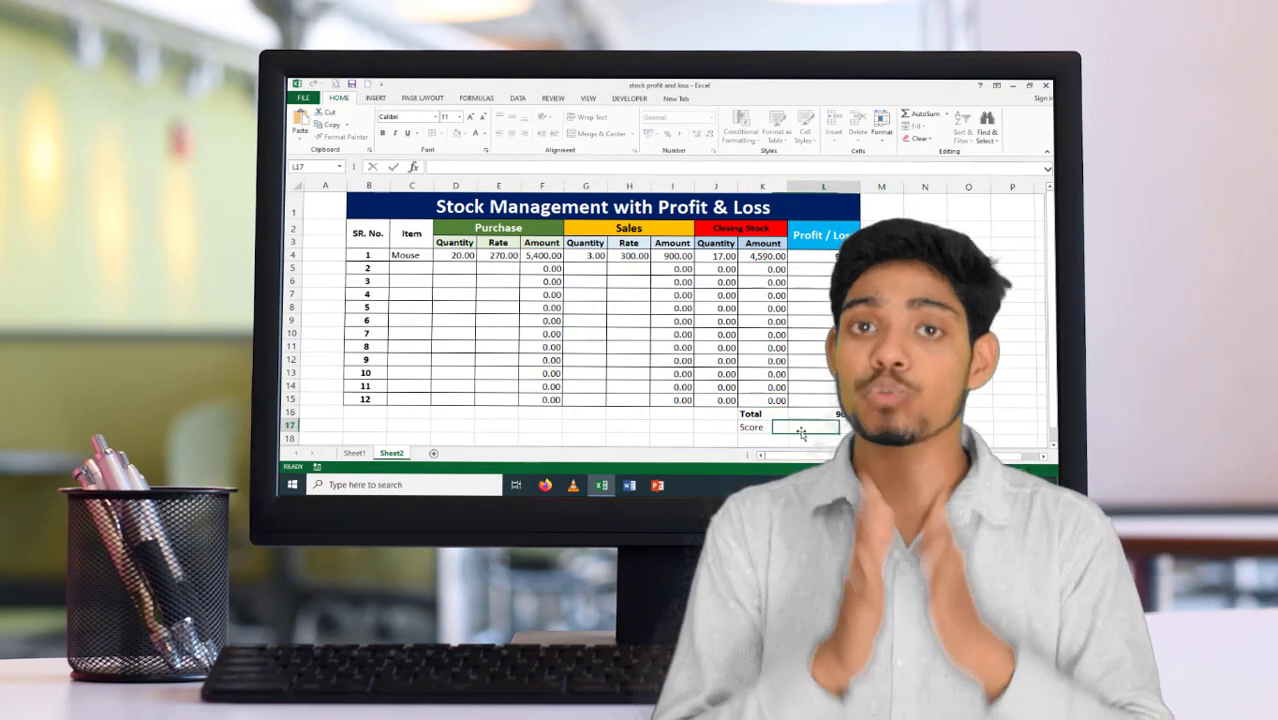
{"action": "type", "text": "=if("}
{"action": "left_click", "coordinate": [823, 414]}
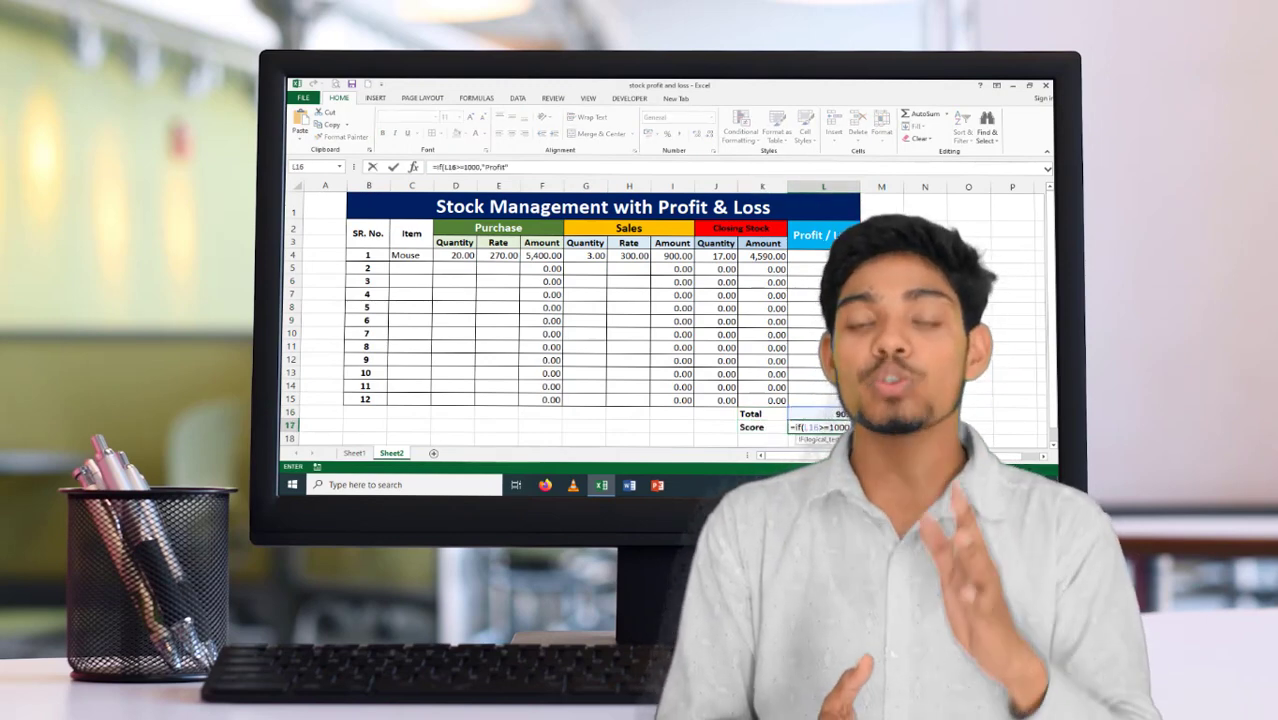
{"action": "type", "text": ">=1000,\"Profit\",if("}
{"action": "left_click", "coordinate": [817, 413]}
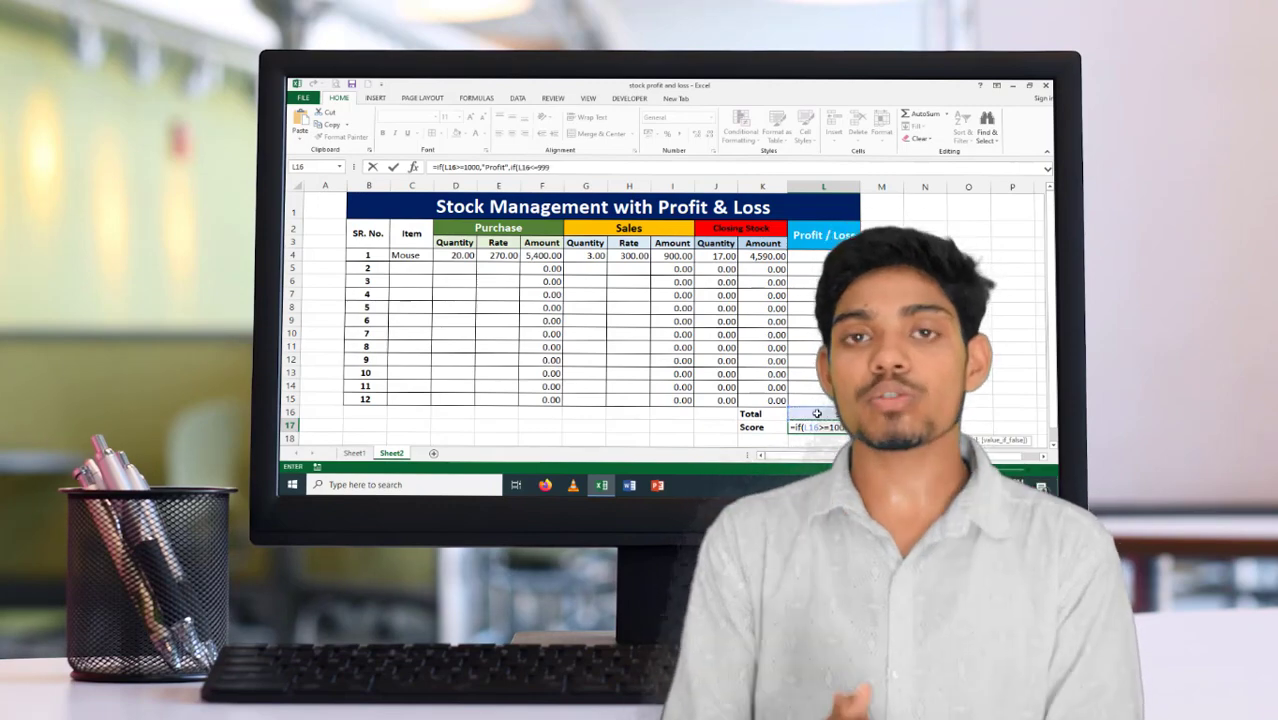
{"action": "type", "text": "<=999,\"Loss\""}
{"action": "key", "text": "Return"}
Step: Bold the score result in L17
{"action": "left_click", "coordinate": [653, 320]}
{"action": "left_click", "coordinate": [812, 427]}
{"action": "key", "text": "ctrl+b"}
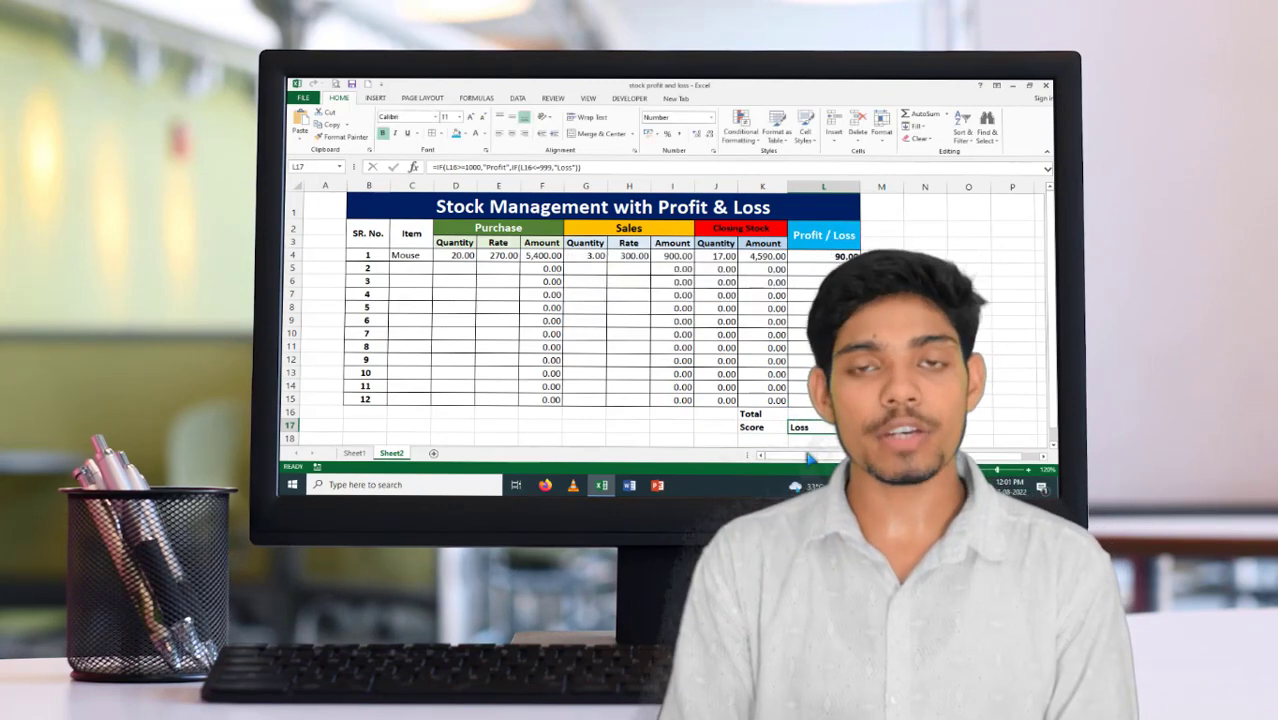
Step: Add a Greater Than 1000 highlight rule with green fill and dark green text to the Profit / Loss values L4:L15
{"action": "left_click_drag", "start_coordinate": [828, 256], "coordinate": [828, 400]}
{"action": "left_click", "coordinate": [741, 129]}
{"action": "mouse_move", "coordinate": [762, 161]}
{"action": "left_click", "coordinate": [868, 158]}
{"action": "left_click", "coordinate": [663, 267]}
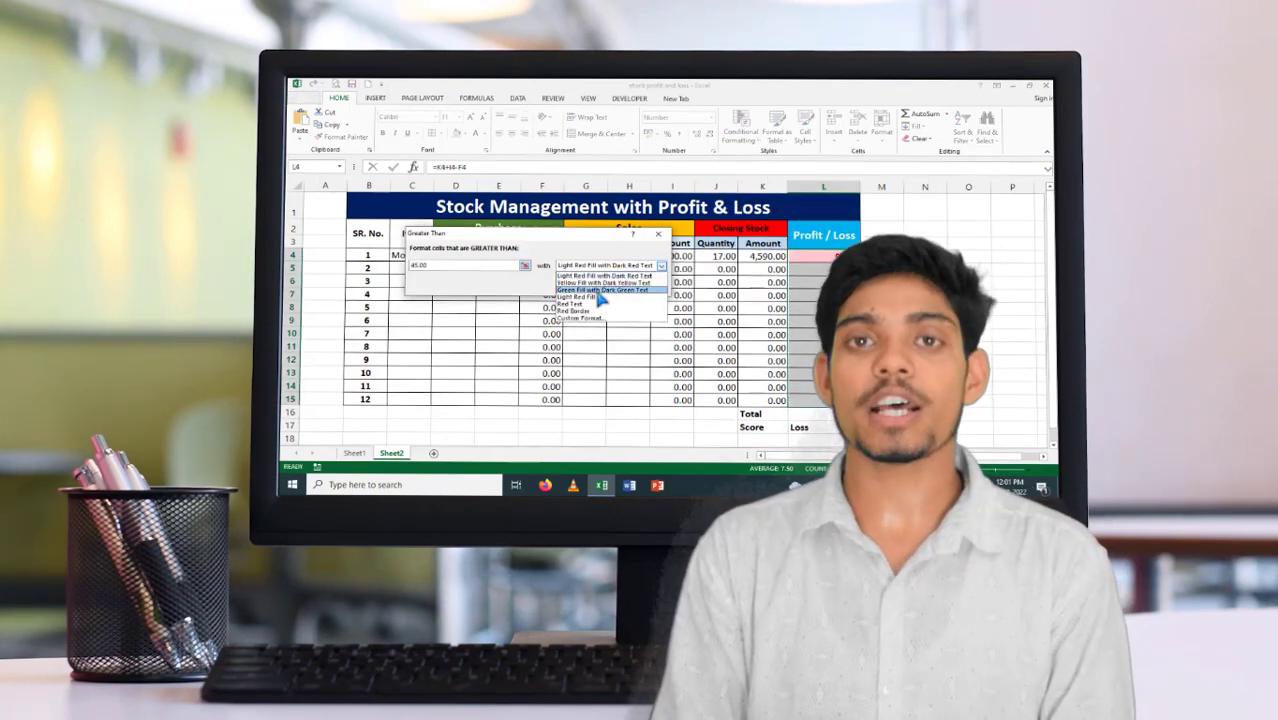
{"action": "left_click", "coordinate": [599, 289]}
{"action": "double_click", "coordinate": [417, 266]}
{"action": "type", "text": "1000"}
{"action": "left_click", "coordinate": [599, 285]}
{"action": "left_click", "coordinate": [824, 282]}
Step: Add a Less Than highlight rule with light red fill and dark red text to L4:L15
{"action": "left_click_drag", "start_coordinate": [828, 256], "coordinate": [828, 400]}
{"action": "left_click", "coordinate": [741, 129]}
{"action": "left_click", "coordinate": [868, 181]}
{"action": "left_click", "coordinate": [599, 287]}
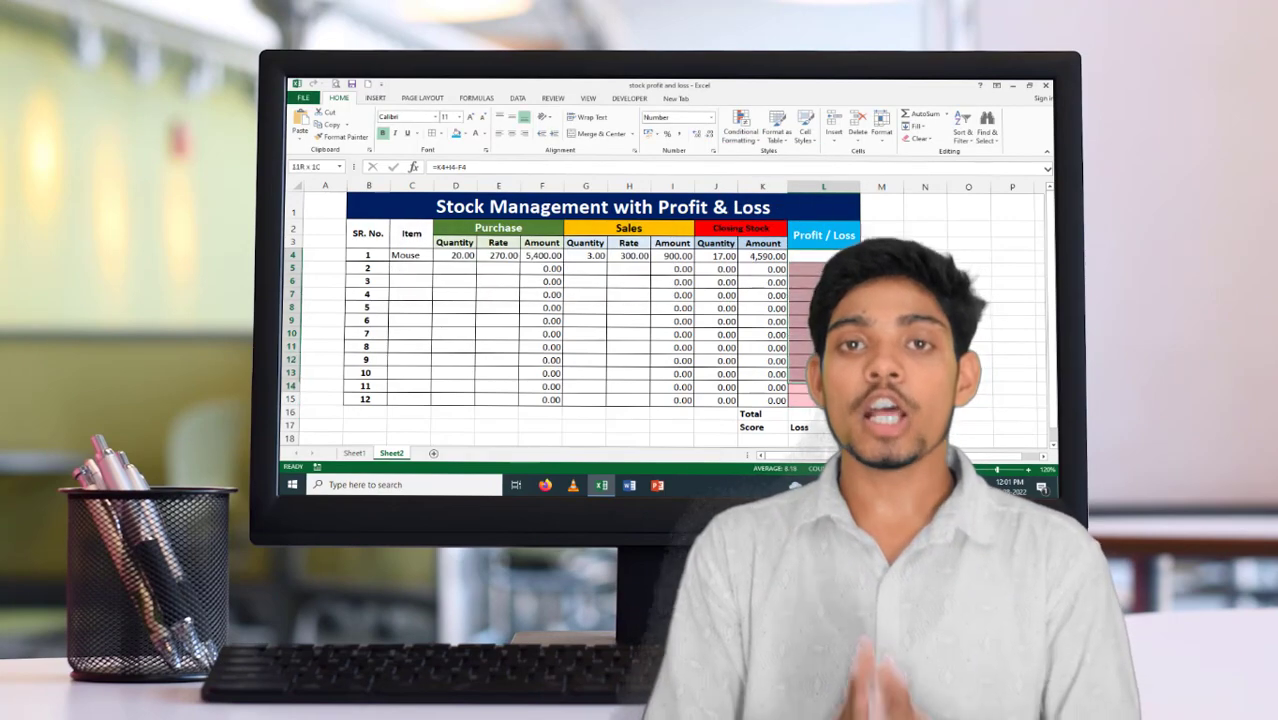
Step: Add another highlight rule with green fill and dark green text to the Profit / Loss values
{"action": "left_click", "coordinate": [741, 129]}
{"action": "left_click", "coordinate": [663, 267]}
{"action": "left_click", "coordinate": [599, 289]}
{"action": "left_click", "coordinate": [812, 413]}
Step: Enter Keyboard as the item with serial number 2
{"action": "left_click", "coordinate": [401, 268]}
{"action": "type", "text": "Keyboard"}
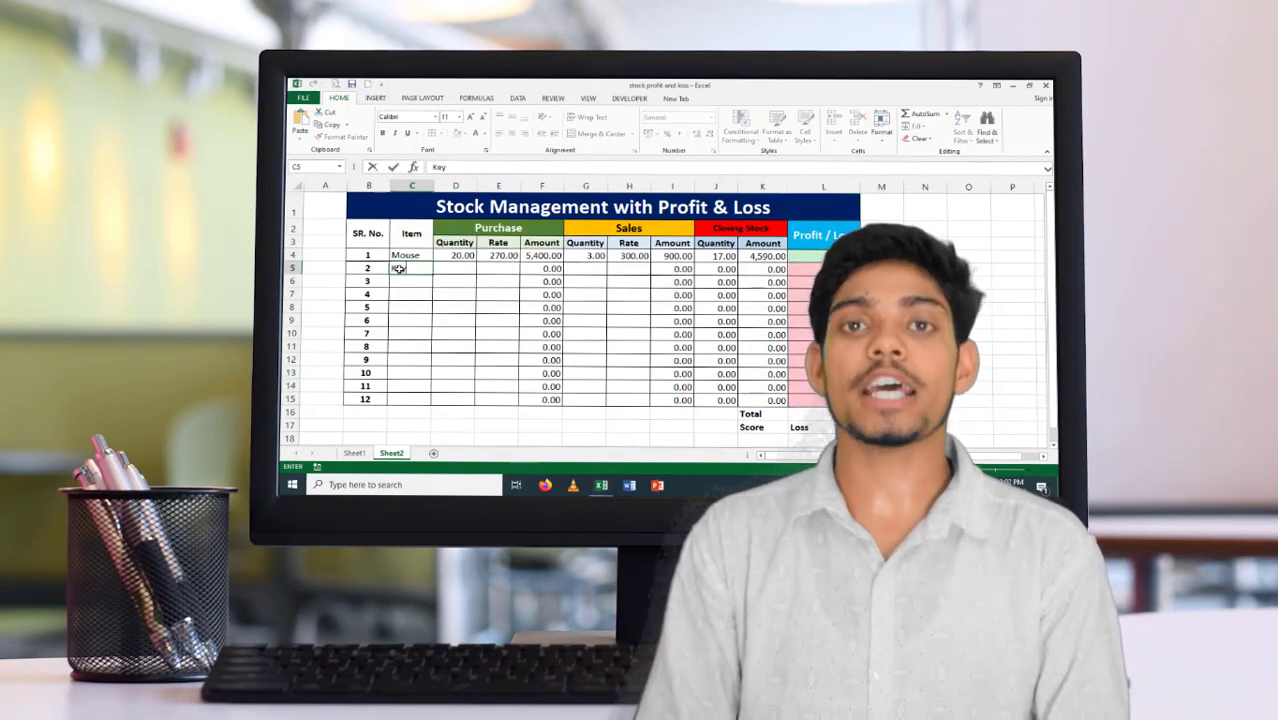
{"action": "key", "text": "Tab"}
Step: Format the purchase quantities in D4:D15 as numbers without decimal places
{"action": "left_click", "coordinate": [465, 255]}
{"action": "left_click_drag", "start_coordinate": [470, 254], "coordinate": [456, 400]}
{"action": "key", "text": "ctrl+1"}
{"action": "left_click", "coordinate": [420, 171]}
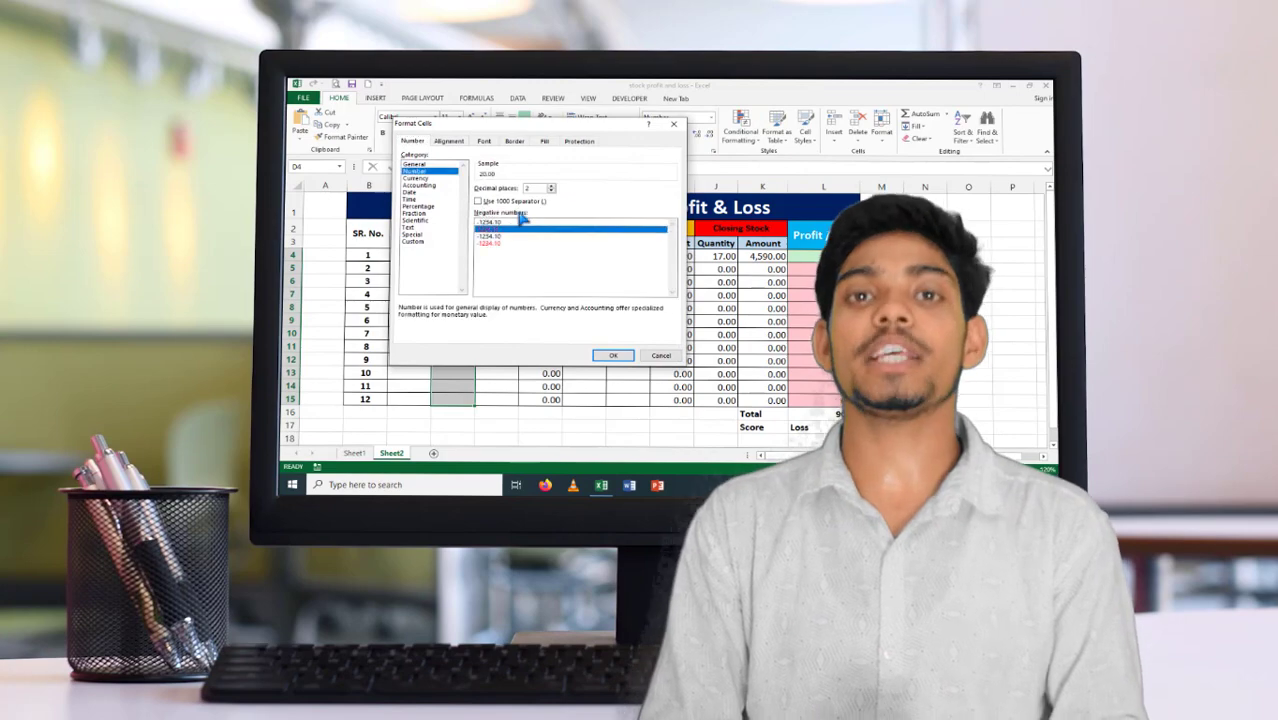
{"action": "left_click", "coordinate": [526, 189]}
{"action": "key", "text": "BackSpace"}
{"action": "left_click", "coordinate": [506, 234]}
{"action": "key", "text": "Return"}
Step: Enter a purchase quantity of 10 and a purchase rate of 300 for Keyboard
{"action": "left_click", "coordinate": [454, 266]}
{"action": "type", "text": "10"}
{"action": "left_click", "coordinate": [499, 269]}
{"action": "type", "text": "300"}
{"action": "key", "text": "Return"}
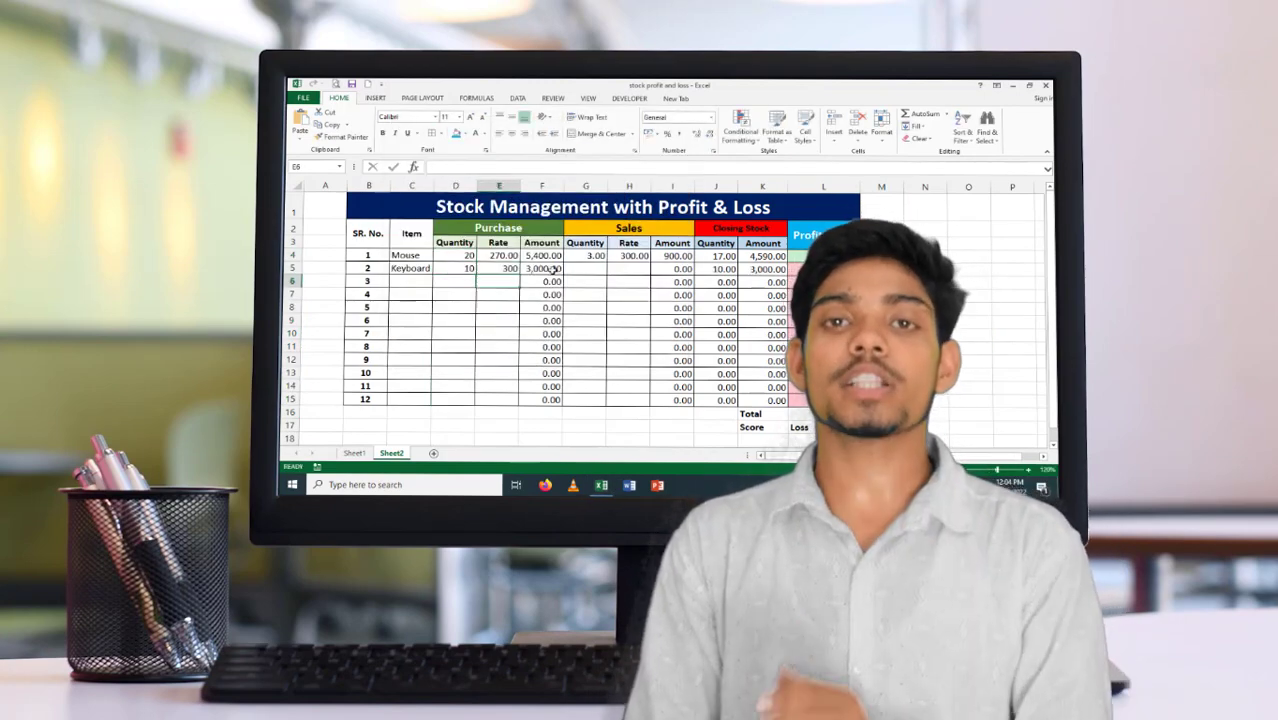
{"action": "left_click", "coordinate": [763, 269]}
Step: Enter a sales quantity of 7 and a sales rate of 320 for Keyboard
{"action": "left_click", "coordinate": [583, 270]}
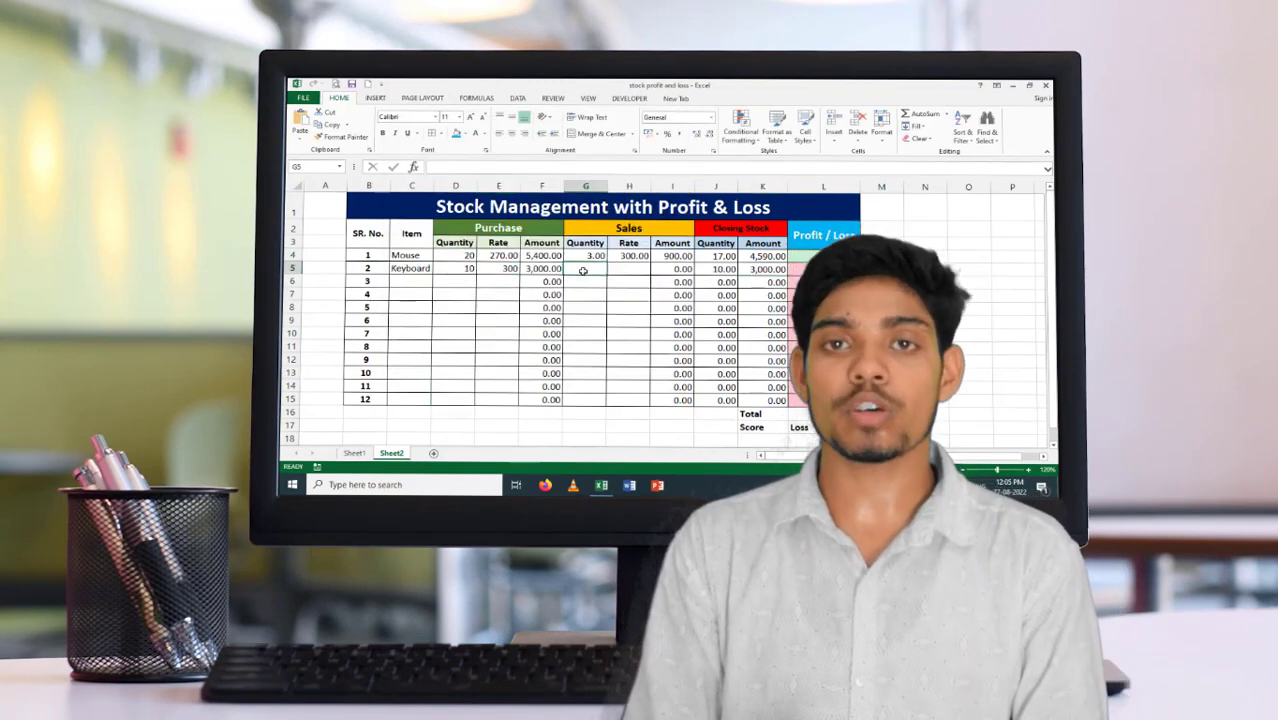
{"action": "type", "text": "7"}
{"action": "left_click", "coordinate": [637, 270]}
{"action": "type", "text": "320"}
{"action": "key", "text": "Return"}
{"action": "left_click", "coordinate": [411, 282]}
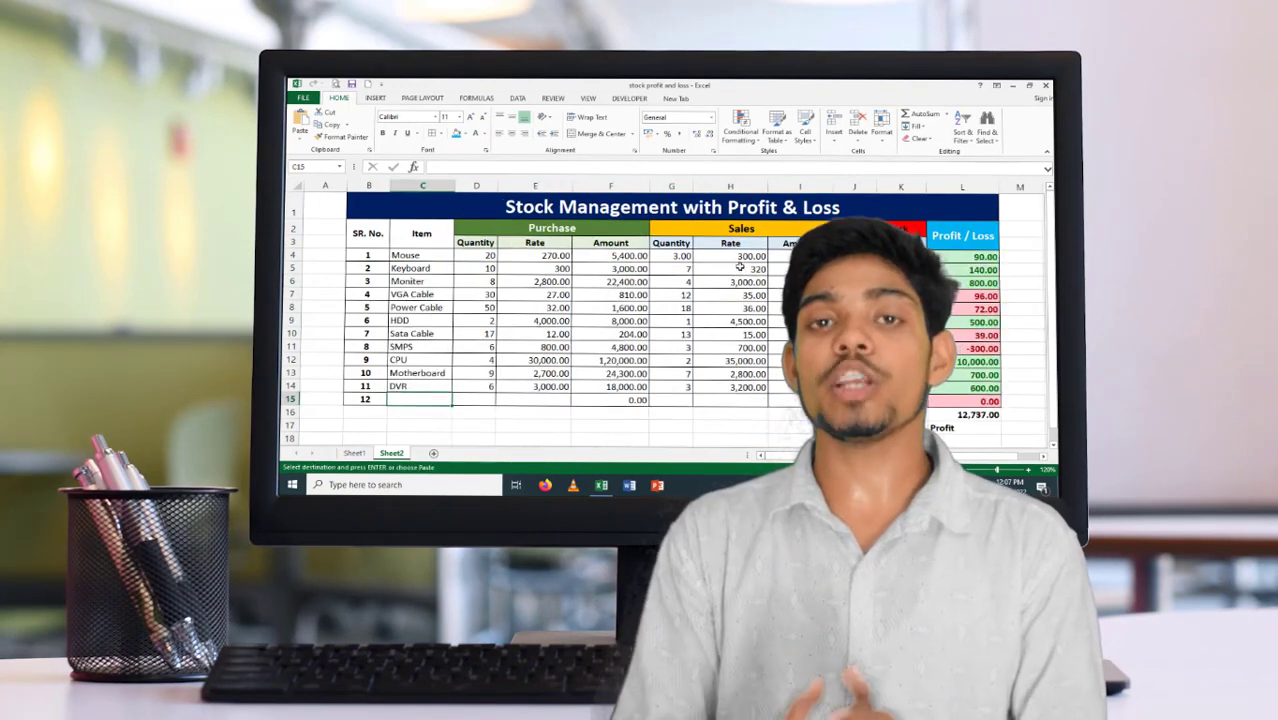
Step: Enter Camera as item 12 with a purchase quantity of 20 and a purchase rate of 1200
{"action": "type", "text": "Camera"}
{"action": "key", "text": "Tab"}
{"action": "type", "text": "20"}
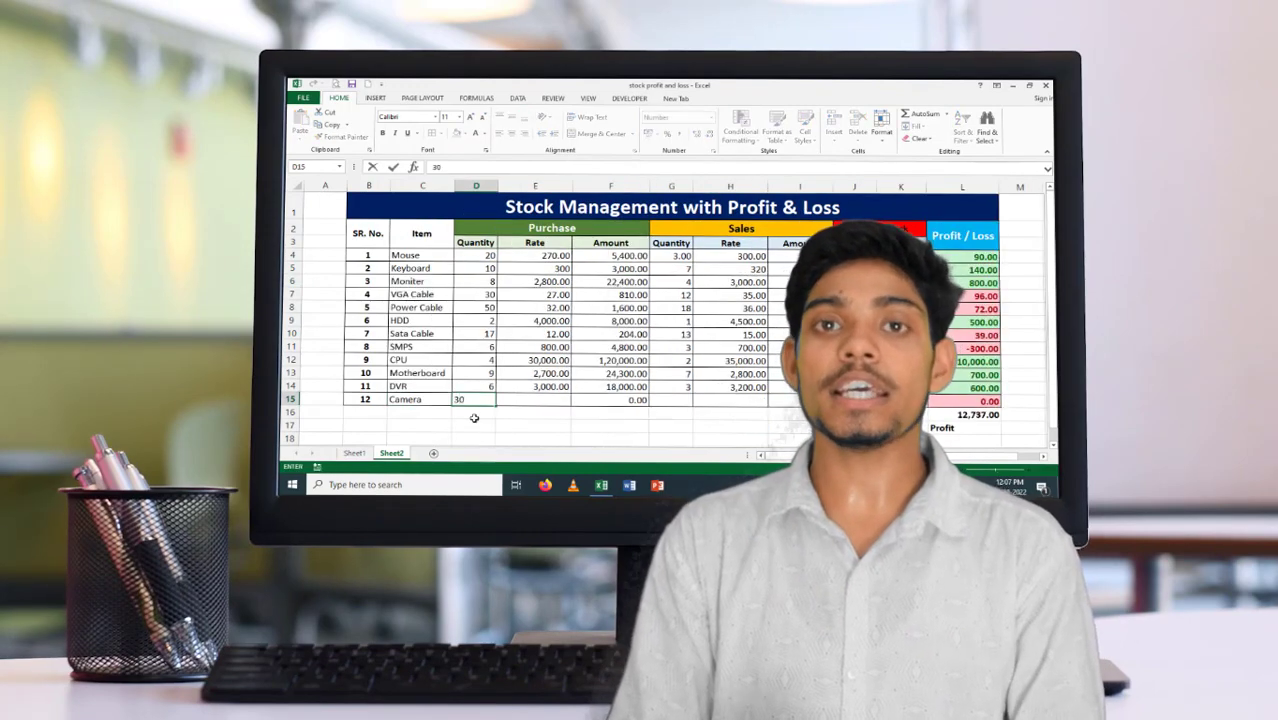
{"action": "left_click", "coordinate": [535, 400]}
{"action": "type", "text": "1200"}
{"action": "key", "text": "Tab"}
Step: Enter a sales quantity of 15 and a sales rate of 1300 for Camera
{"action": "key", "text": "Tab"}
{"action": "type", "text": "15"}
{"action": "key", "text": "Tab"}
{"action": "type", "text": "1300"}
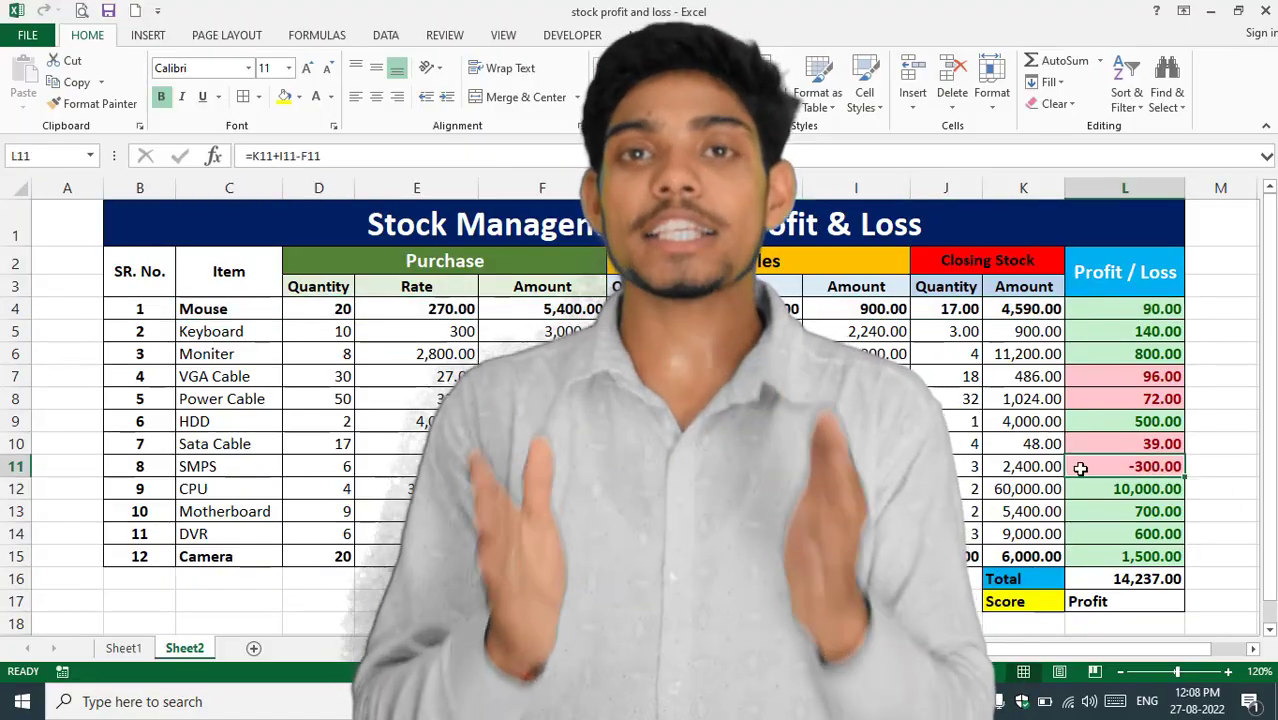
Step: Examine the SMPS row's purchase rate, sales rate and profit or loss, and the Sata Cable result above it
{"action": "left_click", "coordinate": [425, 467]}
{"action": "left_click", "coordinate": [748, 467]}
{"action": "left_click", "coordinate": [1150, 466]}
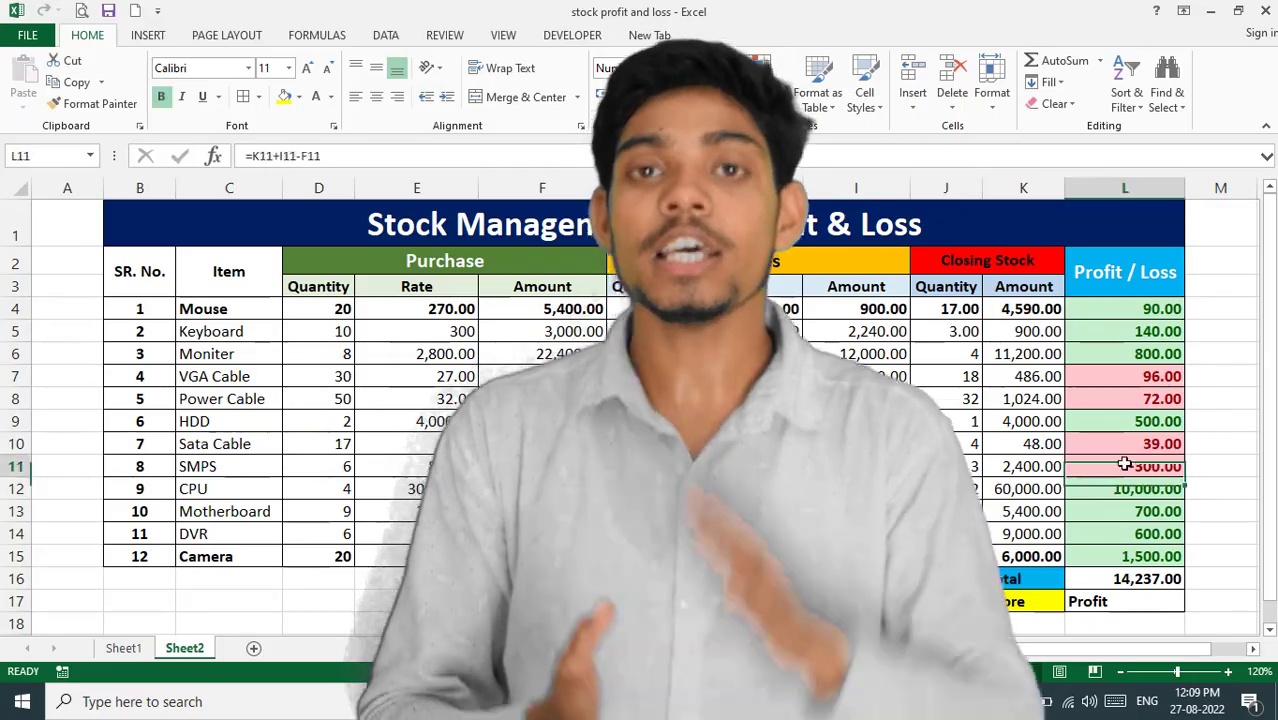
{"action": "left_click", "coordinate": [1122, 445]}
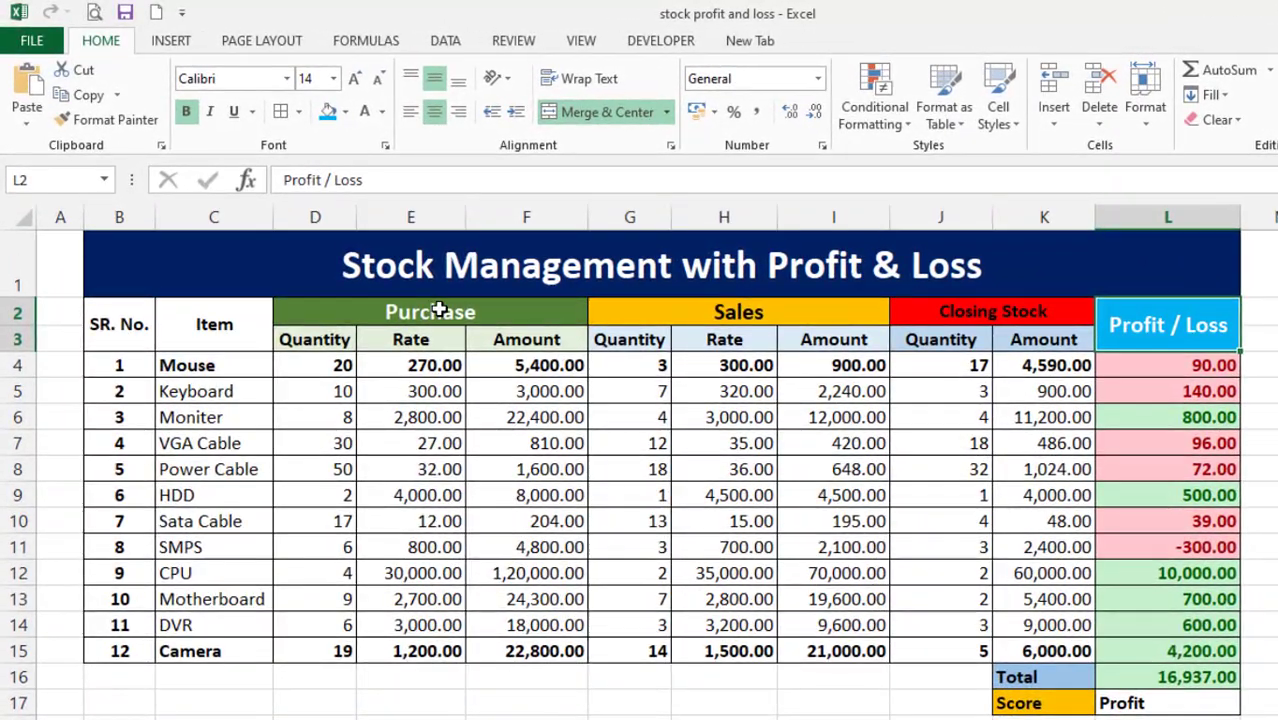
Step: Examine the table headings for serial number, item, the purchase columns and sales
{"action": "left_click", "coordinate": [116, 328]}
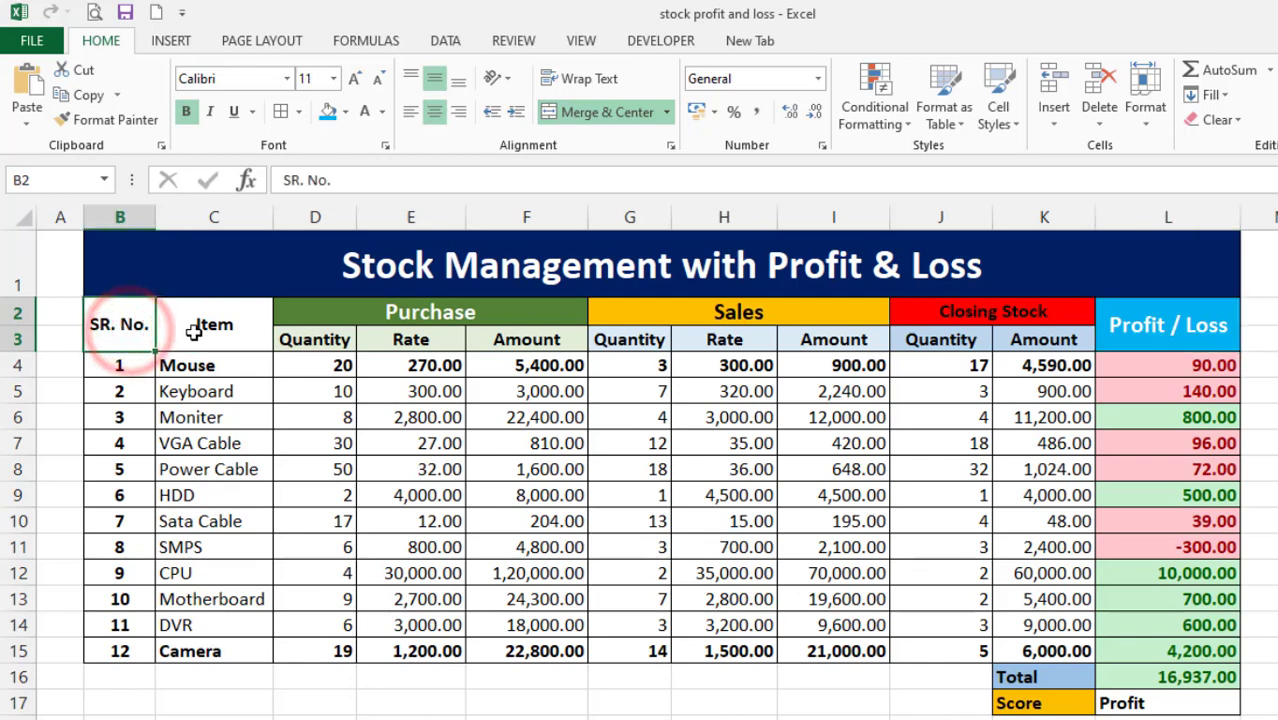
{"action": "left_click", "coordinate": [194, 331]}
{"action": "left_click", "coordinate": [300, 339]}
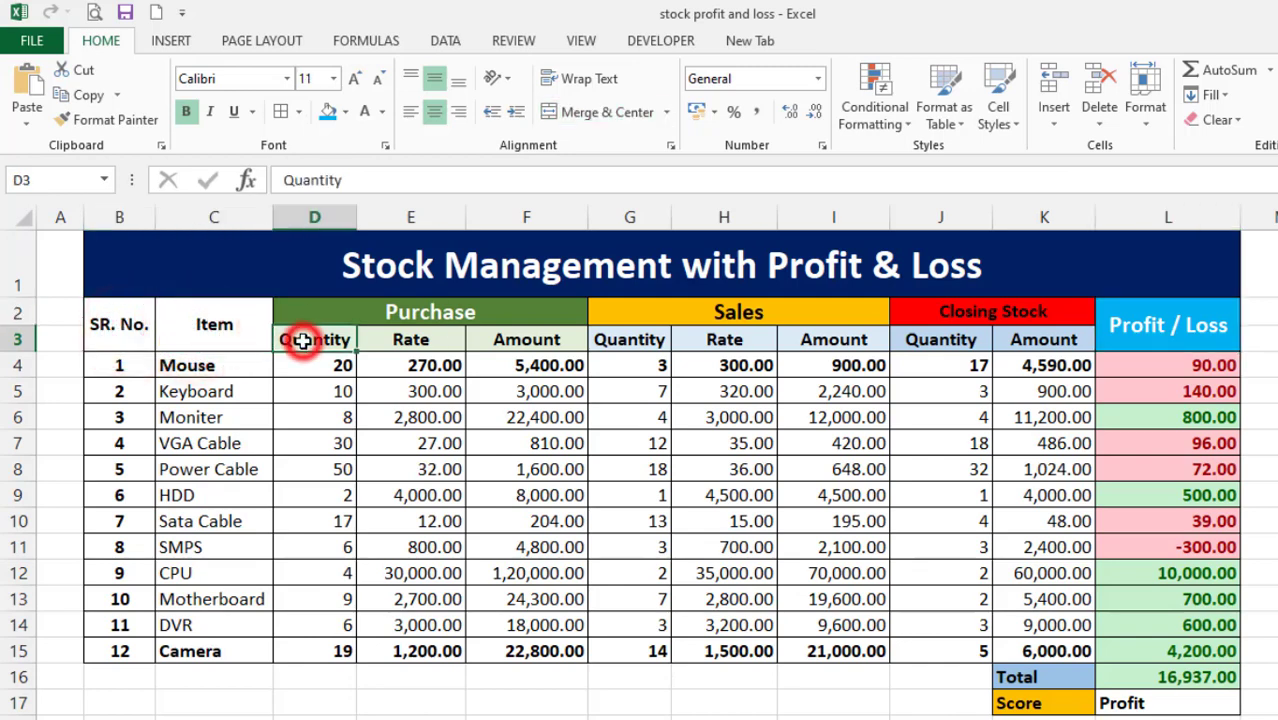
{"action": "left_click", "coordinate": [372, 315]}
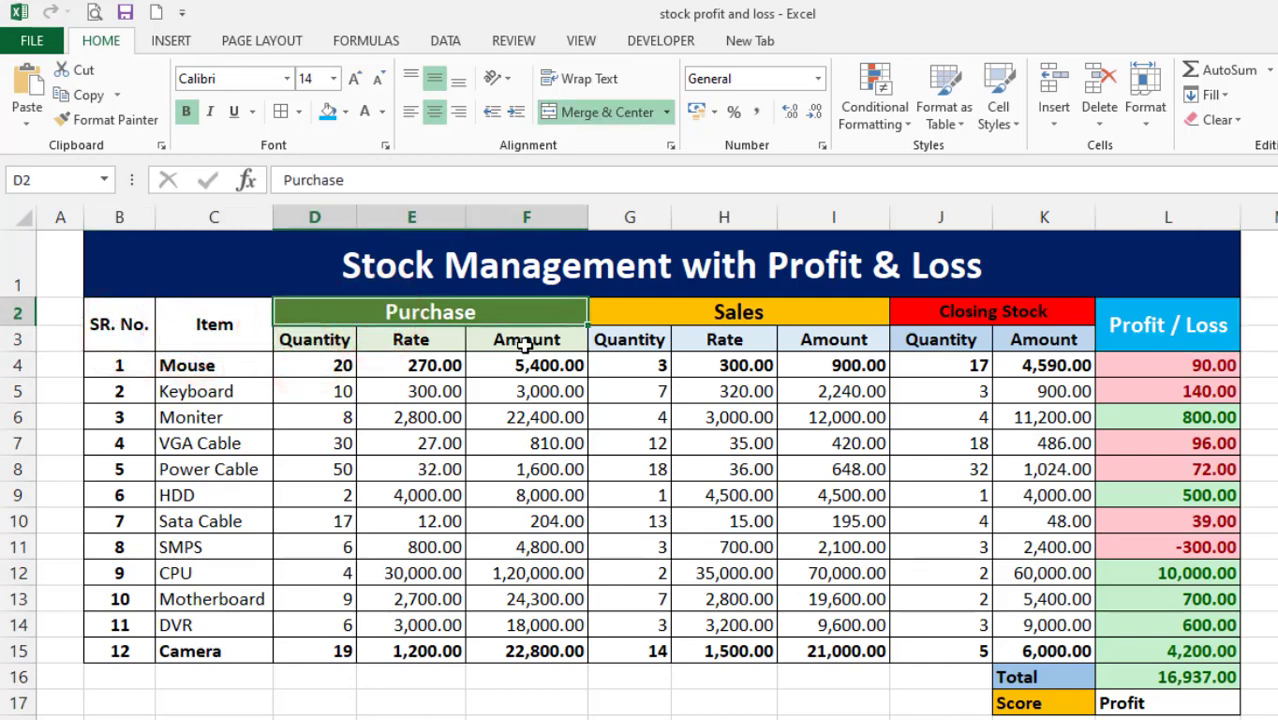
{"action": "left_click", "coordinate": [391, 335]}
{"action": "left_click", "coordinate": [528, 340]}
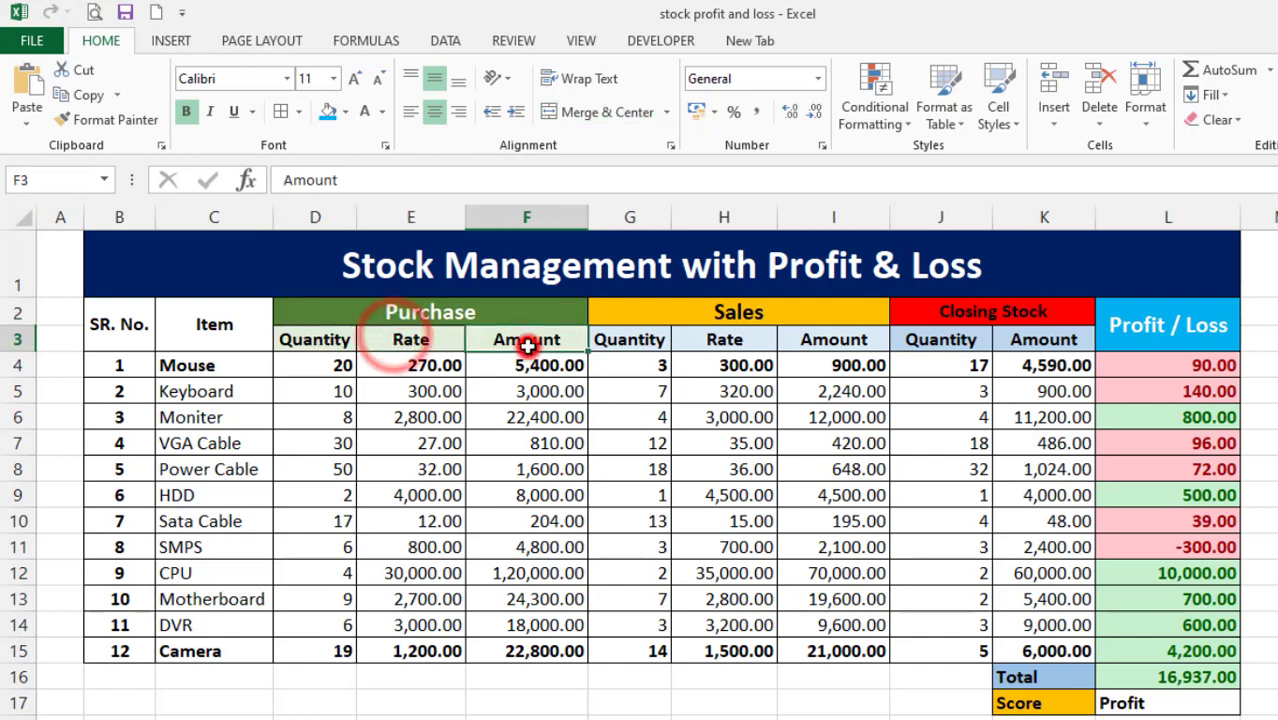
{"action": "left_click", "coordinate": [697, 313]}
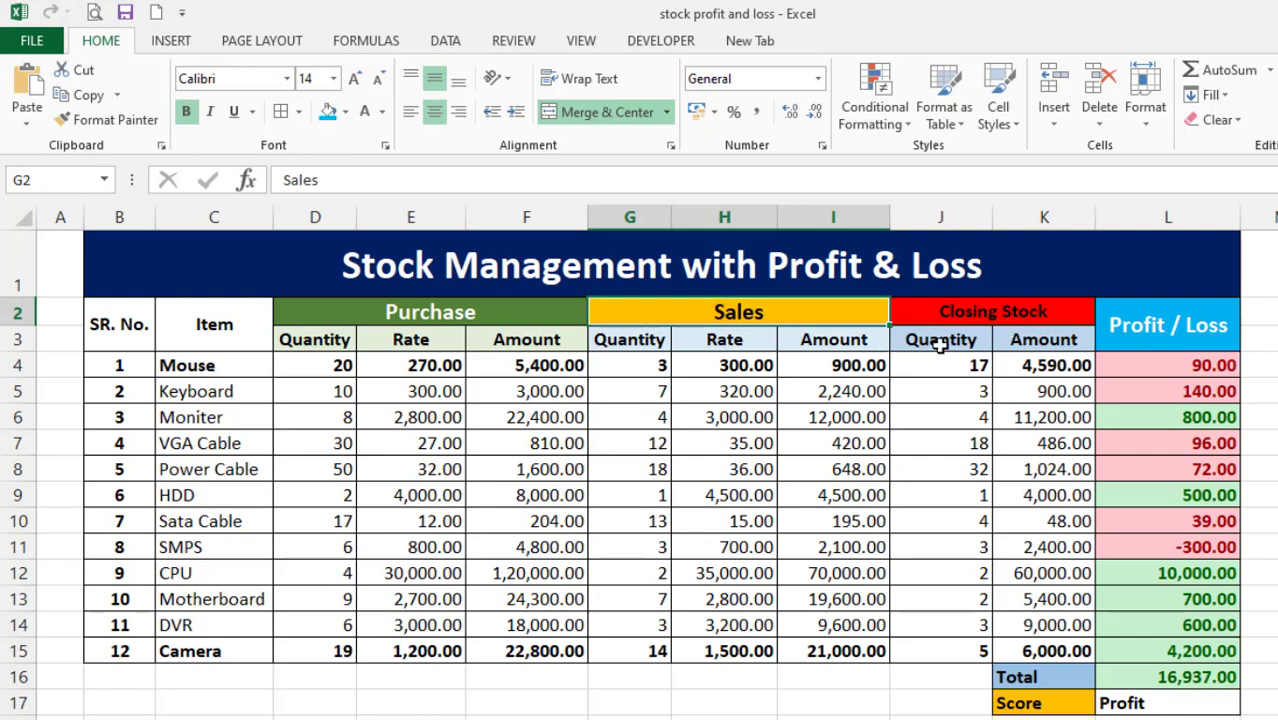
Step: Examine the Closing Stock quantity and amount headings, the Profit / Loss column and the Score label
{"action": "left_click", "coordinate": [1035, 342]}
{"action": "left_click", "coordinate": [933, 342]}
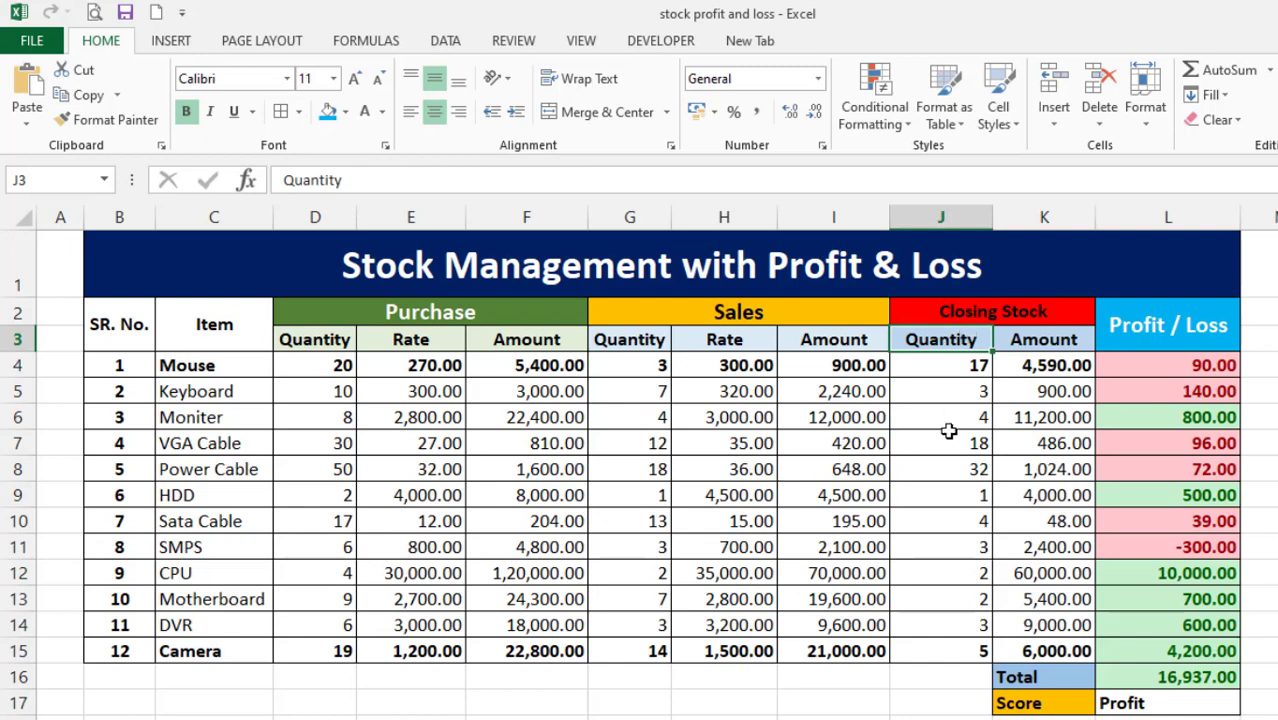
{"action": "left_click", "coordinate": [1140, 325]}
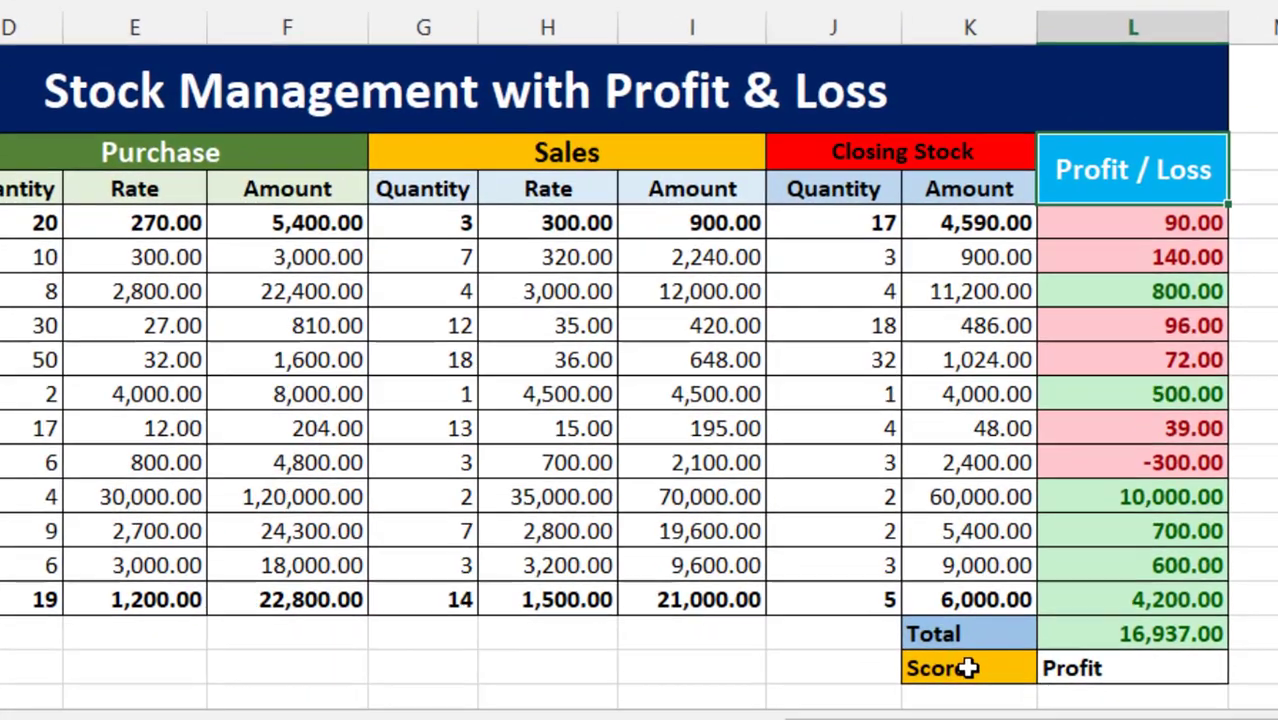
{"action": "left_click", "coordinate": [1040, 704]}
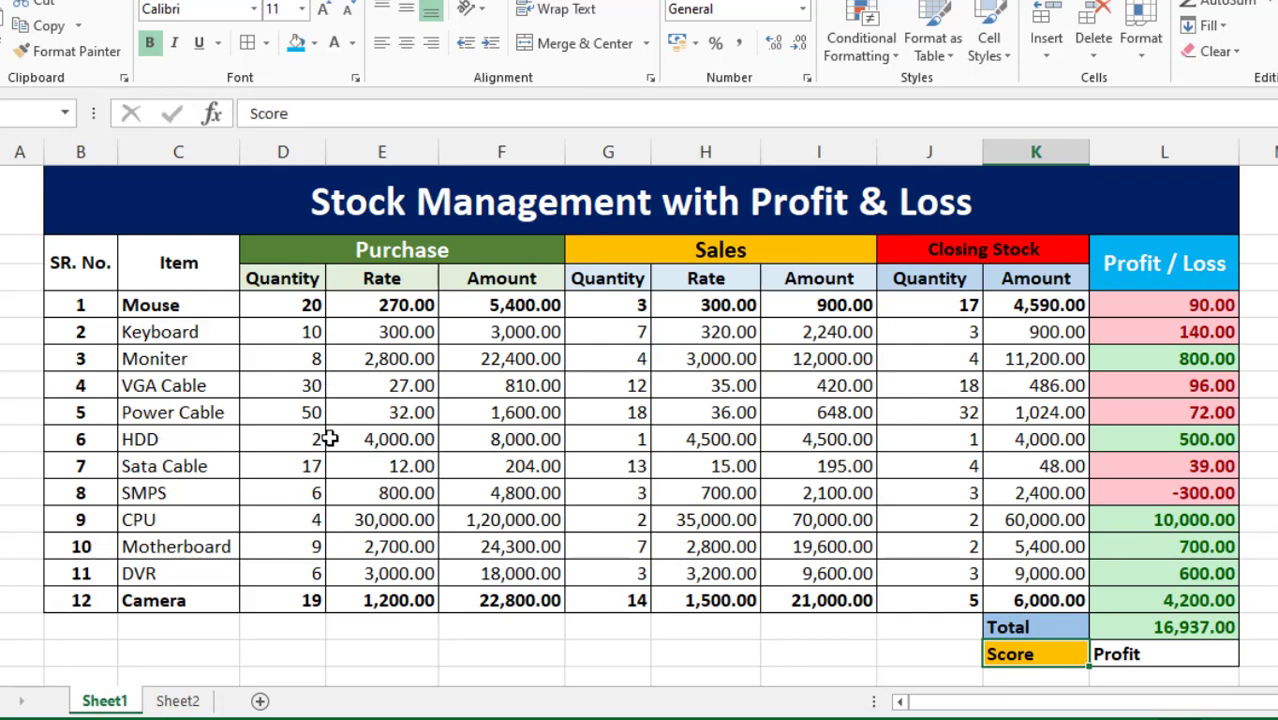
Step: On Sheet2, enter 1 and 2 under SR. No. from B4 and extend the series down to 12
{"action": "left_click", "coordinate": [177, 702]}
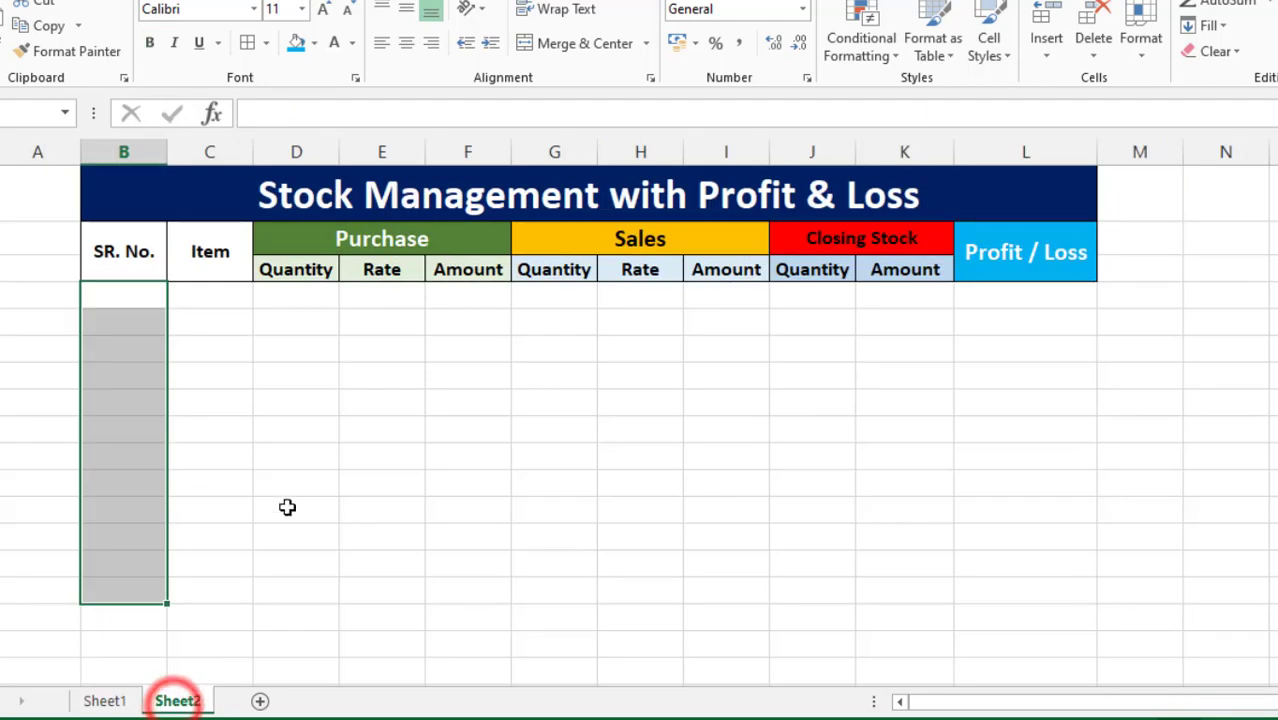
{"action": "left_click", "coordinate": [228, 356]}
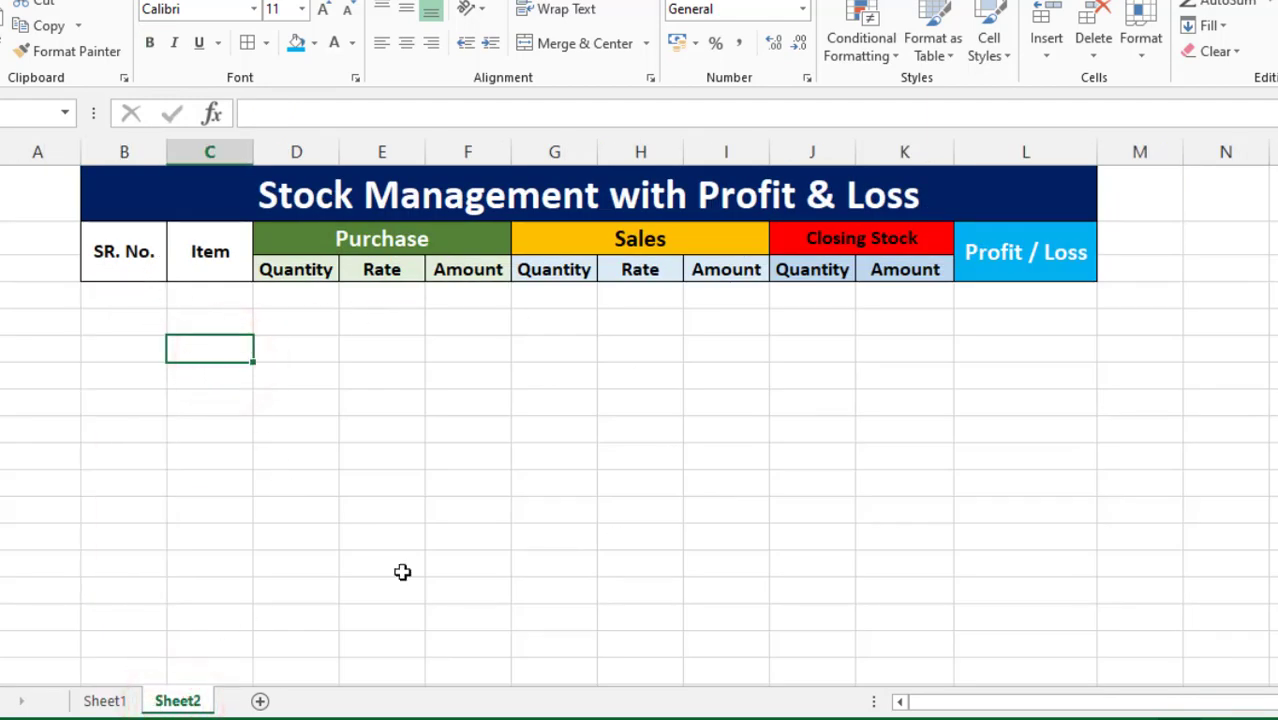
{"action": "left_click", "coordinate": [107, 254]}
{"action": "left_click", "coordinate": [114, 296]}
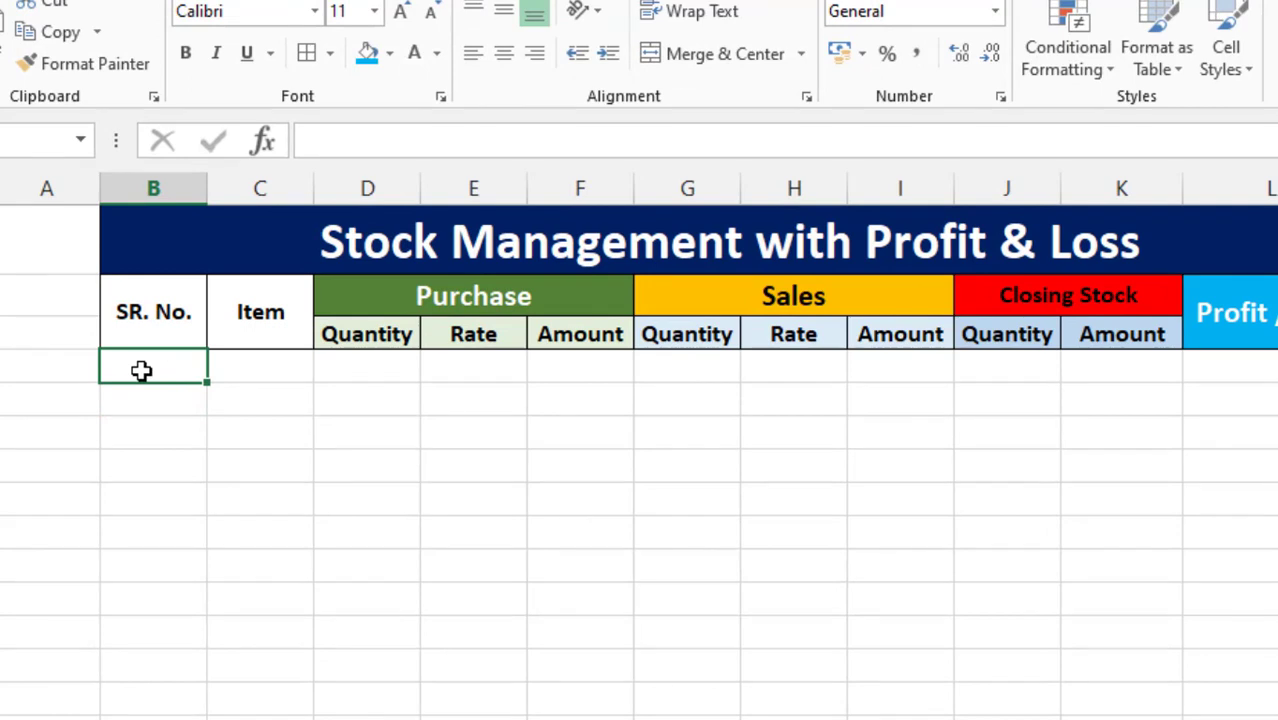
{"action": "type", "text": "1"}
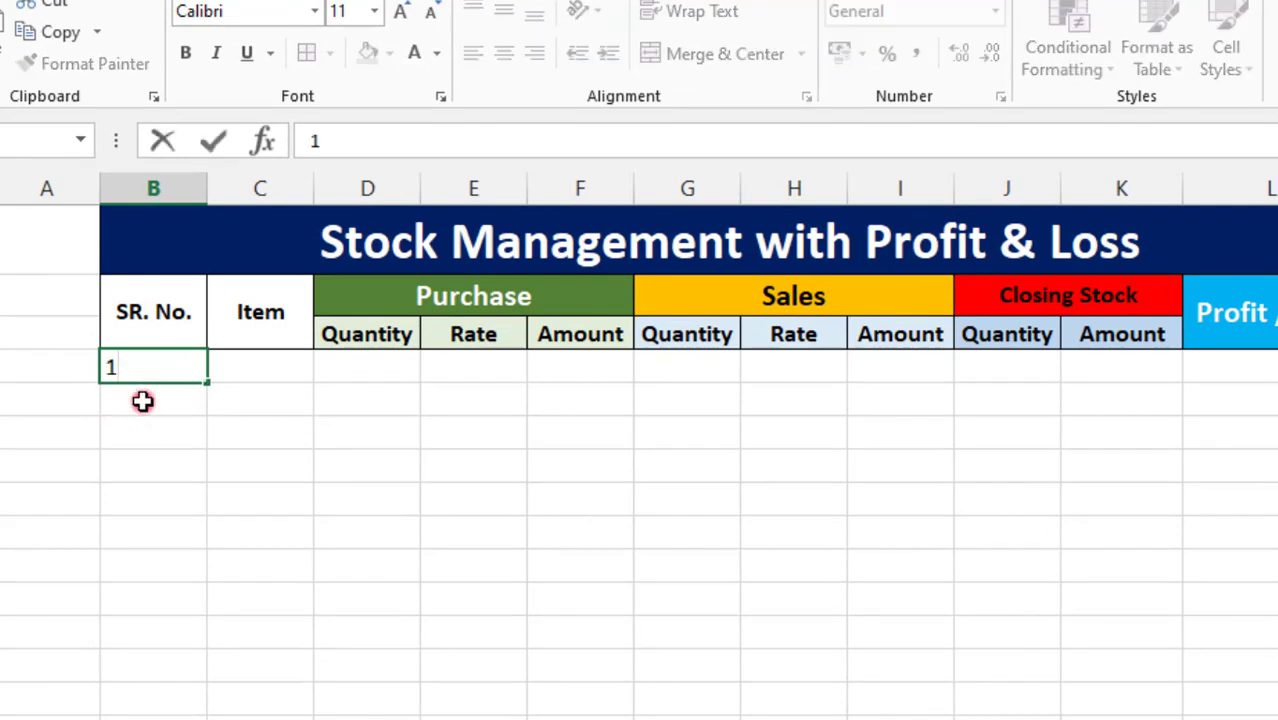
{"action": "left_click", "coordinate": [143, 401]}
{"action": "type", "text": "2"}
{"action": "left_click", "coordinate": [147, 424]}
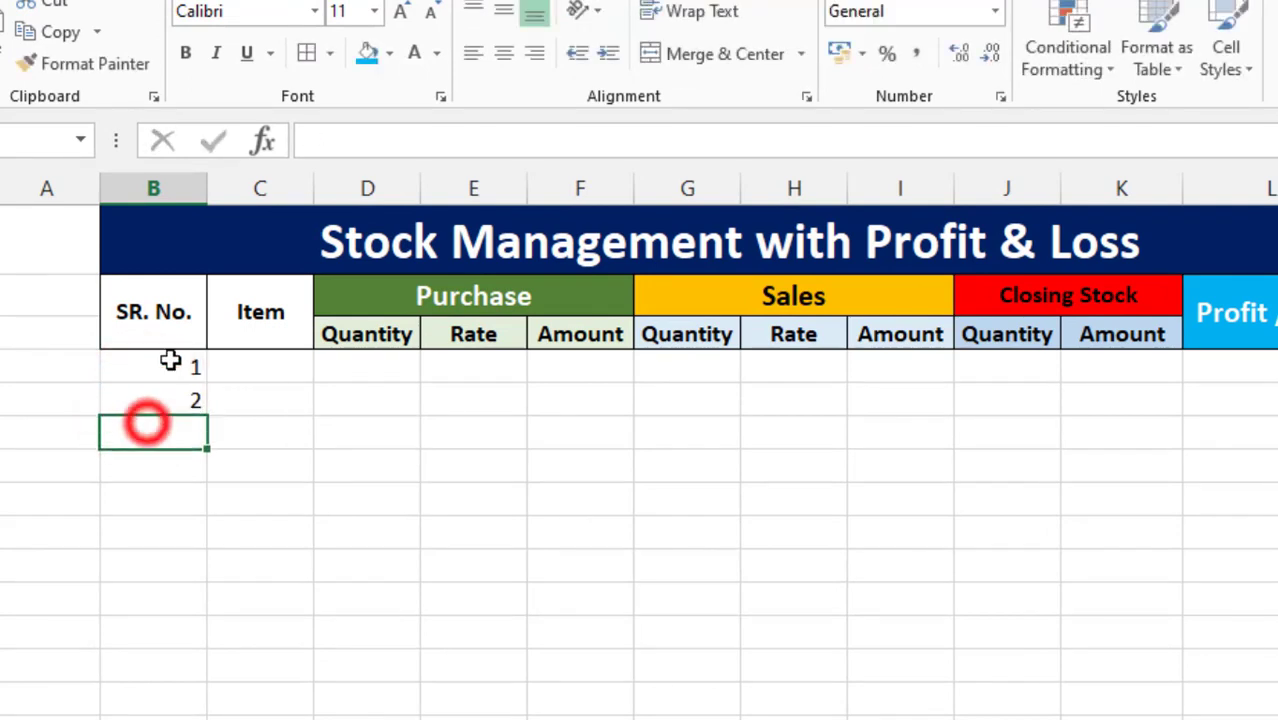
{"action": "left_click_drag", "start_coordinate": [170, 367], "coordinate": [171, 403]}
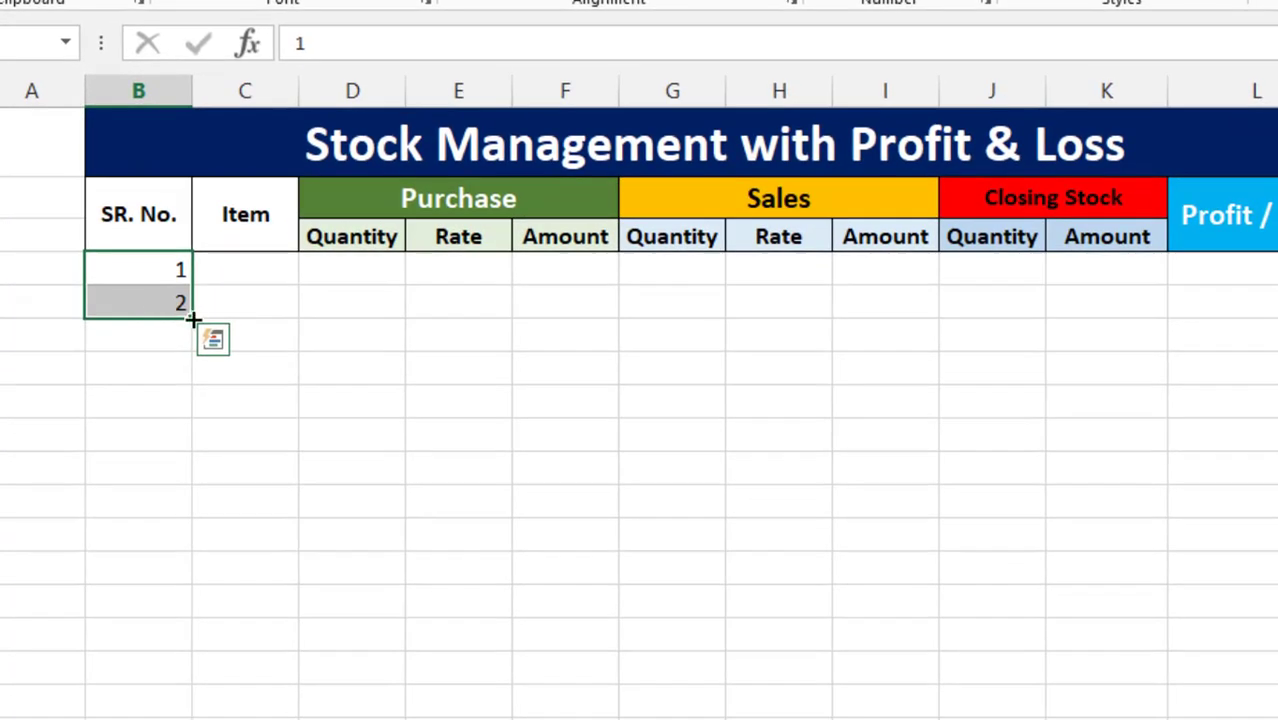
{"action": "left_click_drag", "start_coordinate": [193, 318], "coordinate": [208, 641]}
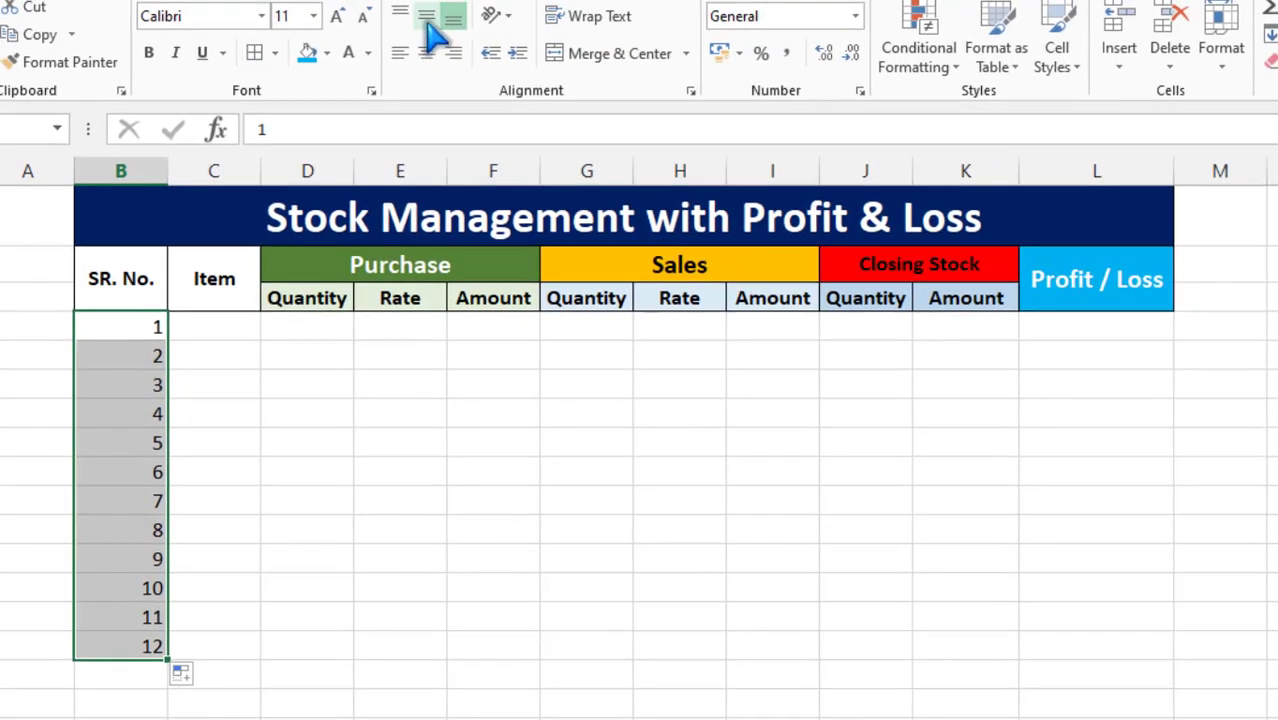
Step: Centre the serial numbers vertically and horizontally, and apply all borders to the table body B4:L15
{"action": "left_click", "coordinate": [426, 16]}
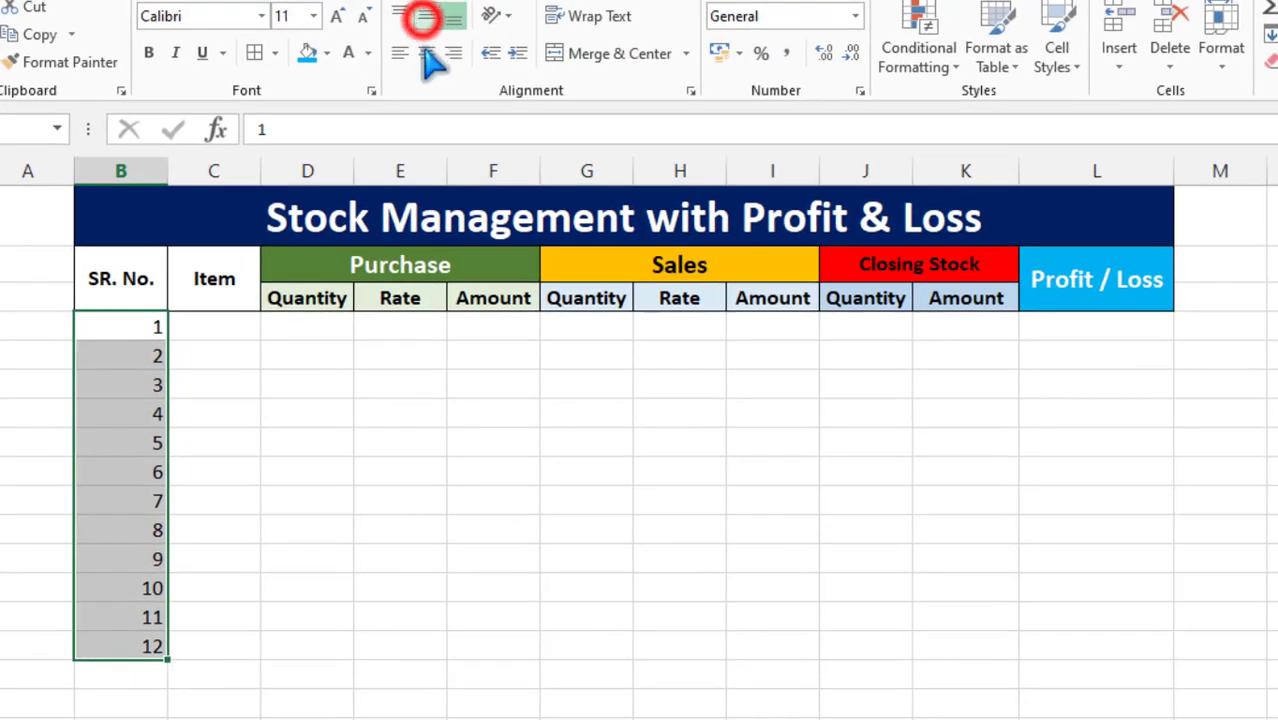
{"action": "left_click", "coordinate": [426, 53]}
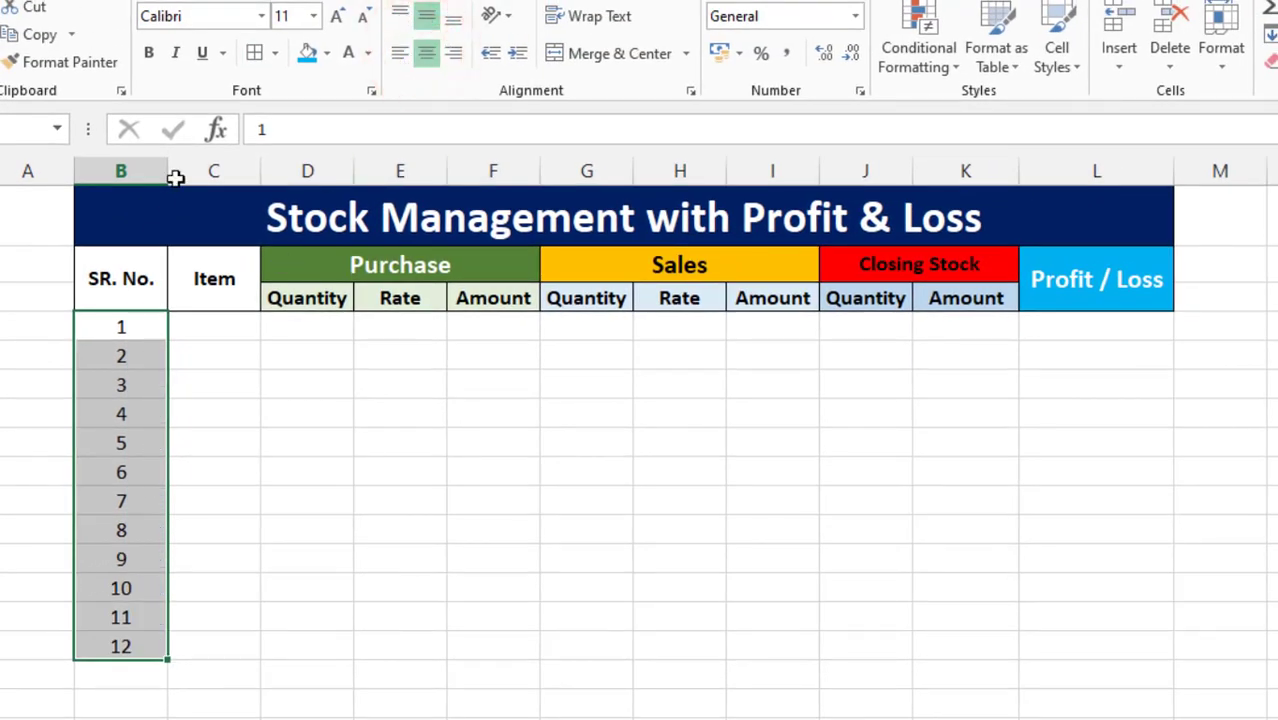
{"action": "left_click", "coordinate": [132, 332]}
{"action": "mouse_move", "coordinate": [132, 332]}
{"action": "left_mouse_down"}
{"action": "mouse_move", "coordinate": [599, 611]}
{"action": "mouse_move", "coordinate": [1080, 653]}
{"action": "left_mouse_up"}
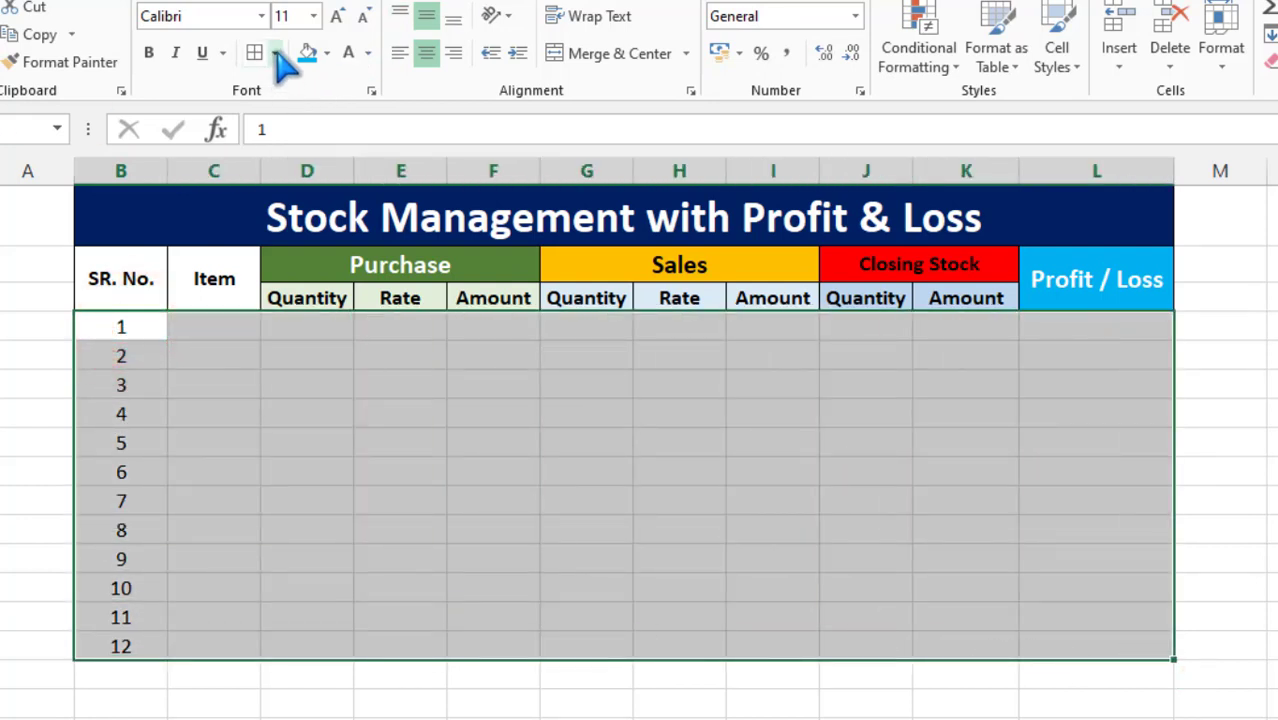
{"action": "left_click", "coordinate": [274, 53]}
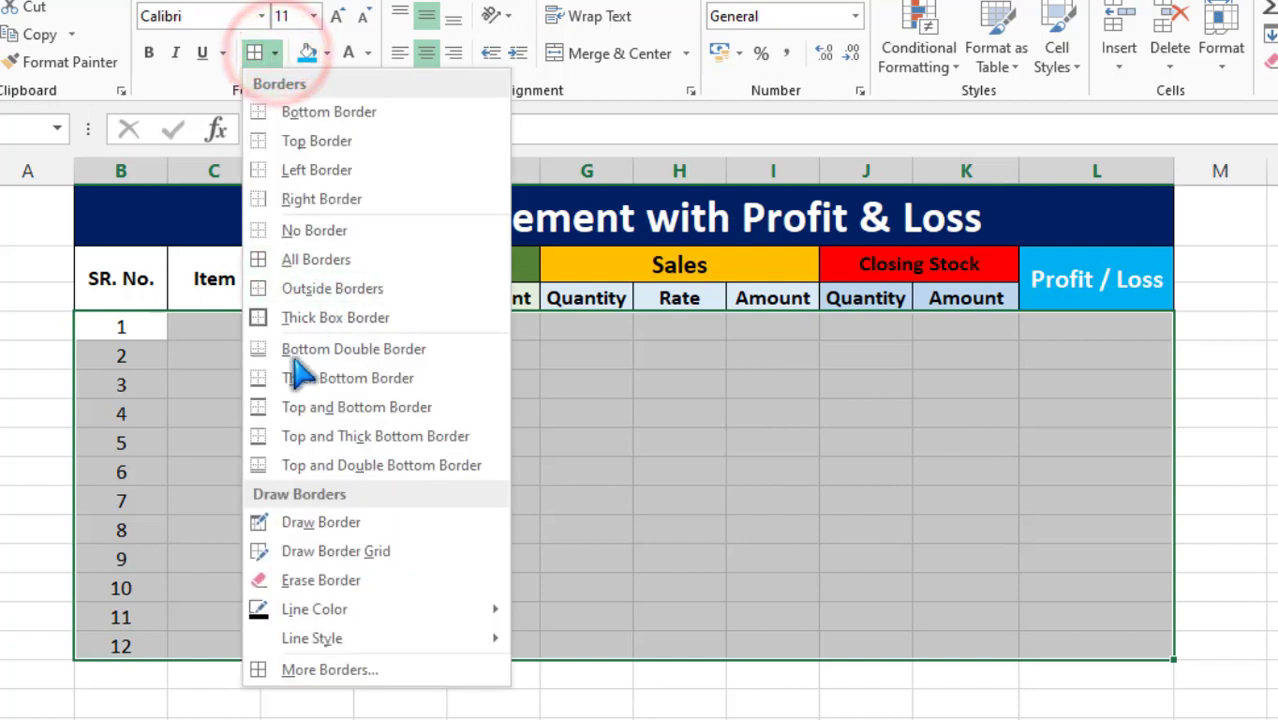
{"action": "left_click", "coordinate": [322, 260]}
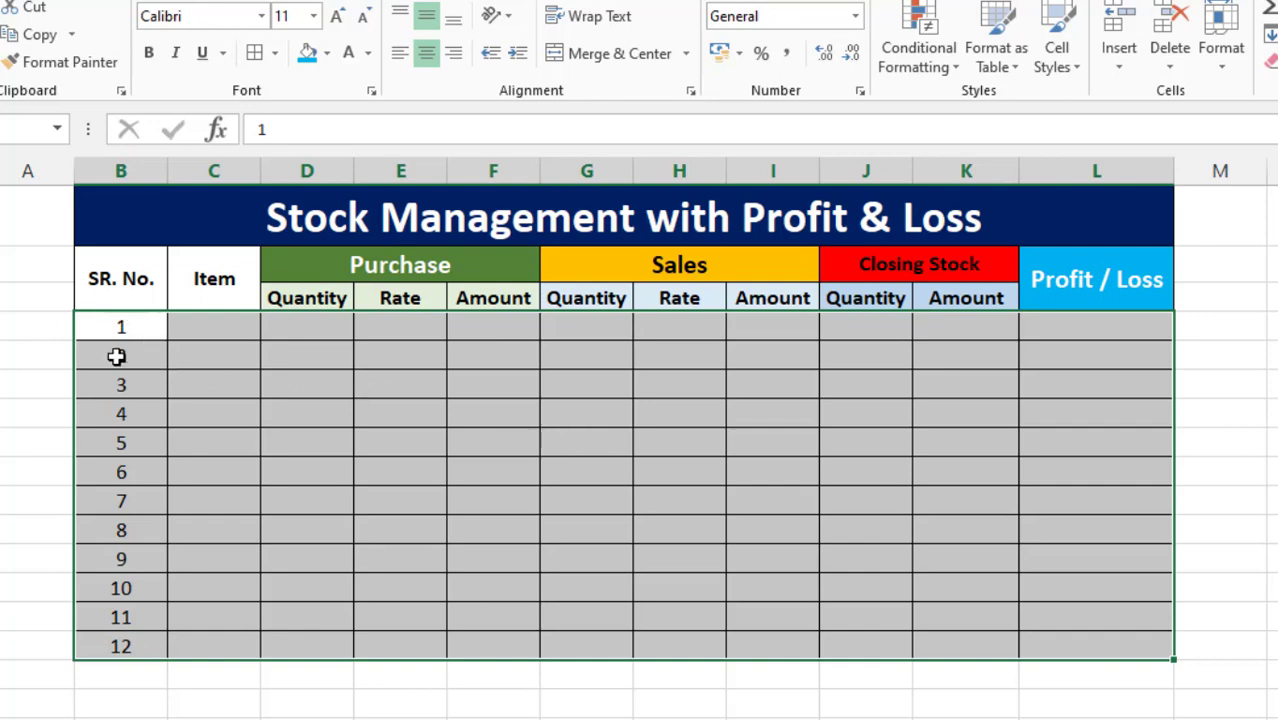
Step: Make the serial numbers 1 to 12 in the SR. No. column bold
{"action": "left_click_drag", "start_coordinate": [114, 330], "coordinate": [137, 653]}
{"action": "left_click", "coordinate": [148, 52]}
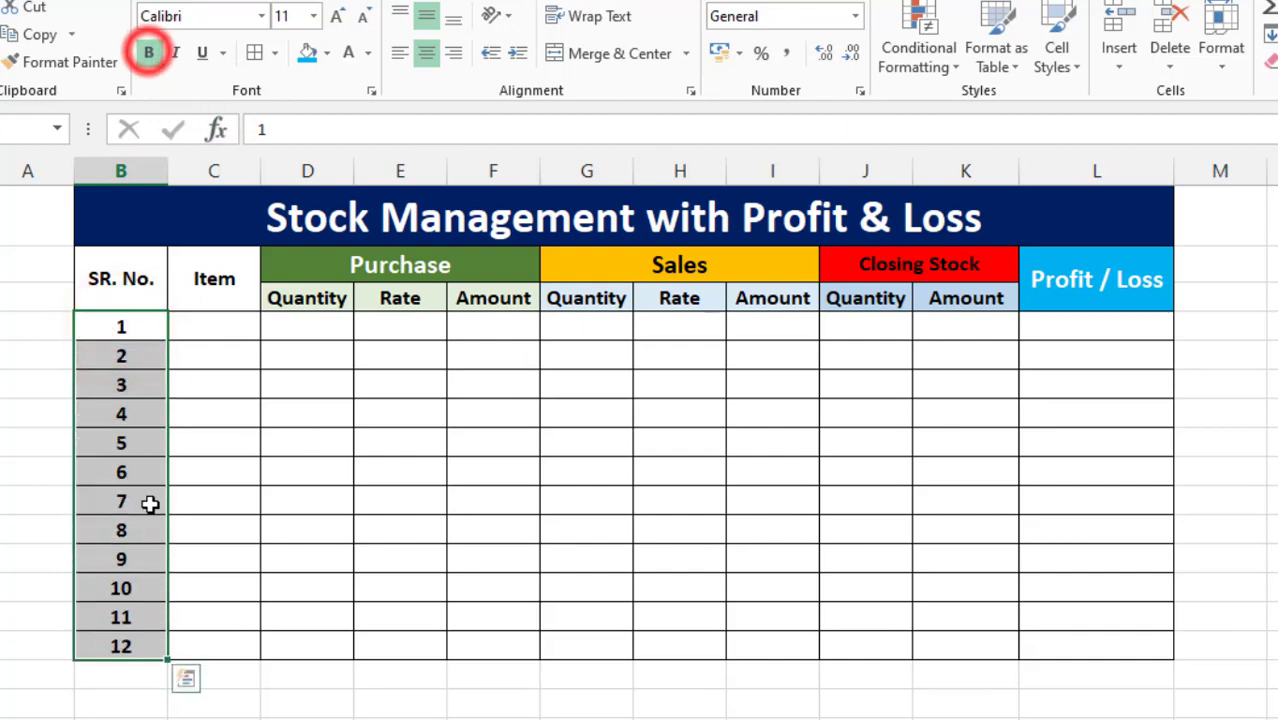
{"action": "left_click", "coordinate": [243, 421]}
Step: Enter Mouse as item 1 with a purchase quantity of 20 and a purchase rate of 270
{"action": "left_click", "coordinate": [223, 320]}
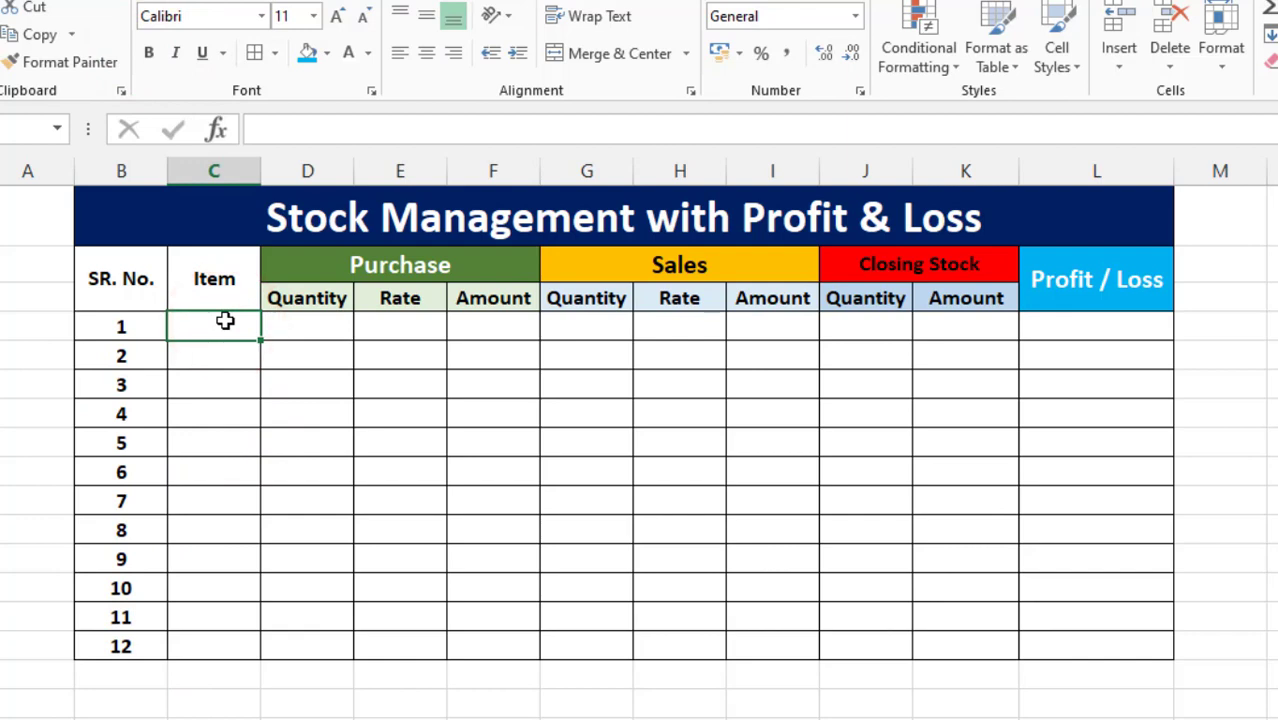
{"action": "type", "text": "Mouse"}
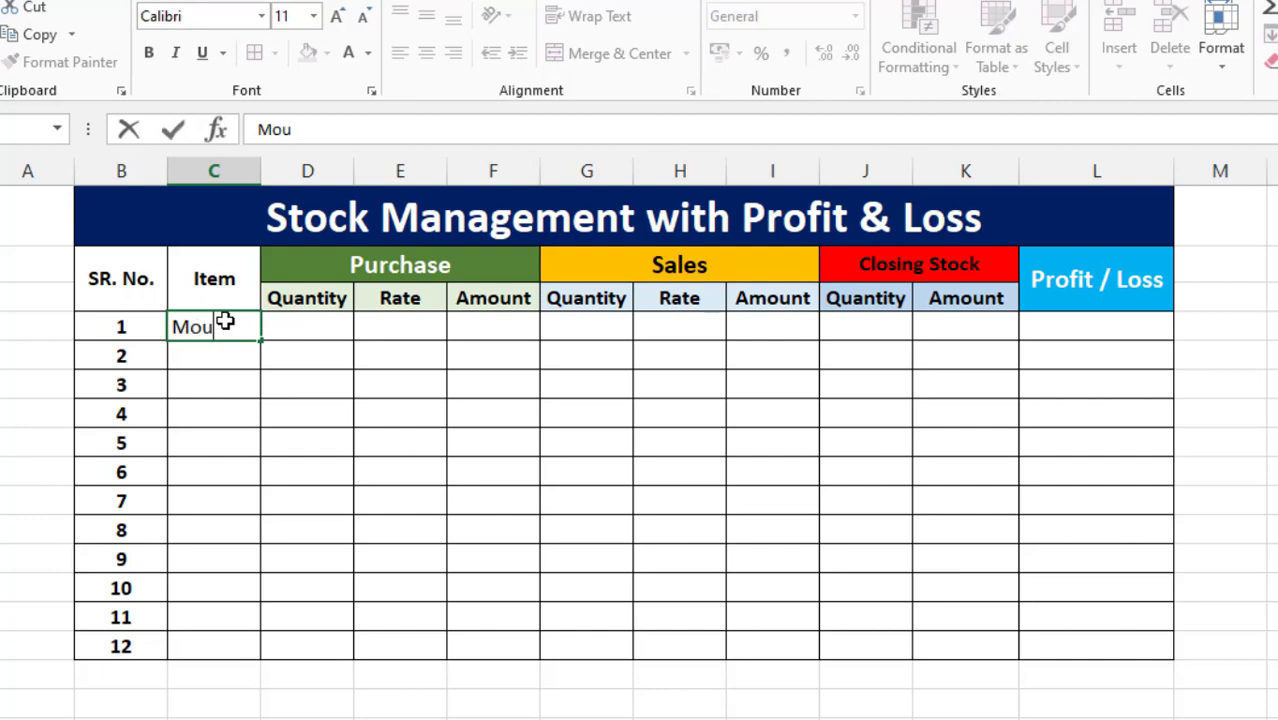
{"action": "left_click", "coordinate": [319, 329]}
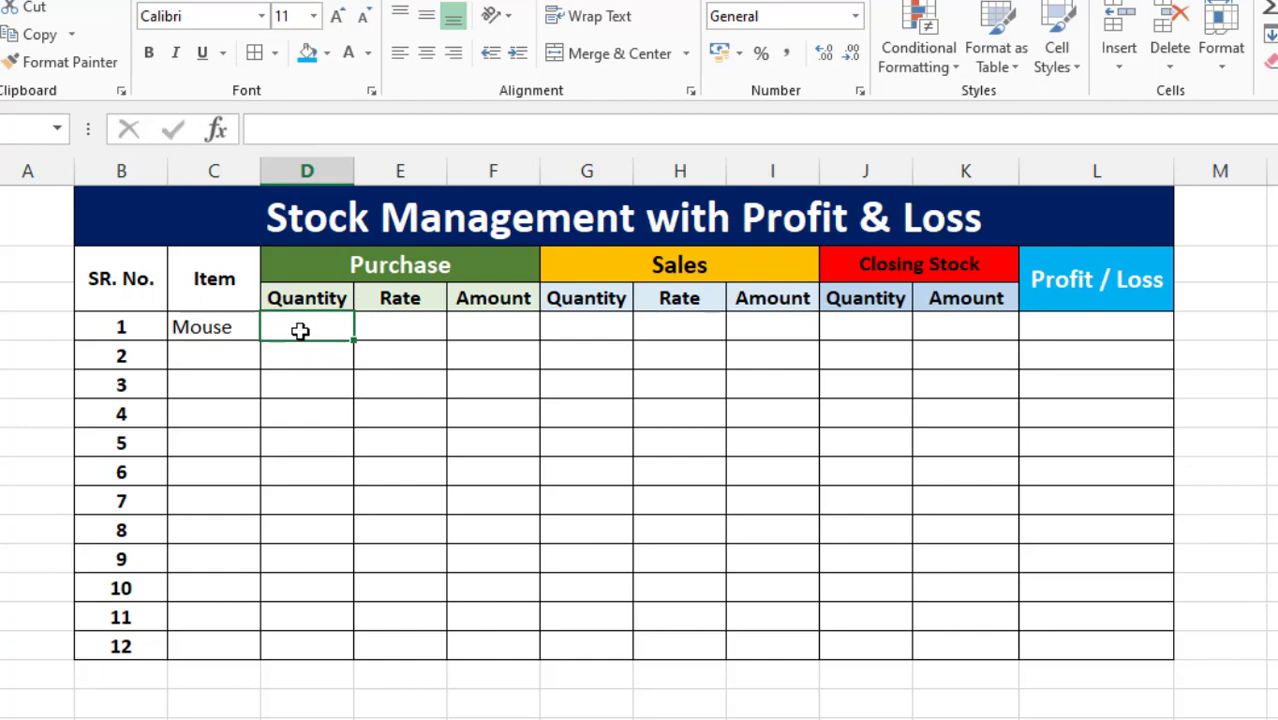
{"action": "type", "text": "20"}
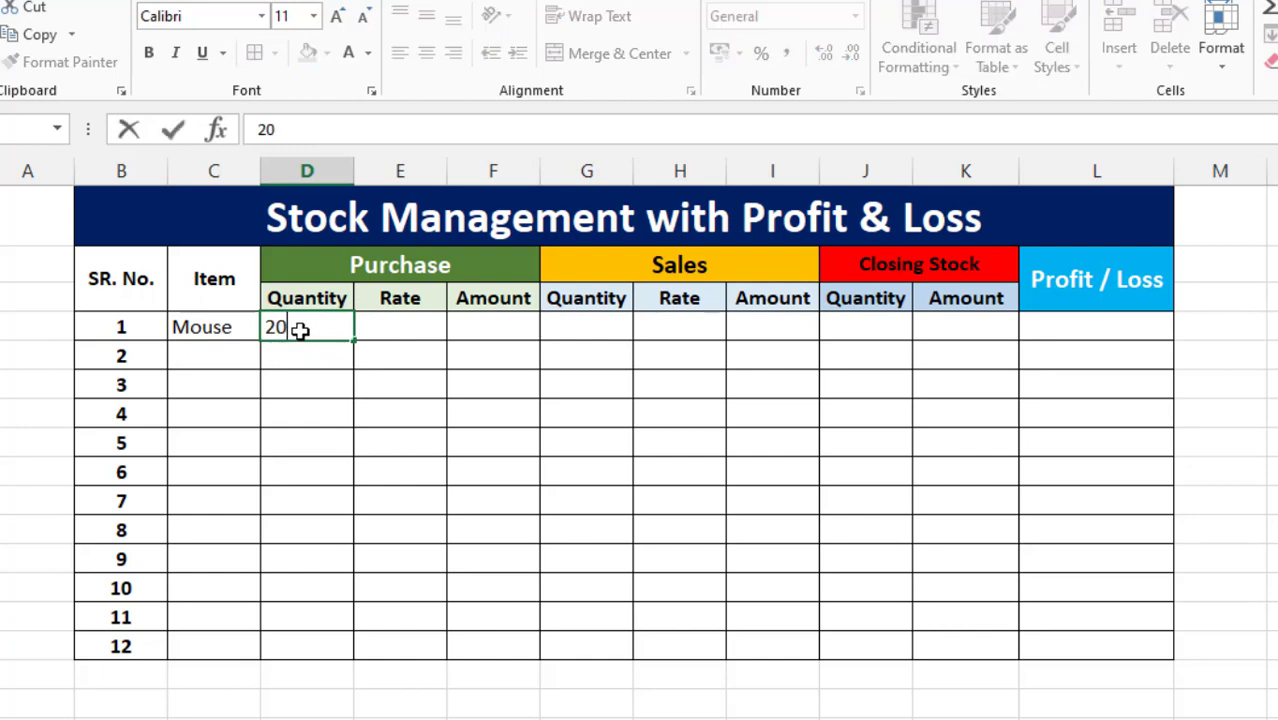
{"action": "left_click", "coordinate": [395, 335]}
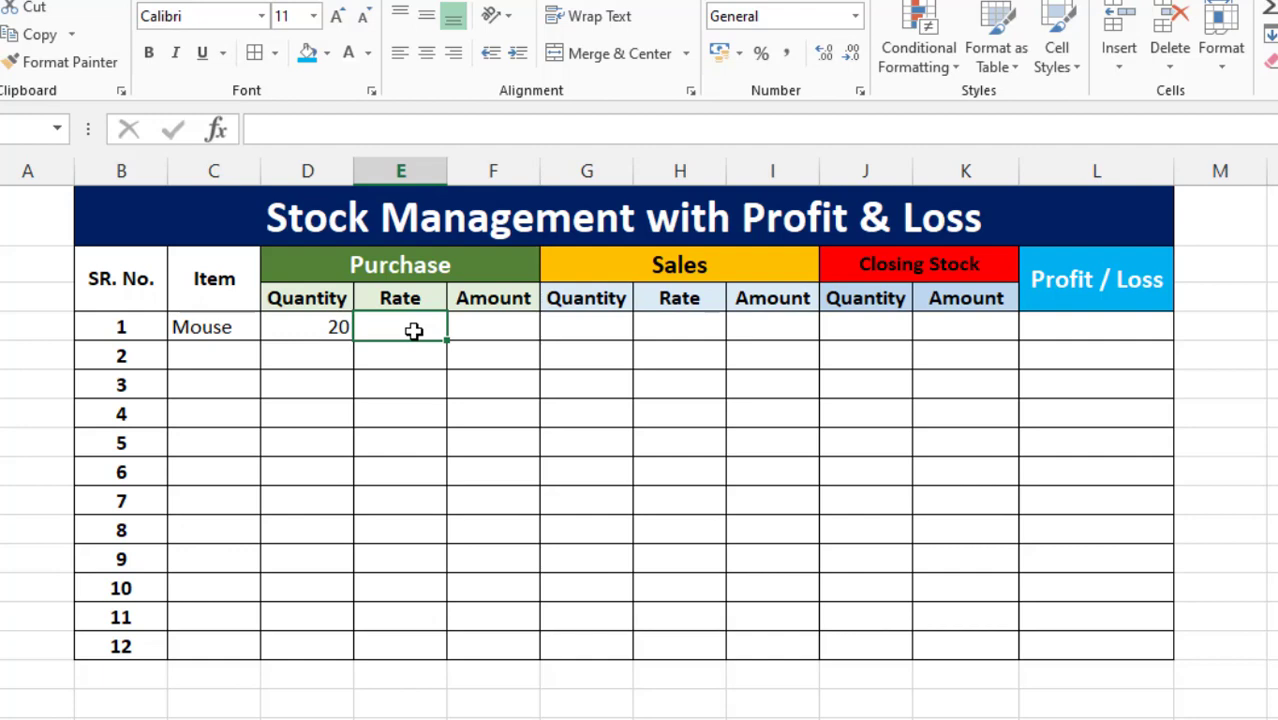
{"action": "type", "text": "27"}
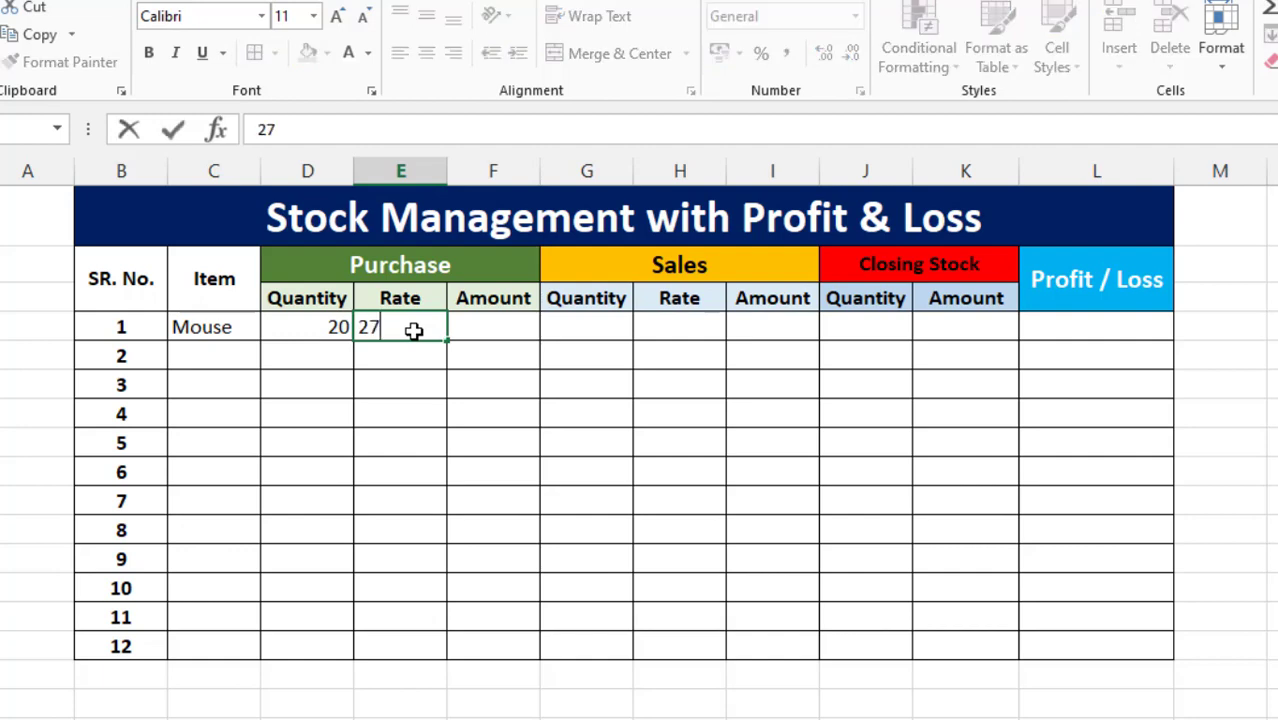
{"action": "type", "text": "0"}
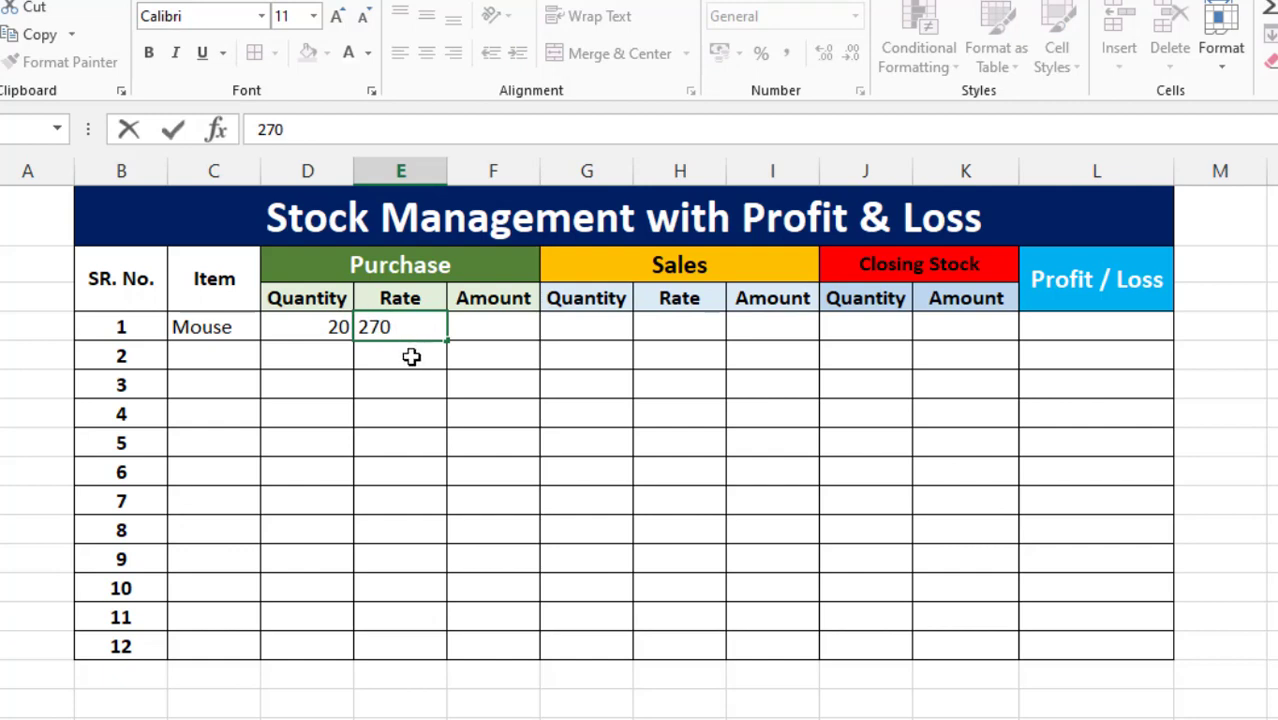
{"action": "left_click", "coordinate": [411, 355]}
{"action": "left_click", "coordinate": [412, 328]}
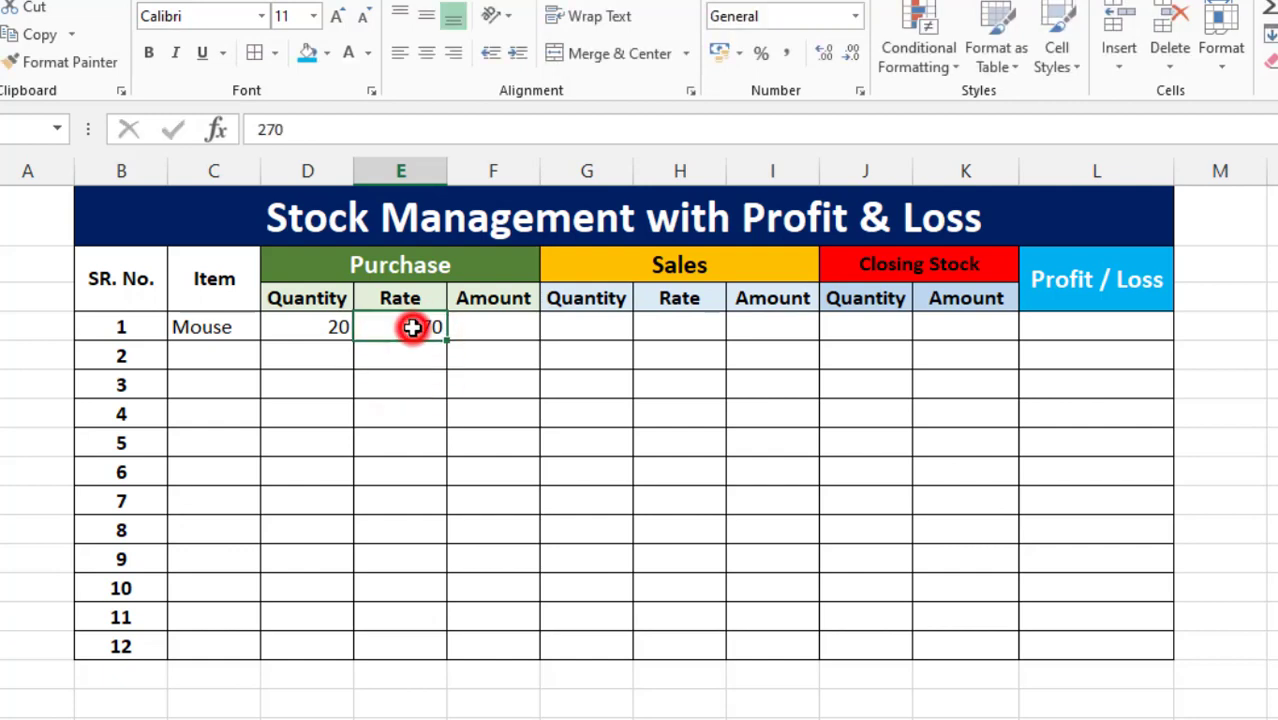
Step: Calculate the purchase amount for Mouse in F4 with the formula =D4*E4
{"action": "left_click", "coordinate": [511, 328]}
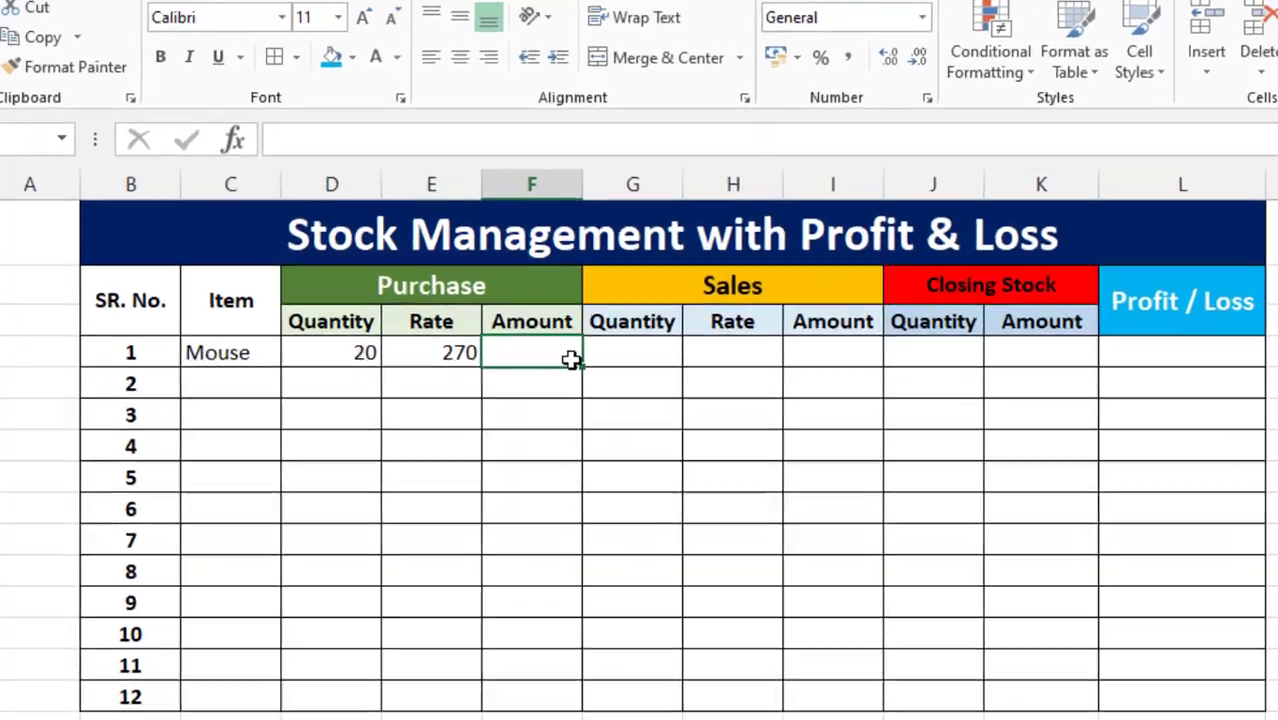
{"action": "type", "text": "="}
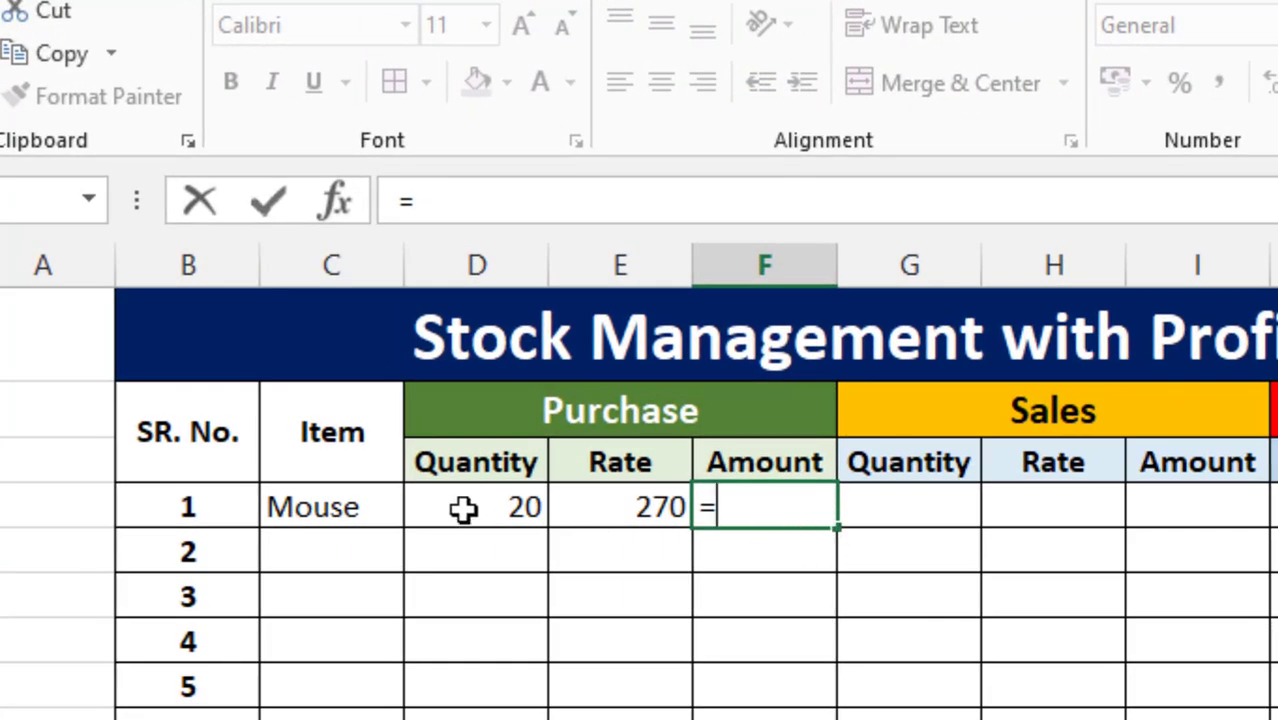
{"action": "left_click", "coordinate": [464, 509]}
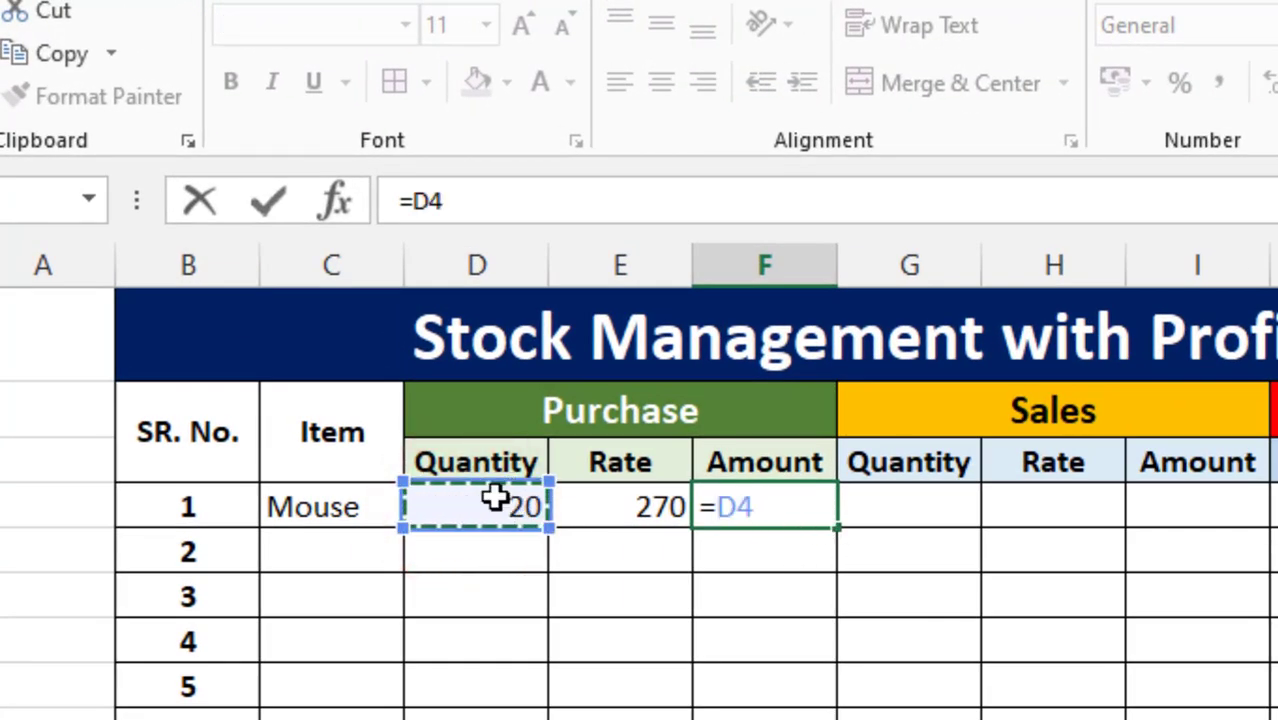
{"action": "type", "text": "*"}
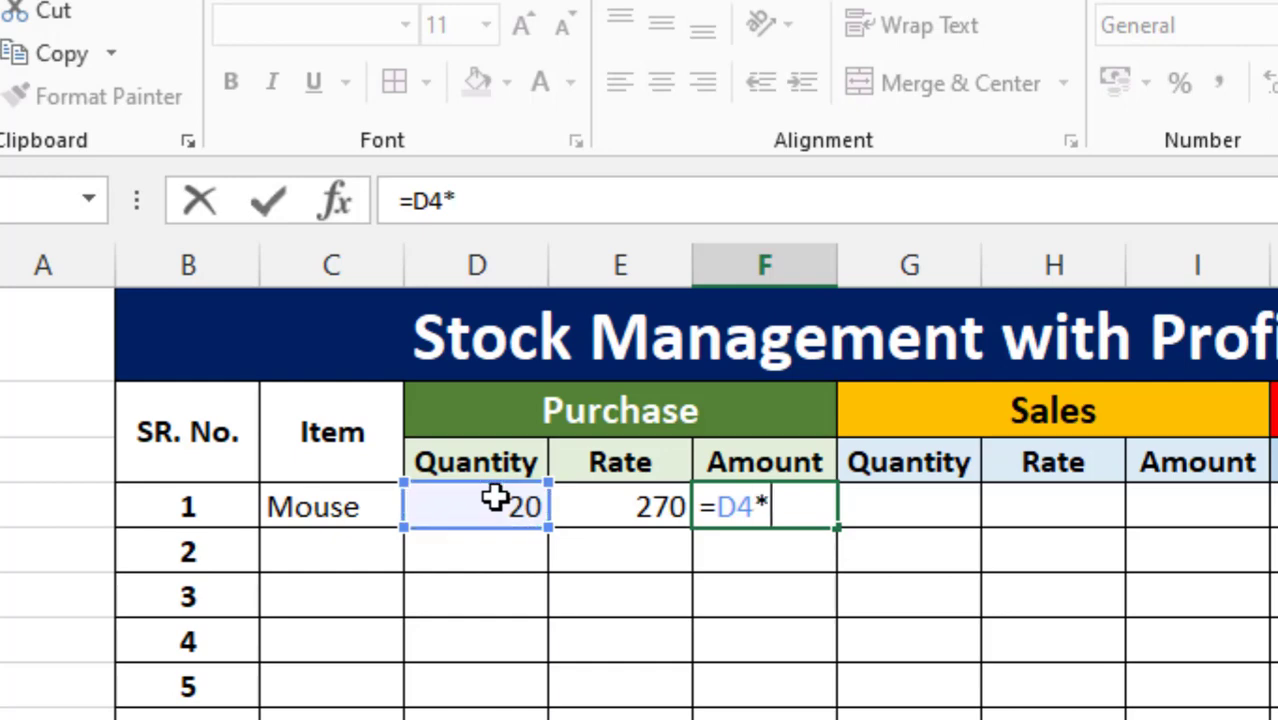
{"action": "left_click", "coordinate": [622, 515]}
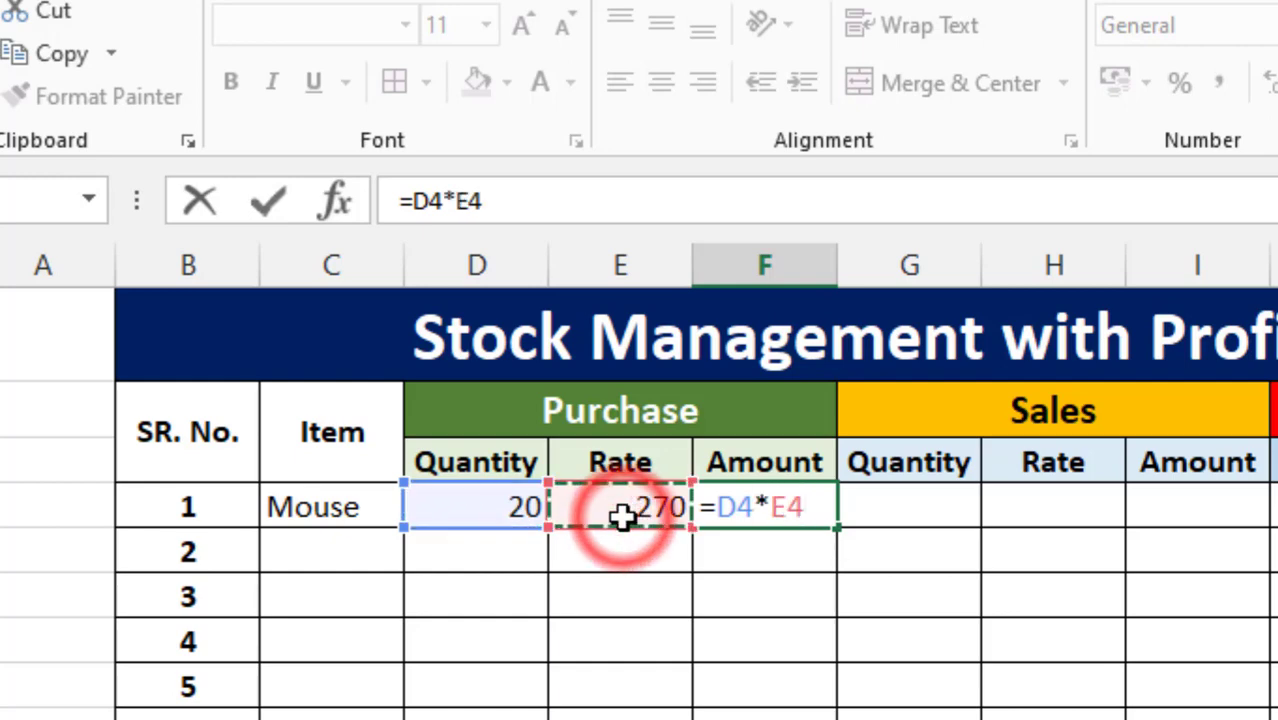
{"action": "key", "text": "Return"}
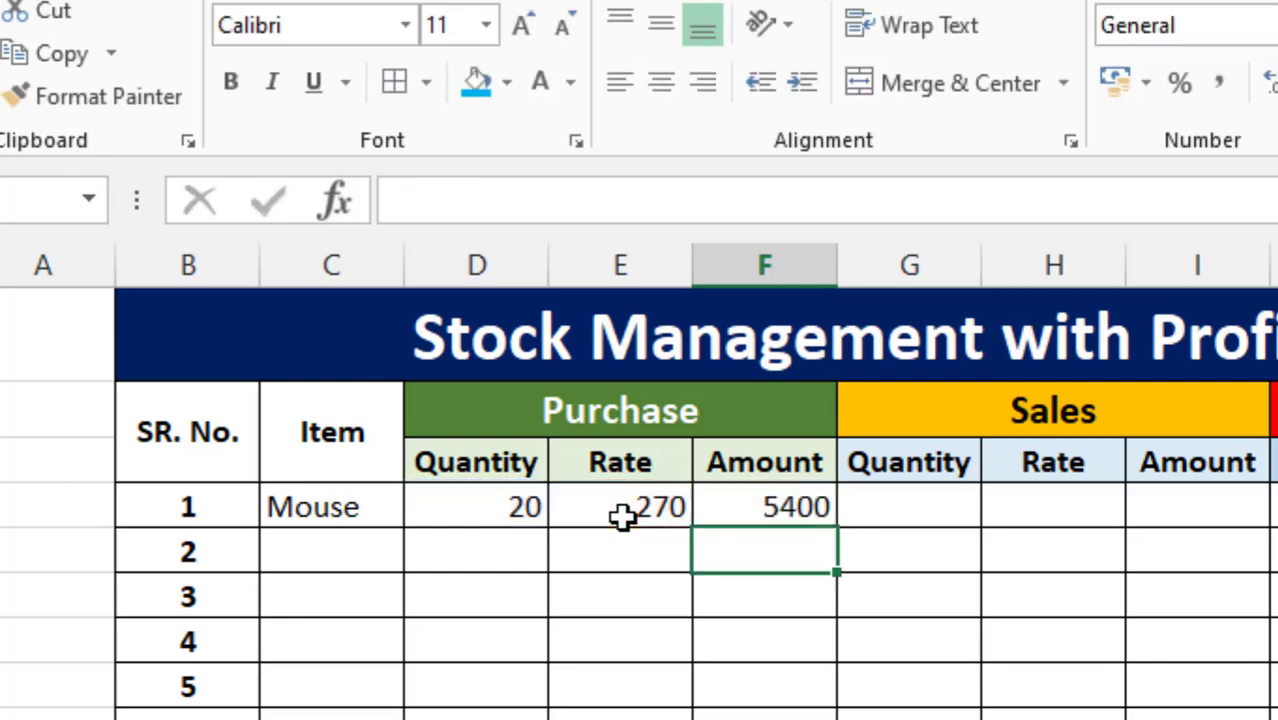
{"action": "left_click", "coordinate": [775, 516]}
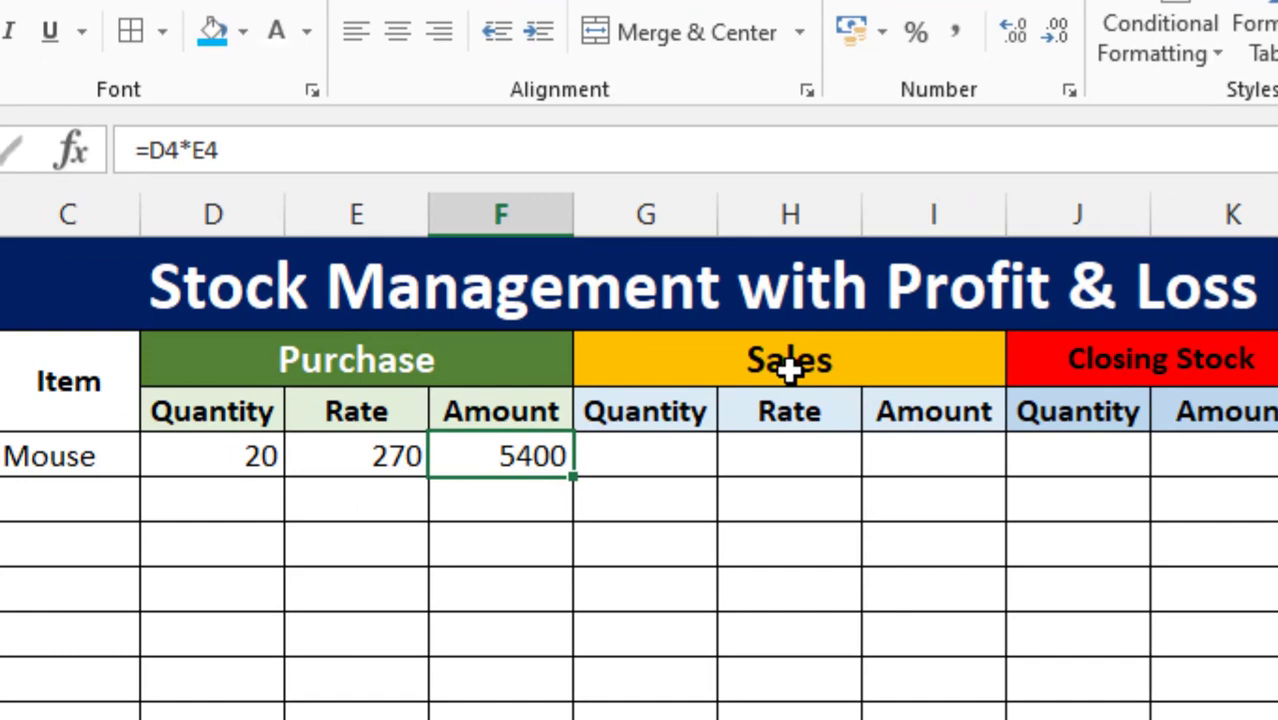
Step: Enter a sales quantity of 3 and a sales rate of 300 for Mouse
{"action": "left_click", "coordinate": [630, 447]}
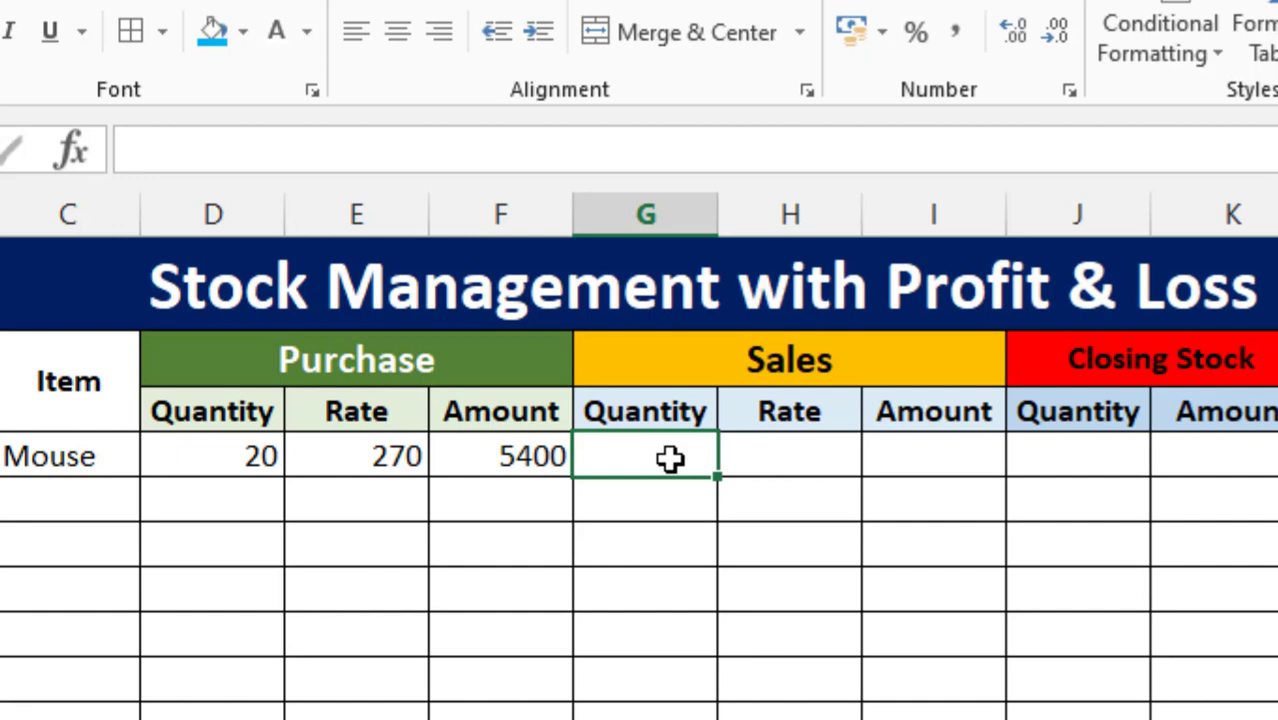
{"action": "type", "text": "3"}
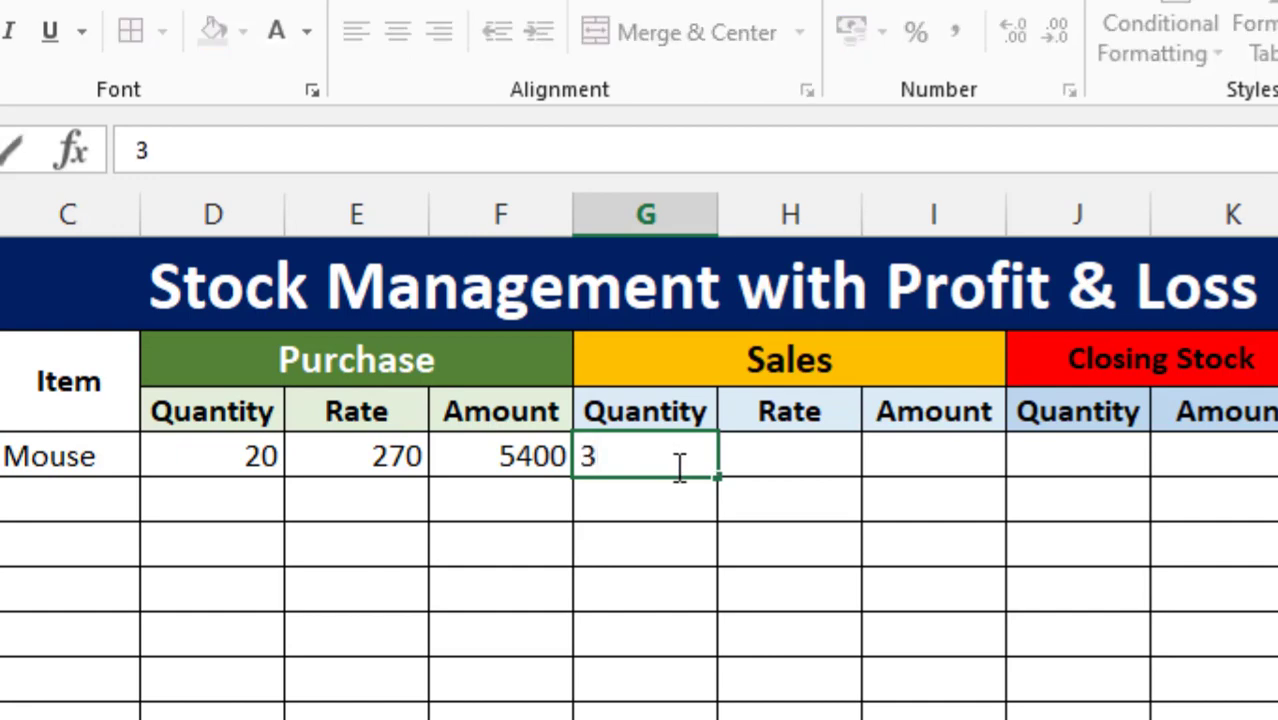
{"action": "left_click", "coordinate": [805, 458]}
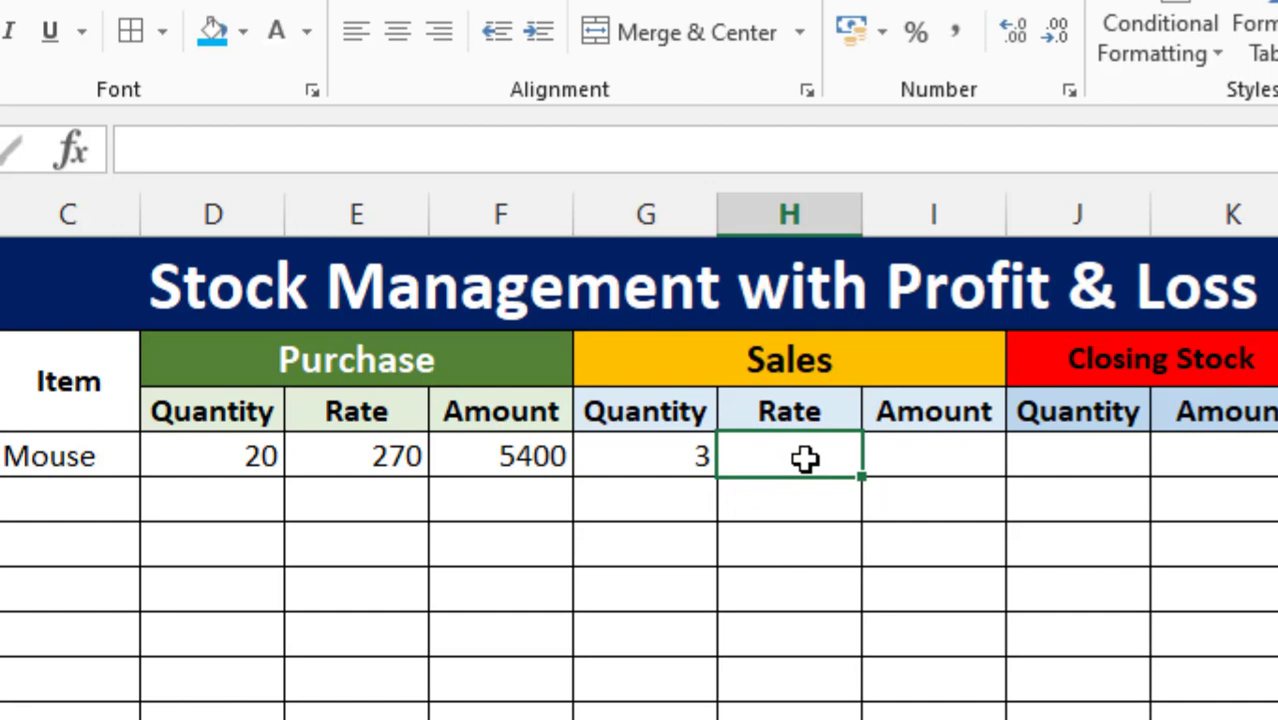
{"action": "type", "text": "300"}
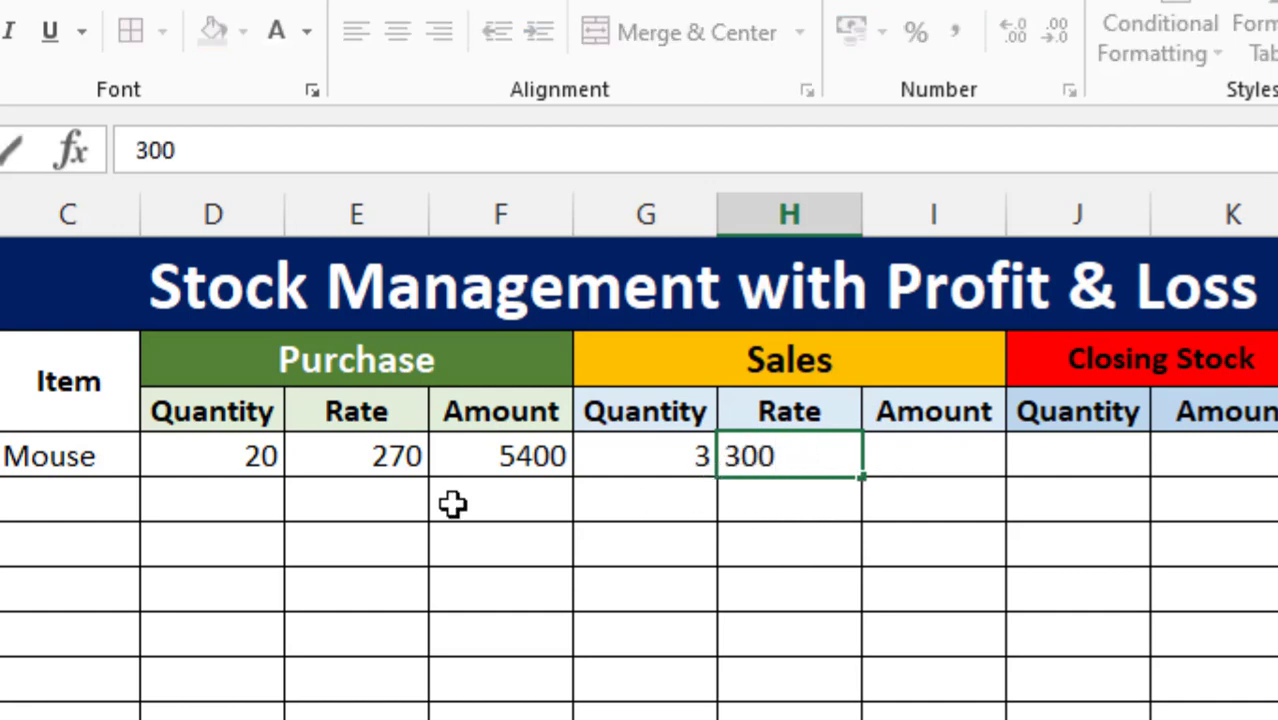
Step: Calculate the sales amount for Mouse in I4 with the formula =G4*H4
{"action": "left_click", "coordinate": [944, 461]}
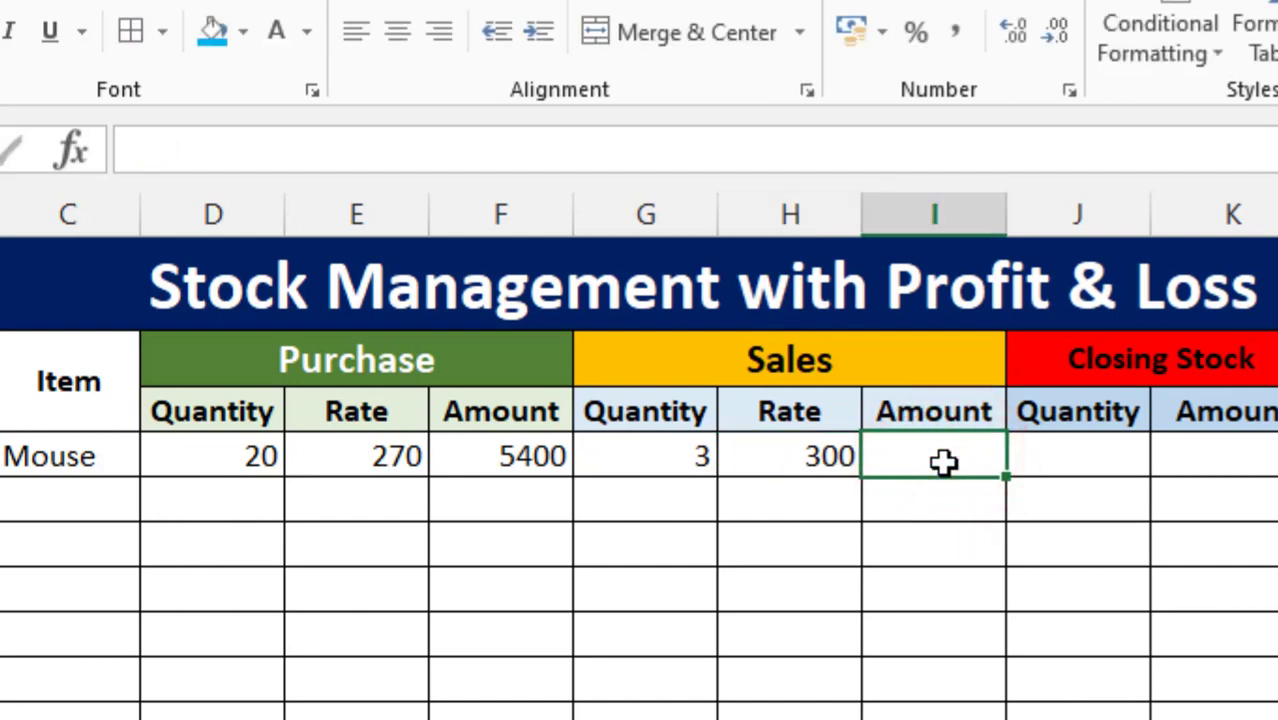
{"action": "type", "text": "="}
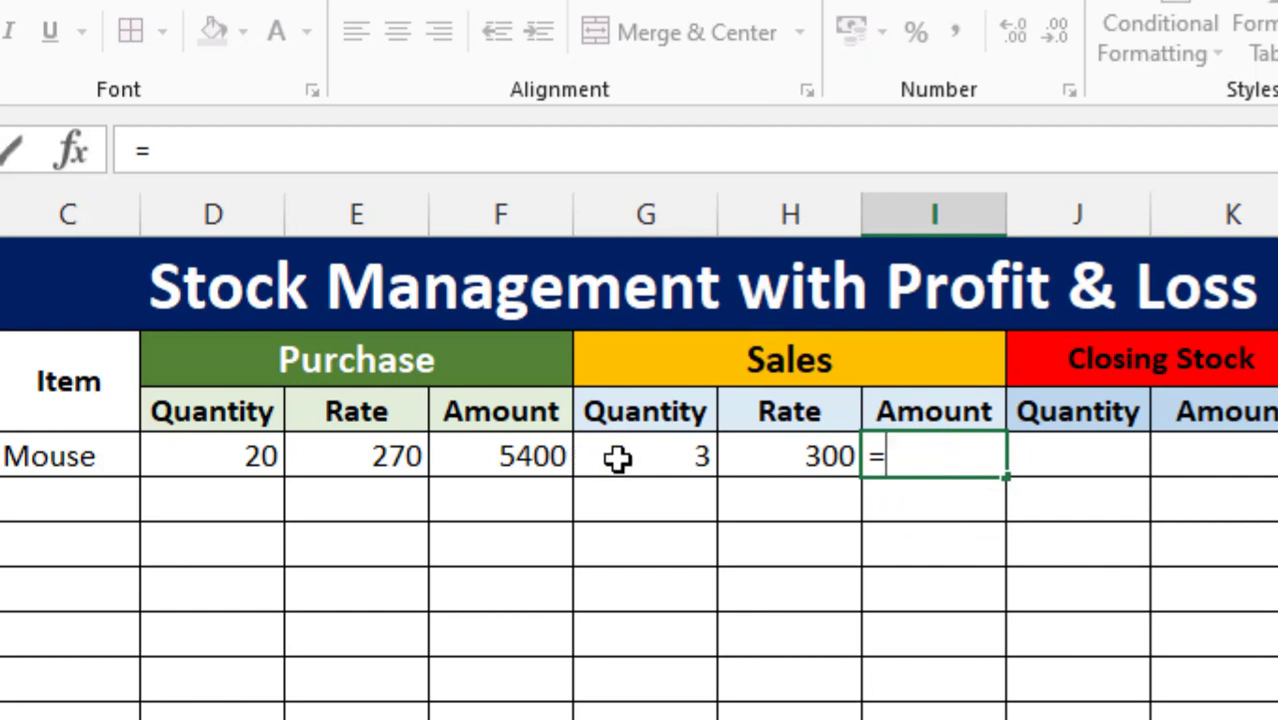
{"action": "left_click", "coordinate": [637, 457]}
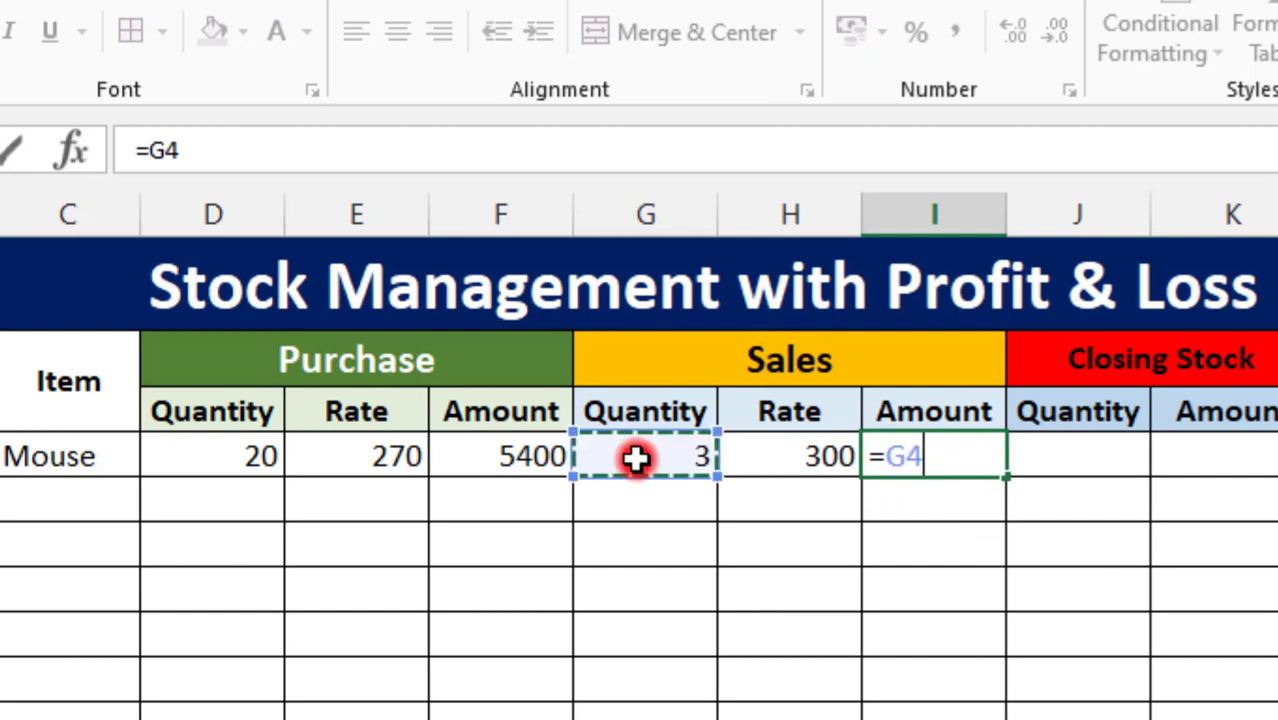
{"action": "type", "text": "*"}
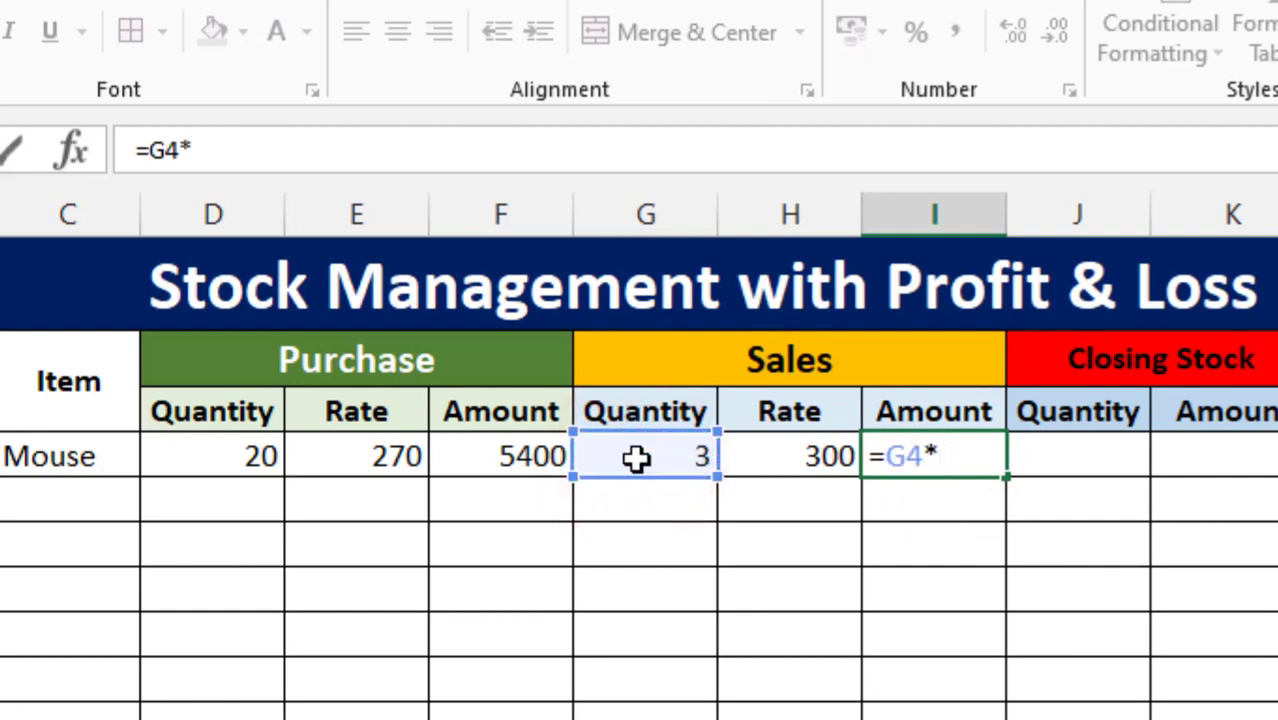
{"action": "left_click", "coordinate": [781, 458]}
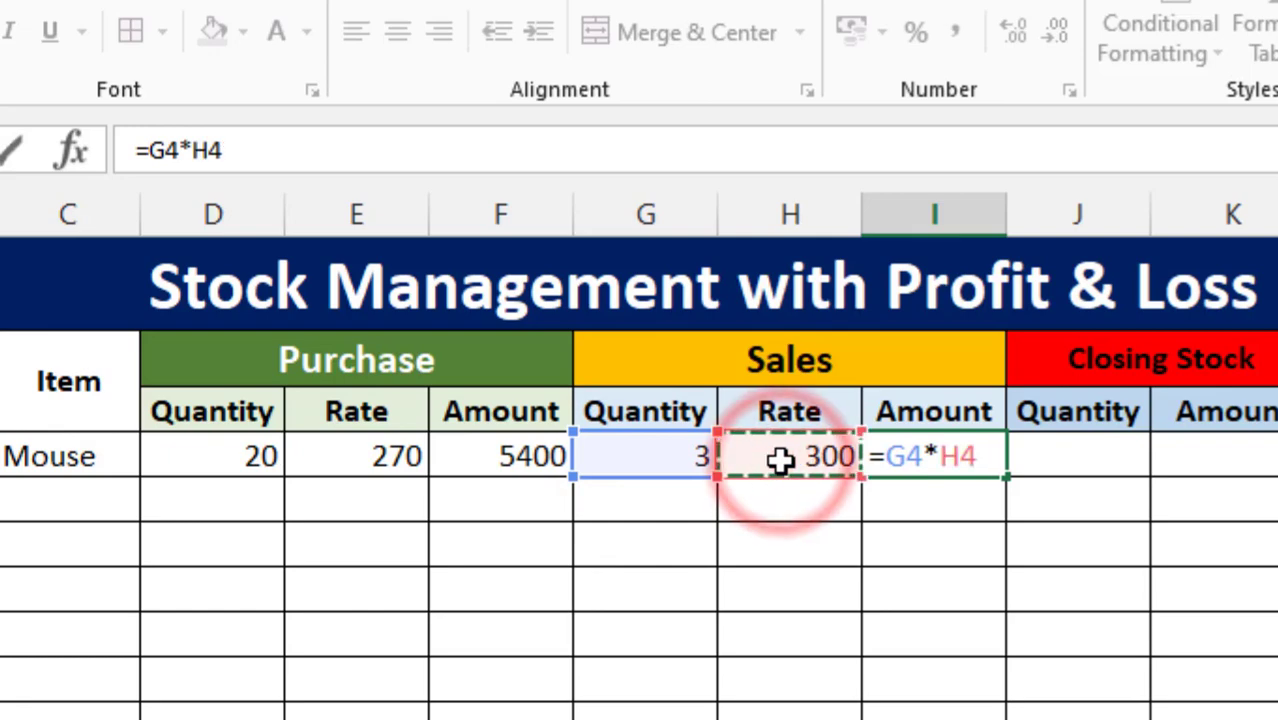
{"action": "key", "text": "Return"}
{"action": "left_click", "coordinate": [967, 463]}
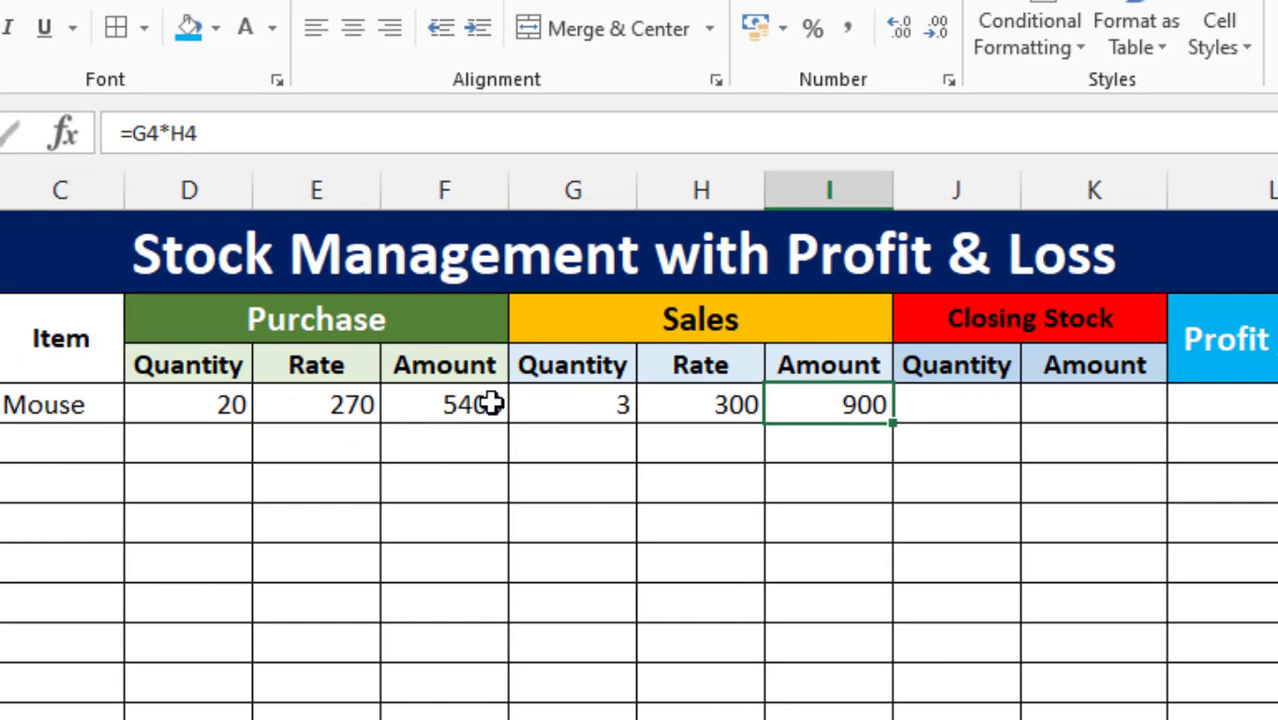
Step: Try to calculate the closing stock quantity for Mouse in J4 with the formula =G4-D4
{"action": "left_click", "coordinate": [959, 406]}
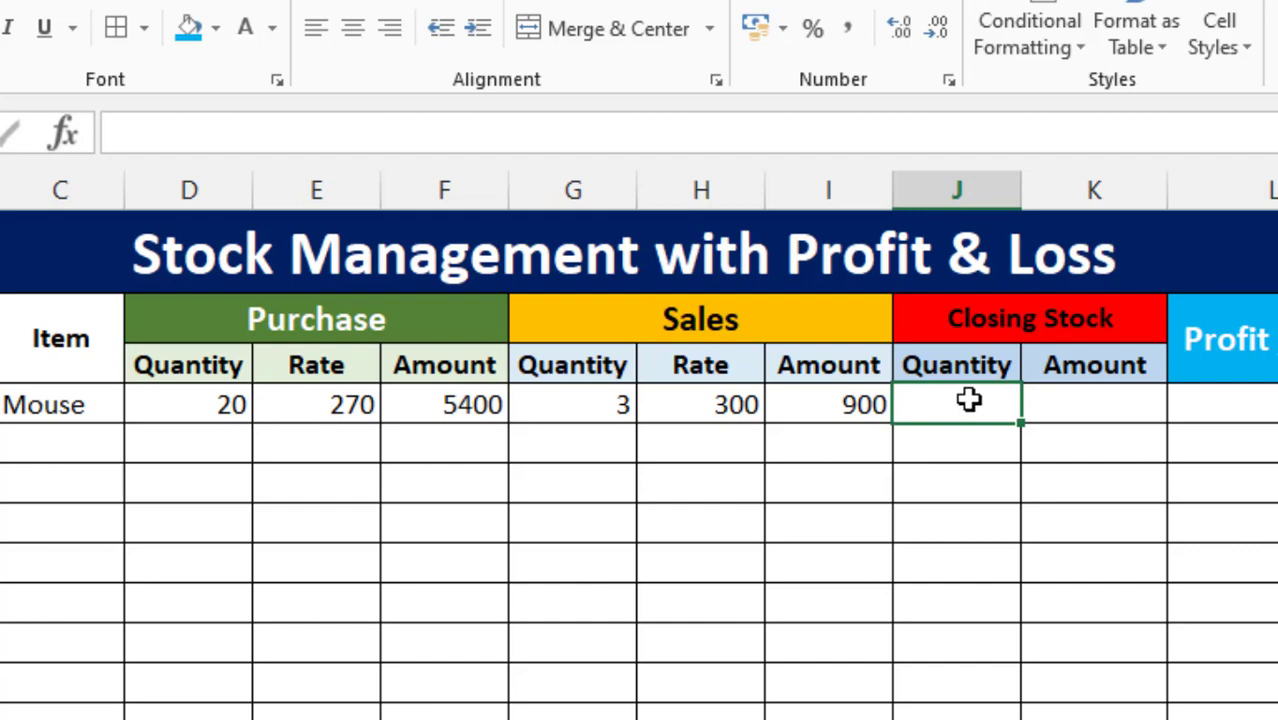
{"action": "type", "text": "="}
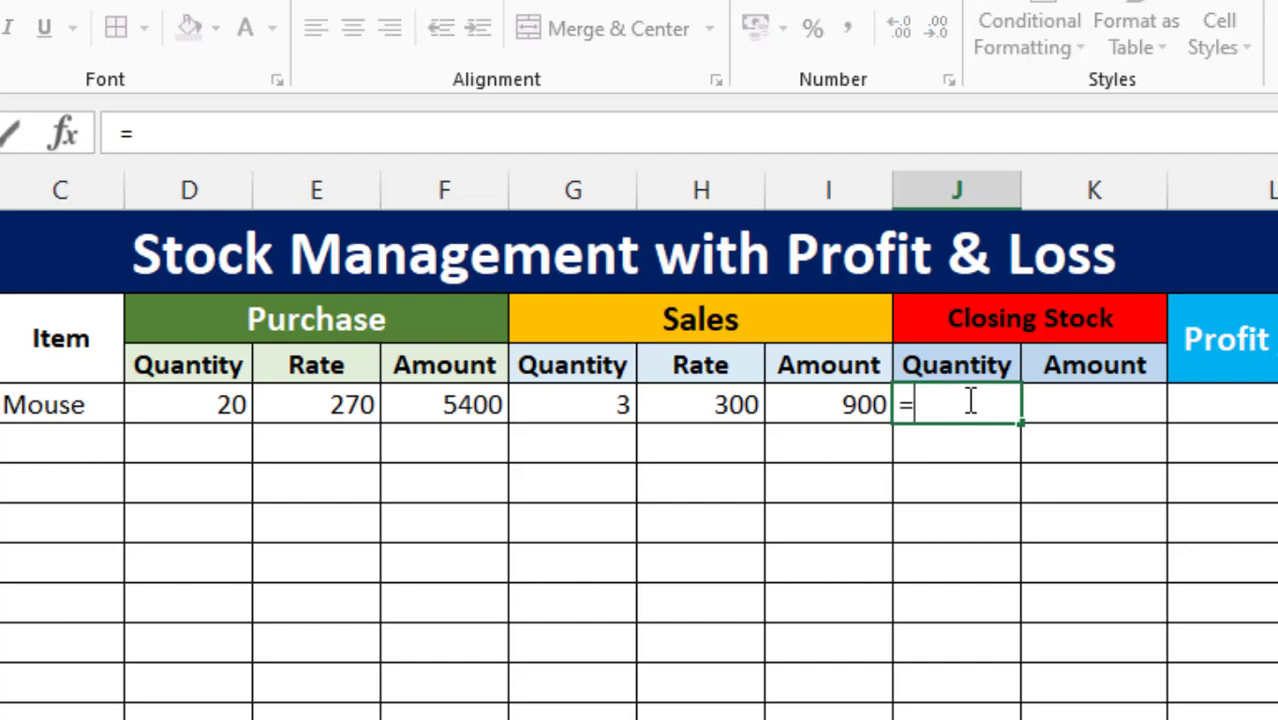
{"action": "left_click", "coordinate": [600, 408]}
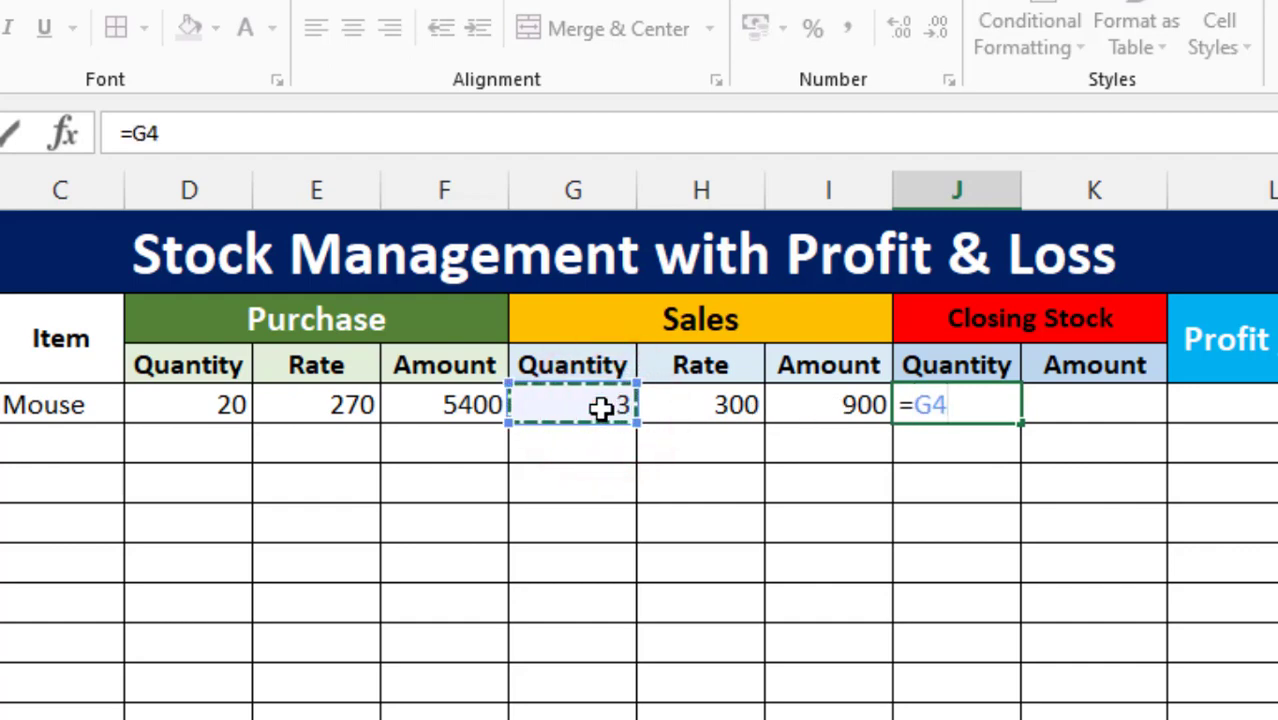
{"action": "type", "text": "-"}
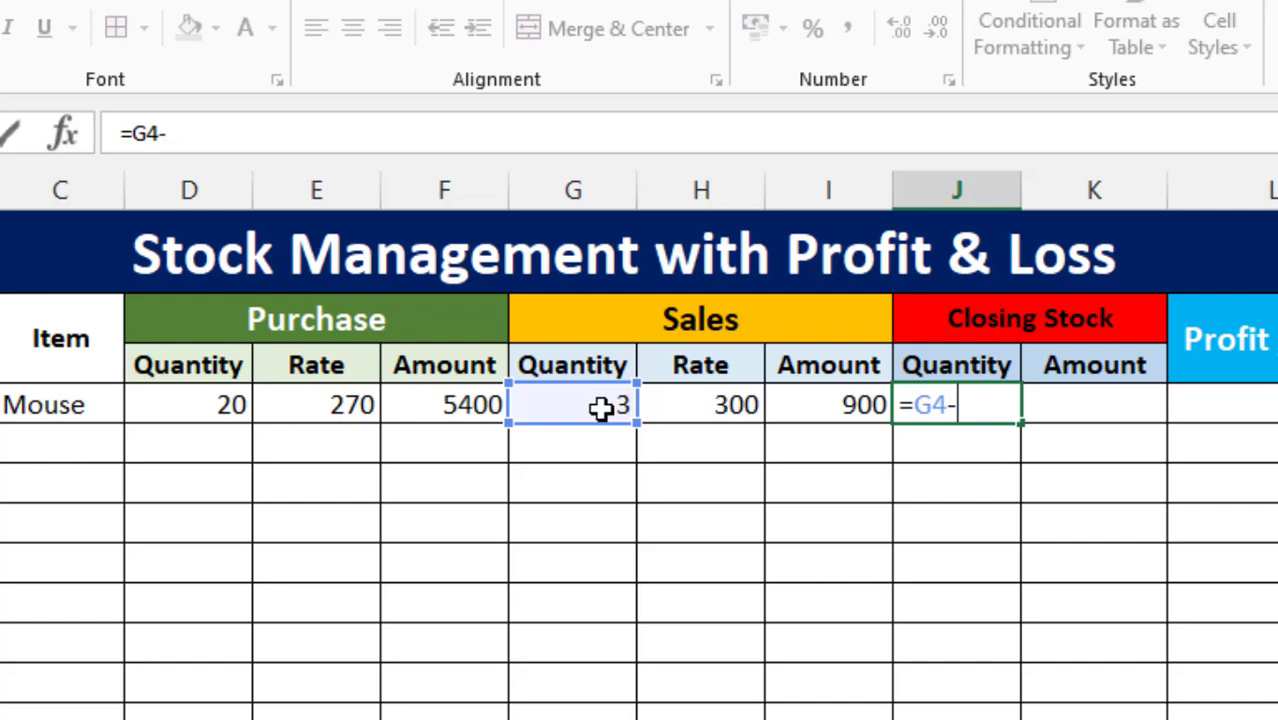
{"action": "left_click", "coordinate": [178, 407]}
{"action": "key", "text": "Return"}
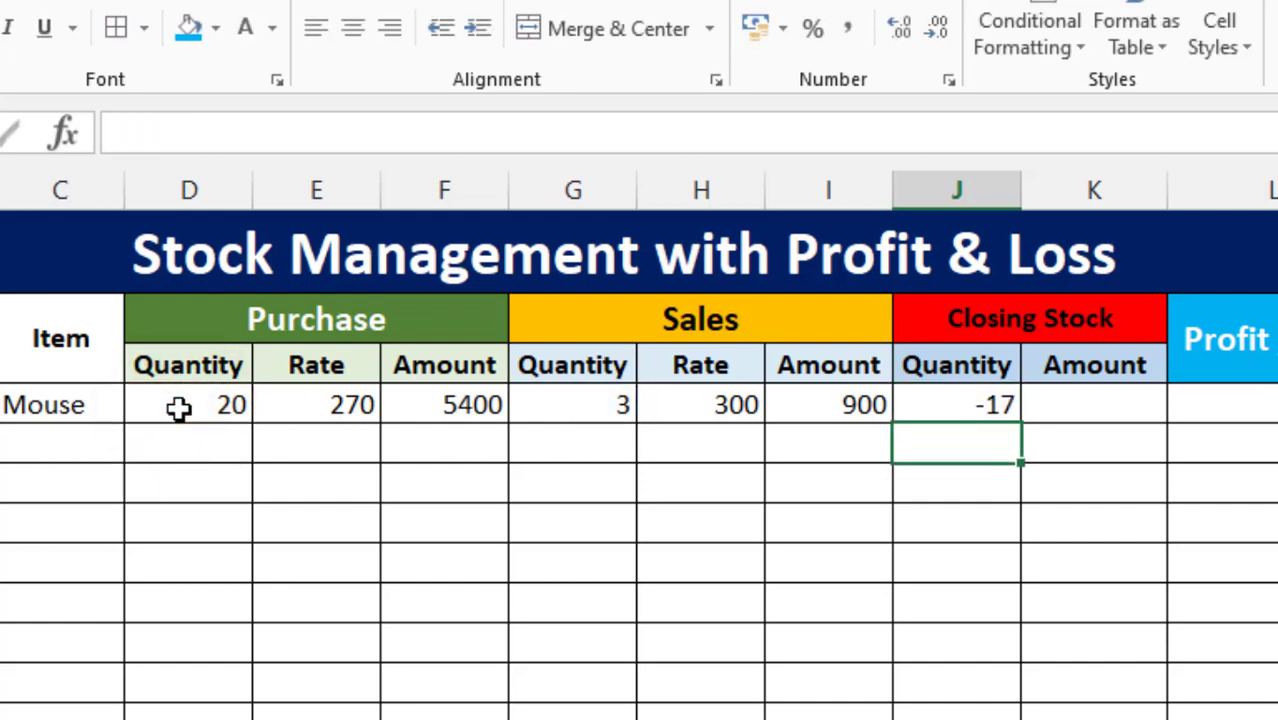
Step: Replace the closing stock quantity formula in J4 with =D4-G4, subtracting the sales quantity from the purchase quantity
{"action": "left_click", "coordinate": [978, 399]}
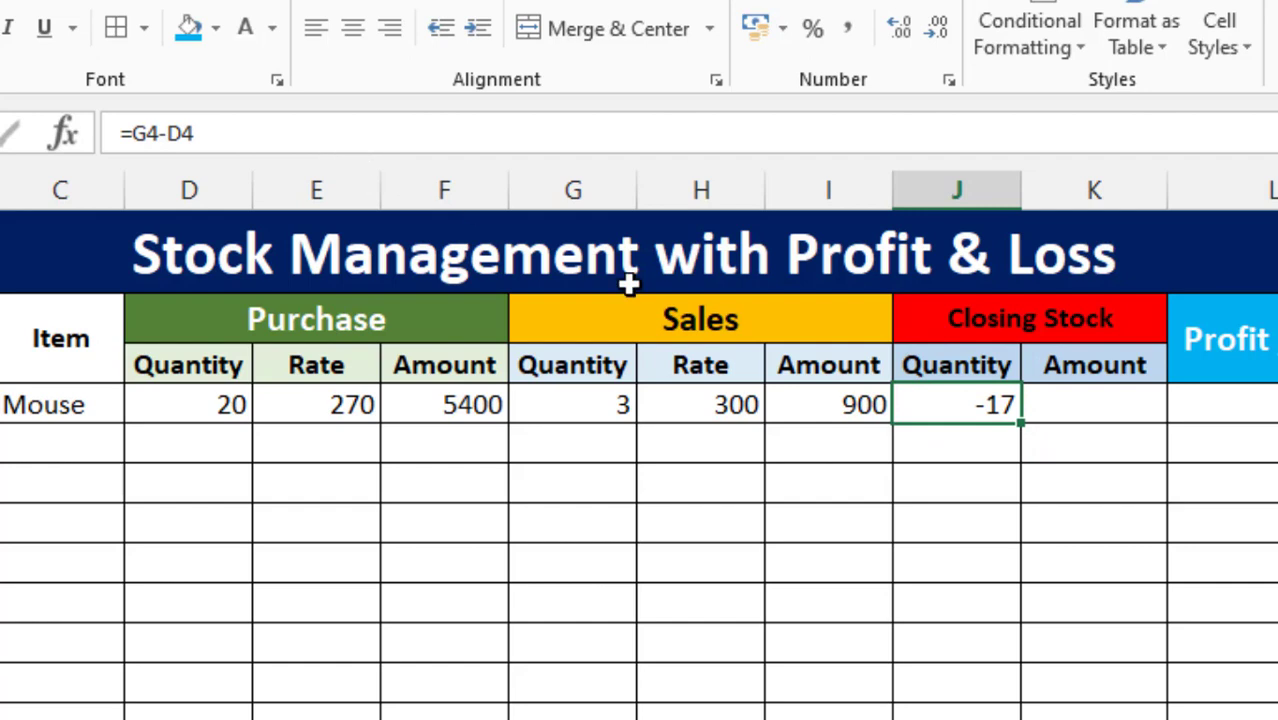
{"action": "left_click", "coordinate": [375, 129]}
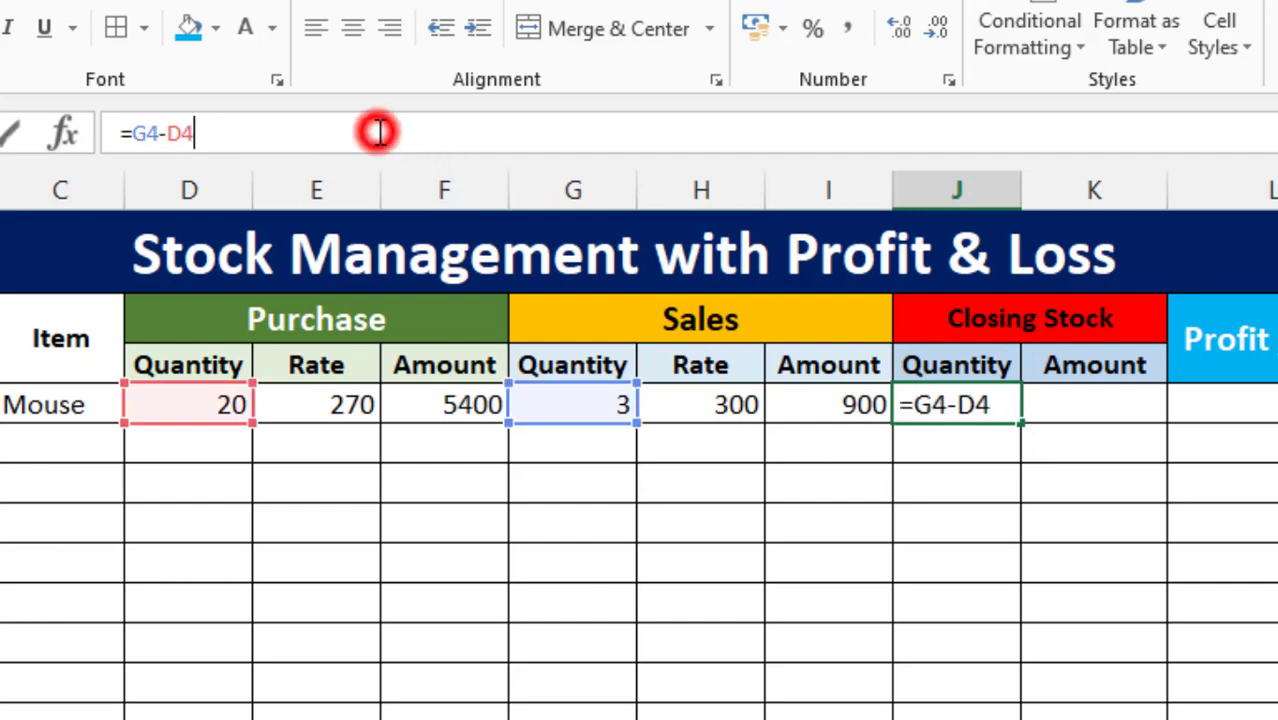
{"action": "key", "text": "BackSpace"}
{"action": "key", "text": "BackSpace"}
{"action": "key", "text": "BackSpace"}
{"action": "key", "text": "BackSpace"}
{"action": "key", "text": "BackSpace"}
{"action": "key", "text": "BackSpace"}
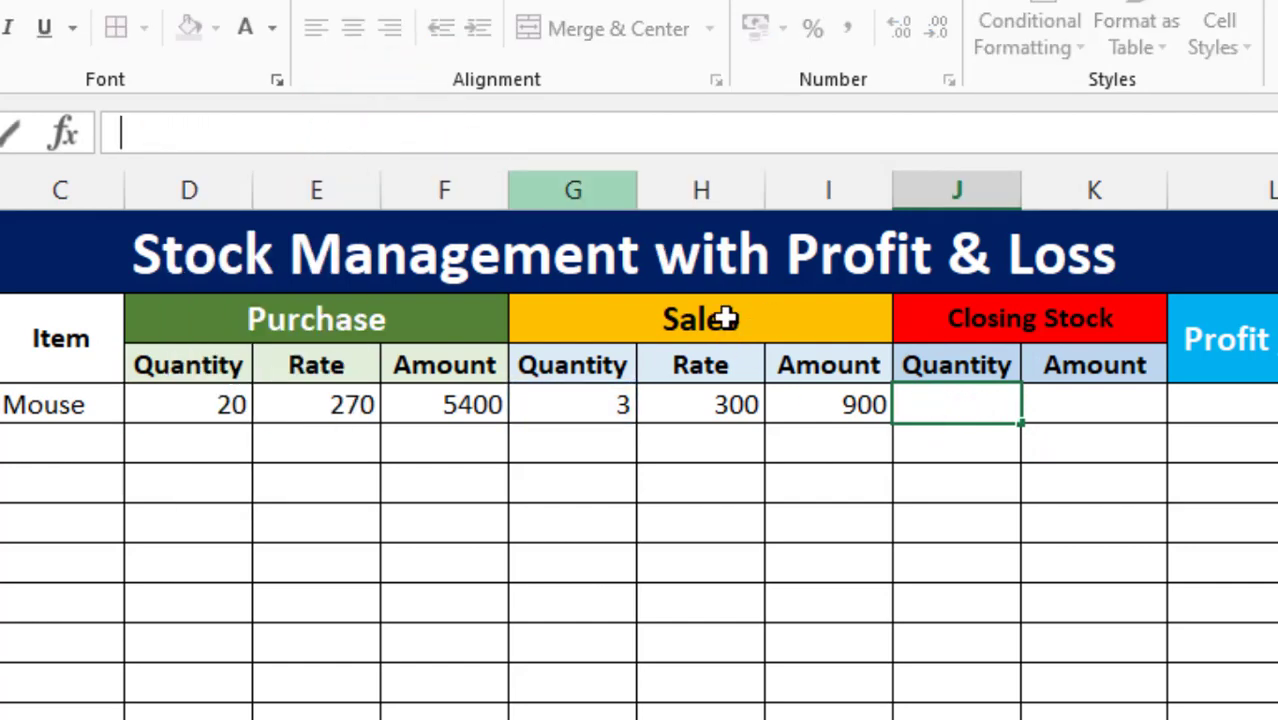
{"action": "type", "text": "="}
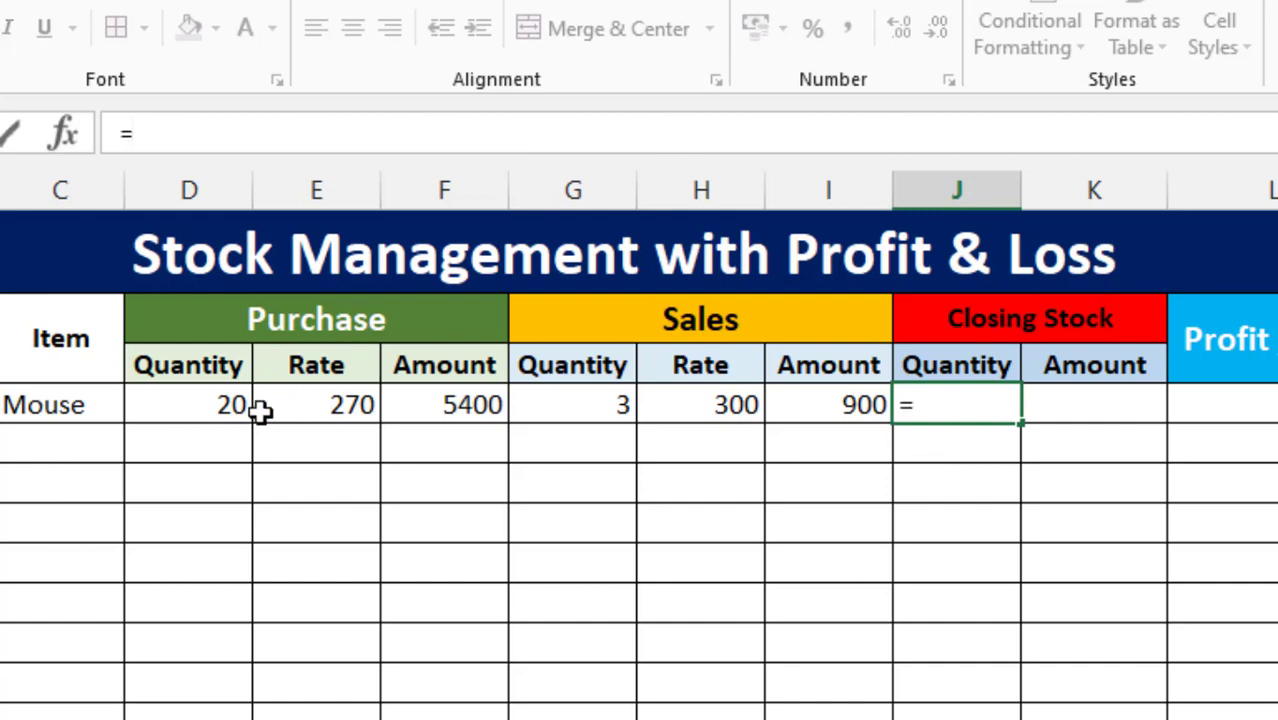
{"action": "left_click", "coordinate": [202, 410]}
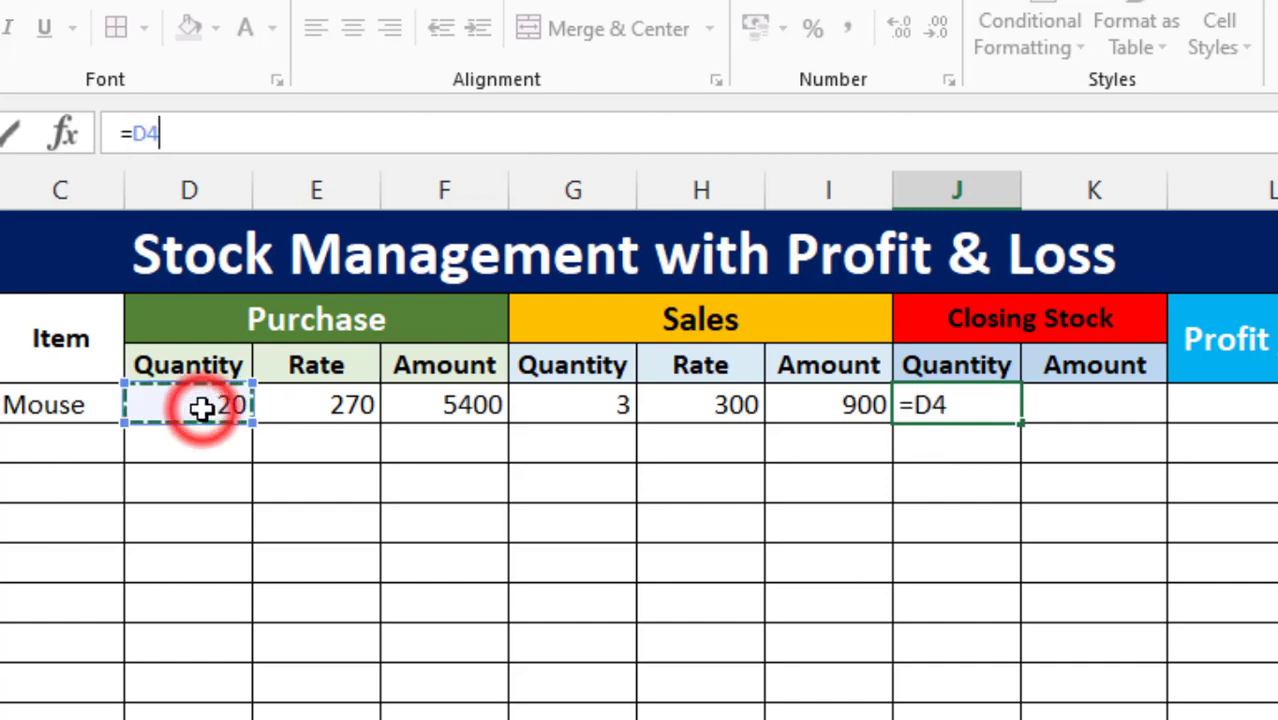
{"action": "type", "text": "-"}
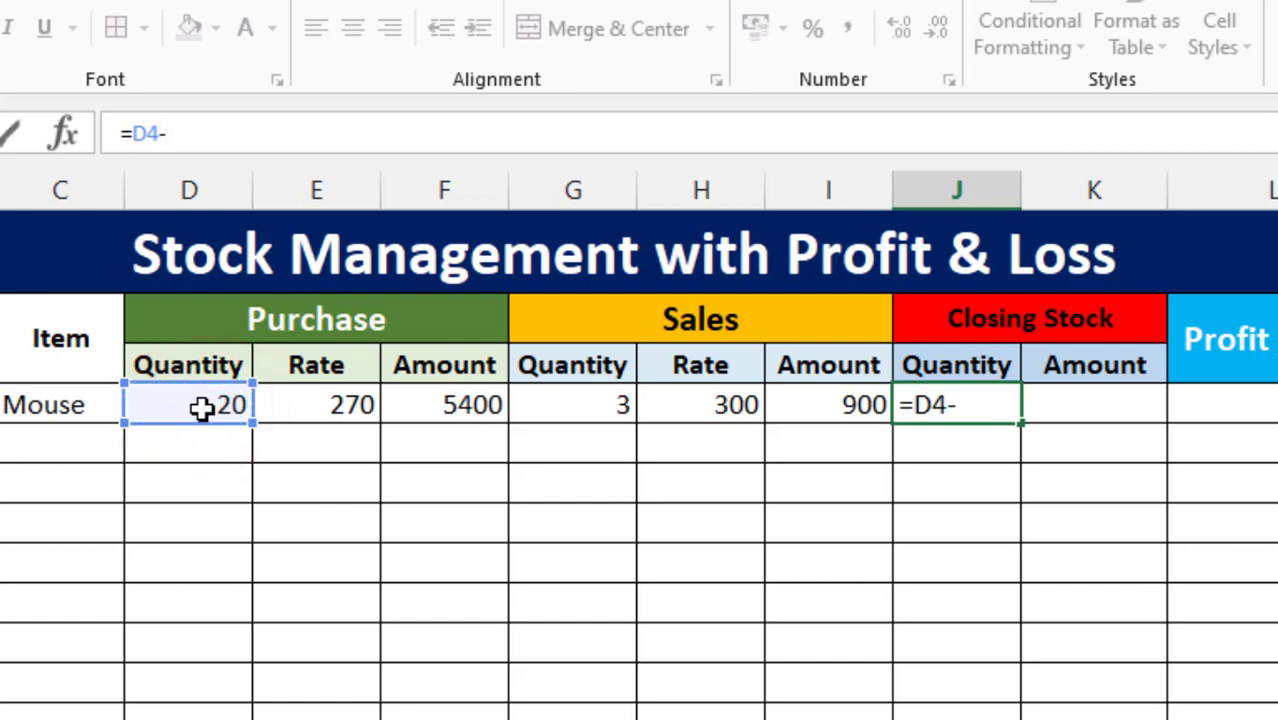
{"action": "left_click", "coordinate": [607, 412]}
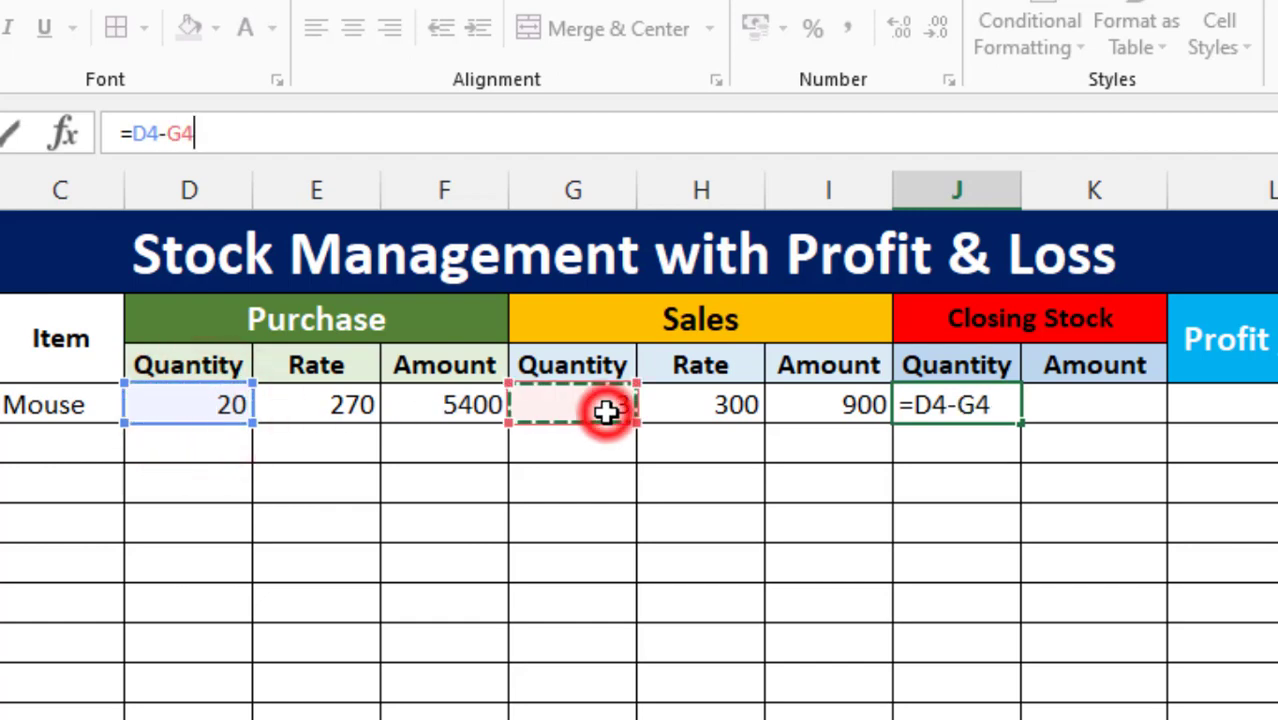
{"action": "key", "text": "Return"}
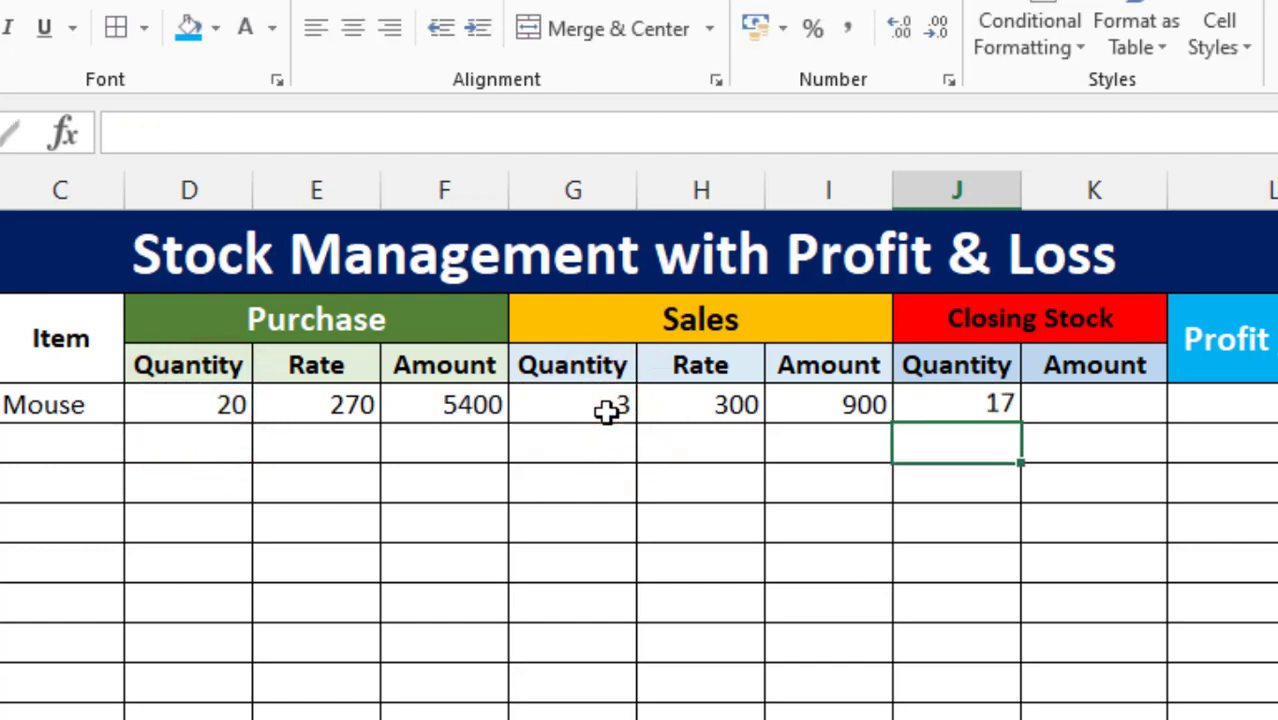
{"action": "left_click", "coordinate": [948, 406]}
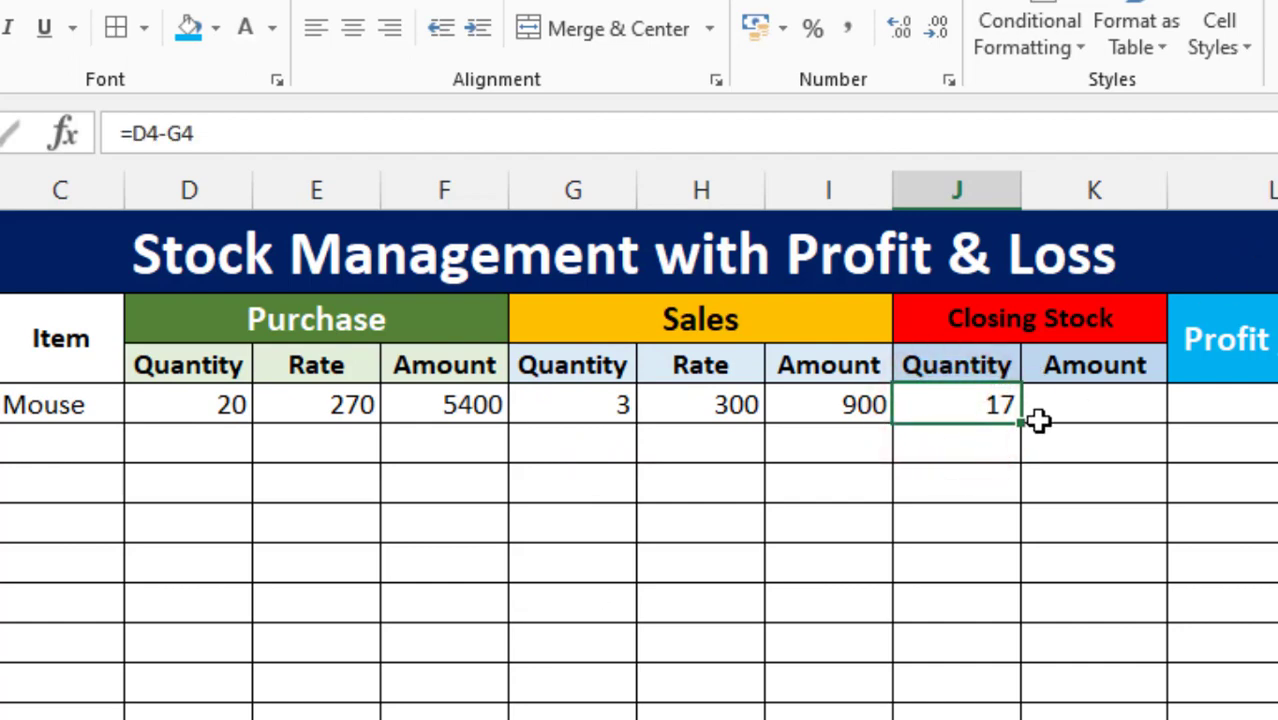
Step: Try to calculate the closing stock amount for Mouse in K4 with the formula =I4*E4
{"action": "left_click", "coordinate": [1100, 395]}
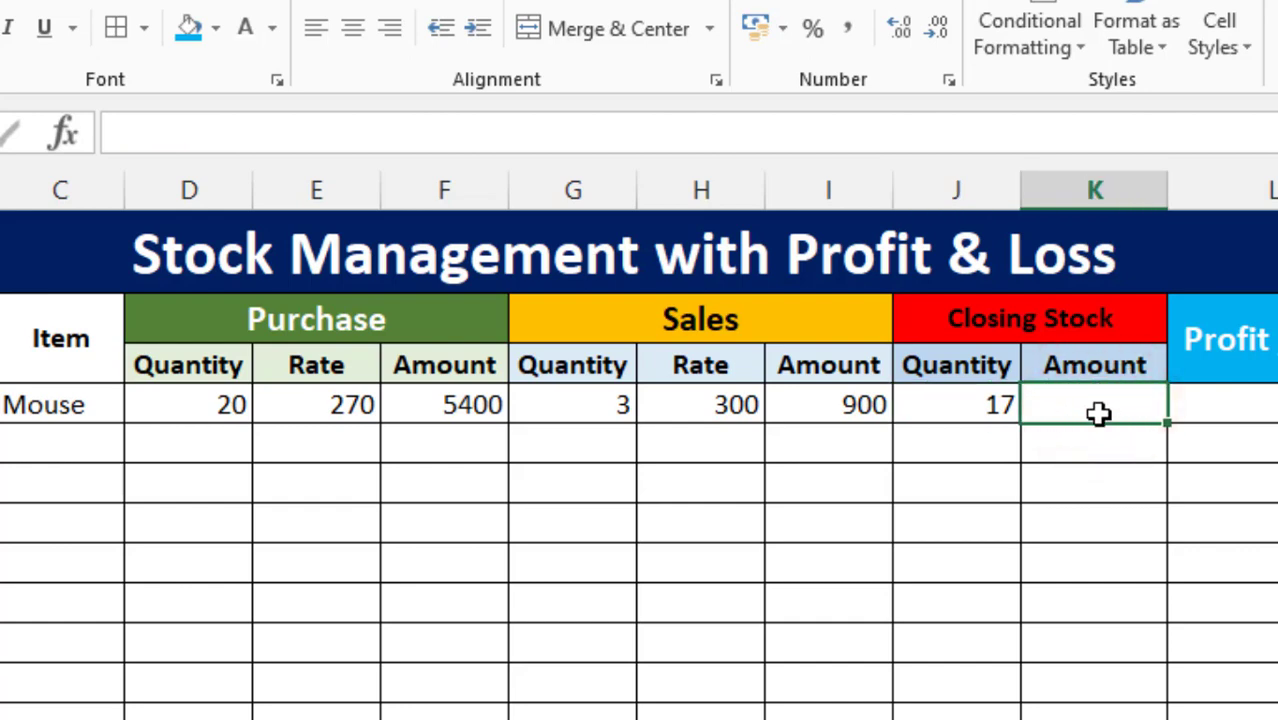
{"action": "type", "text": "="}
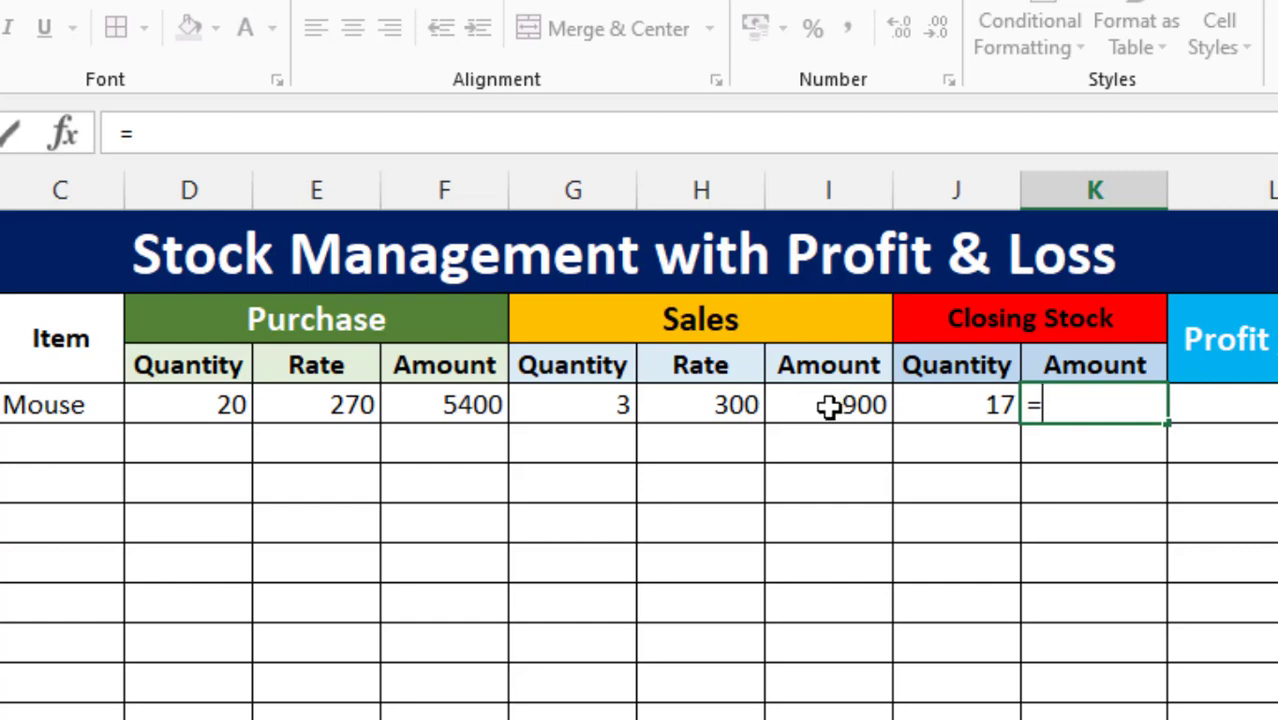
{"action": "left_click", "coordinate": [829, 405]}
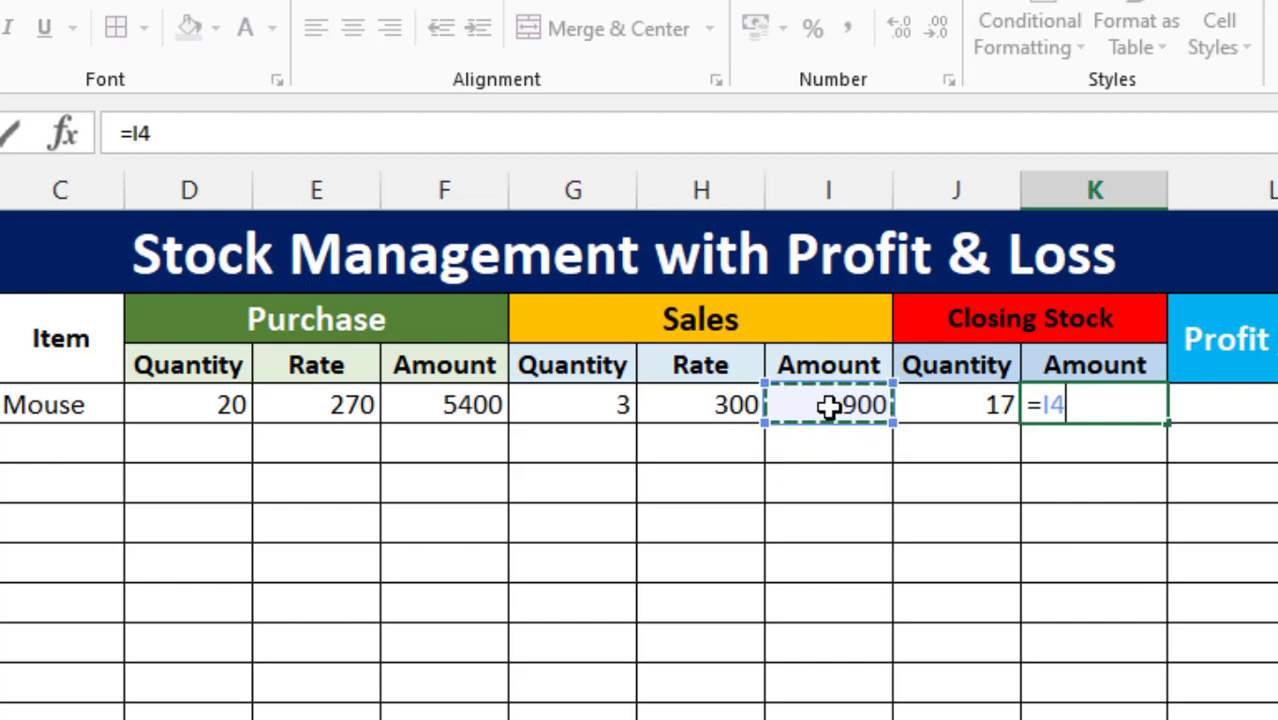
{"action": "type", "text": "*"}
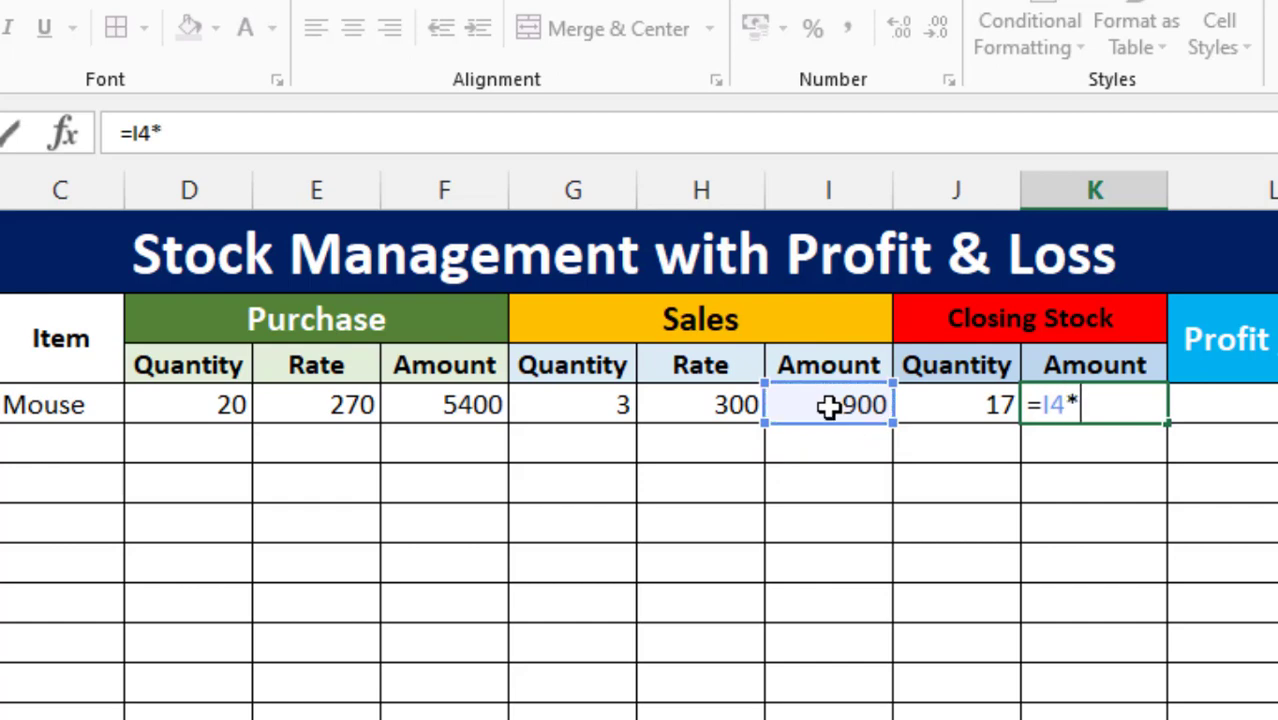
{"action": "left_click", "coordinate": [320, 410]}
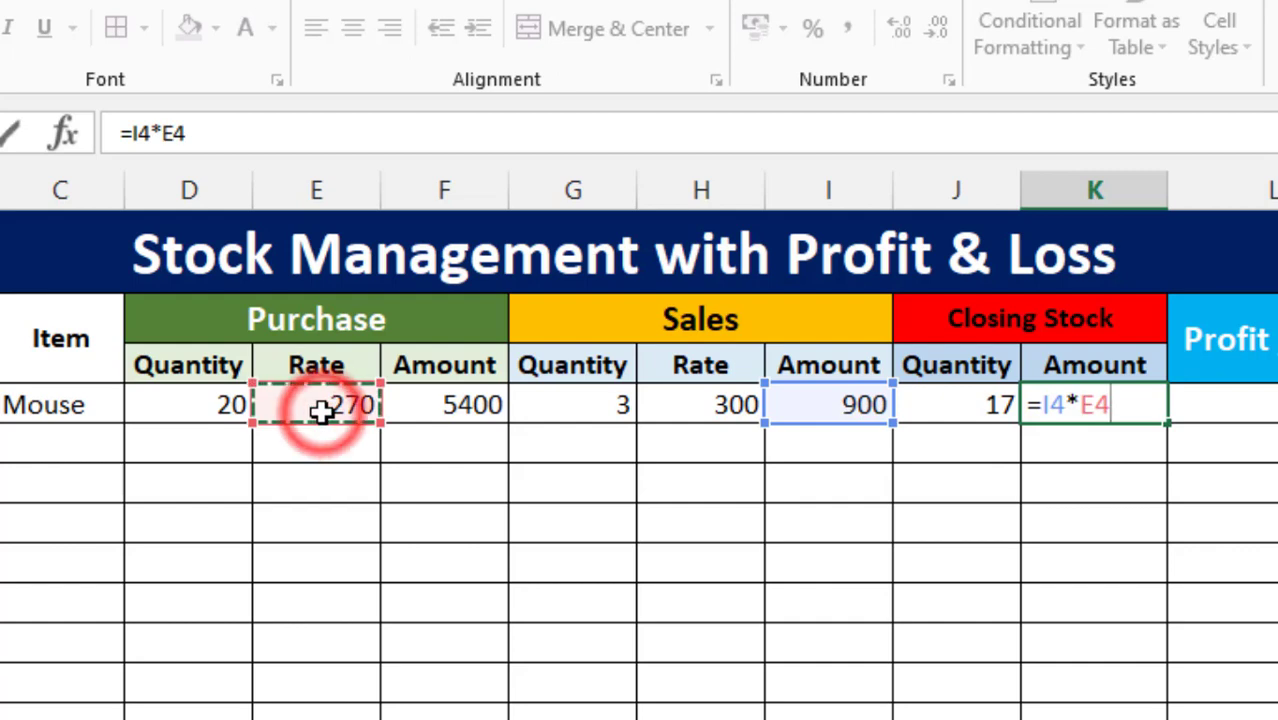
{"action": "key", "text": "Return"}
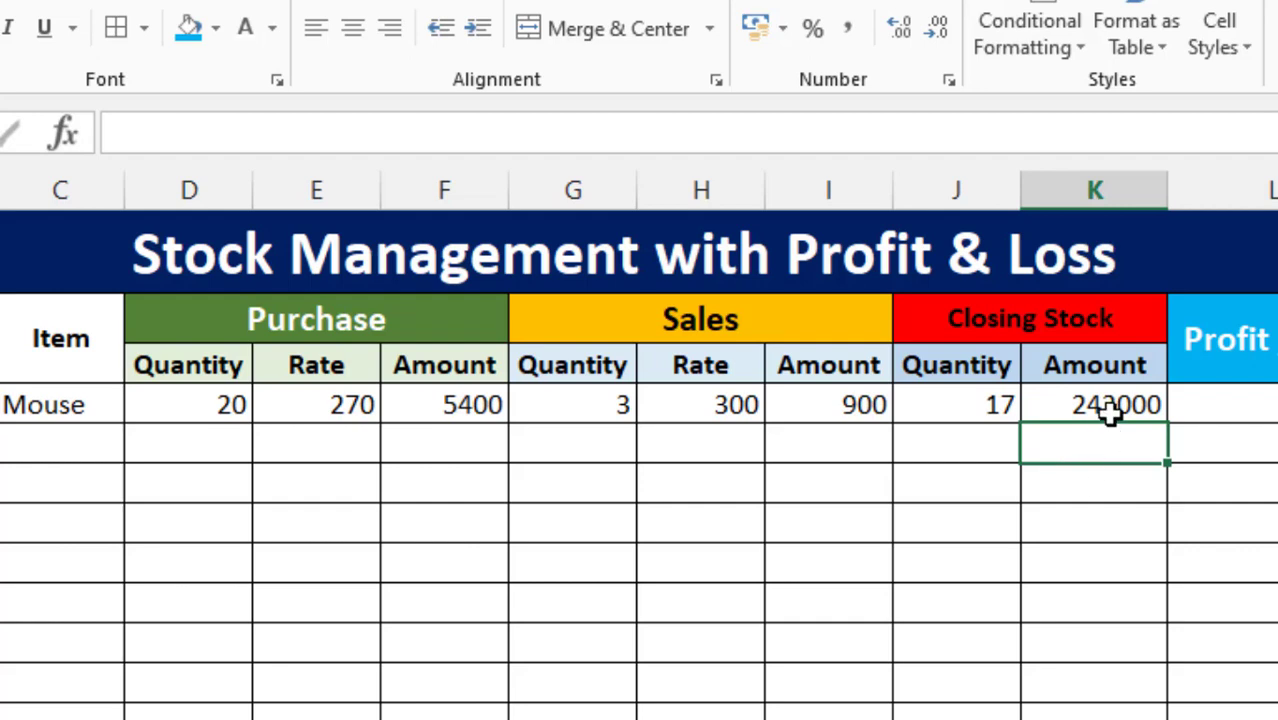
{"action": "key", "text": "Up"}
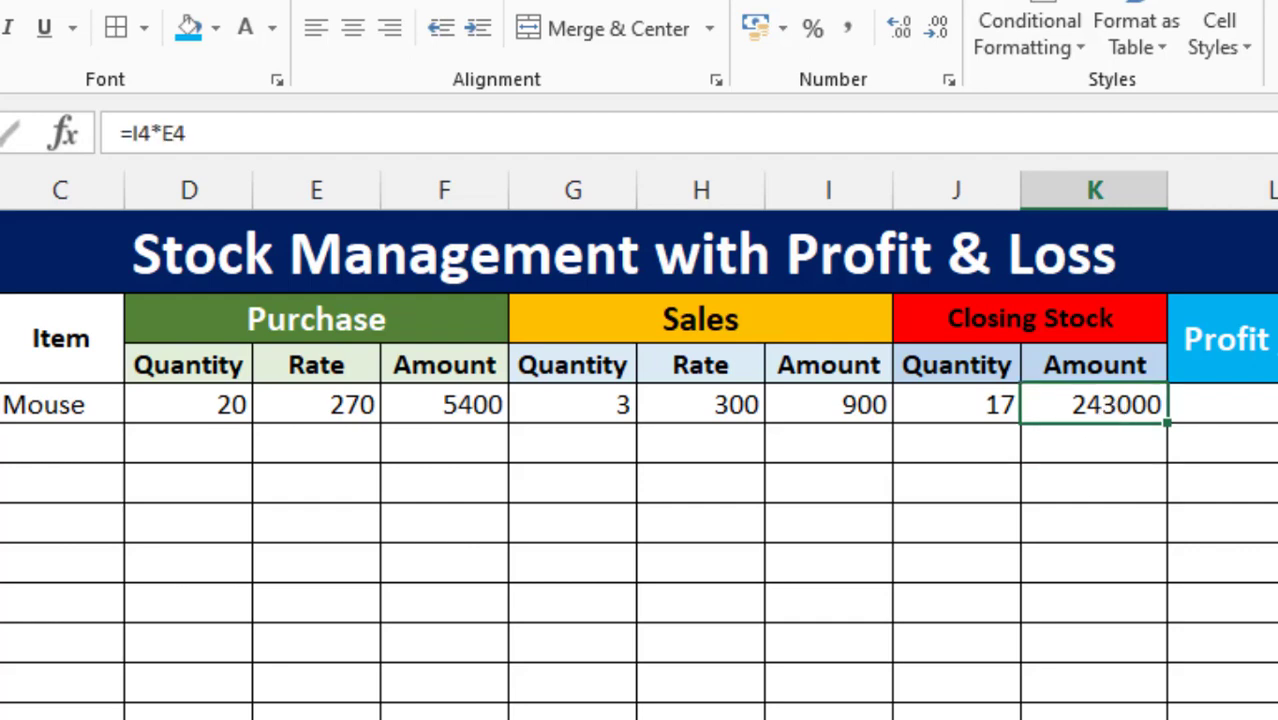
Step: Clear K4 and calculate the closing stock amount there with =J4*E4, multiplying closing quantity by purchase rate
{"action": "left_click", "coordinate": [1093, 403]}
{"action": "key", "text": "Delete"}
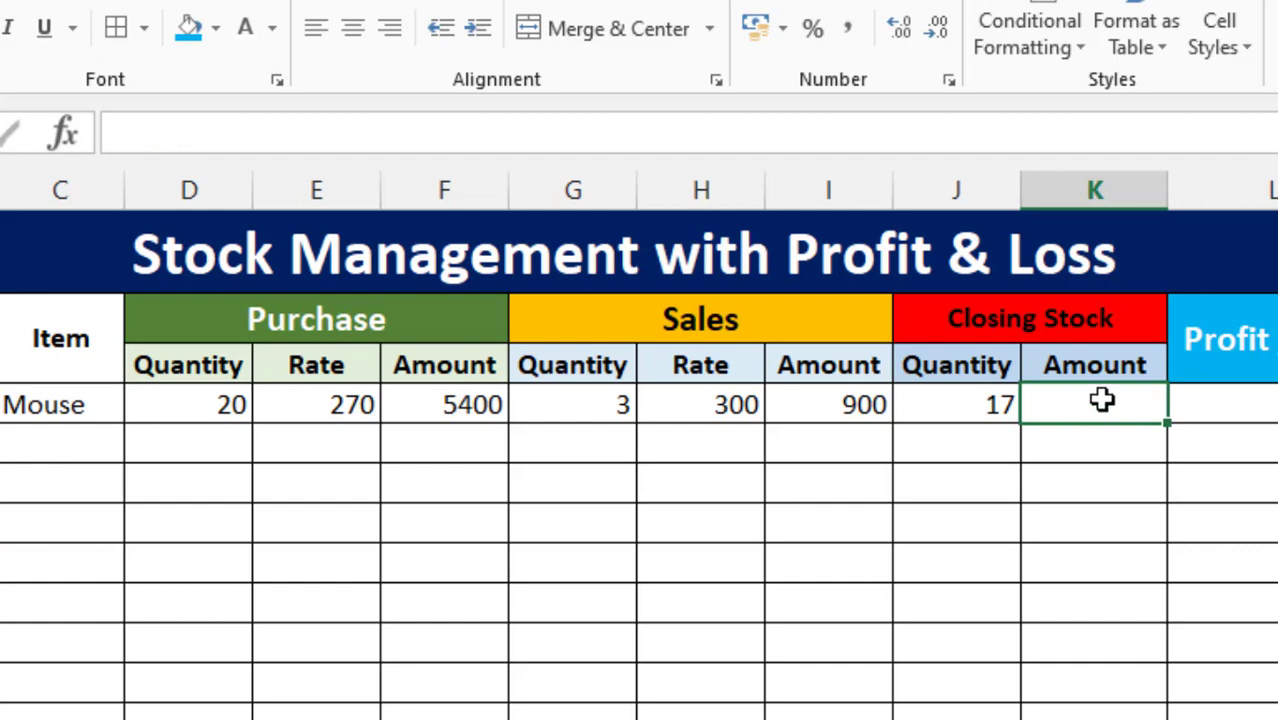
{"action": "left_click", "coordinate": [1098, 399]}
{"action": "type", "text": "="}
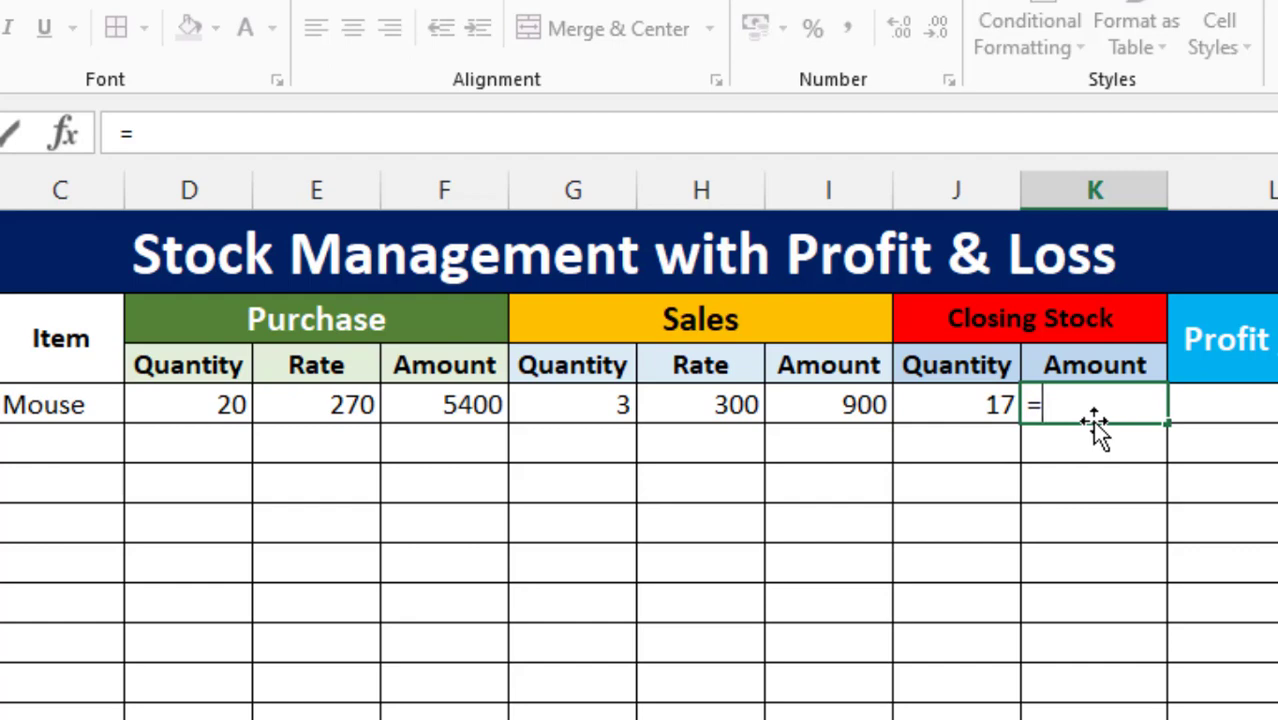
{"action": "left_click", "coordinate": [964, 404]}
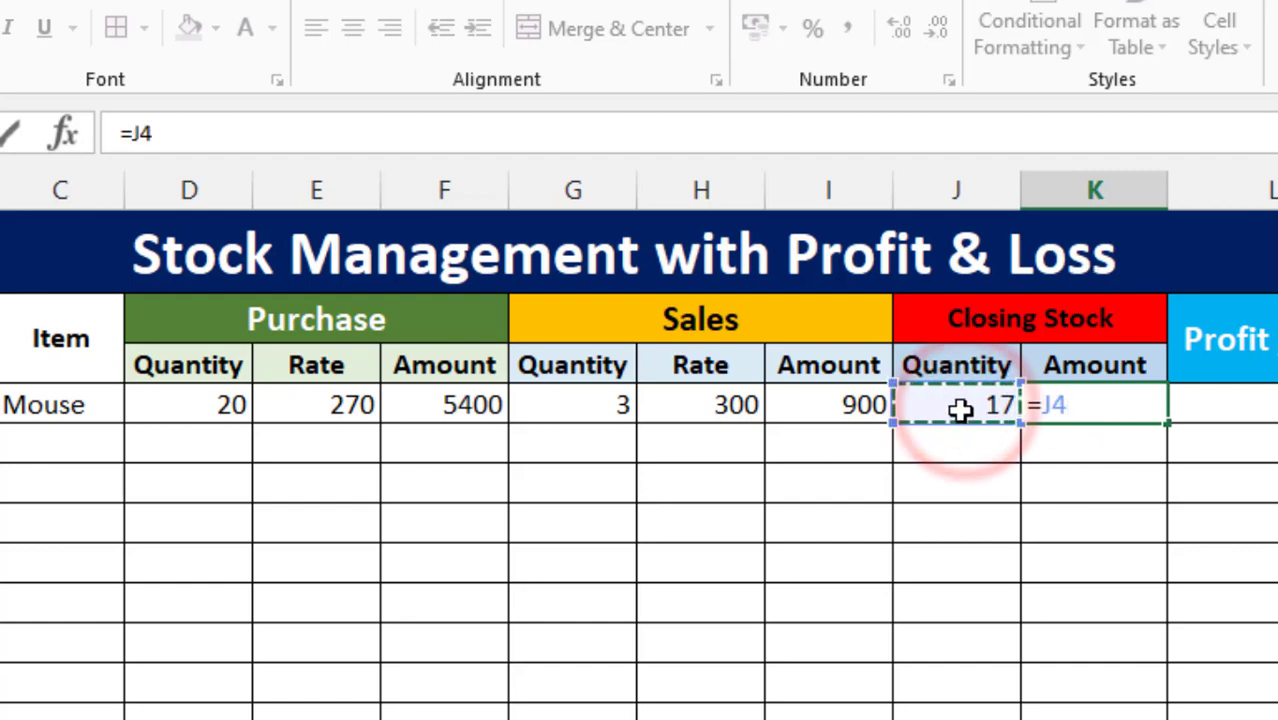
{"action": "type", "text": "*"}
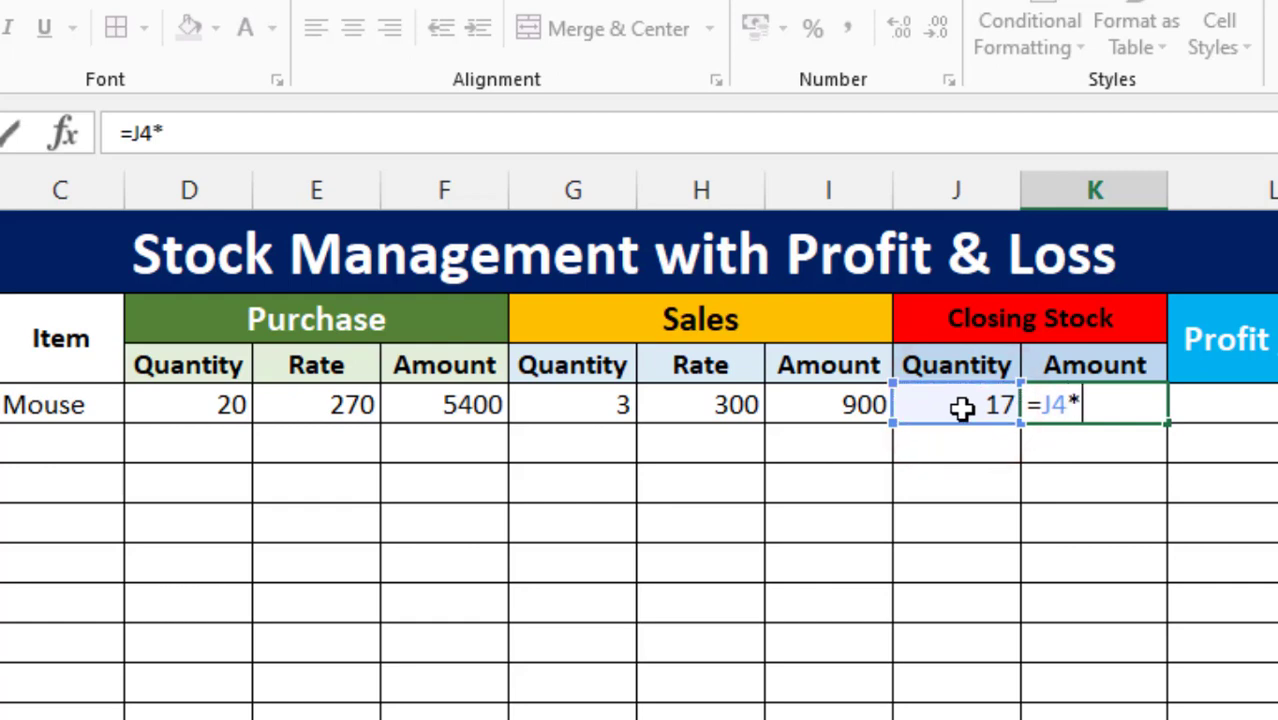
{"action": "left_click", "coordinate": [323, 406]}
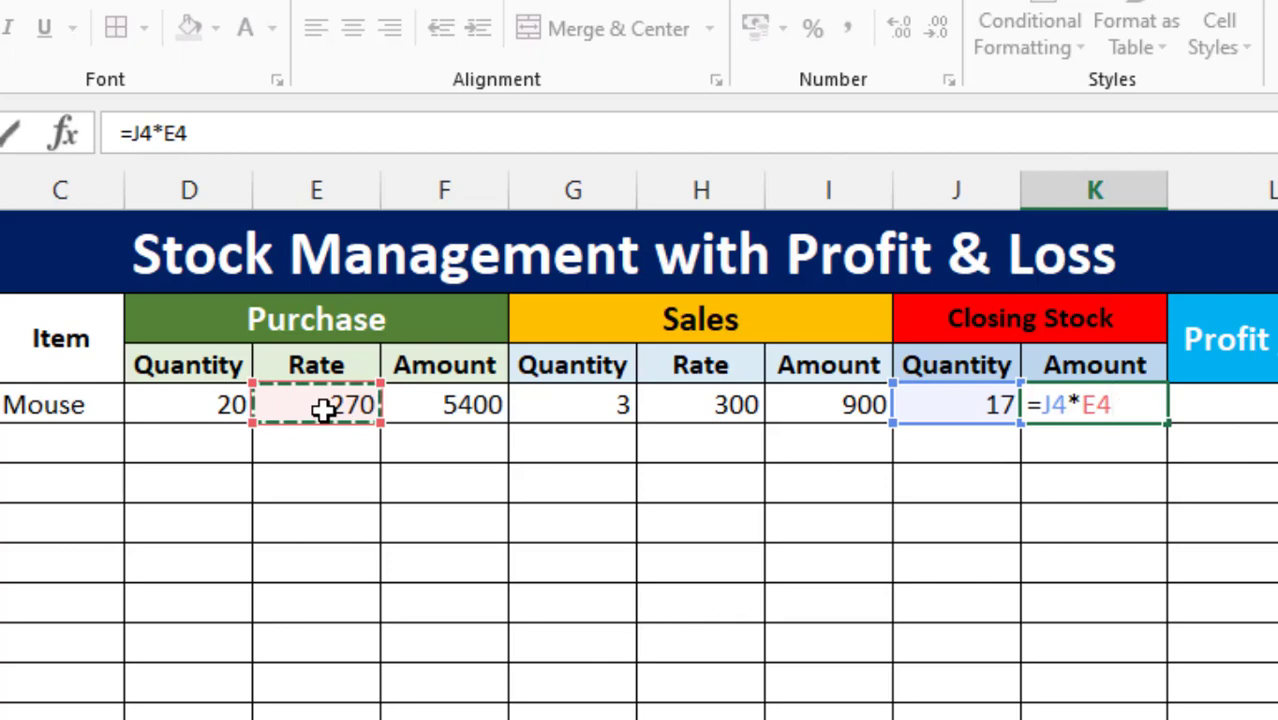
{"action": "key", "text": "Return"}
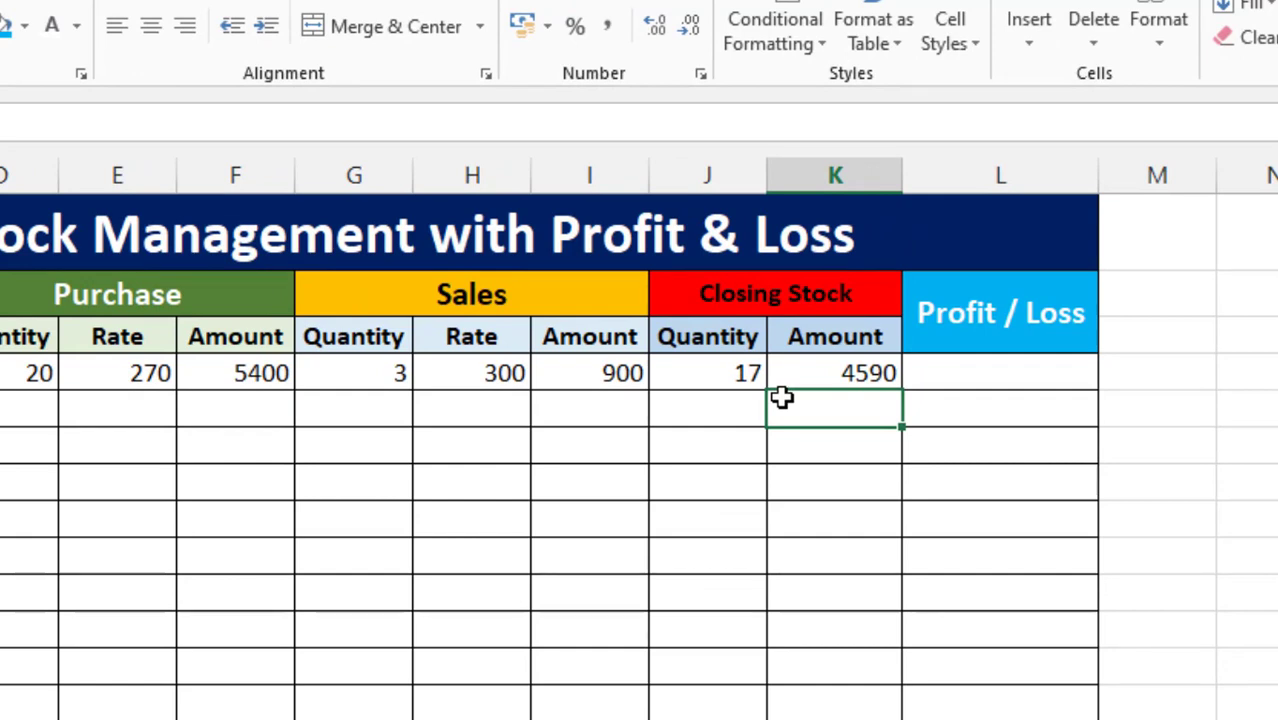
Step: Calculate the profit or loss for Mouse in L4 with =K4+I4-F4, adding closing stock and sales amounts and subtracting the purchase amount
{"action": "left_click", "coordinate": [993, 371]}
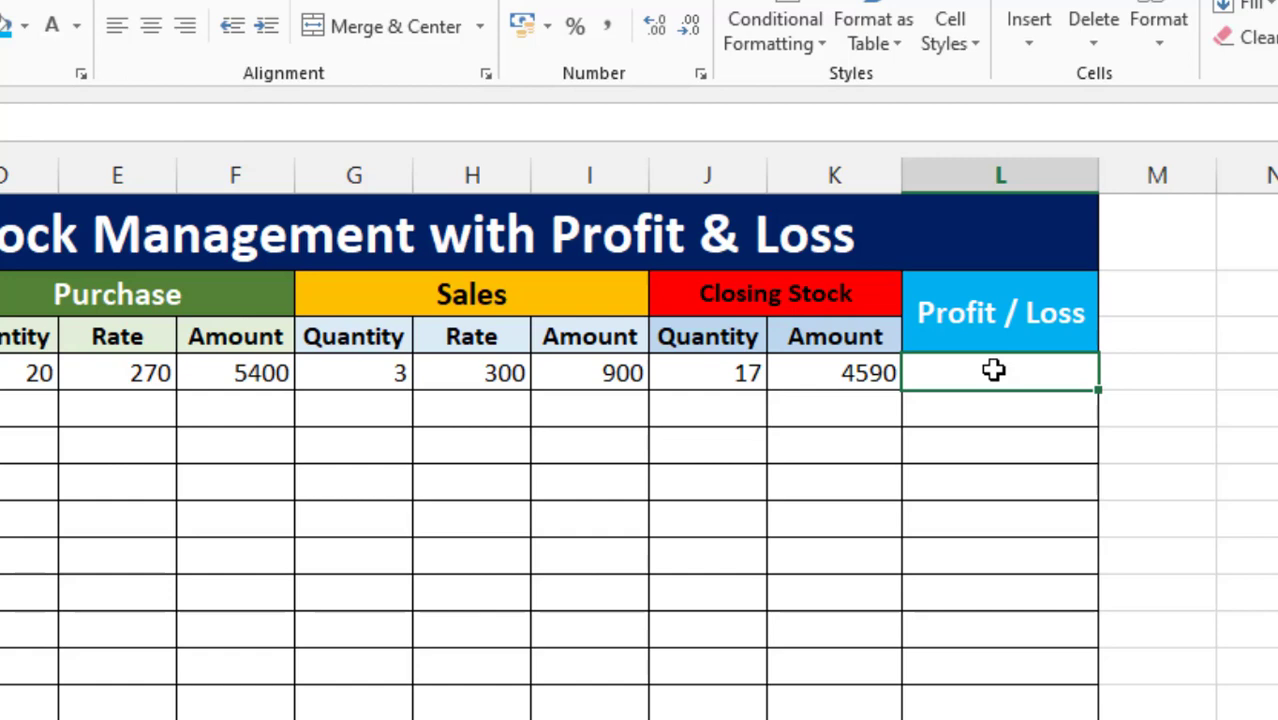
{"action": "type", "text": "="}
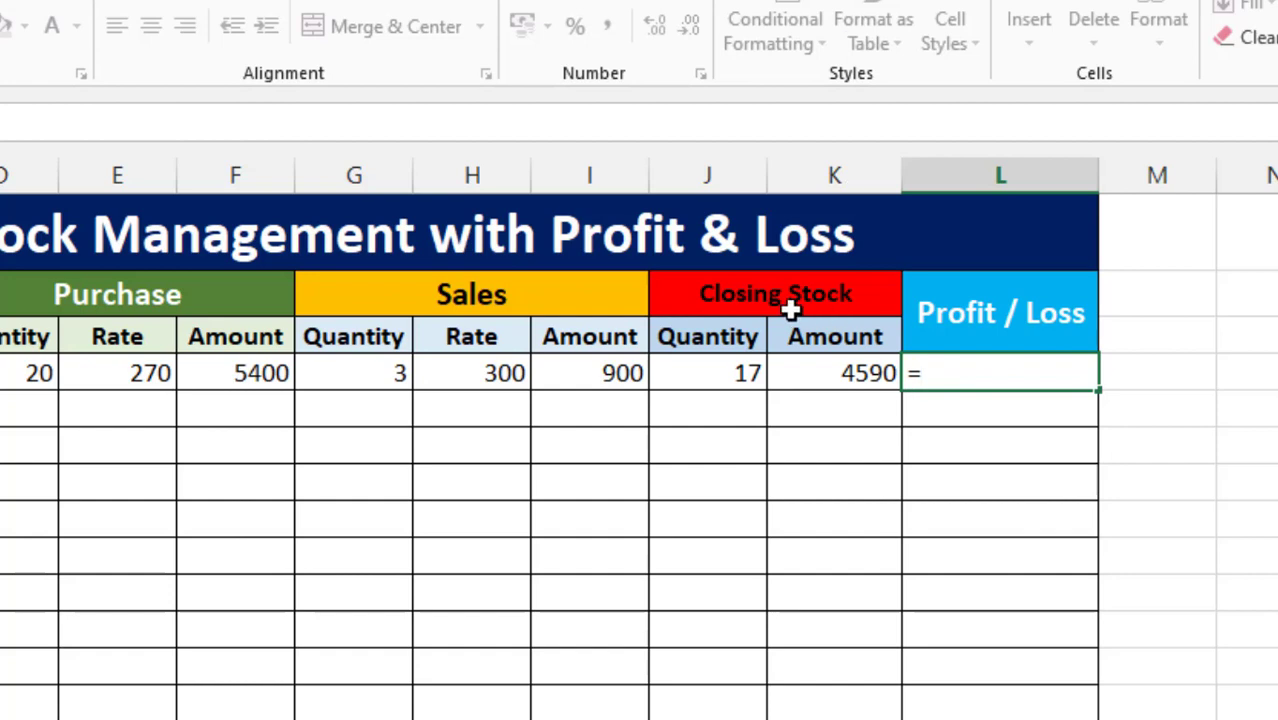
{"action": "left_click", "coordinate": [836, 372]}
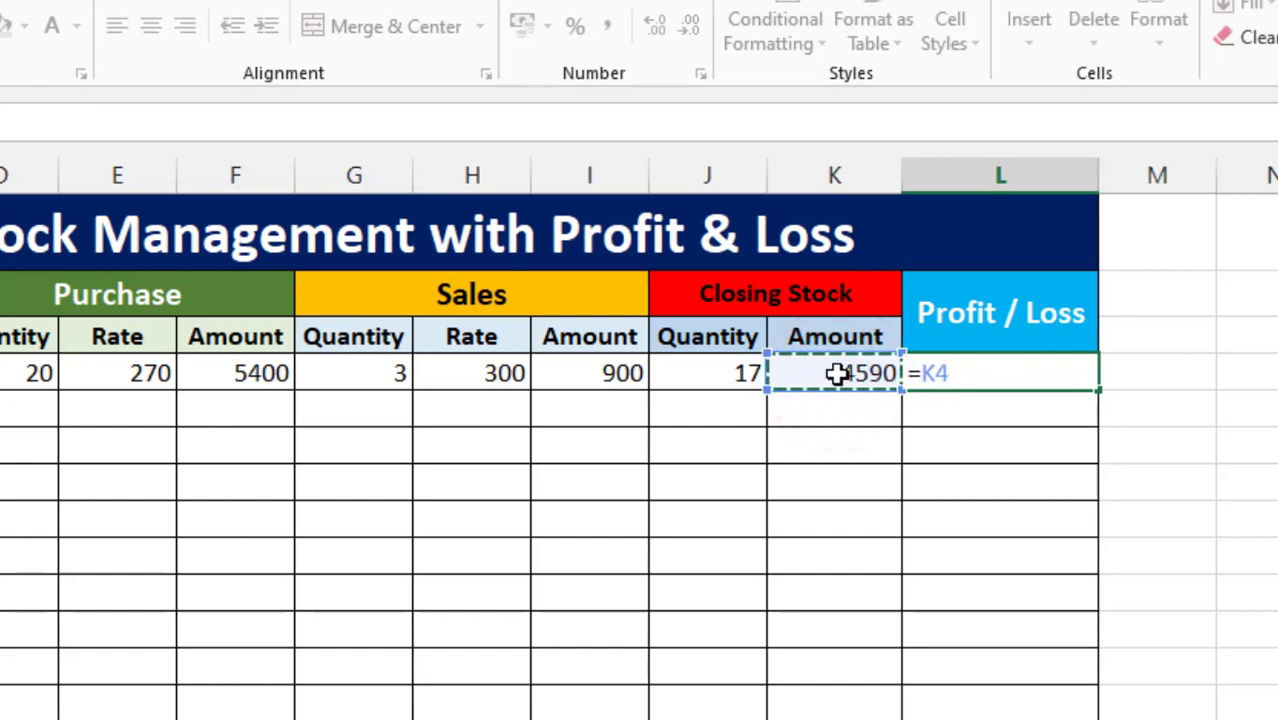
{"action": "type", "text": "+"}
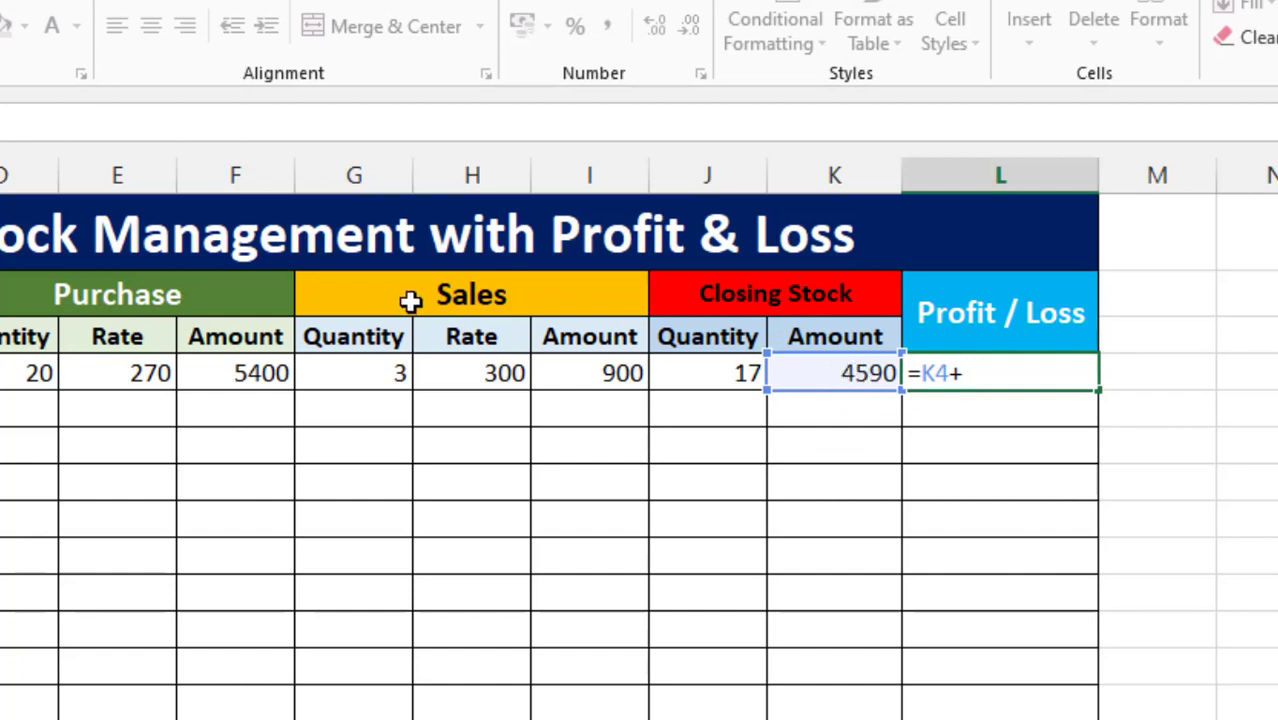
{"action": "left_click", "coordinate": [592, 373]}
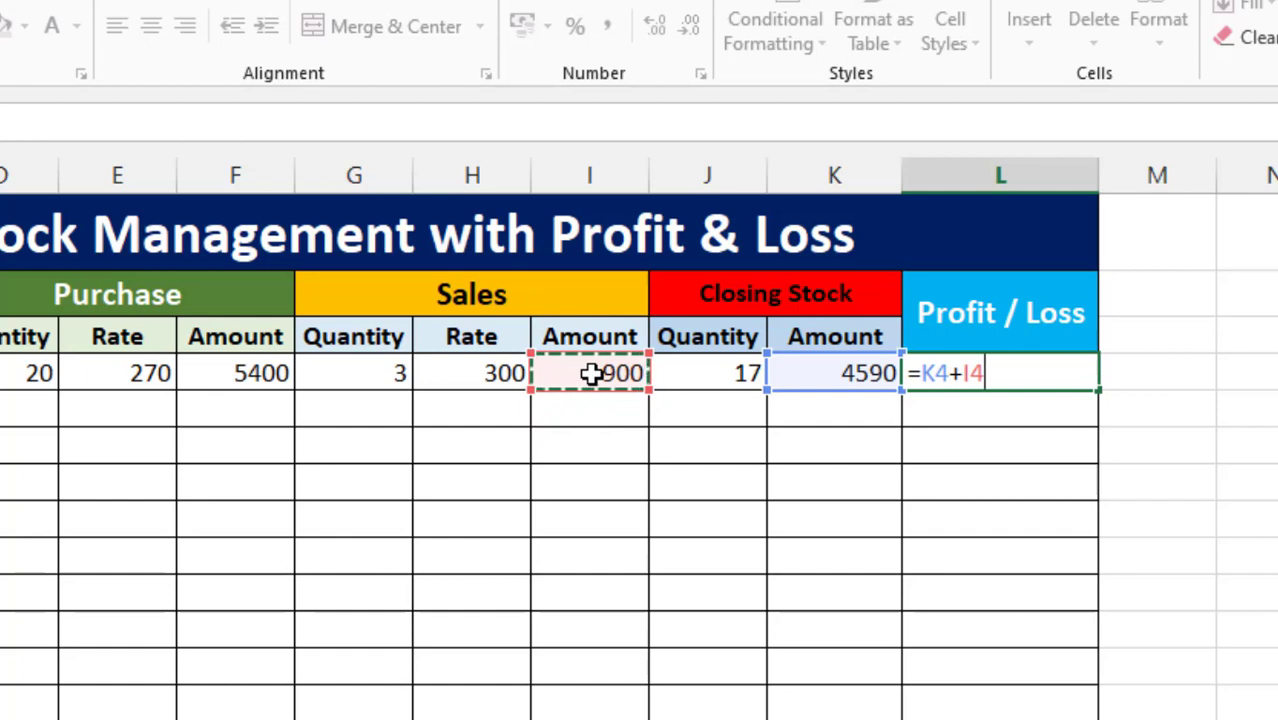
{"action": "type", "text": "-"}
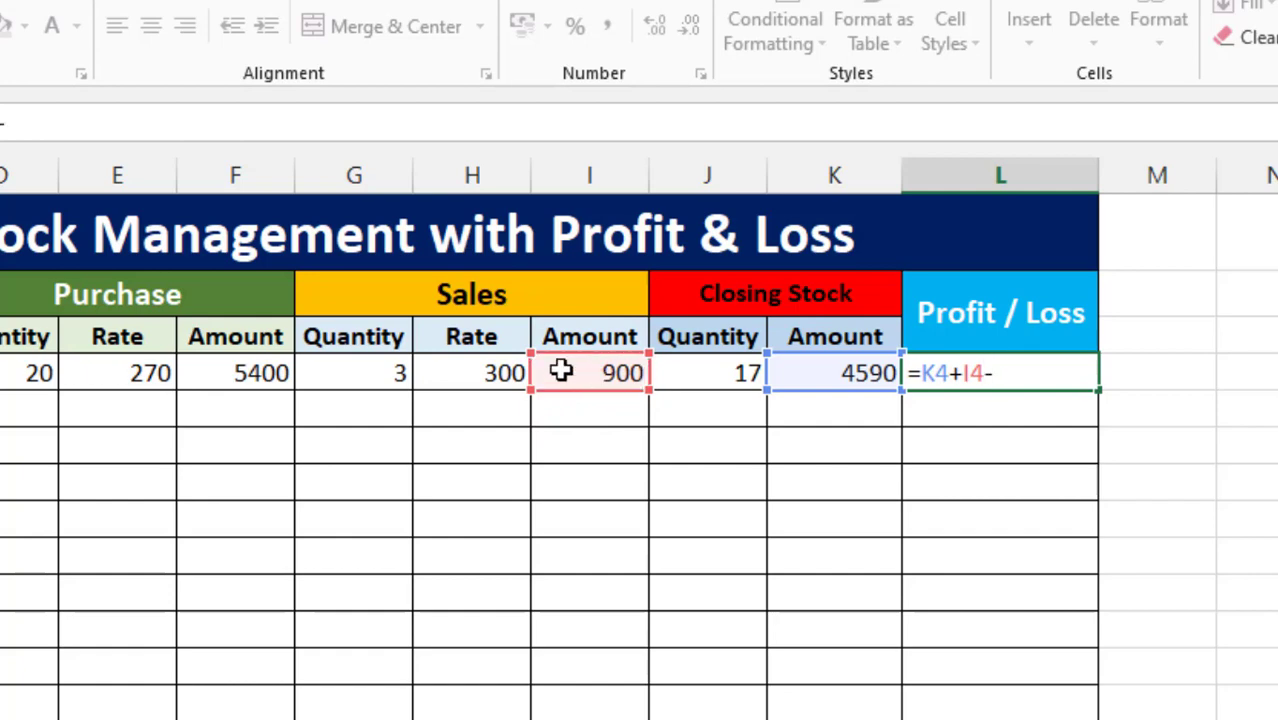
{"action": "left_click", "coordinate": [234, 373]}
{"action": "key", "text": "Return"}
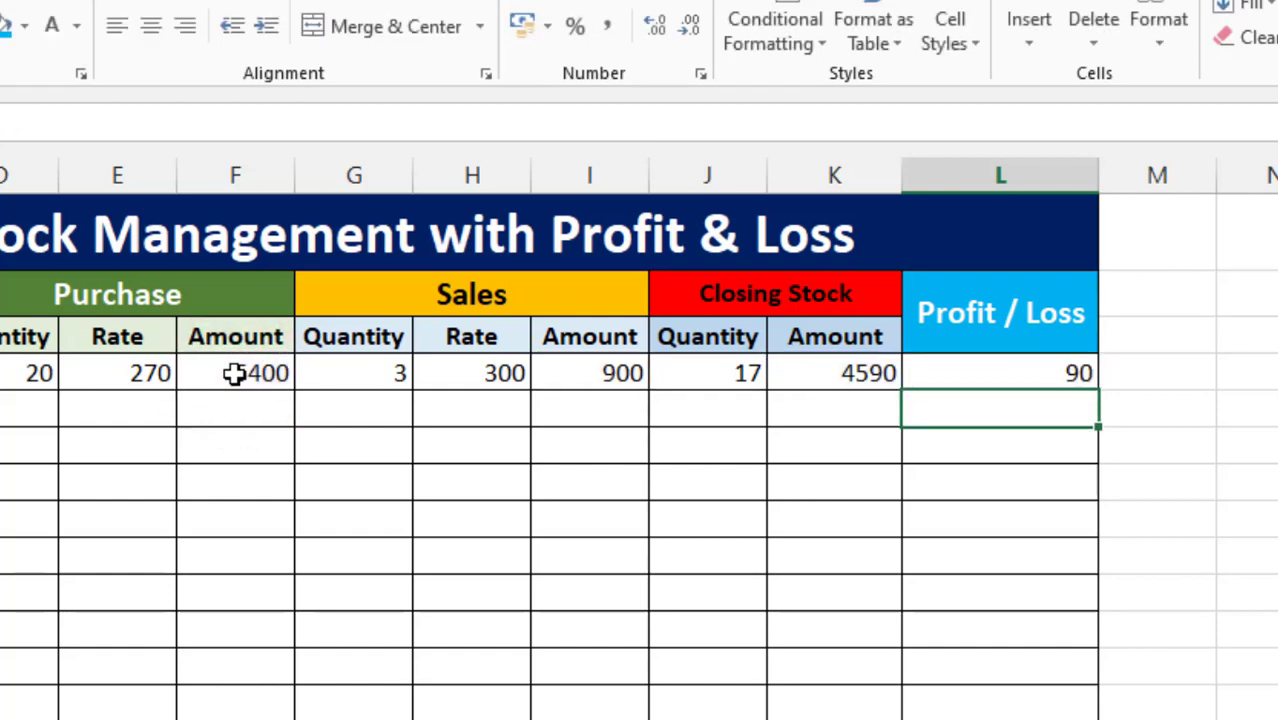
{"action": "left_click", "coordinate": [974, 373]}
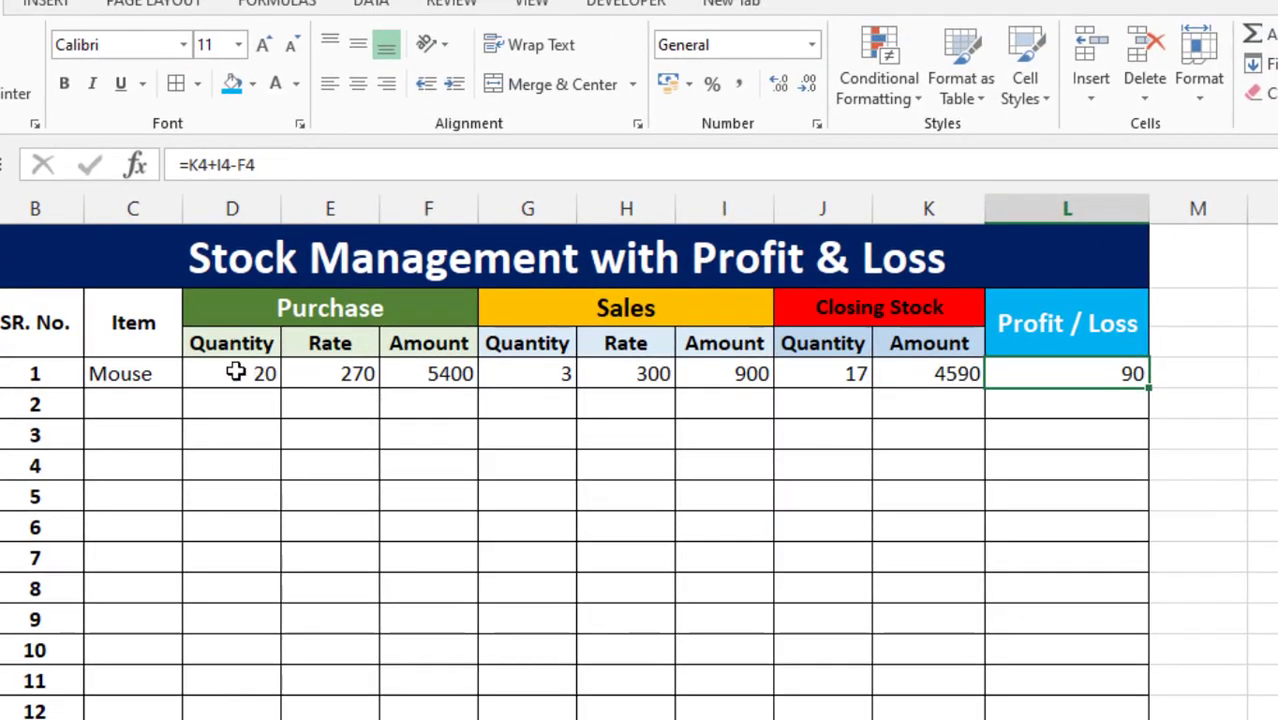
Step: Format the Mouse values in D4:L4 as Number with two decimal places and the 1000 separator
{"action": "left_click_drag", "start_coordinate": [235, 373], "coordinate": [1064, 374]}
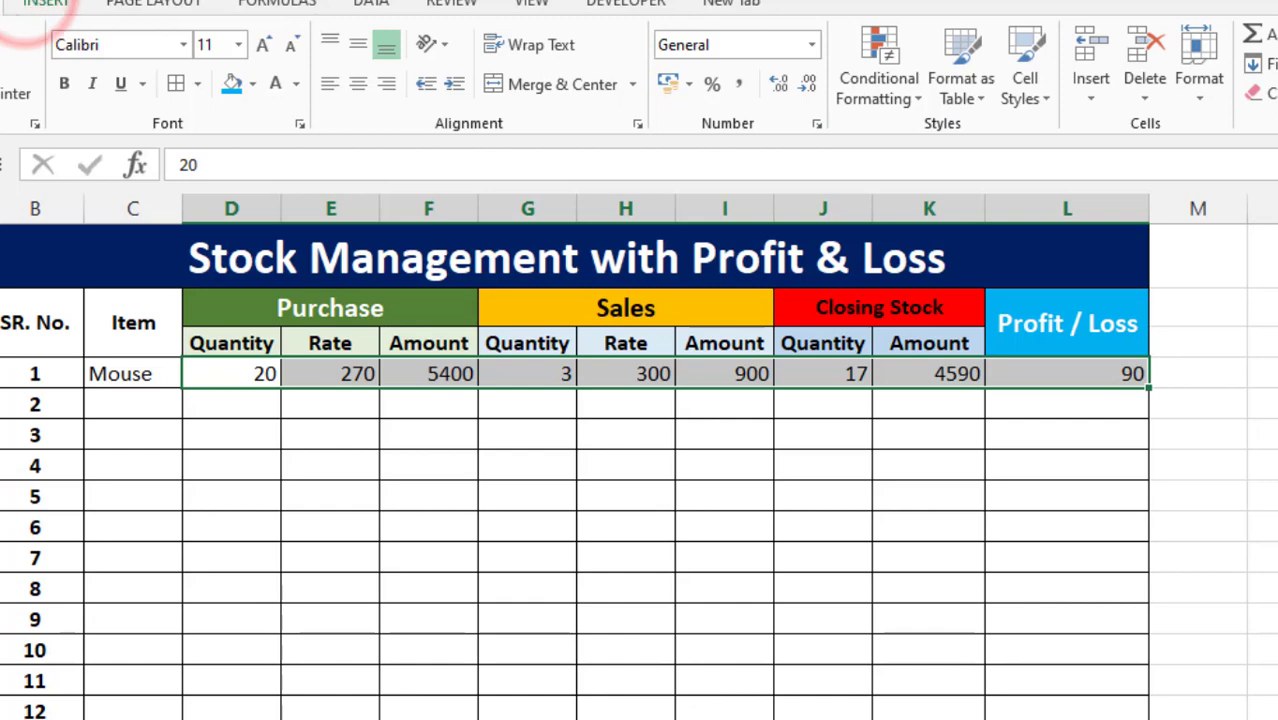
{"action": "left_click", "coordinate": [47, 3]}
{"action": "left_click", "coordinate": [1, 3]}
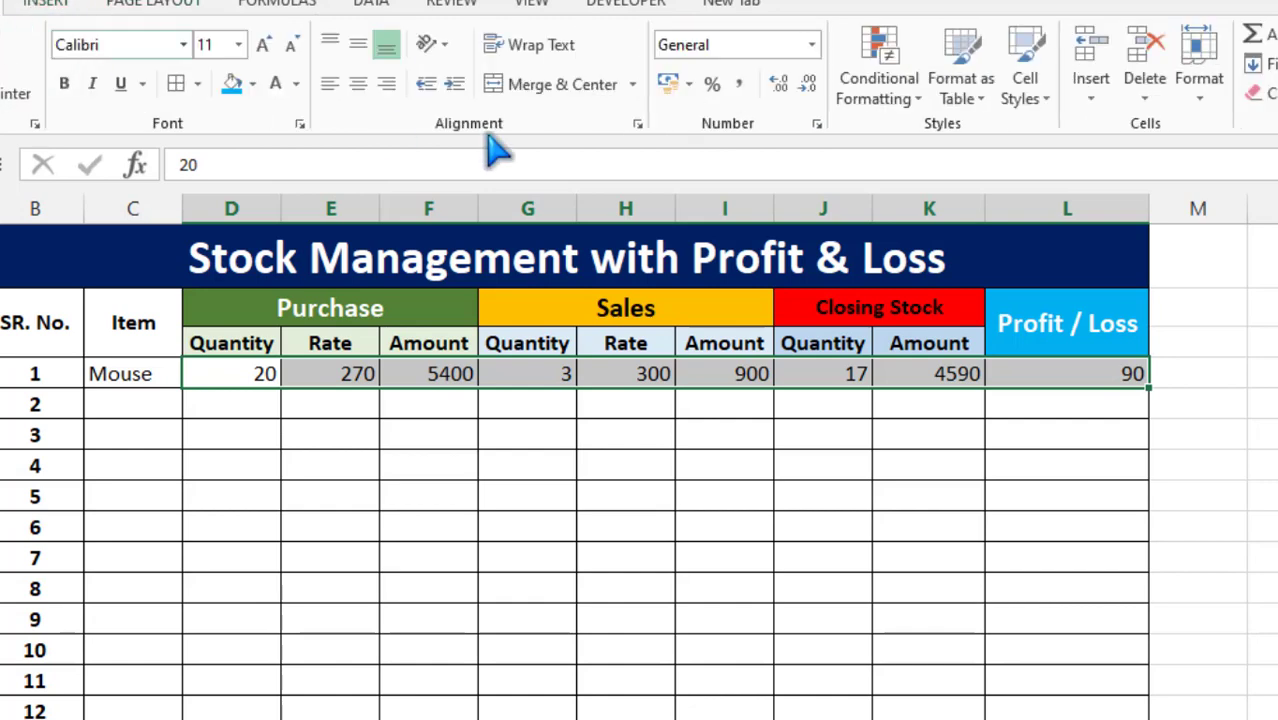
{"action": "left_click", "coordinate": [816, 123]}
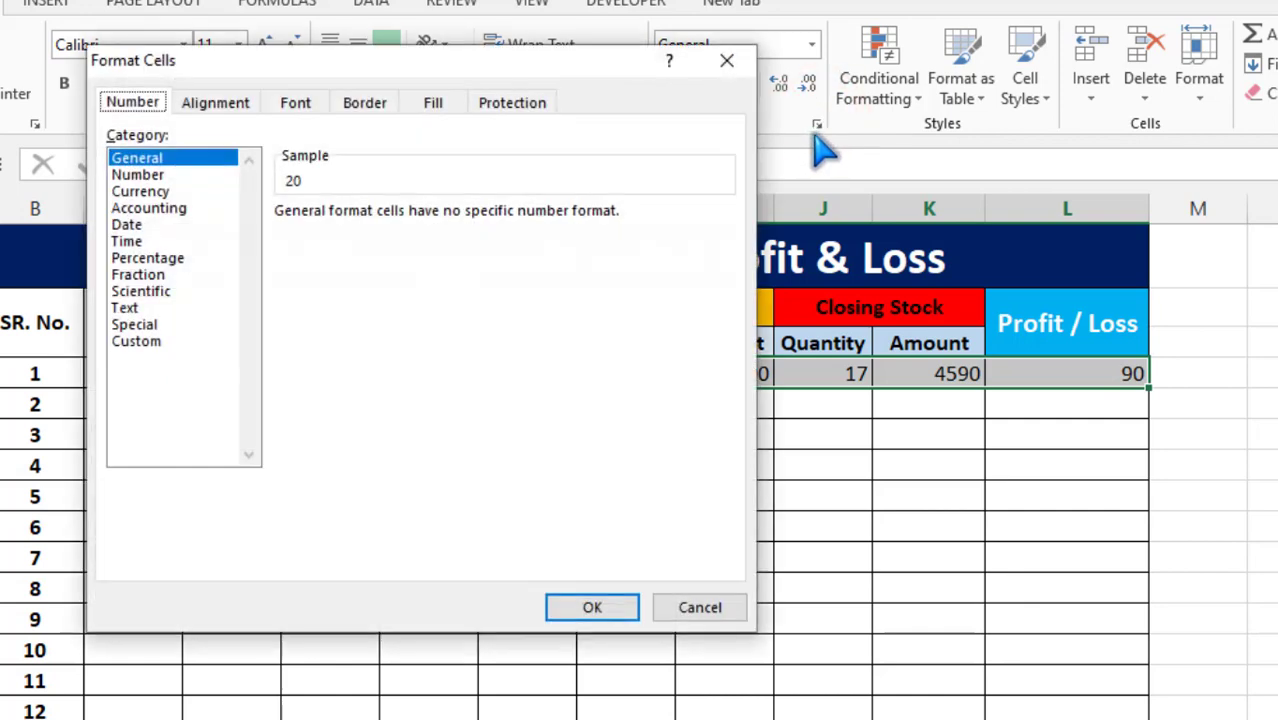
{"action": "left_click", "coordinate": [138, 175]}
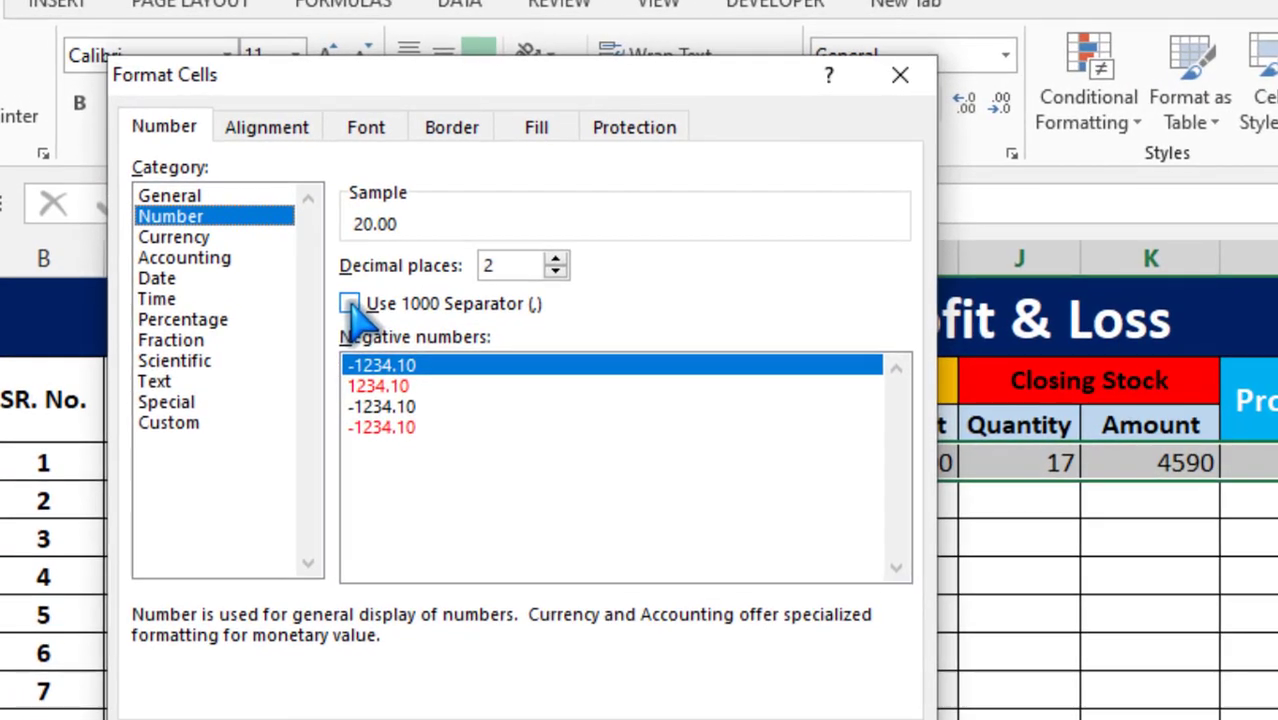
{"action": "left_click", "coordinate": [283, 246]}
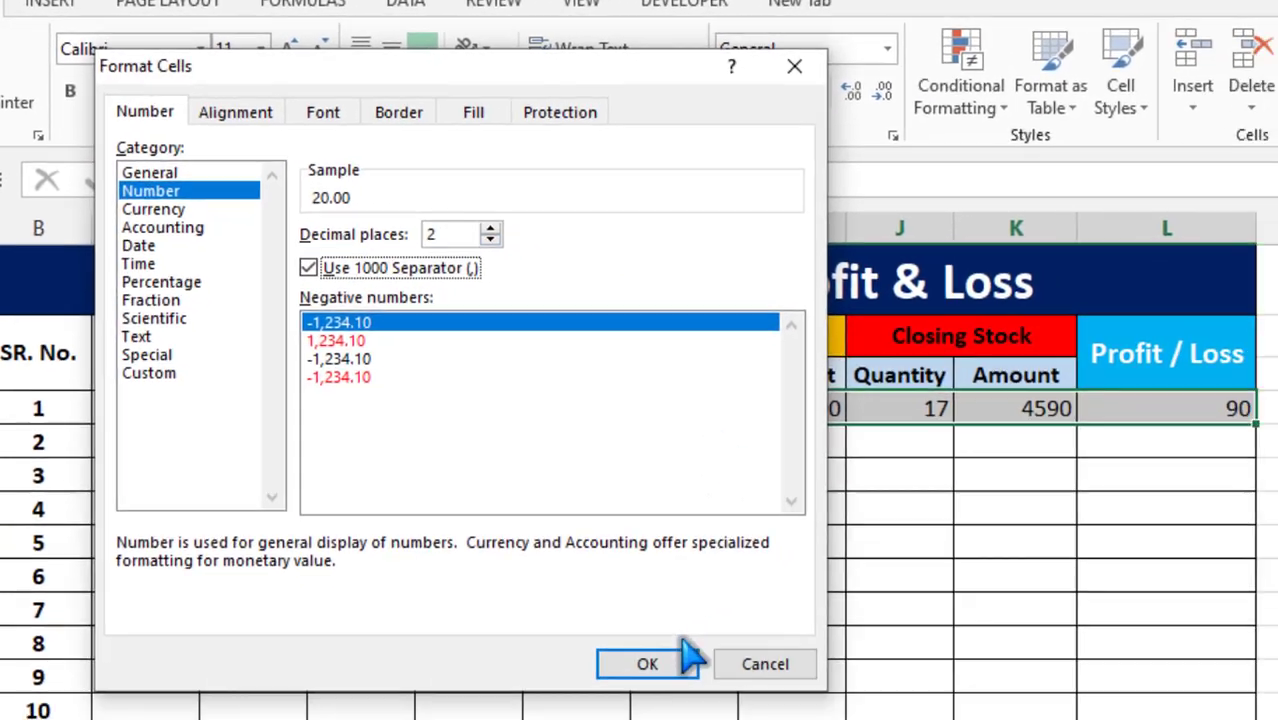
{"action": "left_click", "coordinate": [648, 700]}
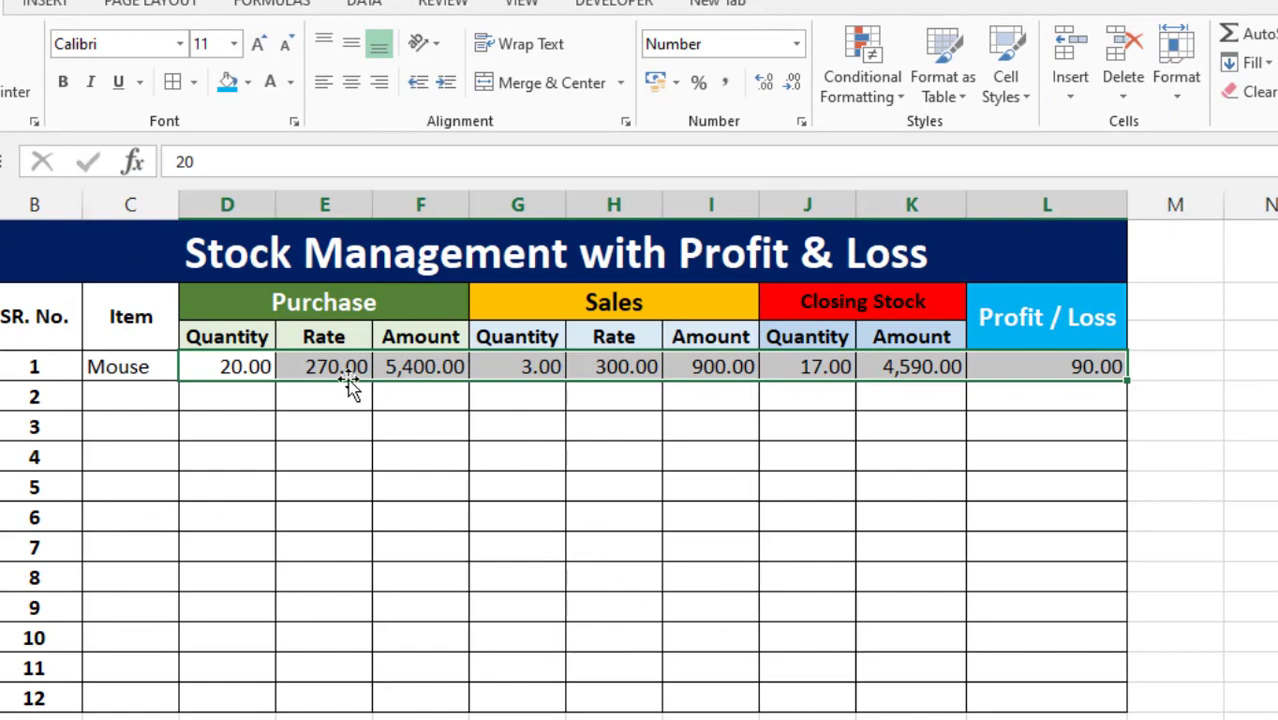
Step: Copy the Profit / Loss formula from L4 down through serial number 12
{"action": "left_click", "coordinate": [233, 400]}
{"action": "left_click", "coordinate": [234, 366]}
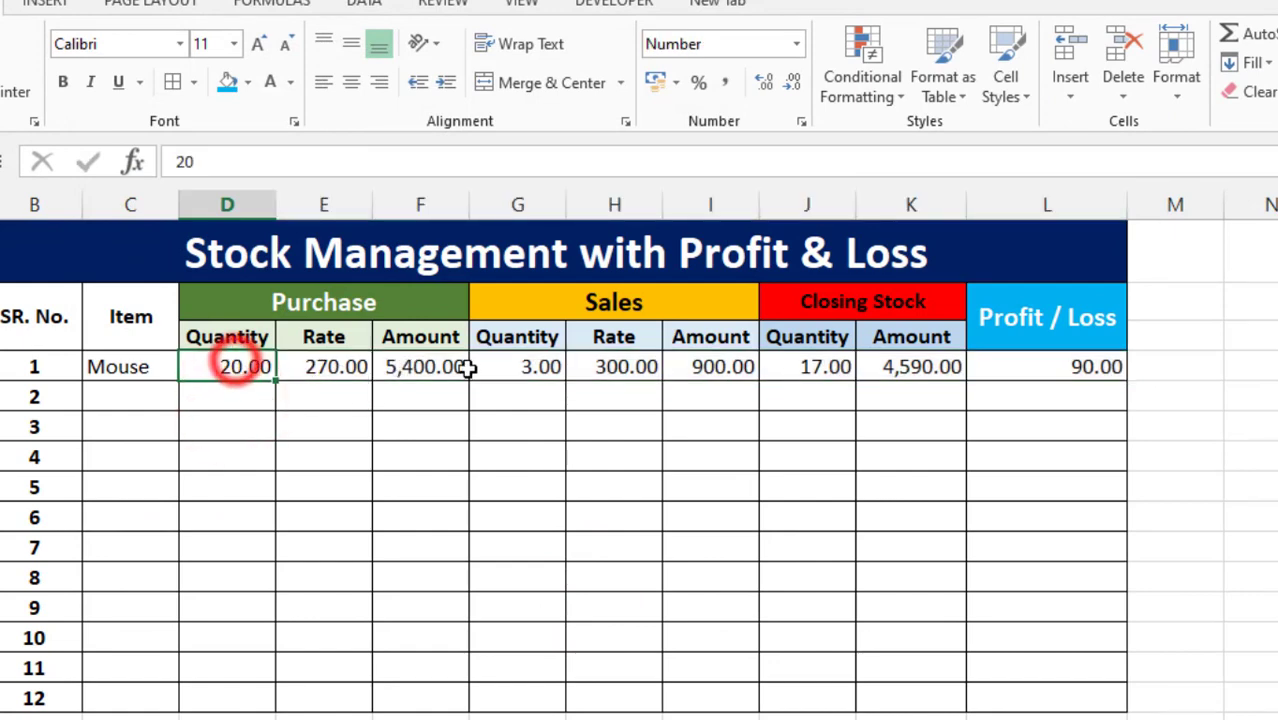
{"action": "left_click", "coordinate": [445, 367]}
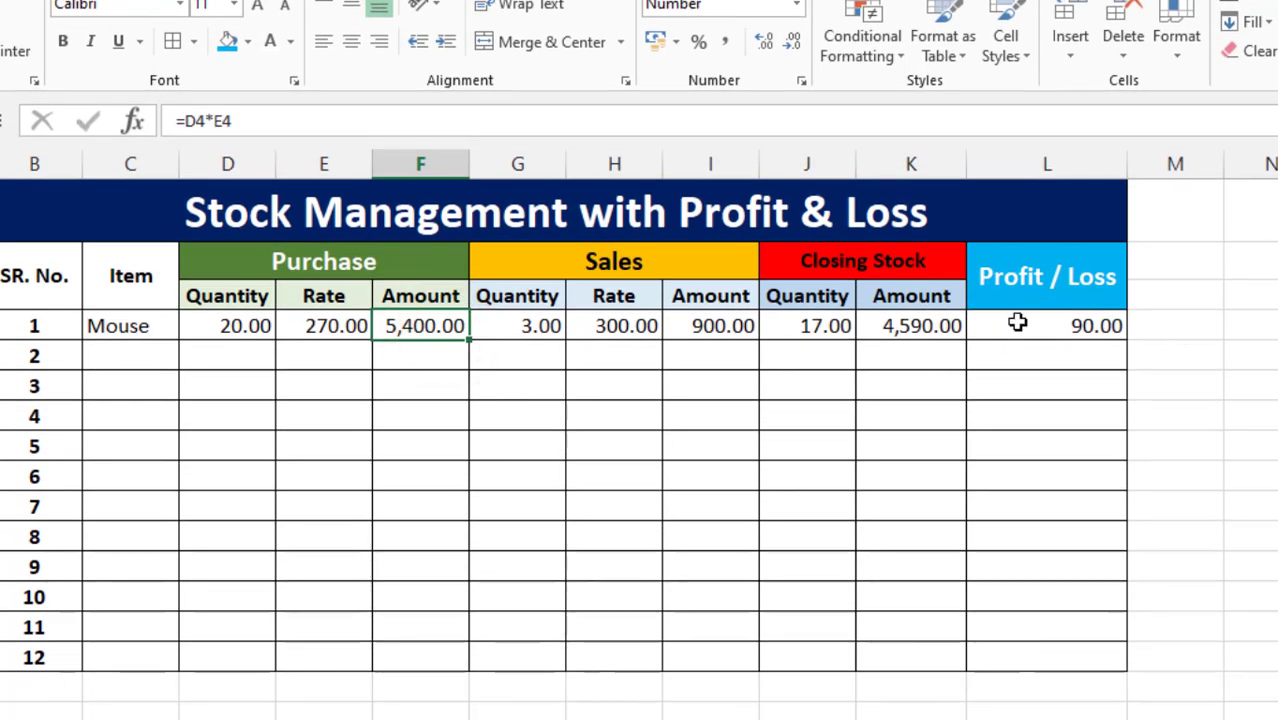
{"action": "left_click", "coordinate": [1096, 328]}
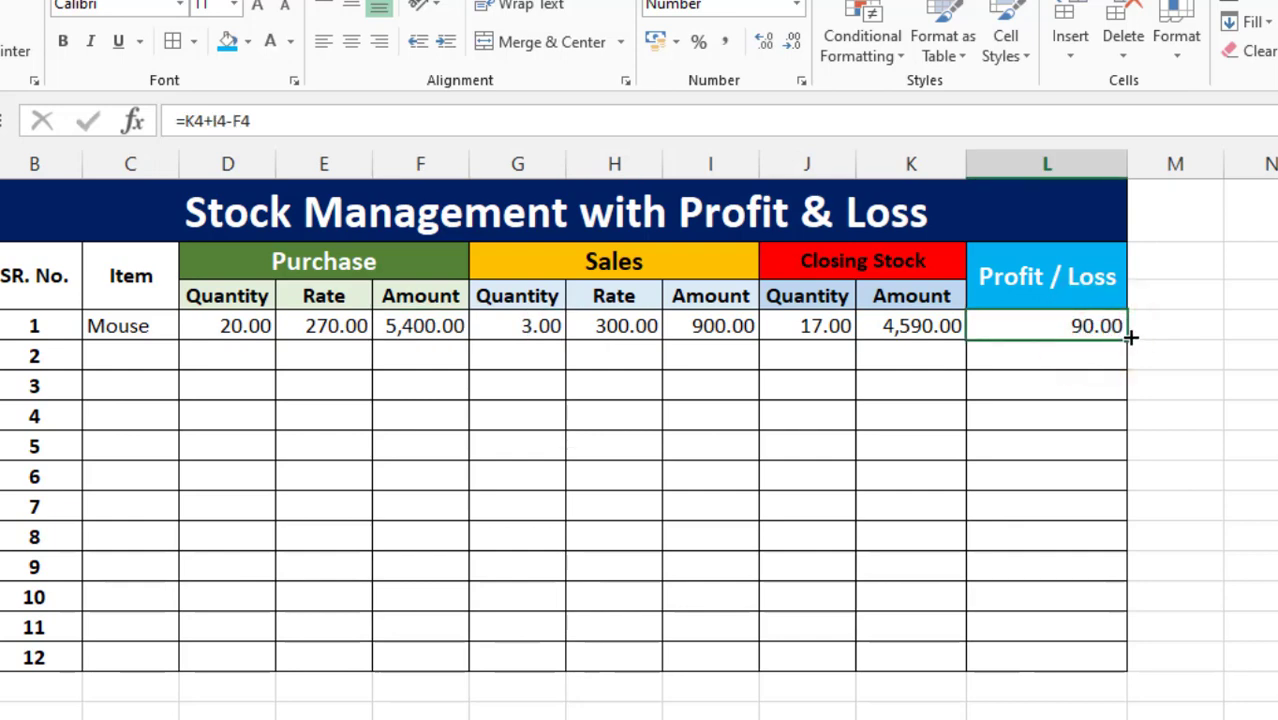
{"action": "mouse_move", "coordinate": [1130, 338]}
{"action": "left_mouse_down"}
{"action": "mouse_move", "coordinate": [1135, 665]}
{"action": "mouse_move", "coordinate": [1136, 651]}
{"action": "left_mouse_up"}
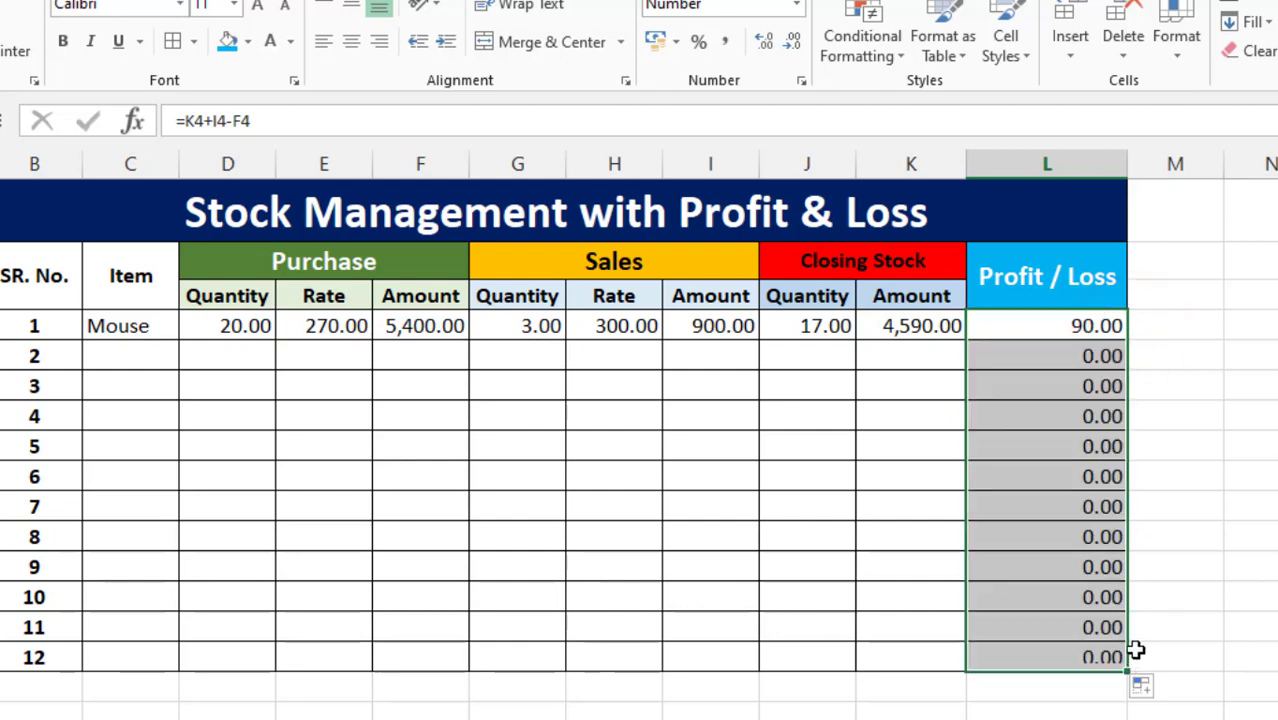
Step: Copy the sales amount formula from I4 down through serial number 12
{"action": "left_click", "coordinate": [897, 330]}
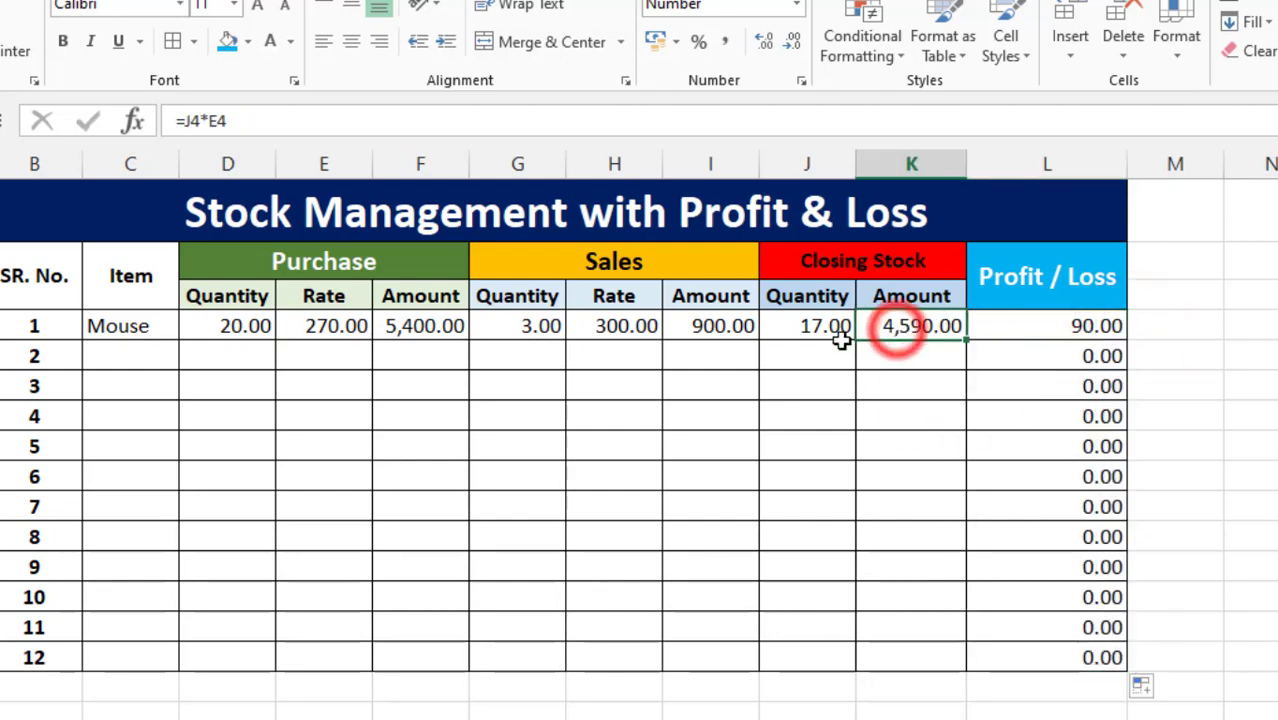
{"action": "left_click", "coordinate": [713, 326]}
{"action": "left_click_drag", "start_coordinate": [760, 338], "coordinate": [790, 672]}
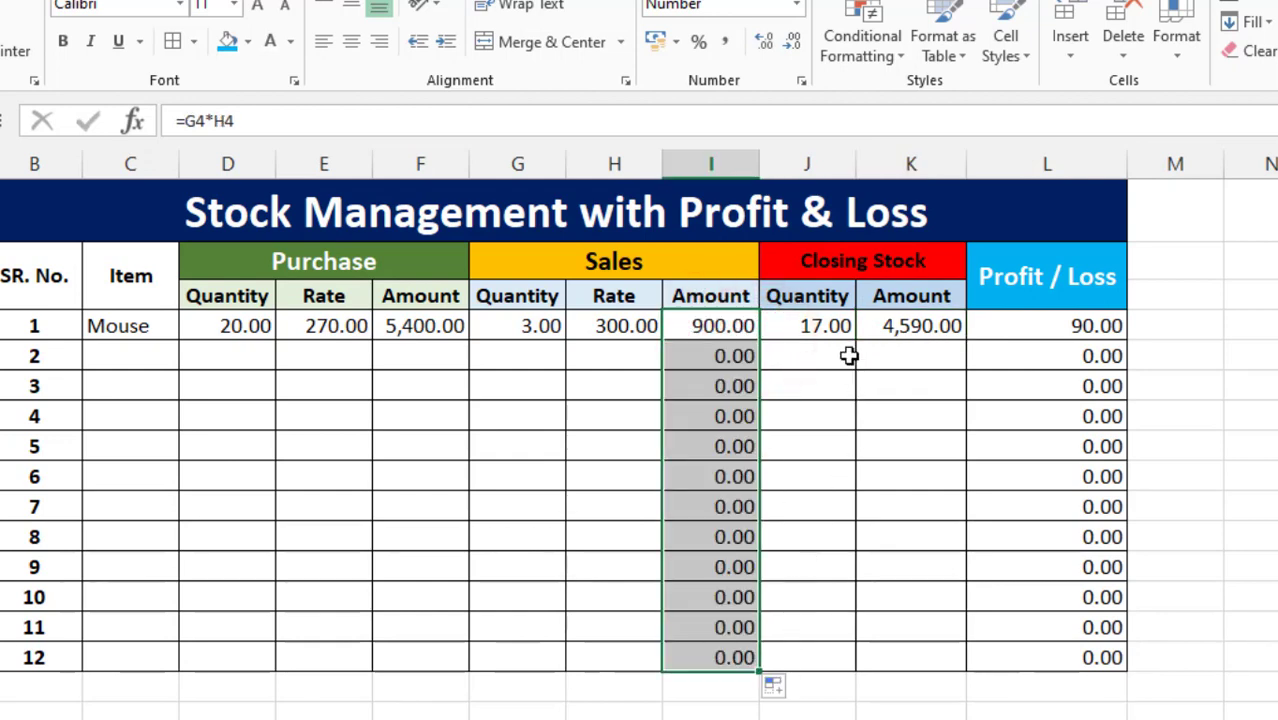
Step: Copy the closing stock quantity and amount formulas from J4 and K4 down through serial number 12
{"action": "left_click", "coordinate": [827, 330]}
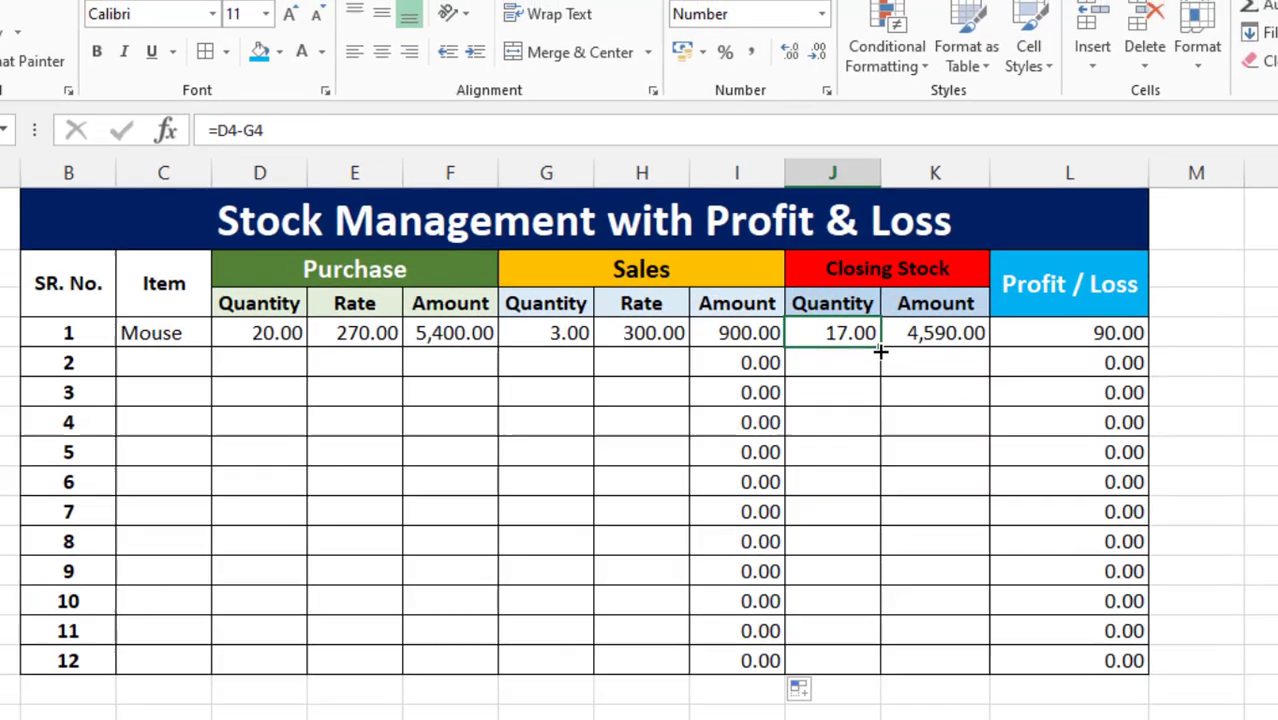
{"action": "left_click_drag", "start_coordinate": [856, 340], "coordinate": [930, 662]}
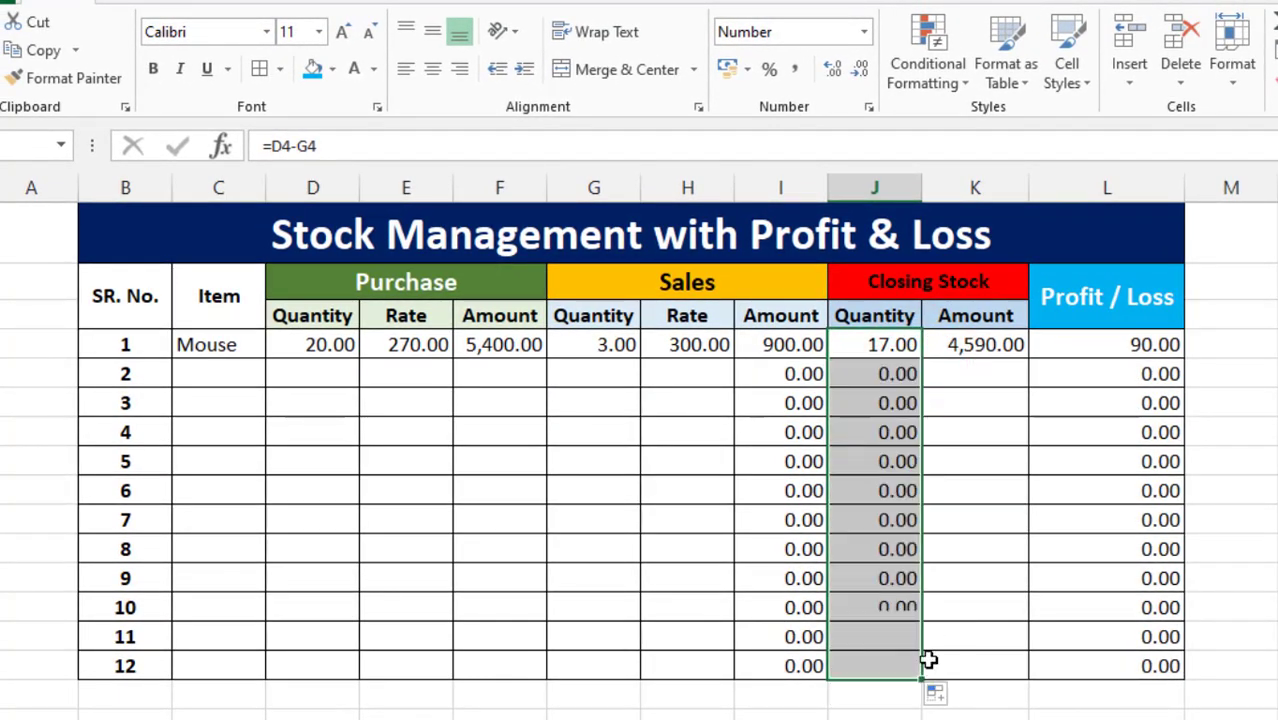
{"action": "left_click", "coordinate": [988, 340]}
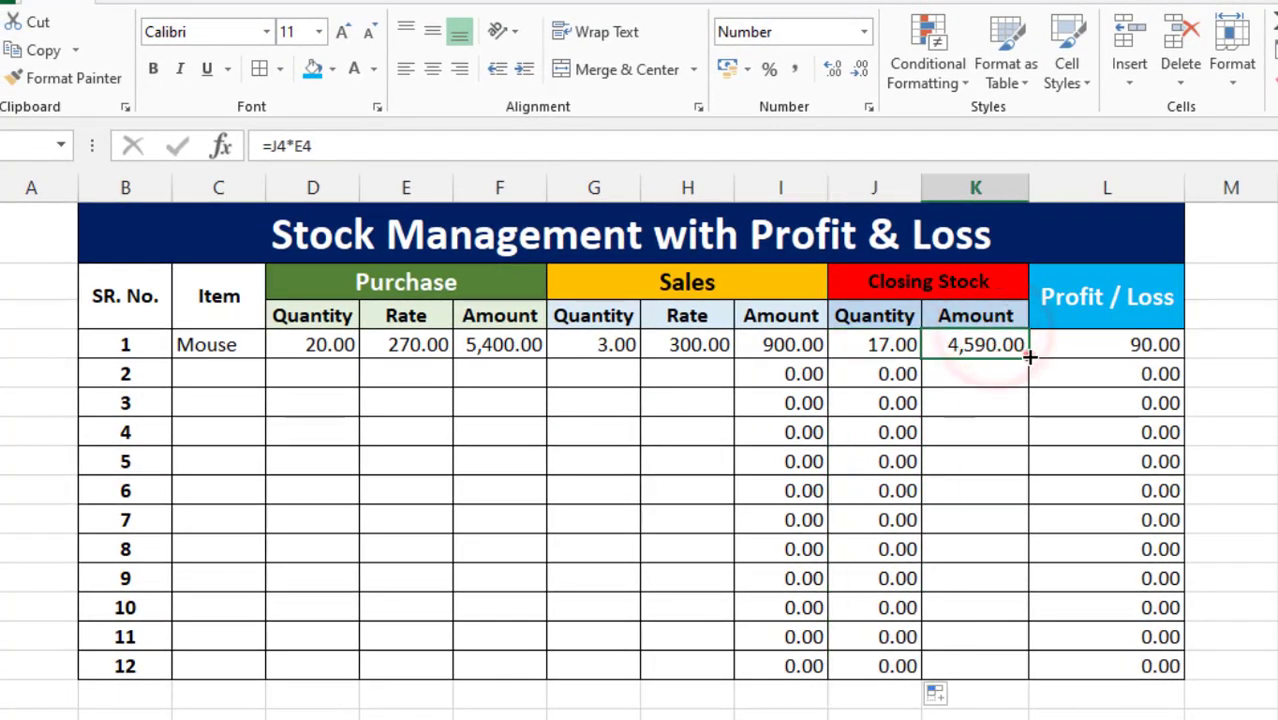
{"action": "left_click_drag", "start_coordinate": [1030, 358], "coordinate": [1036, 670]}
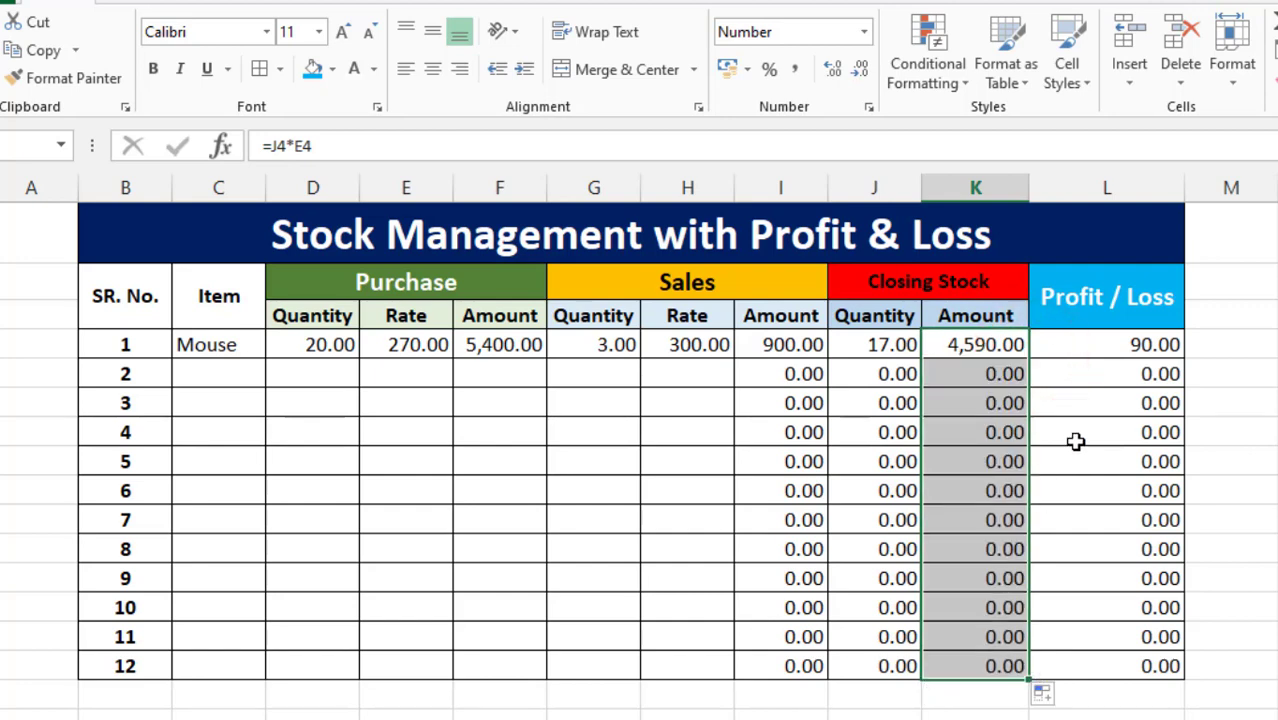
Step: Copy the purchase amount formula from F4 down through serial number 12
{"action": "left_click", "coordinate": [699, 367]}
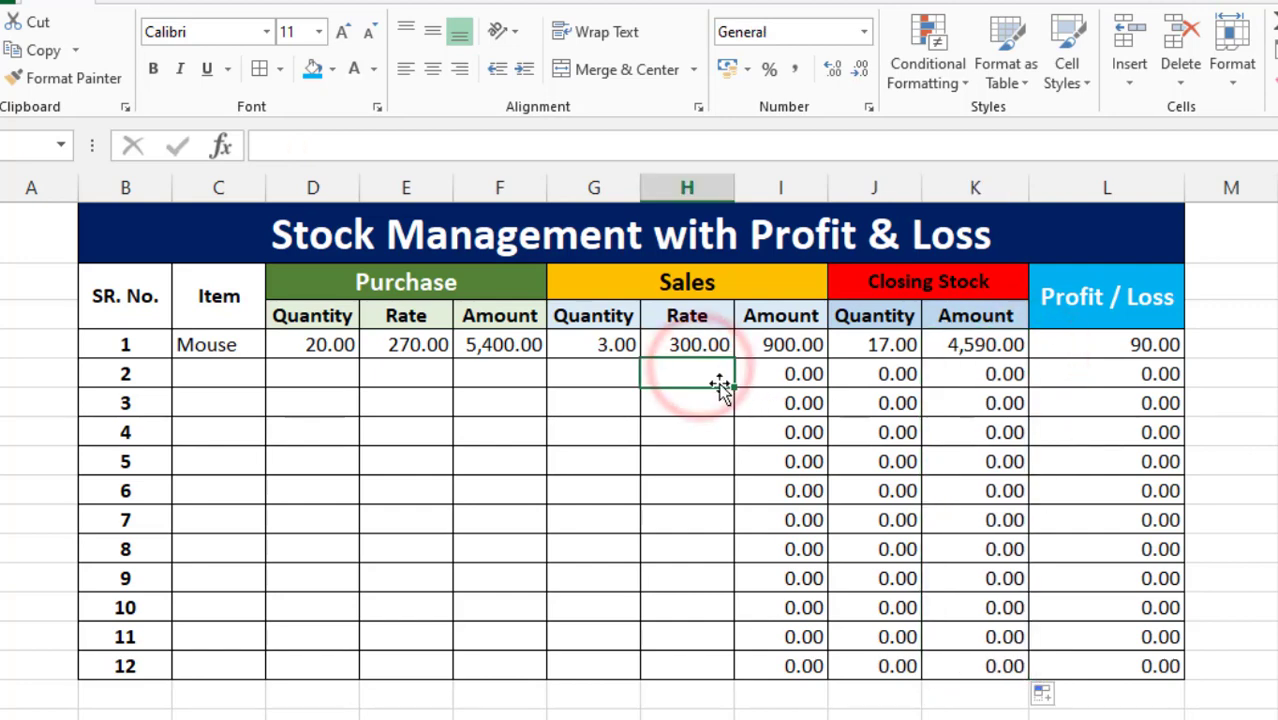
{"action": "left_click", "coordinate": [783, 375]}
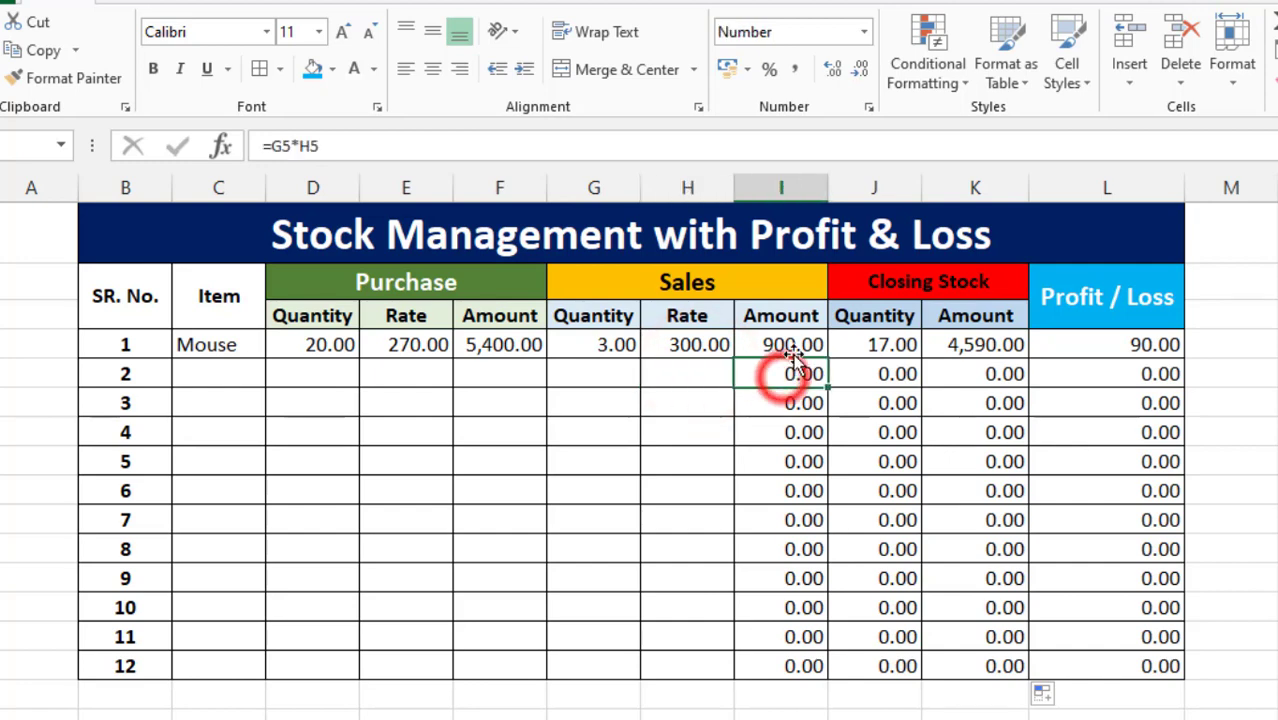
{"action": "left_click", "coordinate": [506, 352]}
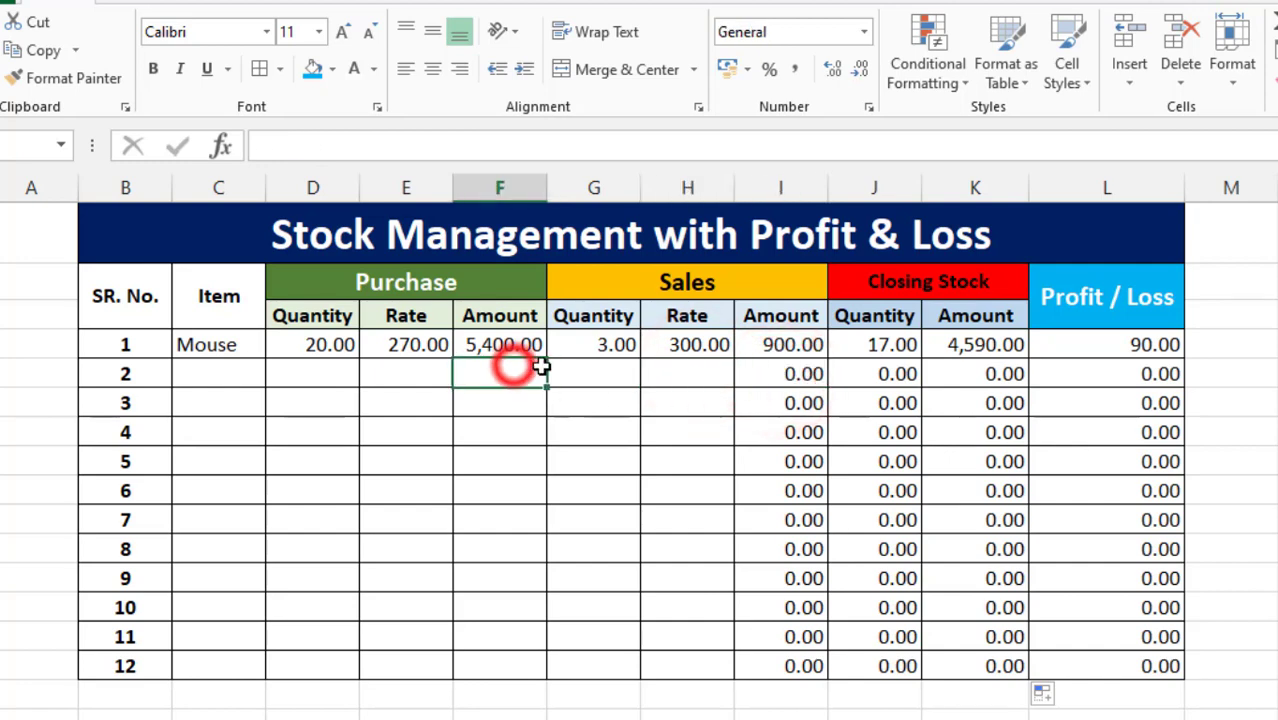
{"action": "left_click_drag", "start_coordinate": [545, 361], "coordinate": [576, 676]}
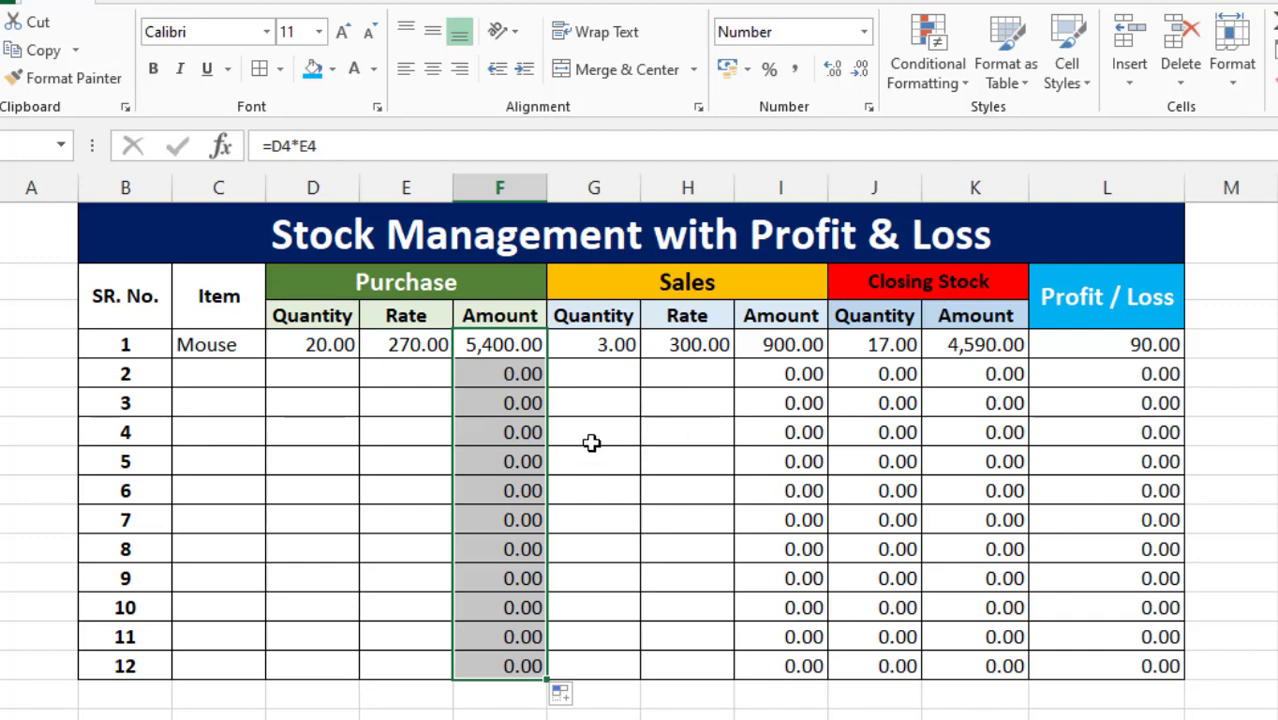
Step: Enter the label Total in K16, directly below the closing stock amount column
{"action": "left_click", "coordinate": [606, 368]}
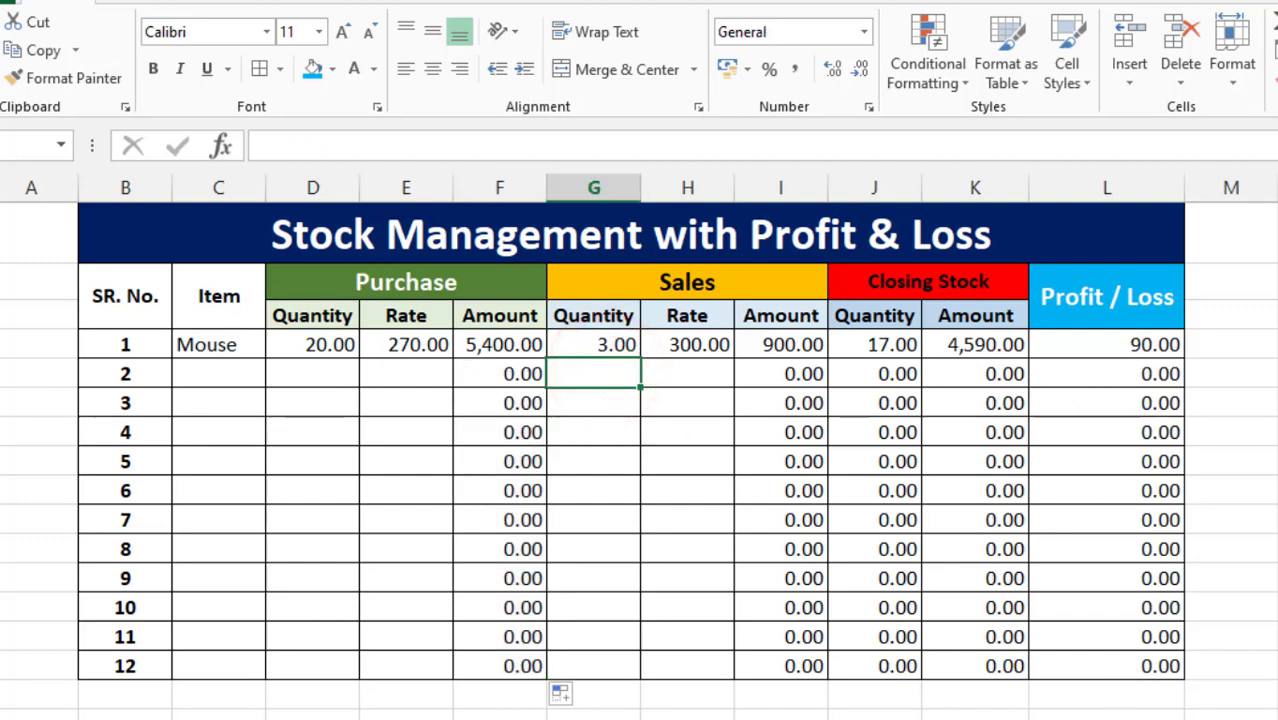
{"action": "left_click", "coordinate": [962, 700]}
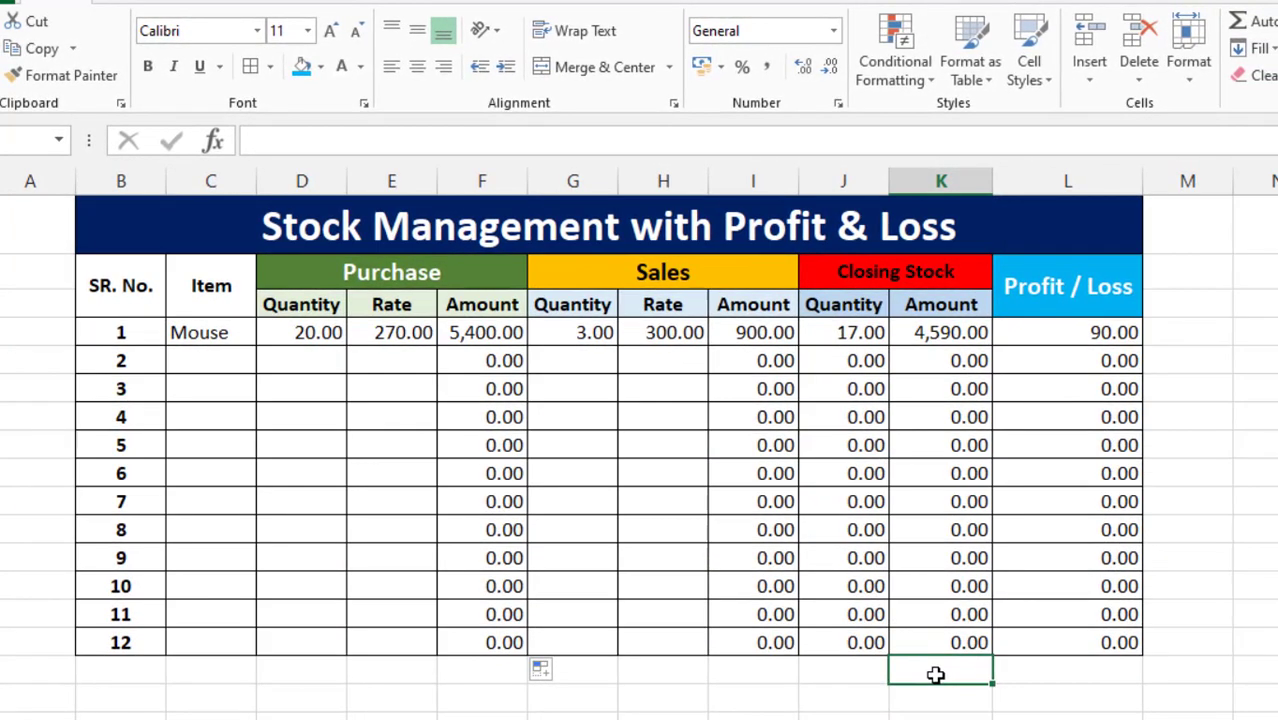
{"action": "type", "text": "Total"}
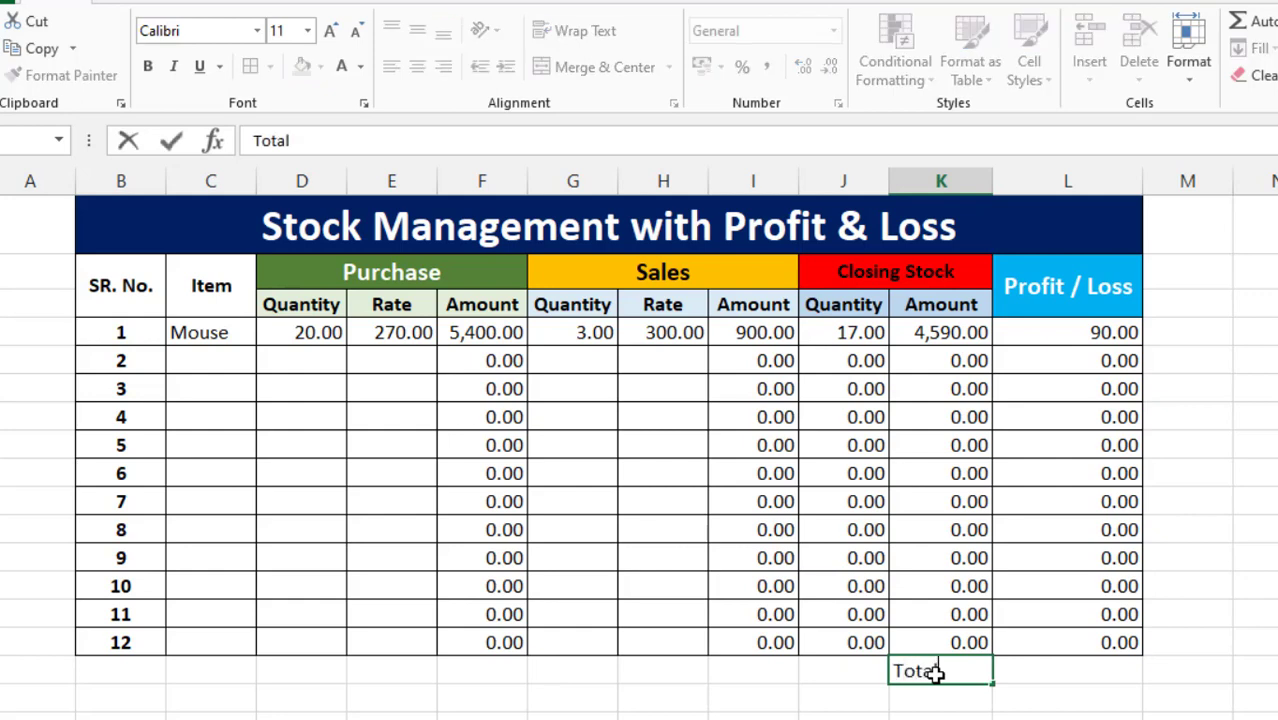
Step: Total the profit/loss column in L16, beside the Total label, with a SUM formula over L4:L15
{"action": "left_click", "coordinate": [1052, 660]}
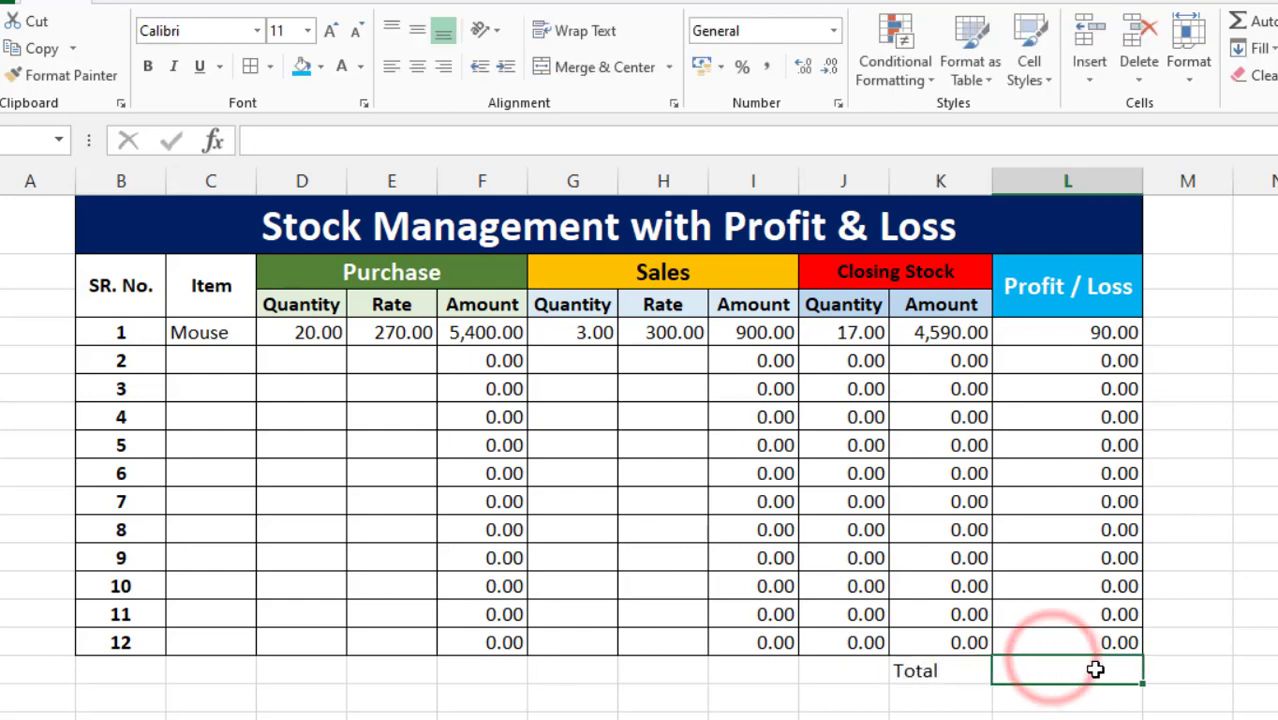
{"action": "type", "text": "="}
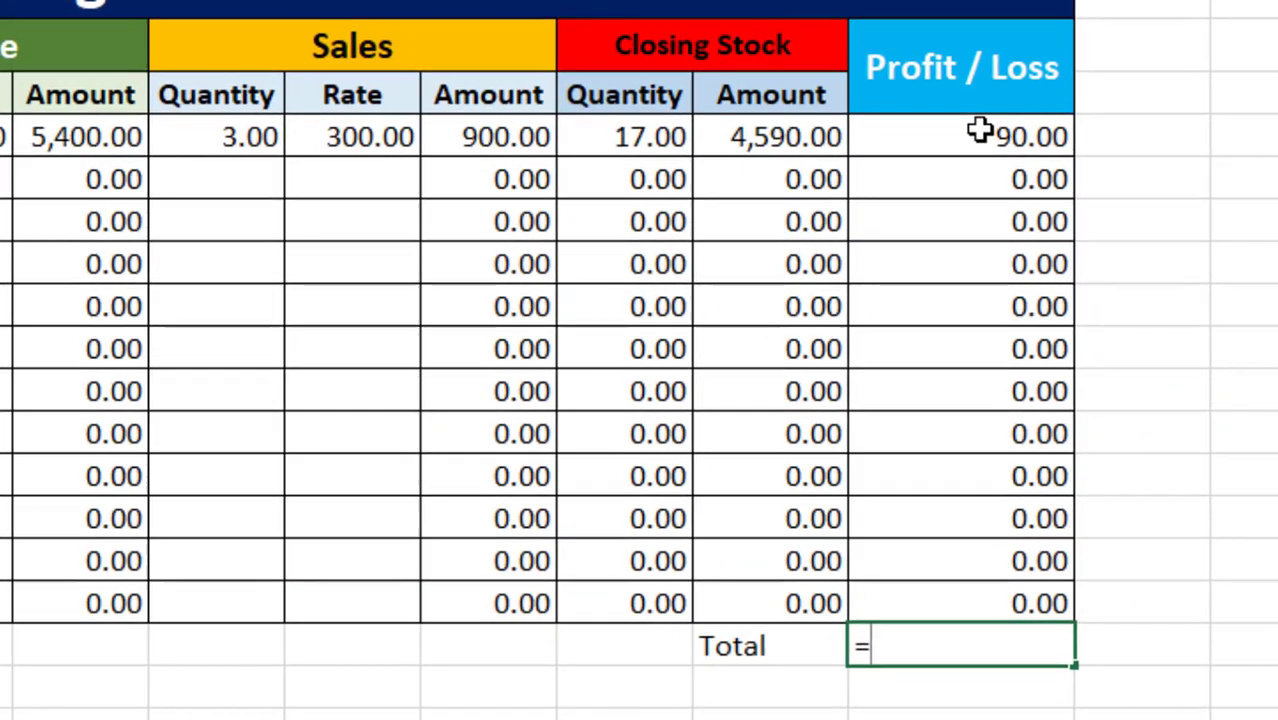
{"action": "type", "text": "sum"}
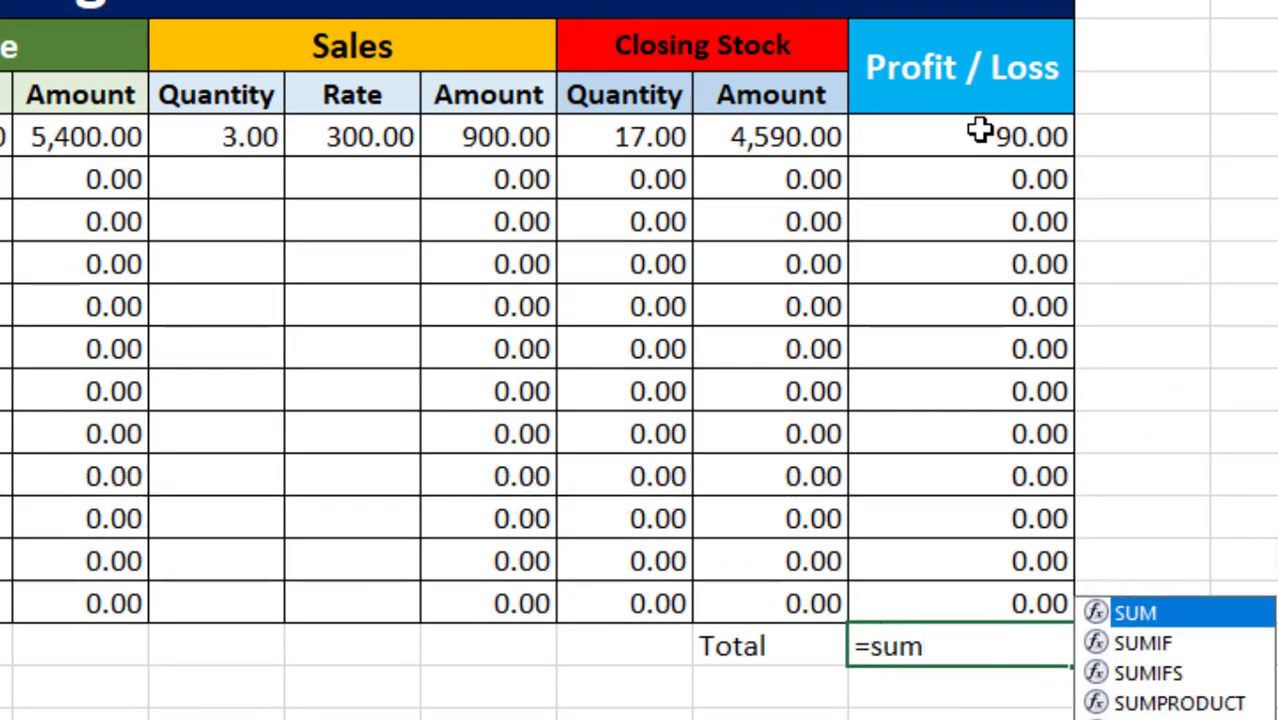
{"action": "type", "text": "("}
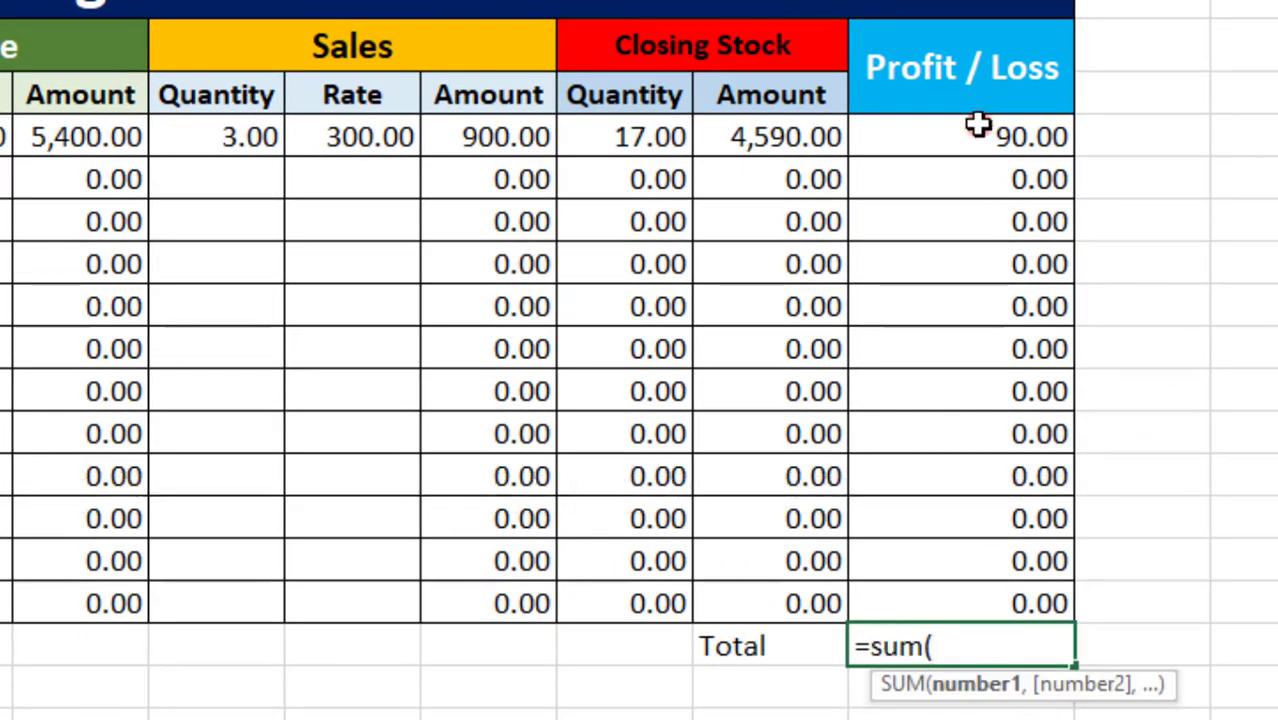
{"action": "left_click_drag", "start_coordinate": [977, 124], "coordinate": [998, 597]}
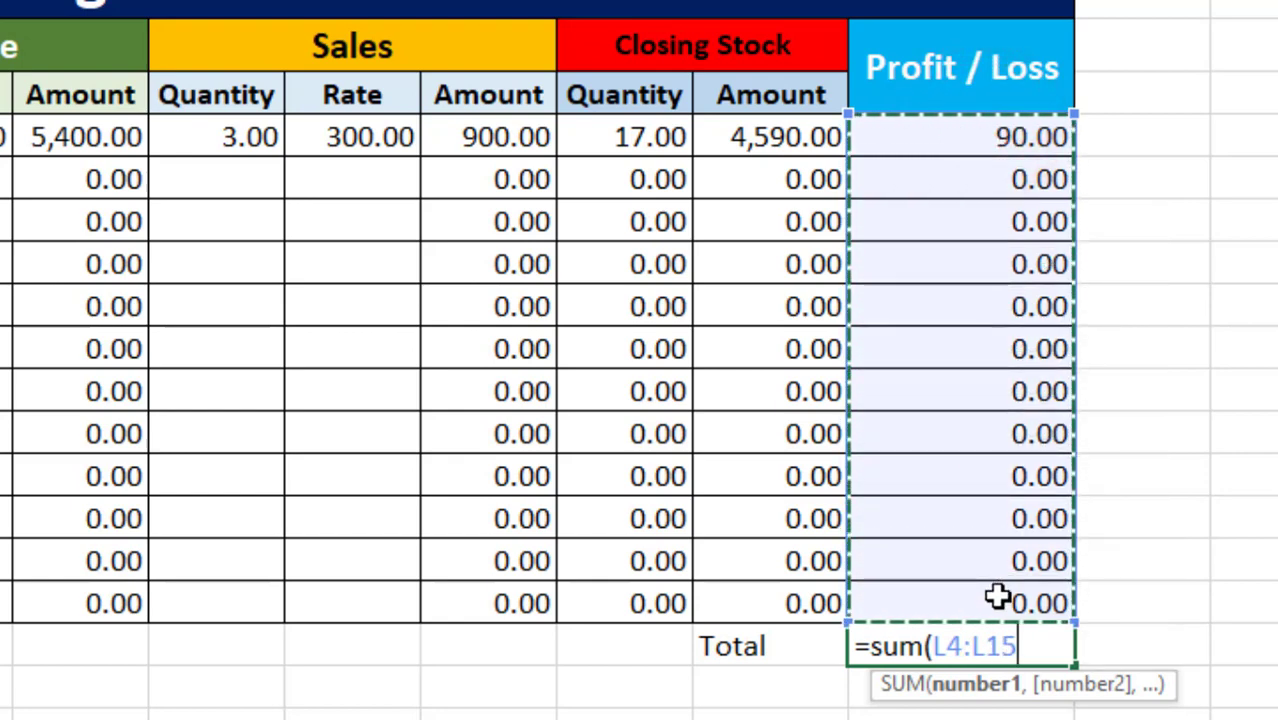
{"action": "key", "text": "Return"}
{"action": "left_click", "coordinate": [916, 637]}
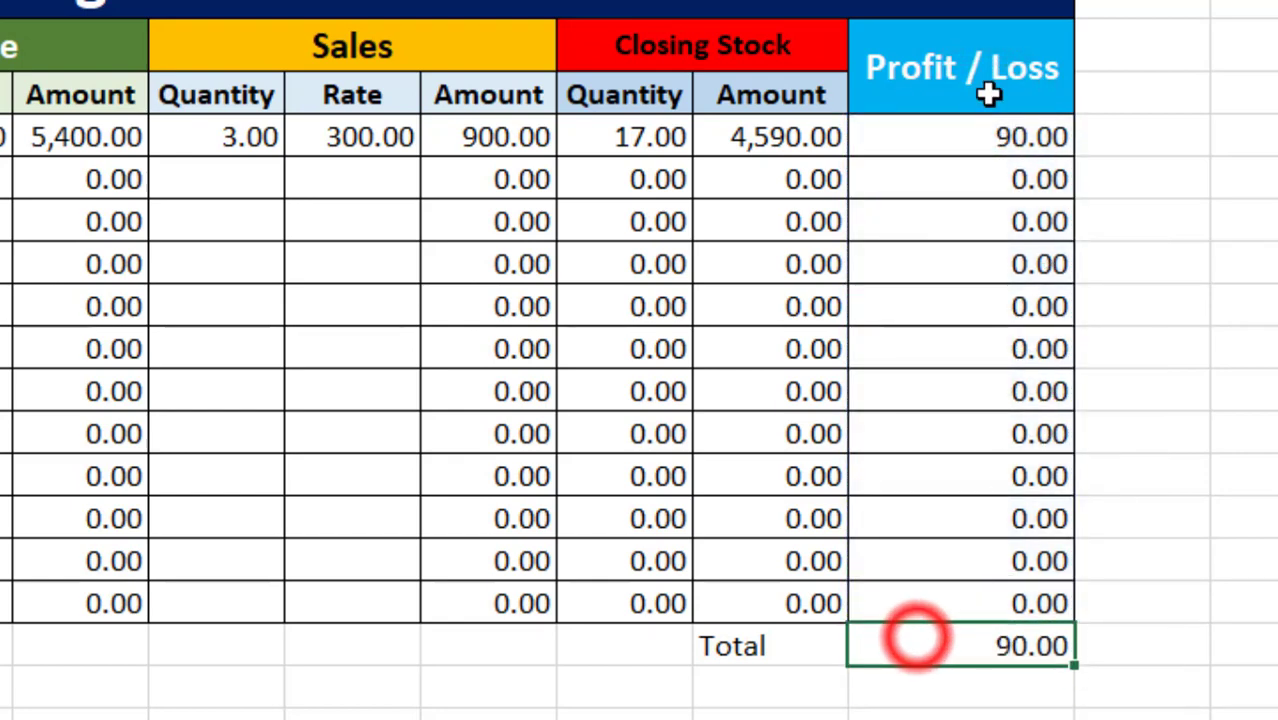
Step: Make the profit/loss values in L4:L15 and the Total row cells K16:L16 bold
{"action": "left_click", "coordinate": [992, 132]}
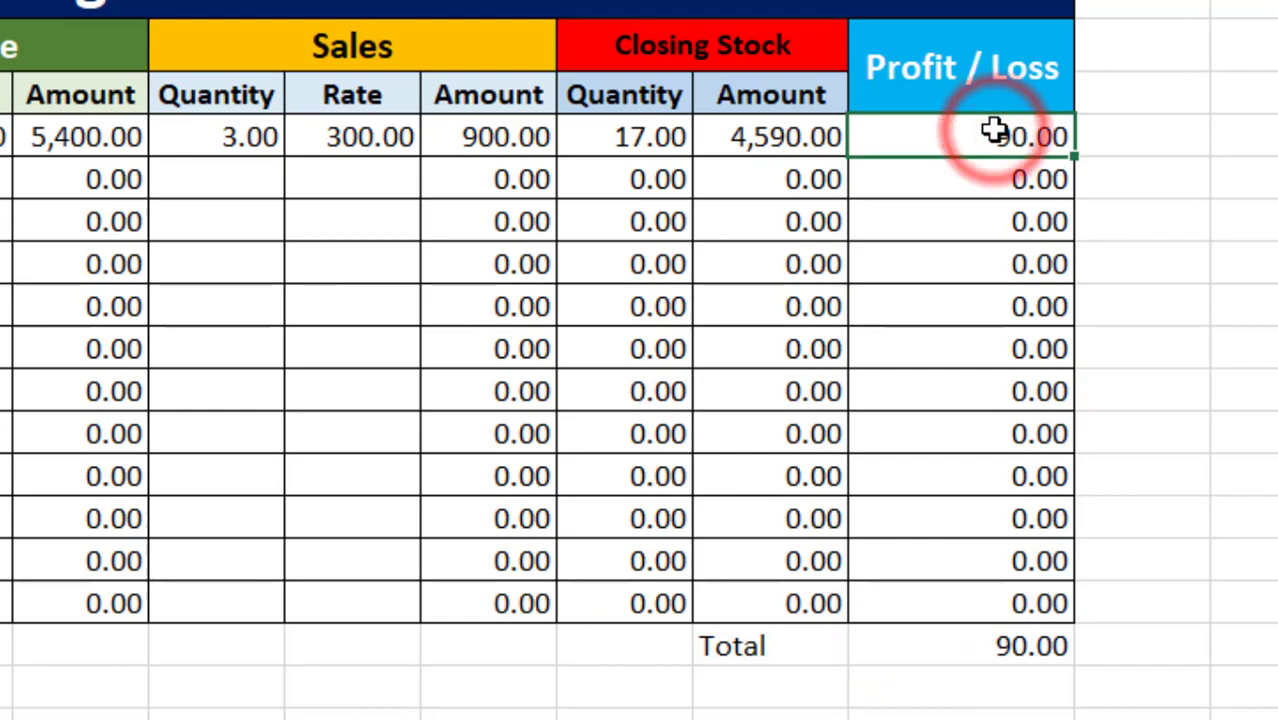
{"action": "left_click_drag", "start_coordinate": [970, 134], "coordinate": [996, 601]}
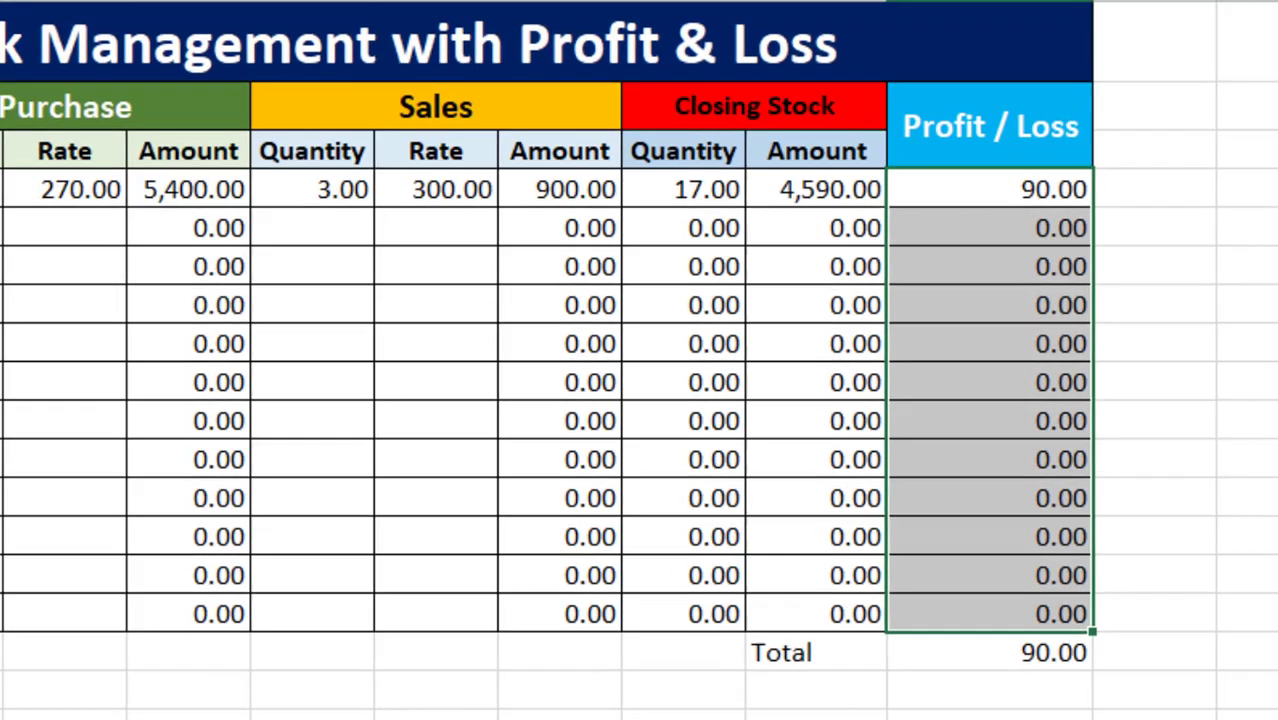
{"action": "key", "text": "ctrl+b"}
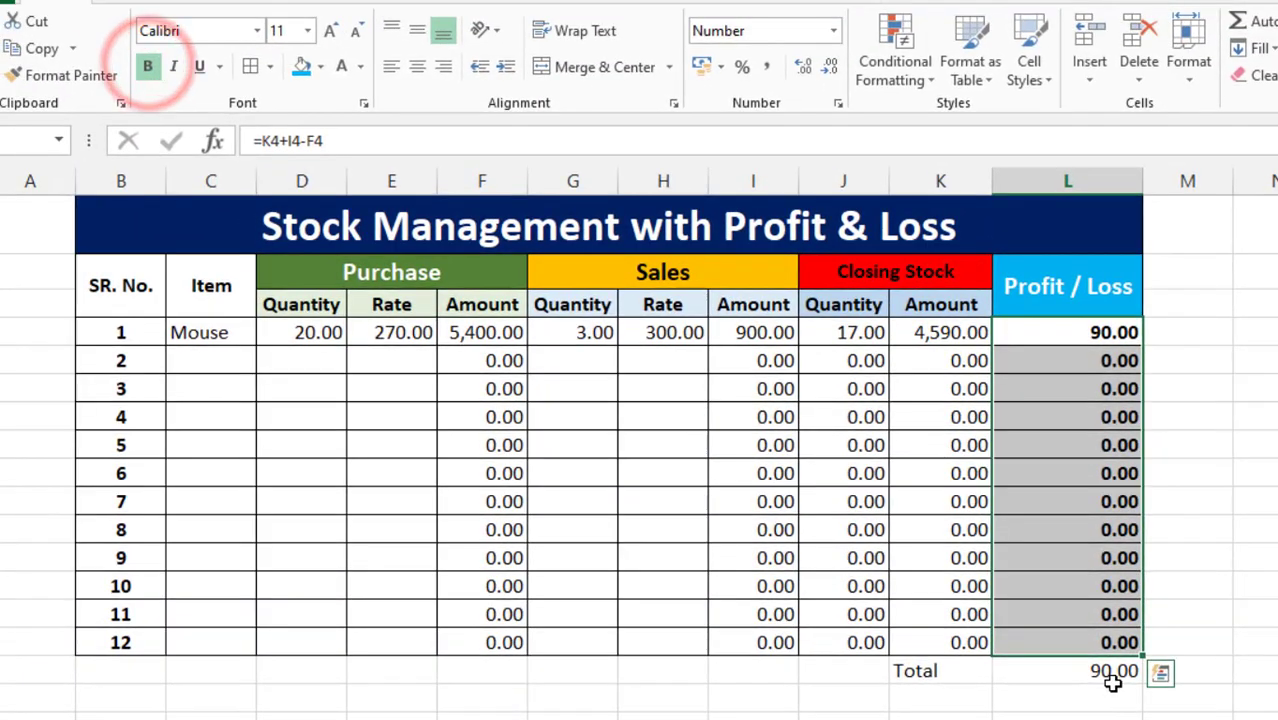
{"action": "left_click", "coordinate": [1112, 678]}
{"action": "left_click", "coordinate": [928, 672]}
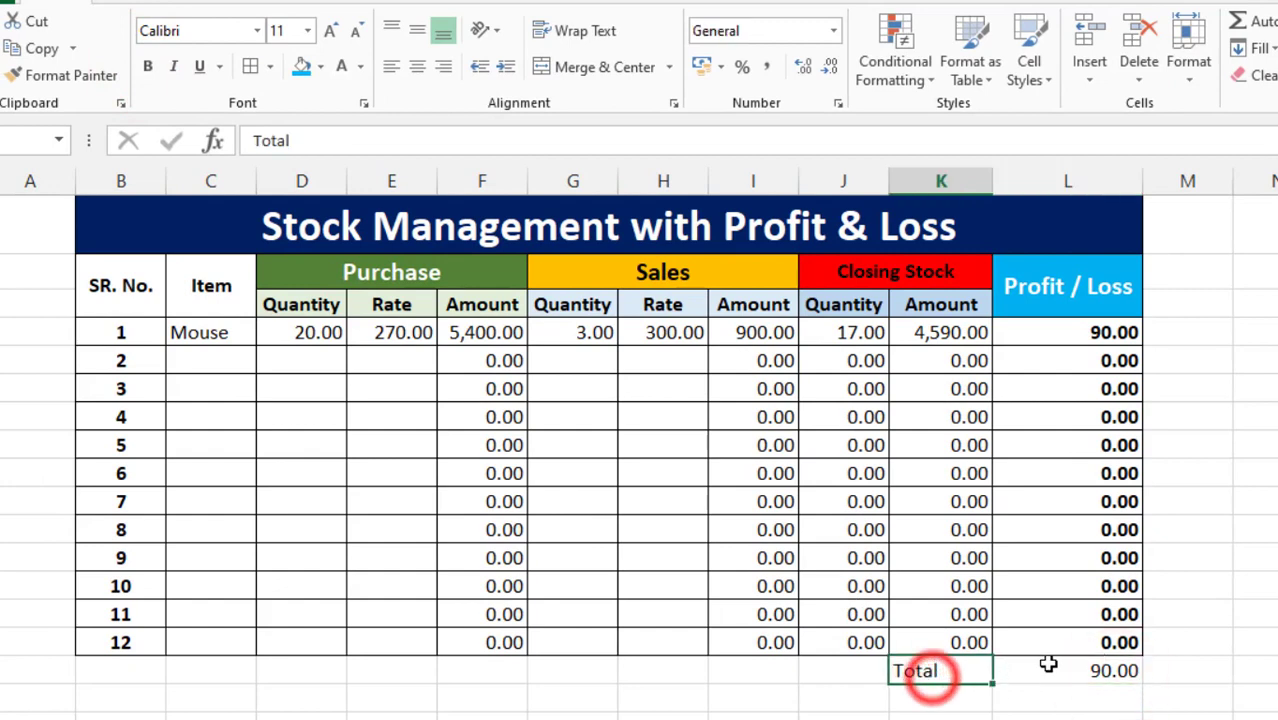
{"action": "left_click_drag", "start_coordinate": [958, 673], "coordinate": [1093, 673]}
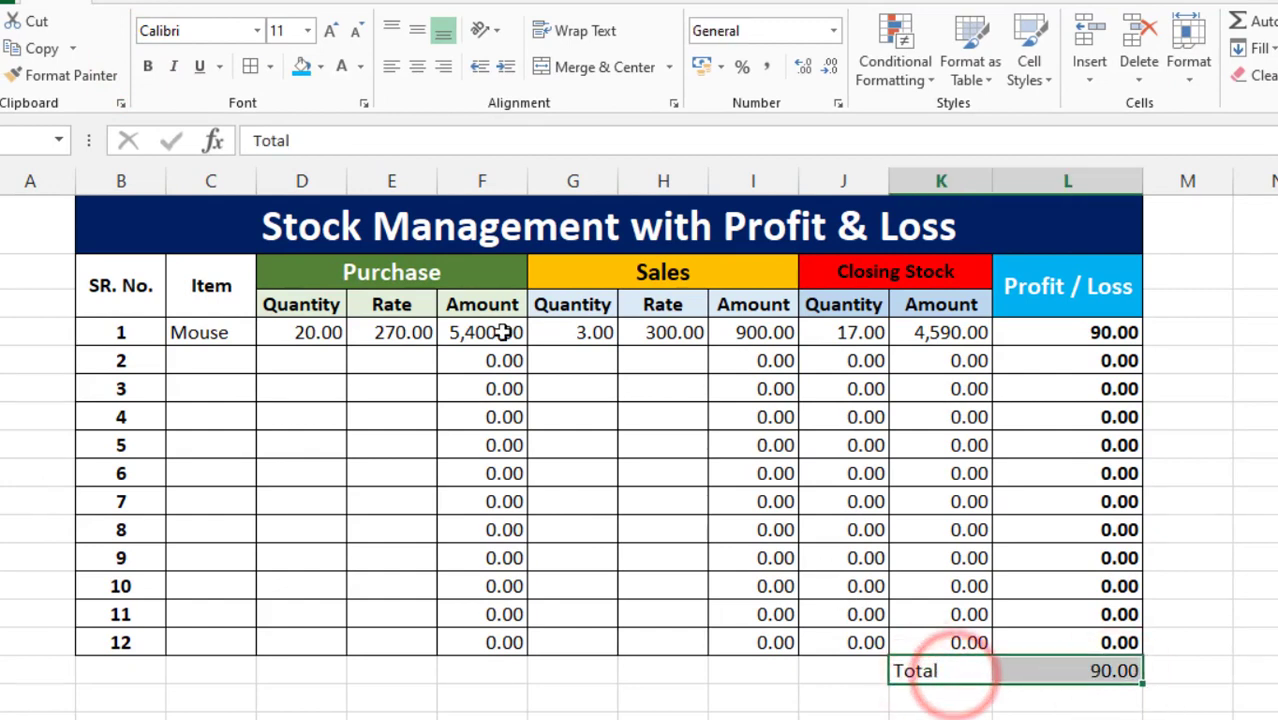
{"action": "left_click", "coordinate": [147, 66]}
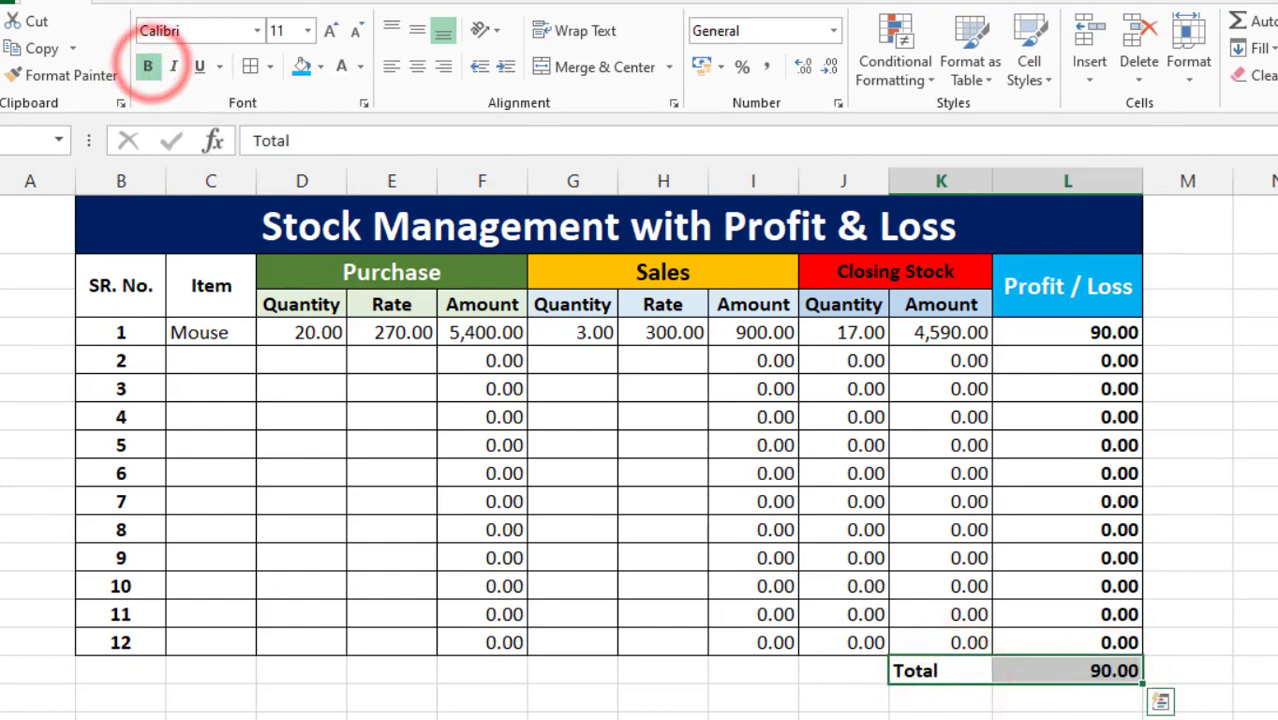
Step: Enter the label Score in K17, directly below Total, and make it bold
{"action": "left_click", "coordinate": [941, 698]}
{"action": "type", "text": "Score"}
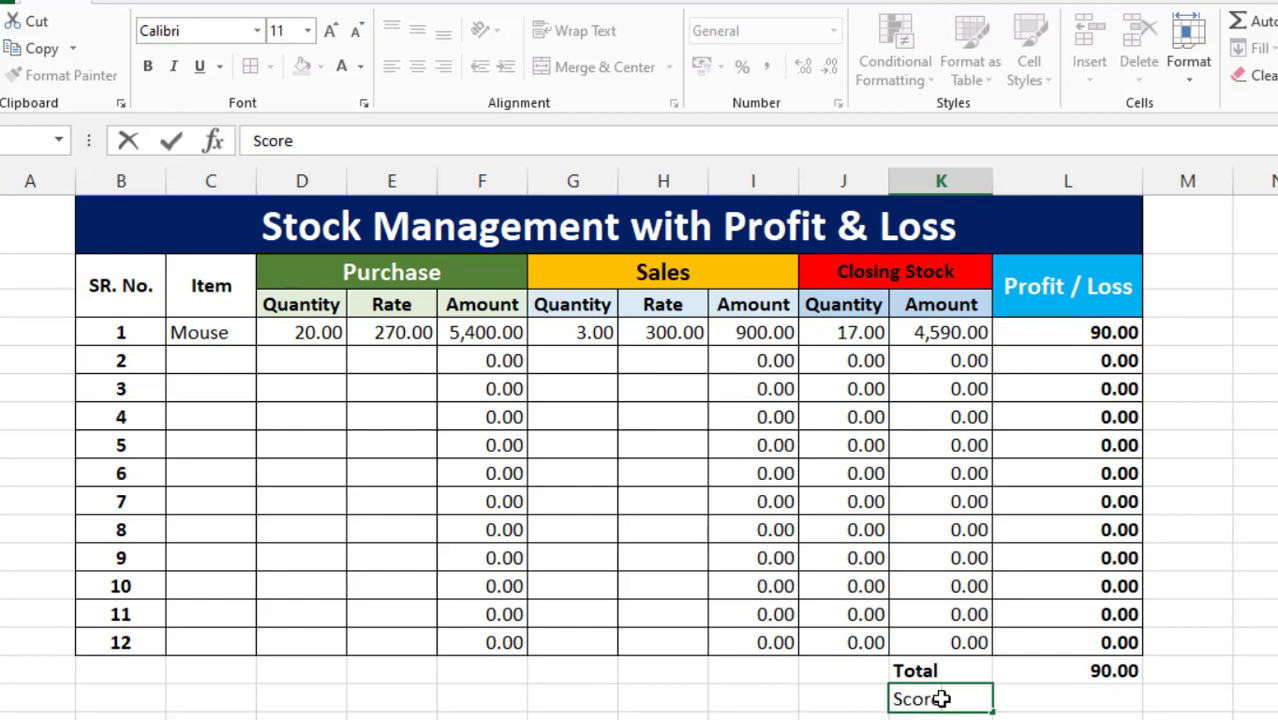
{"action": "left_click", "coordinate": [1018, 707]}
{"action": "left_click", "coordinate": [964, 699]}
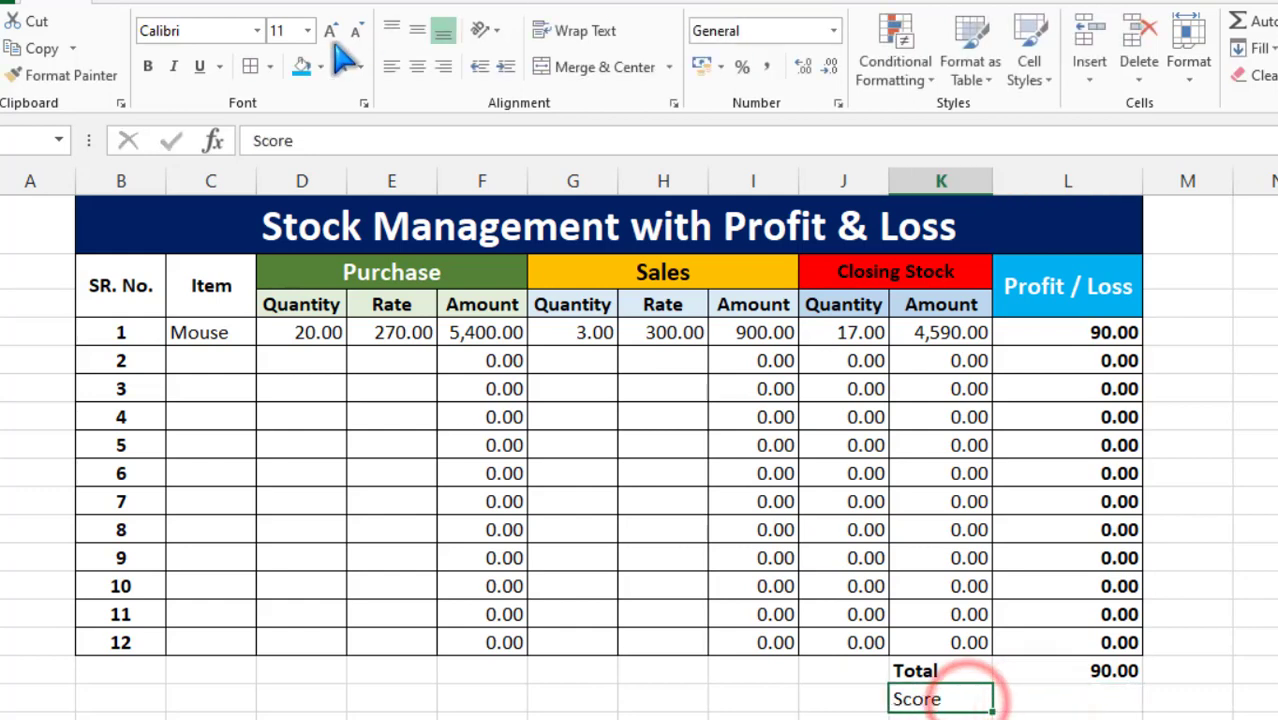
{"action": "left_click", "coordinate": [147, 66]}
Step: Start an IF formula in L17, beside Score, that returns "Profit" when the total in L16 is >=1000
{"action": "left_click", "coordinate": [1054, 697]}
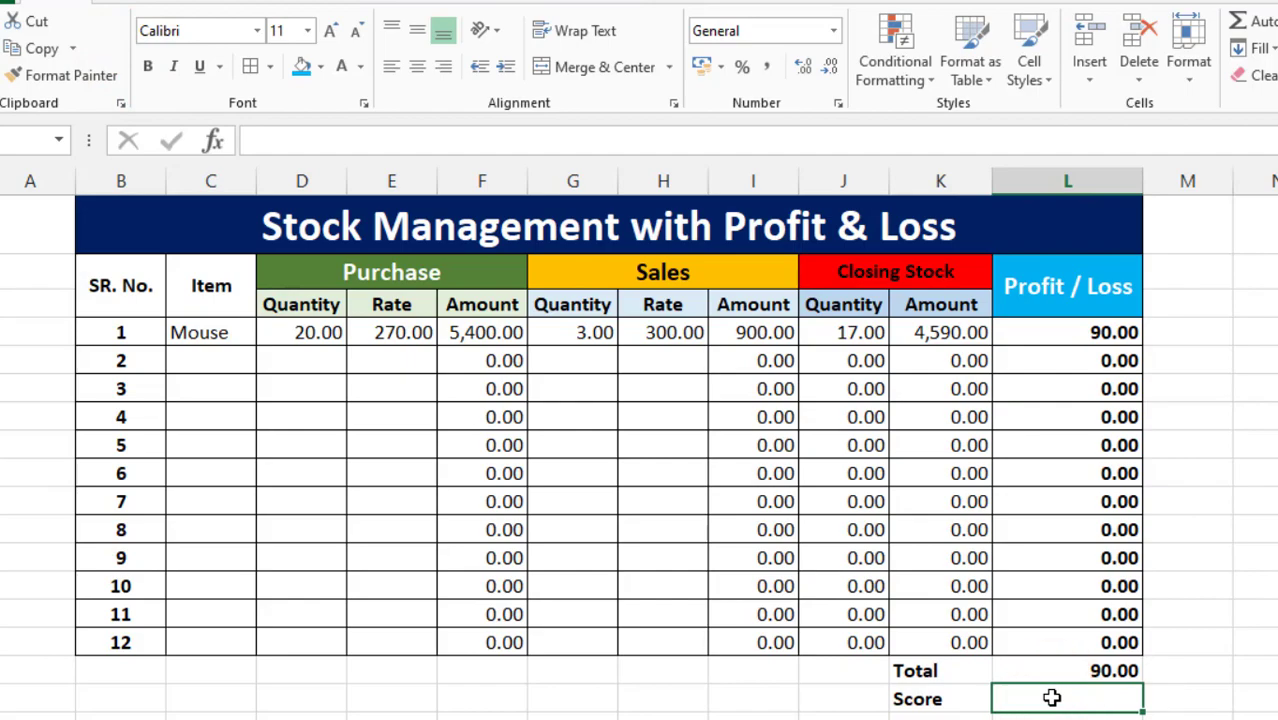
{"action": "type", "text": "="}
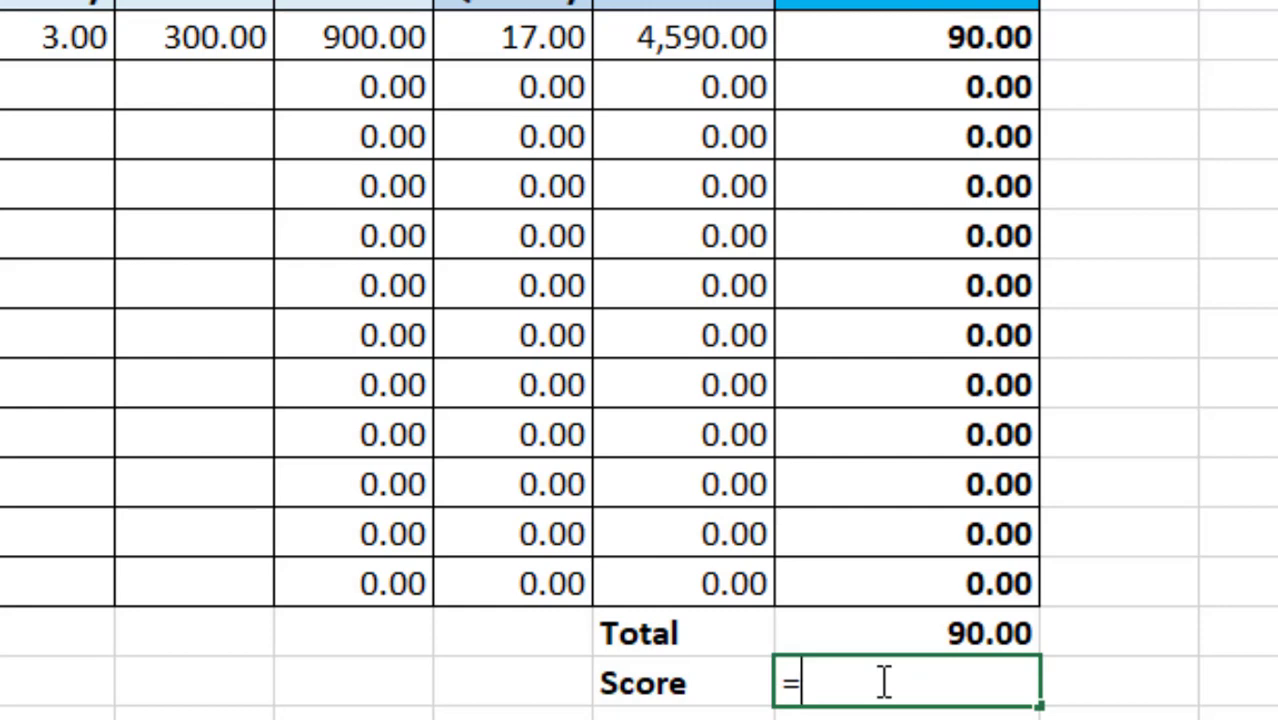
{"action": "type", "text": "if"}
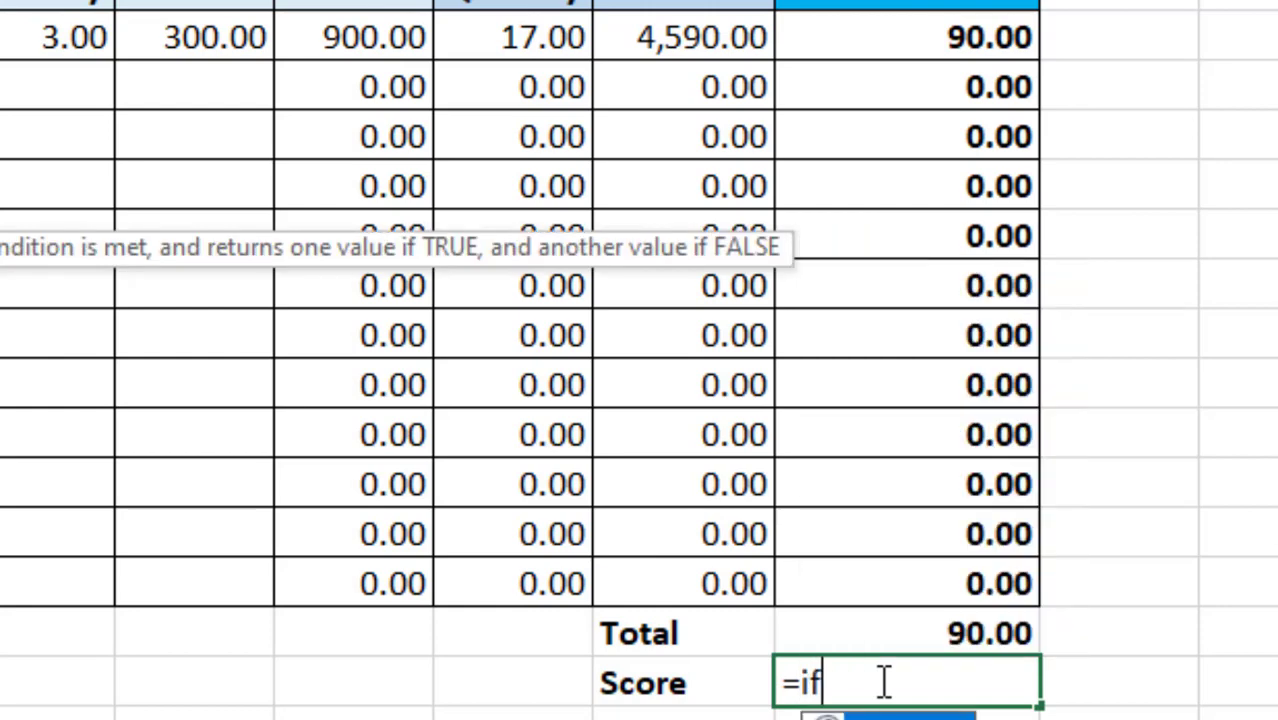
{"action": "type", "text": "("}
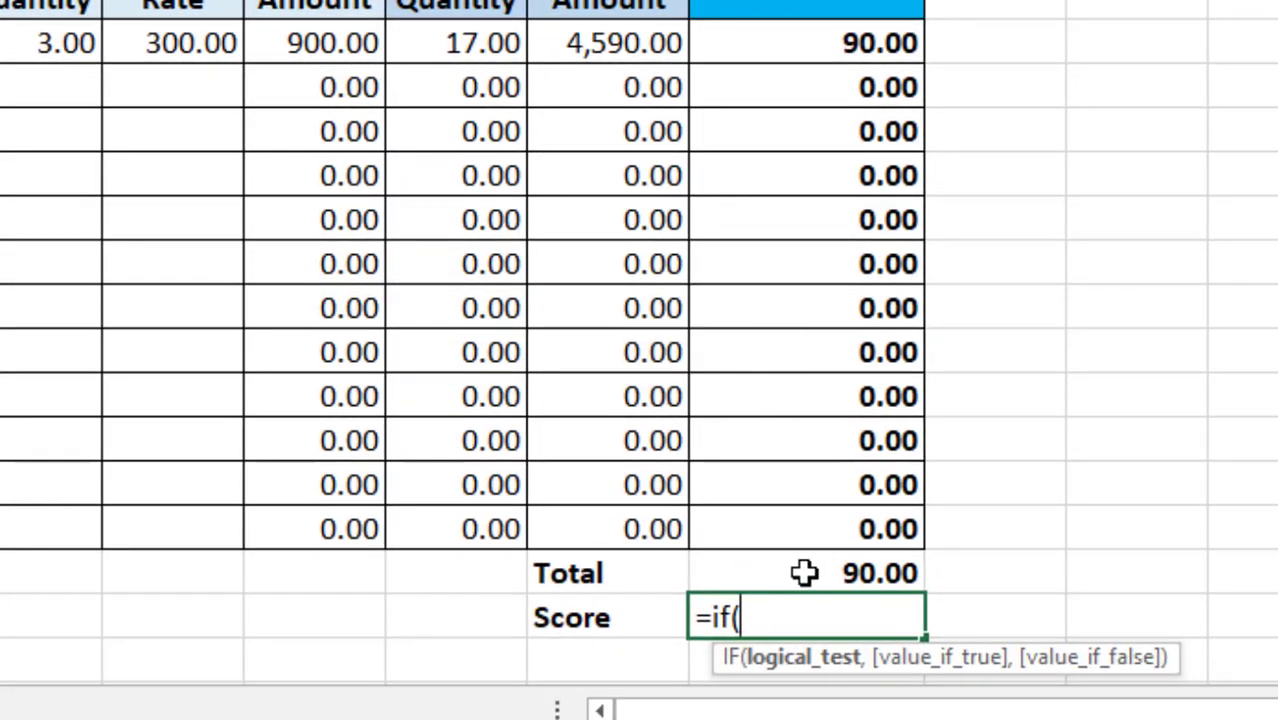
{"action": "left_click", "coordinate": [805, 572]}
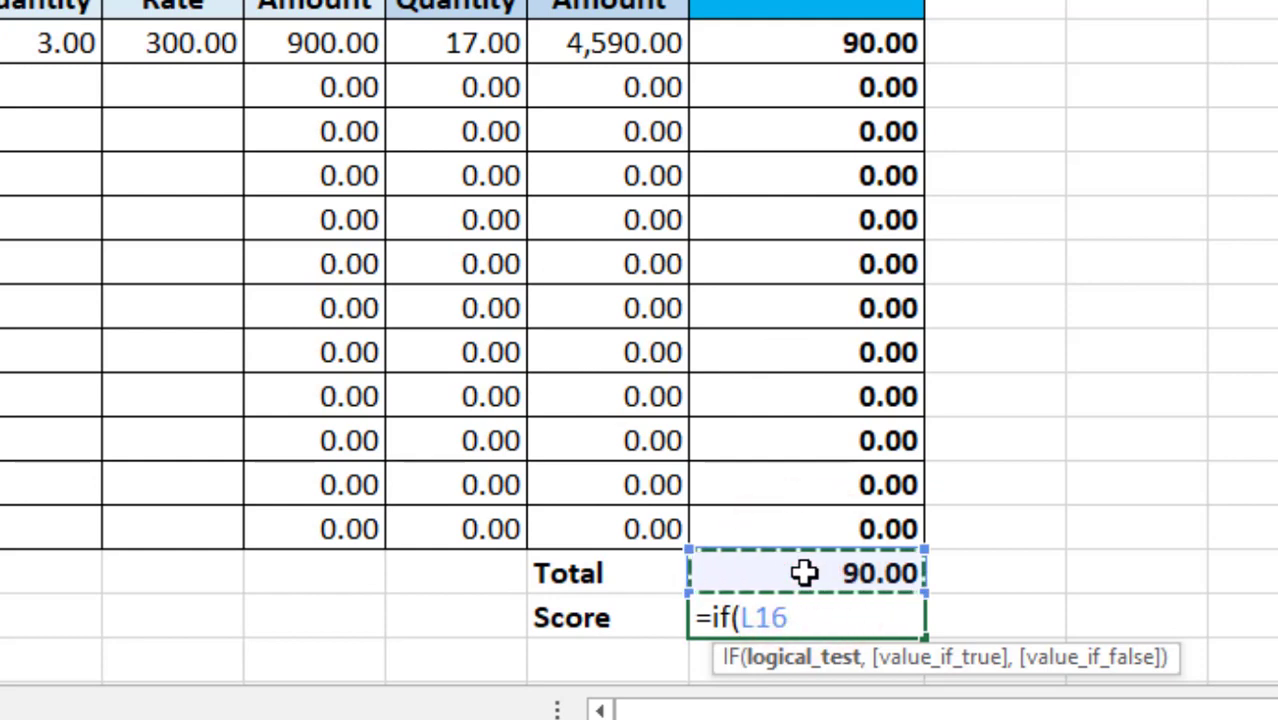
{"action": "type", "text": ">="}
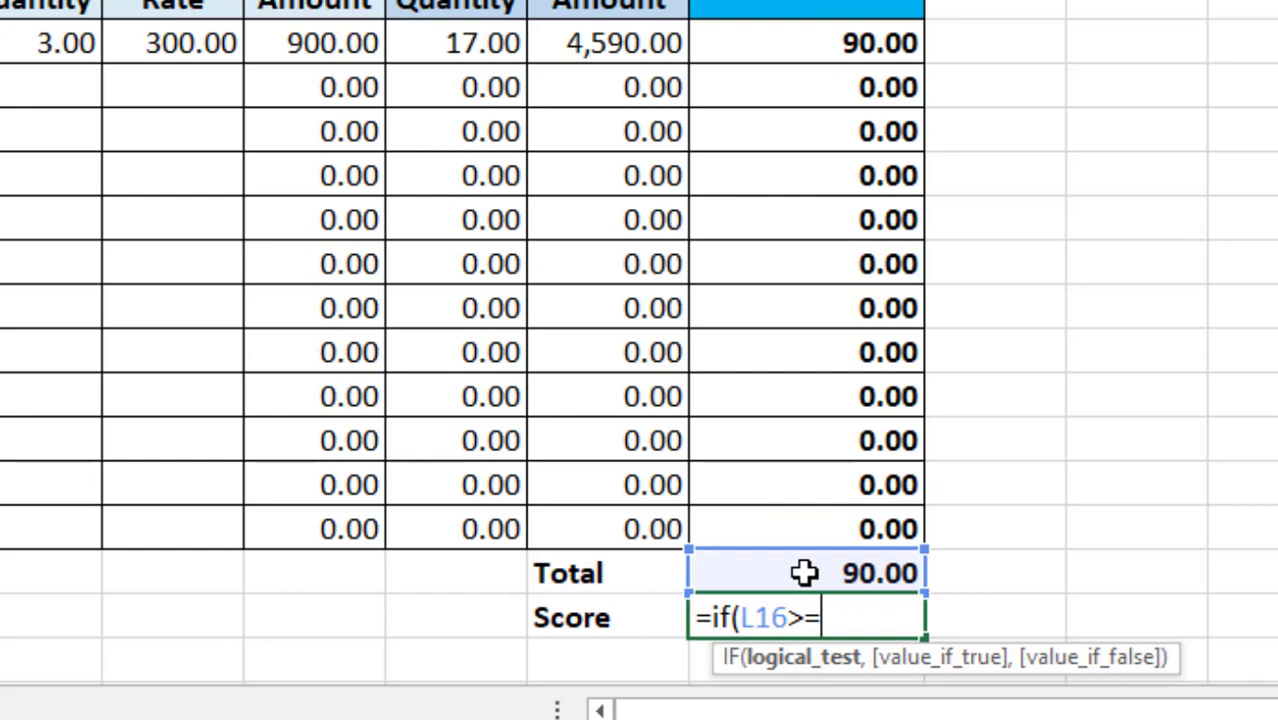
{"action": "type", "text": "100"}
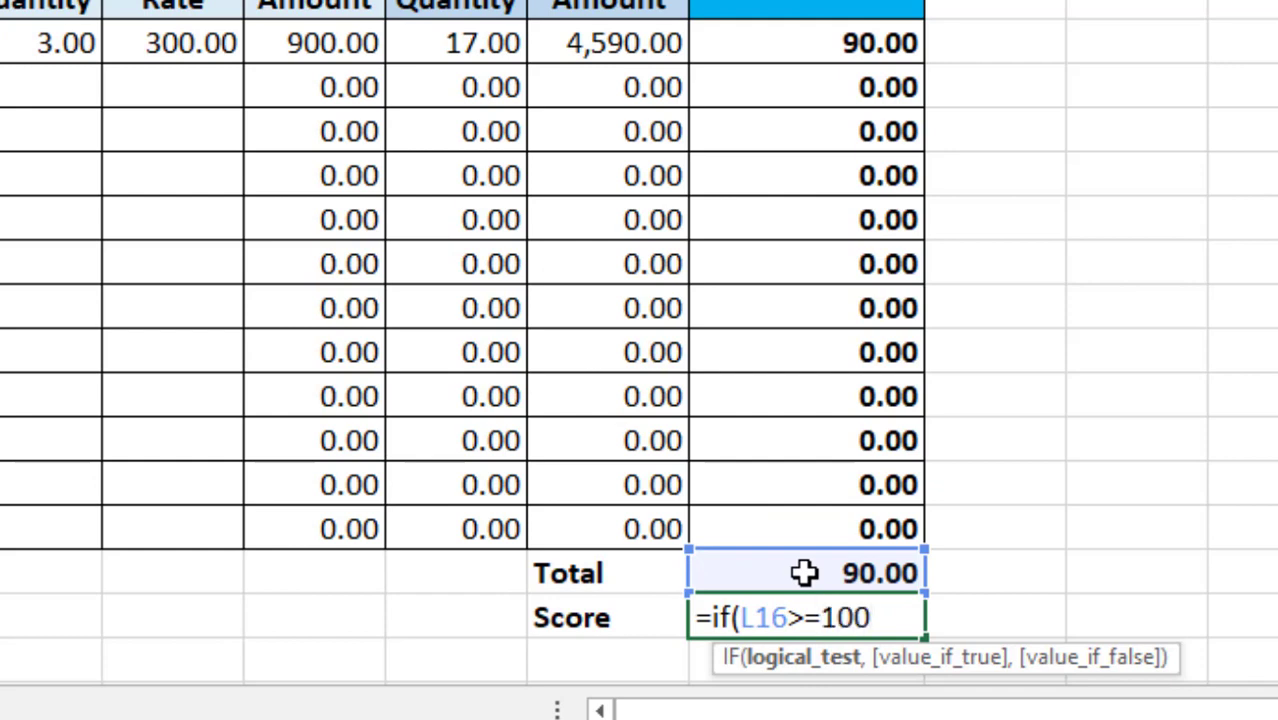
{"action": "type", "text": "0,"}
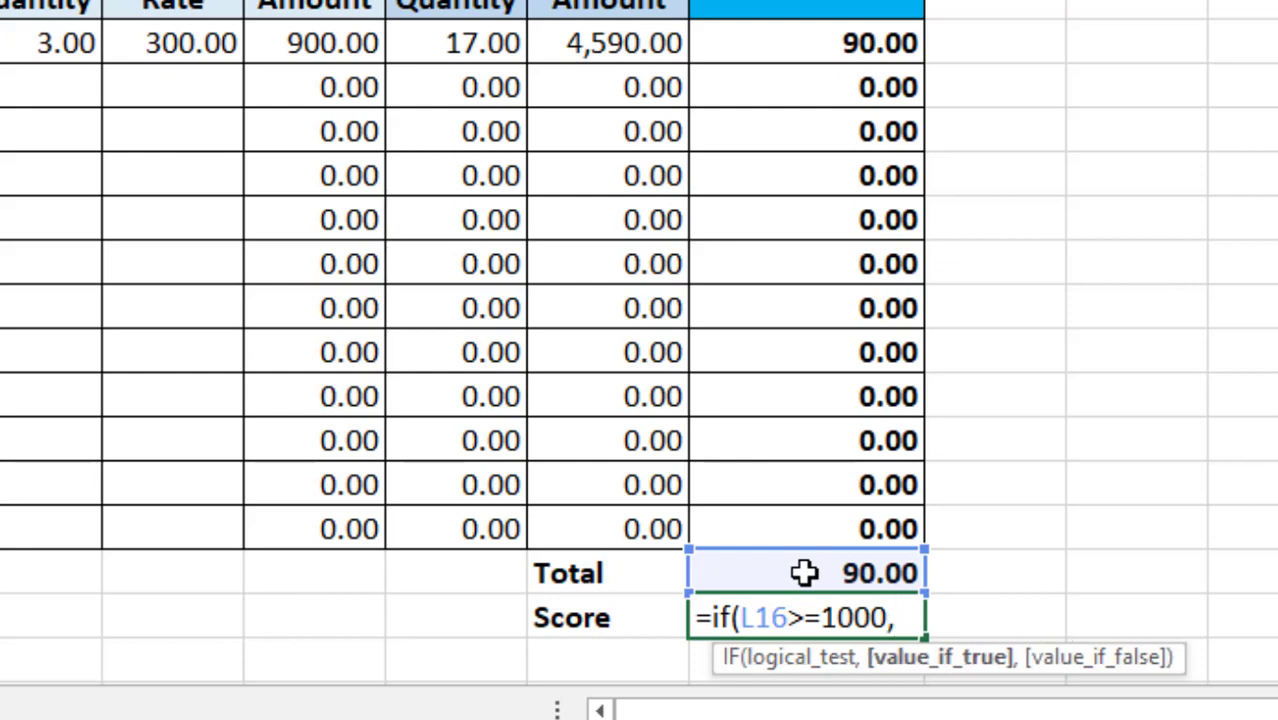
{"action": "type", "text": "\"Profit"}
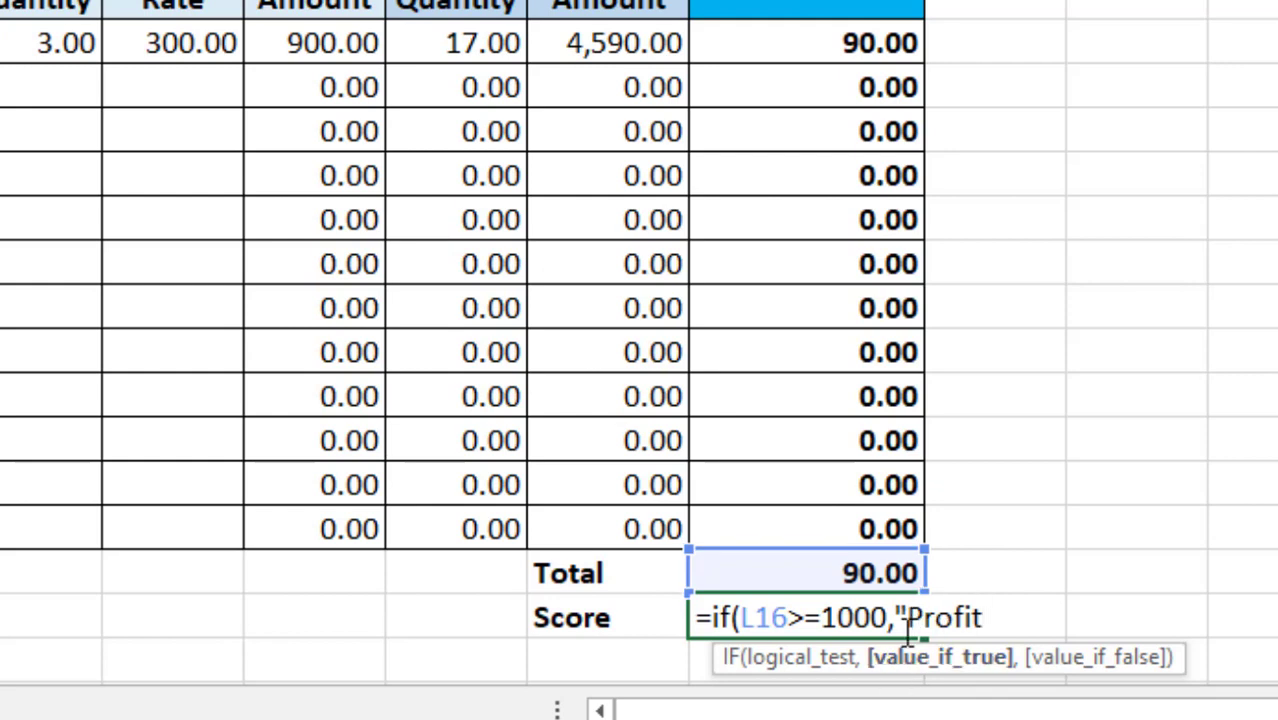
{"action": "type", "text": "\""}
Step: Complete the Score formula with a nested IF returning "Loss" when L16<=999, accepting the proposed closing-bracket correction
{"action": "type", "text": ",if"}
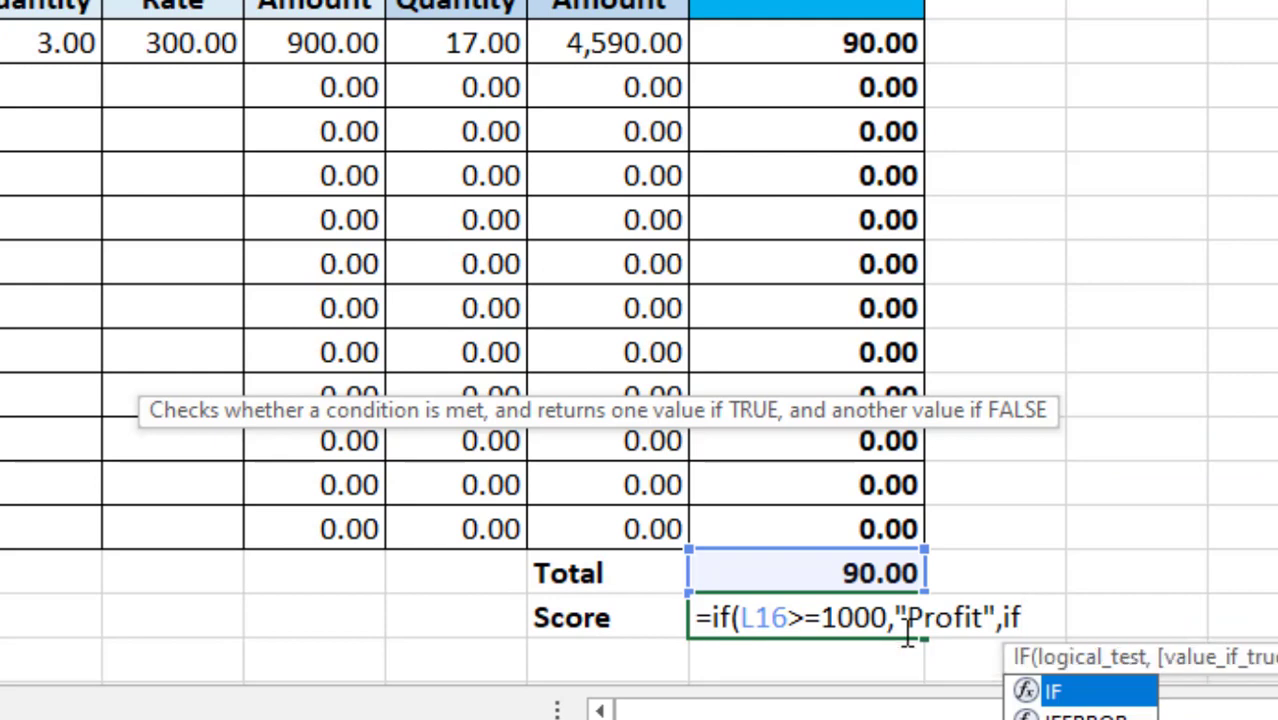
{"action": "type", "text": "("}
{"action": "left_click", "coordinate": [781, 571]}
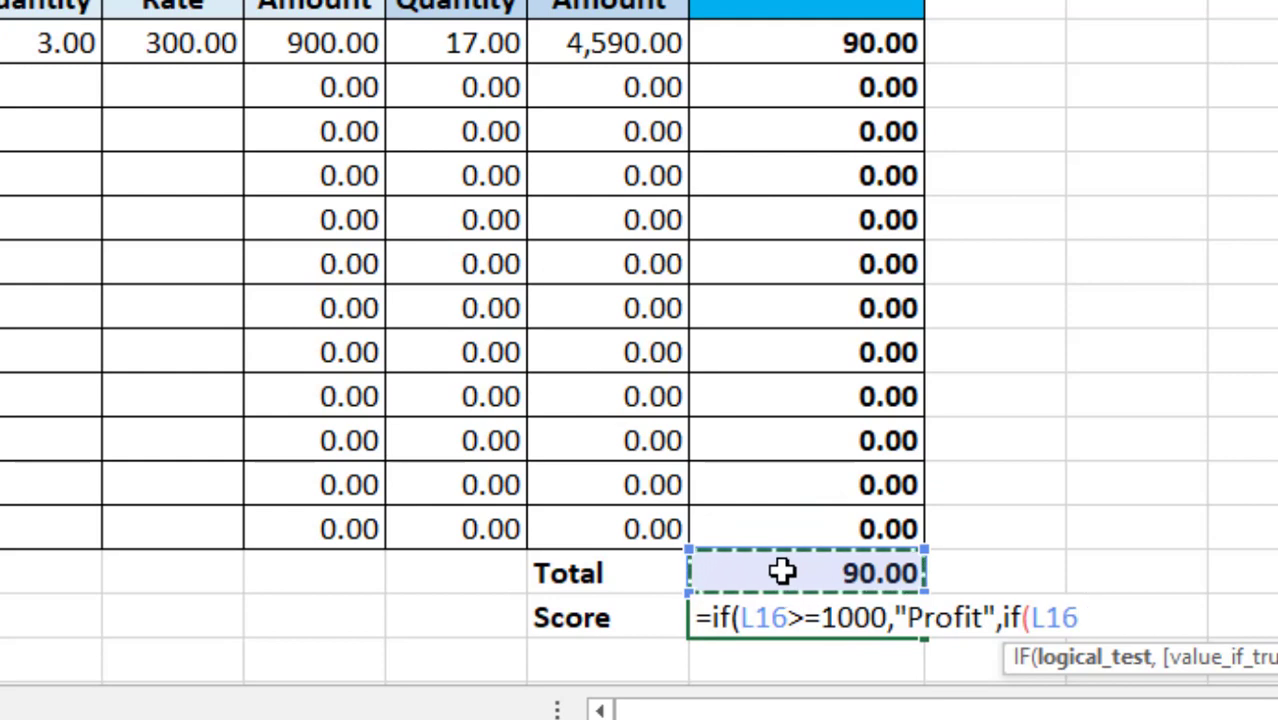
{"action": "type", "text": "<="}
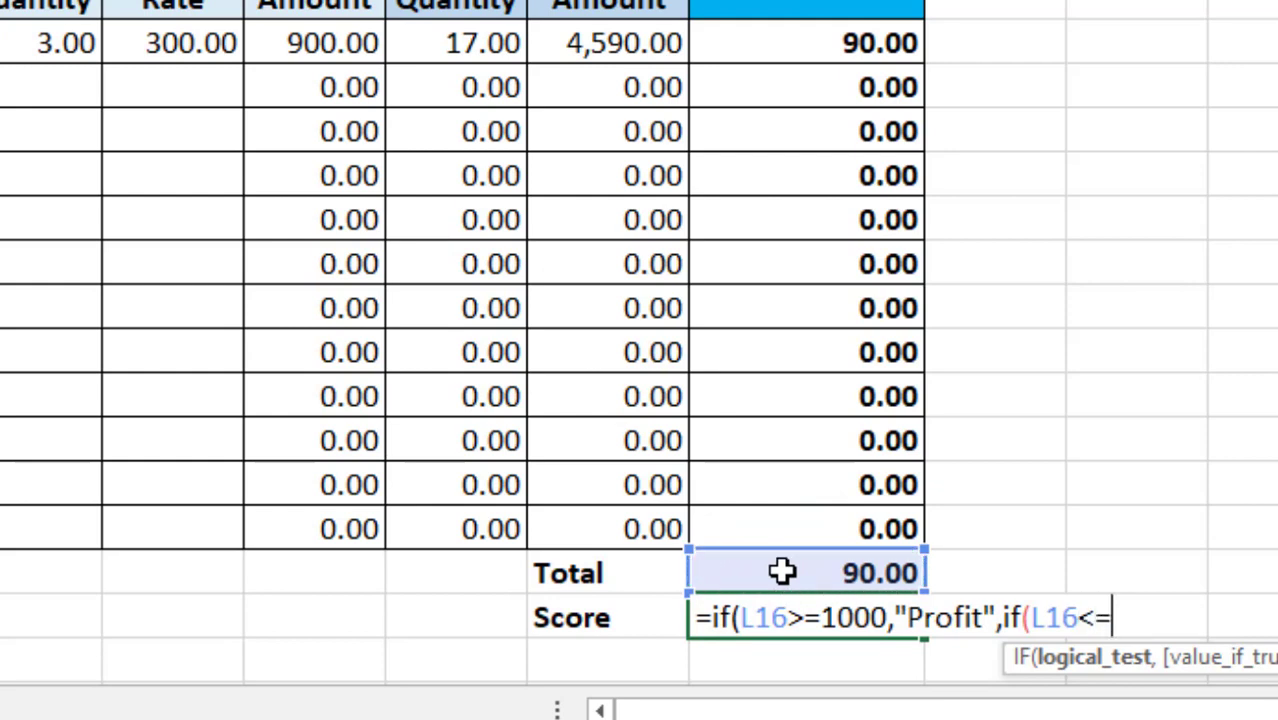
{"action": "type", "text": "999"}
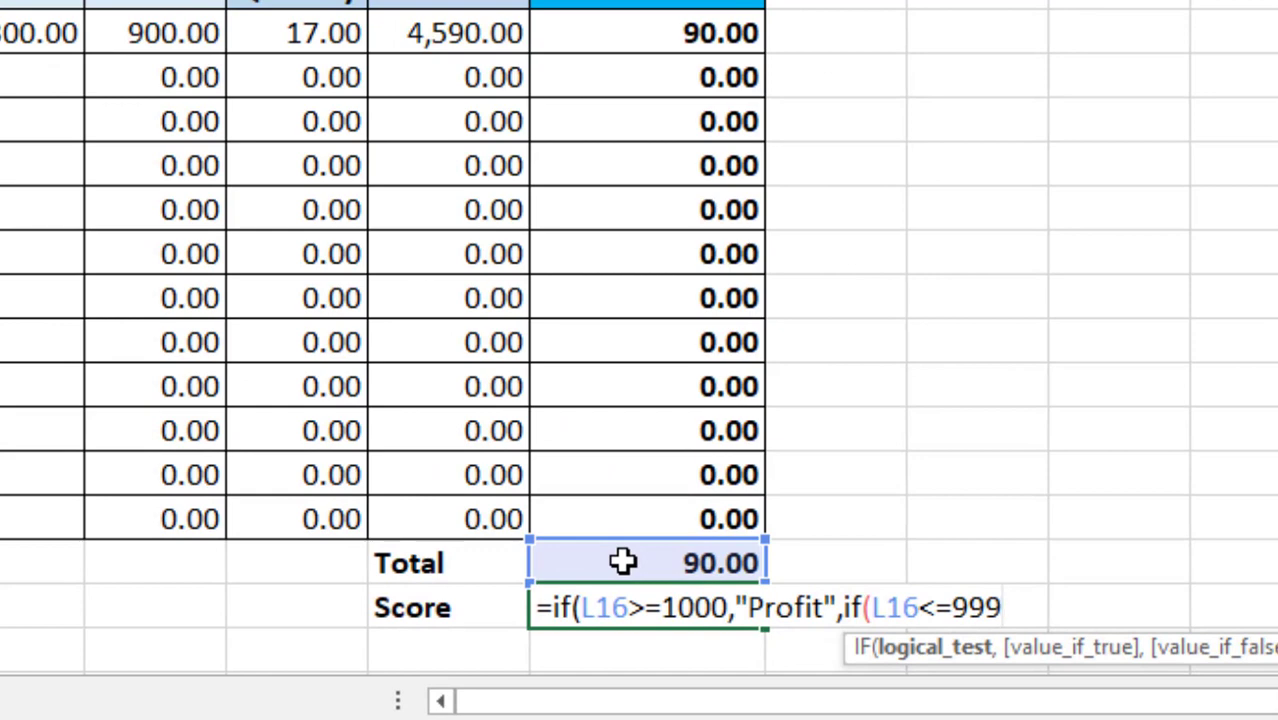
{"action": "type", "text": ","}
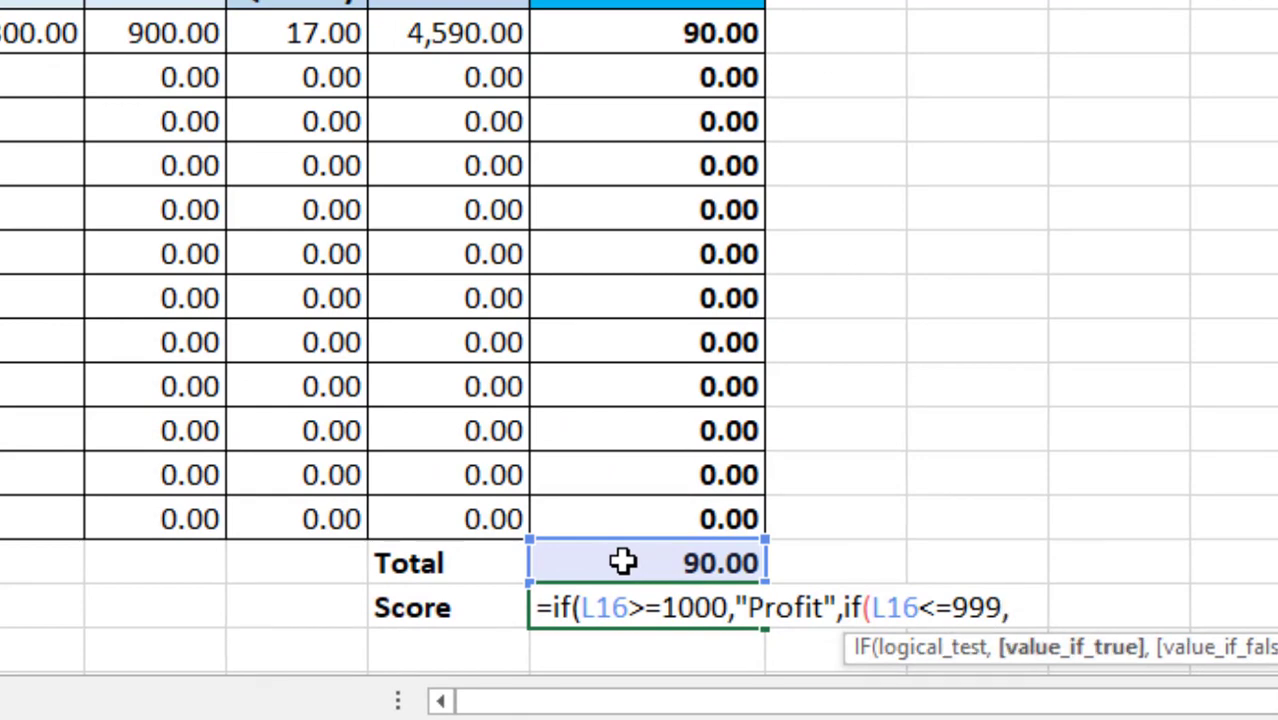
{"action": "type", "text": "\"Loss"}
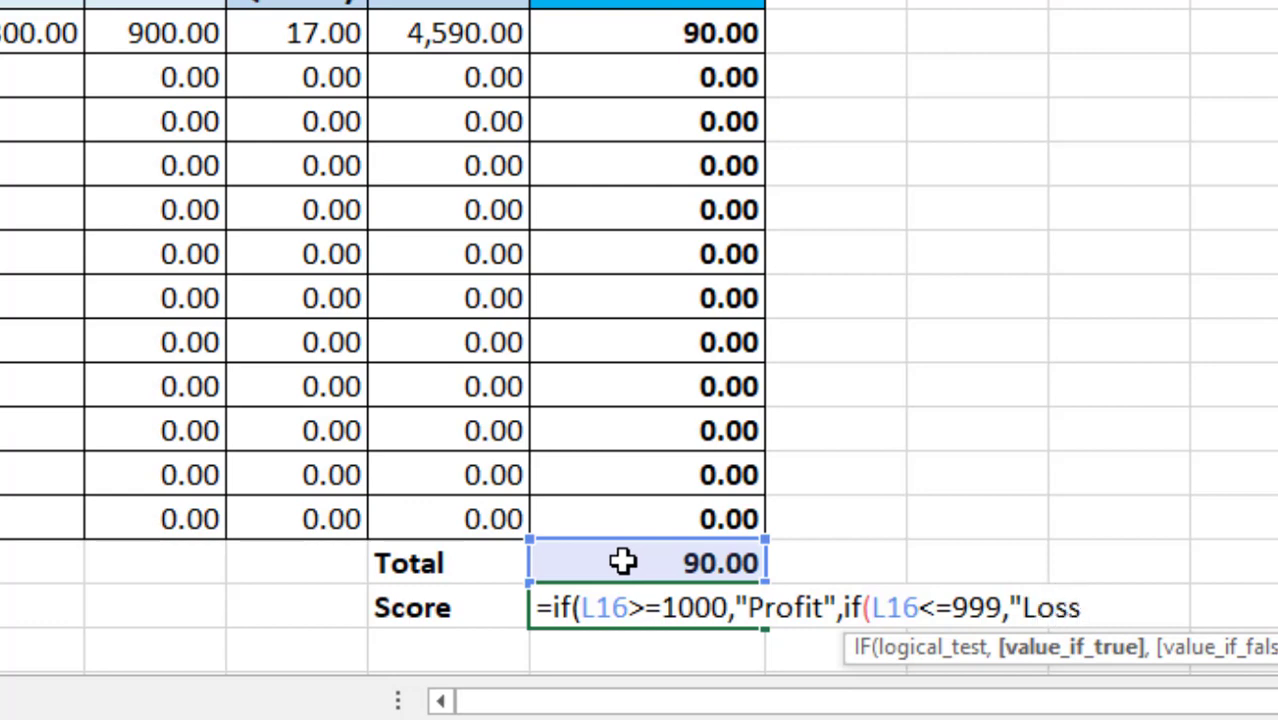
{"action": "type", "text": "\")"}
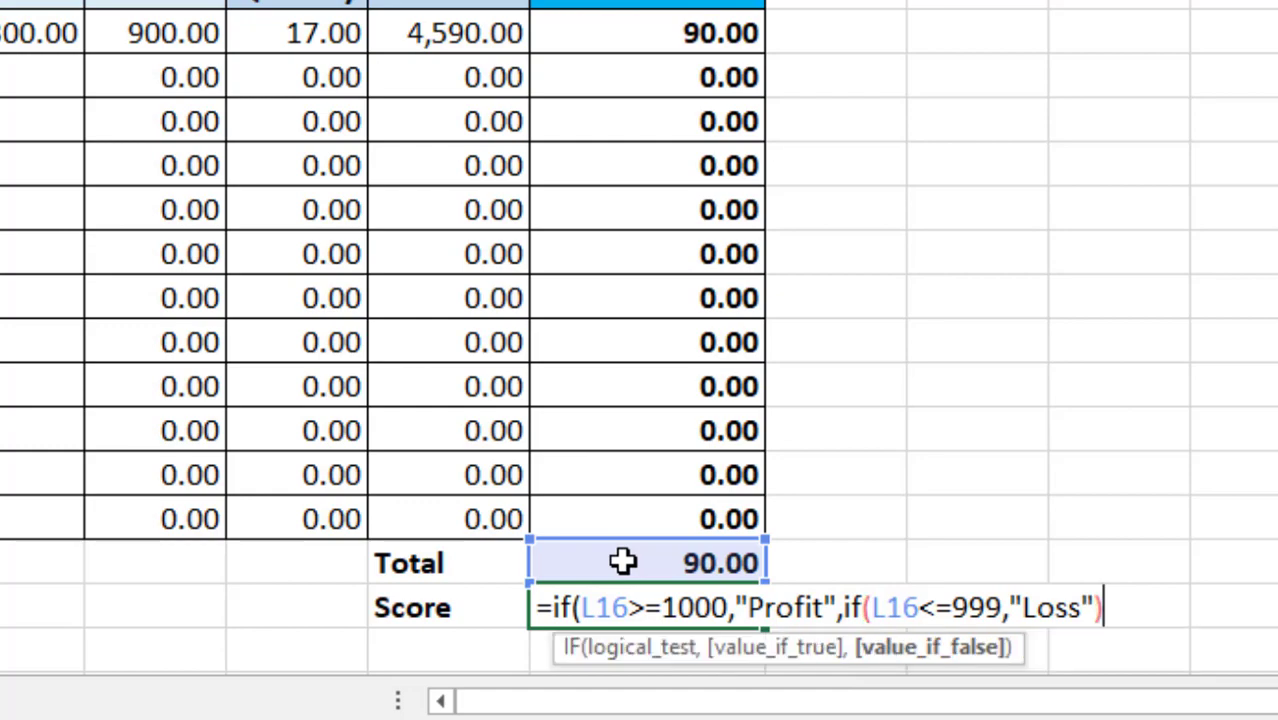
{"action": "key", "text": "Return"}
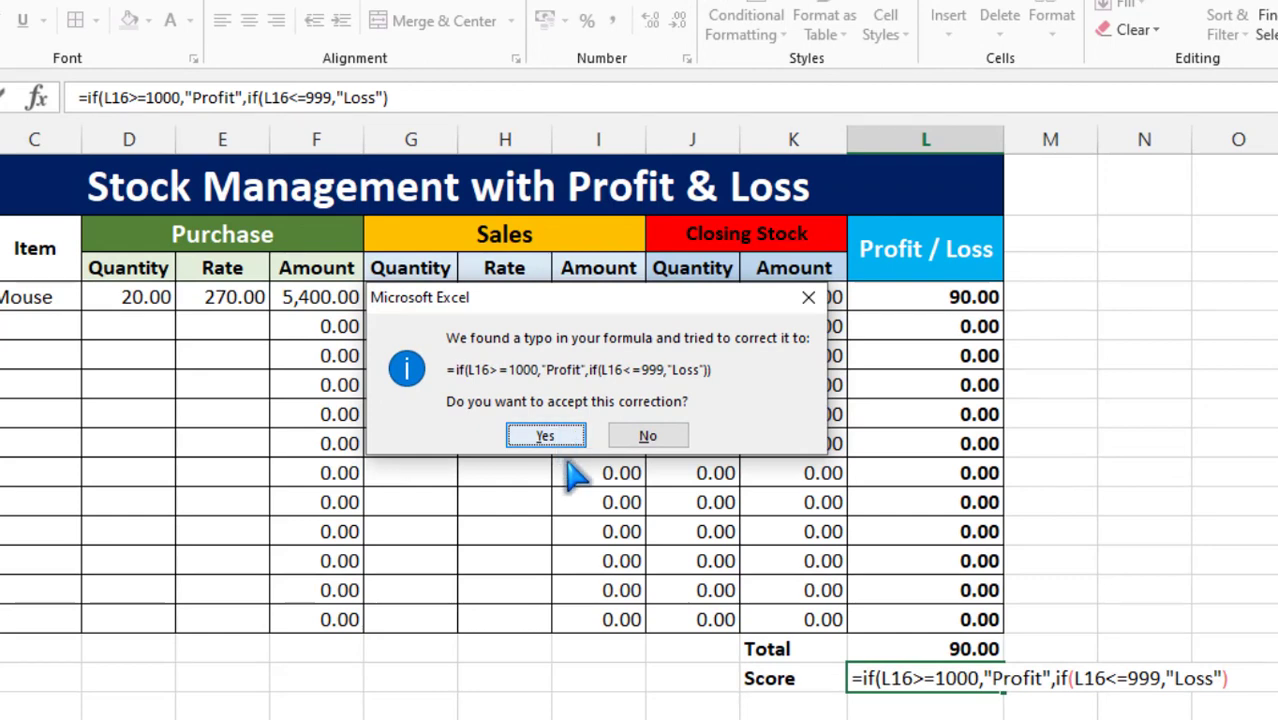
{"action": "left_click", "coordinate": [531, 436]}
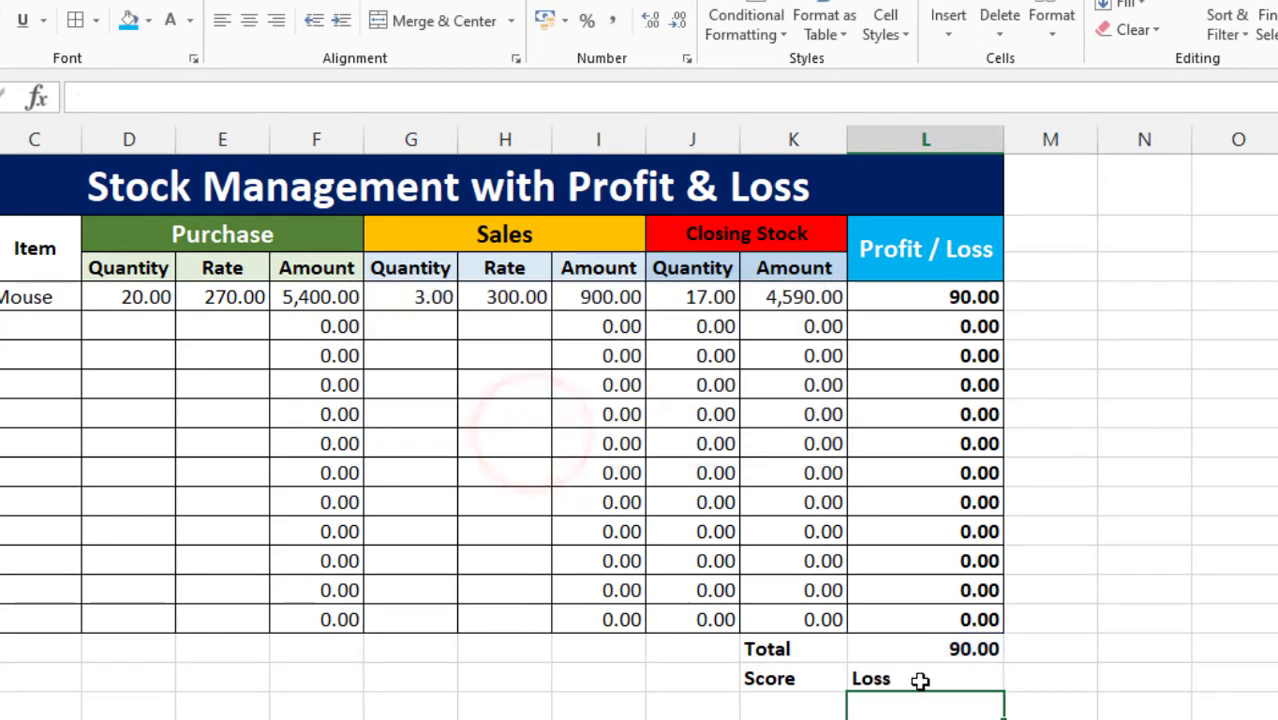
{"action": "left_click", "coordinate": [918, 678]}
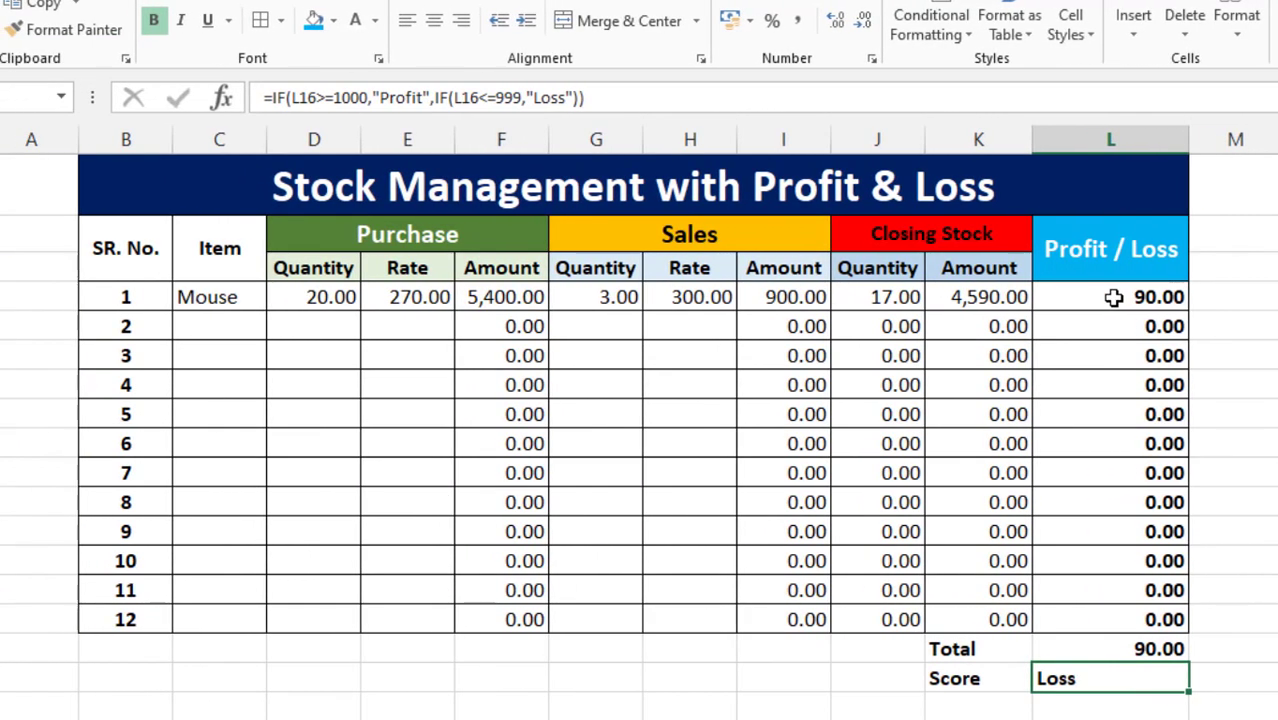
Step: Add a Greater Than highlight rule to L4:L15 with value 1000 and Green Fill with Dark Green Text
{"action": "left_click", "coordinate": [1083, 296]}
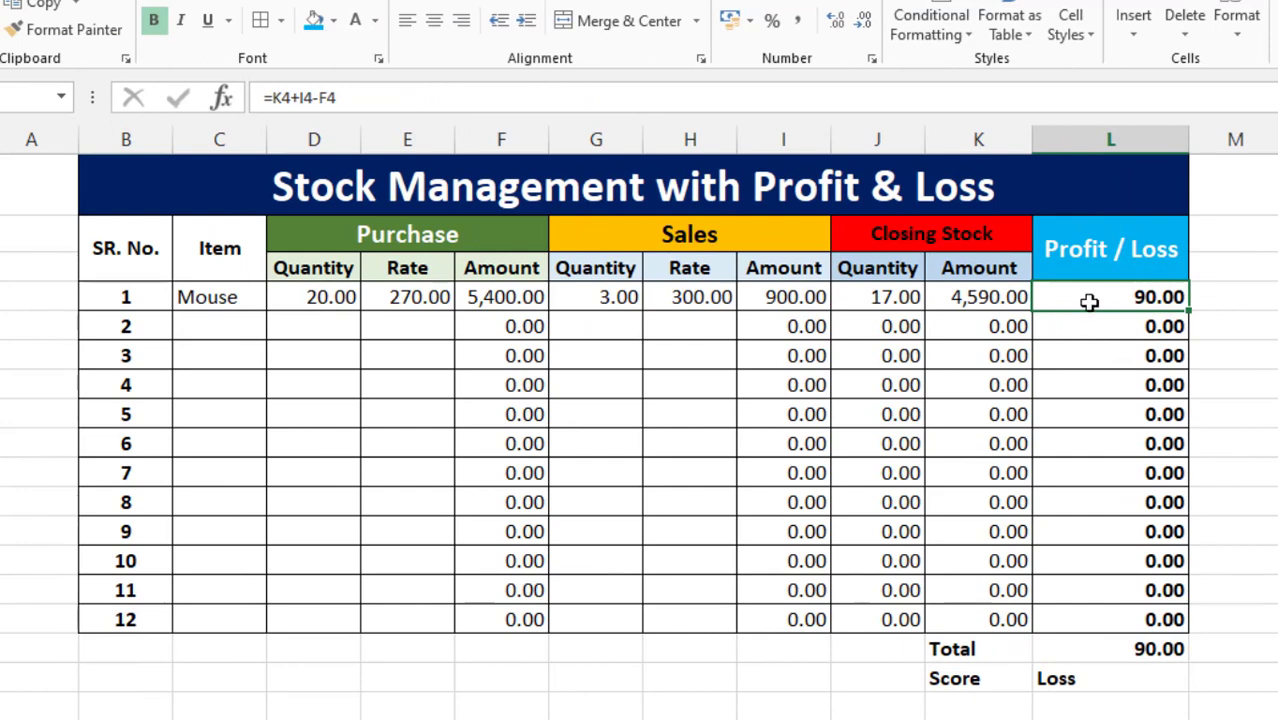
{"action": "left_click_drag", "start_coordinate": [1098, 325], "coordinate": [1100, 620]}
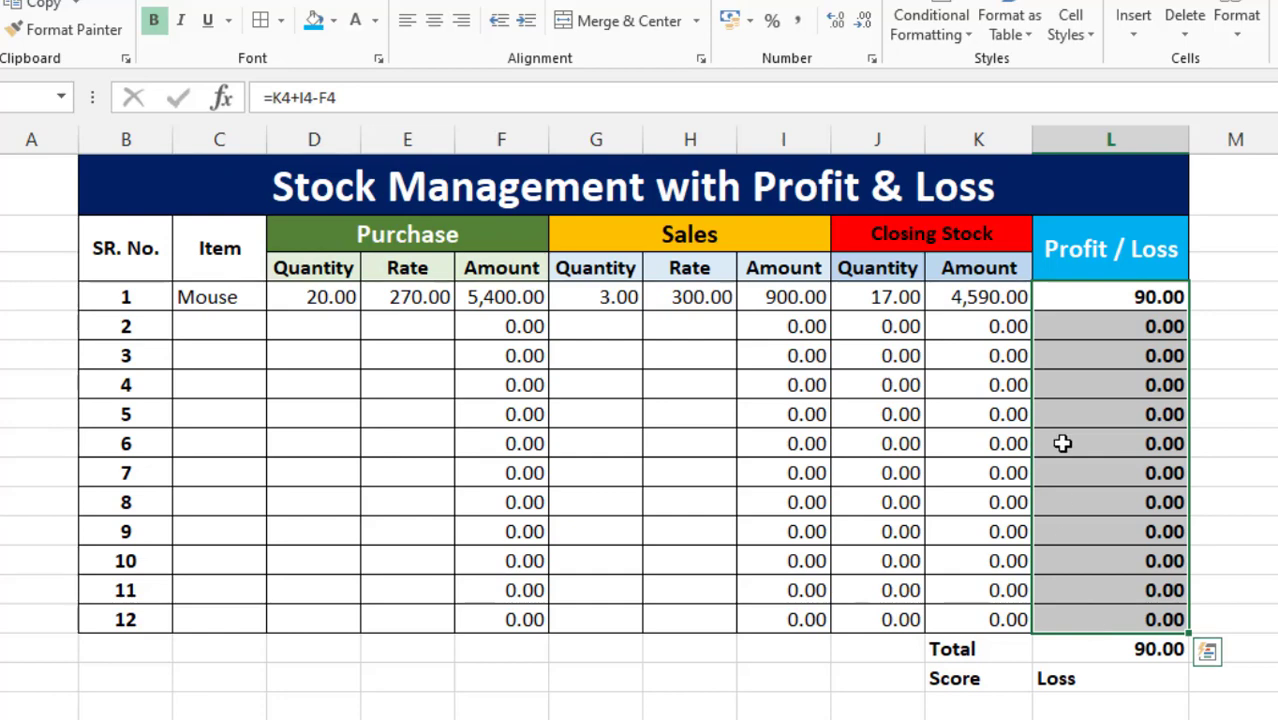
{"action": "left_click", "coordinate": [936, 30]}
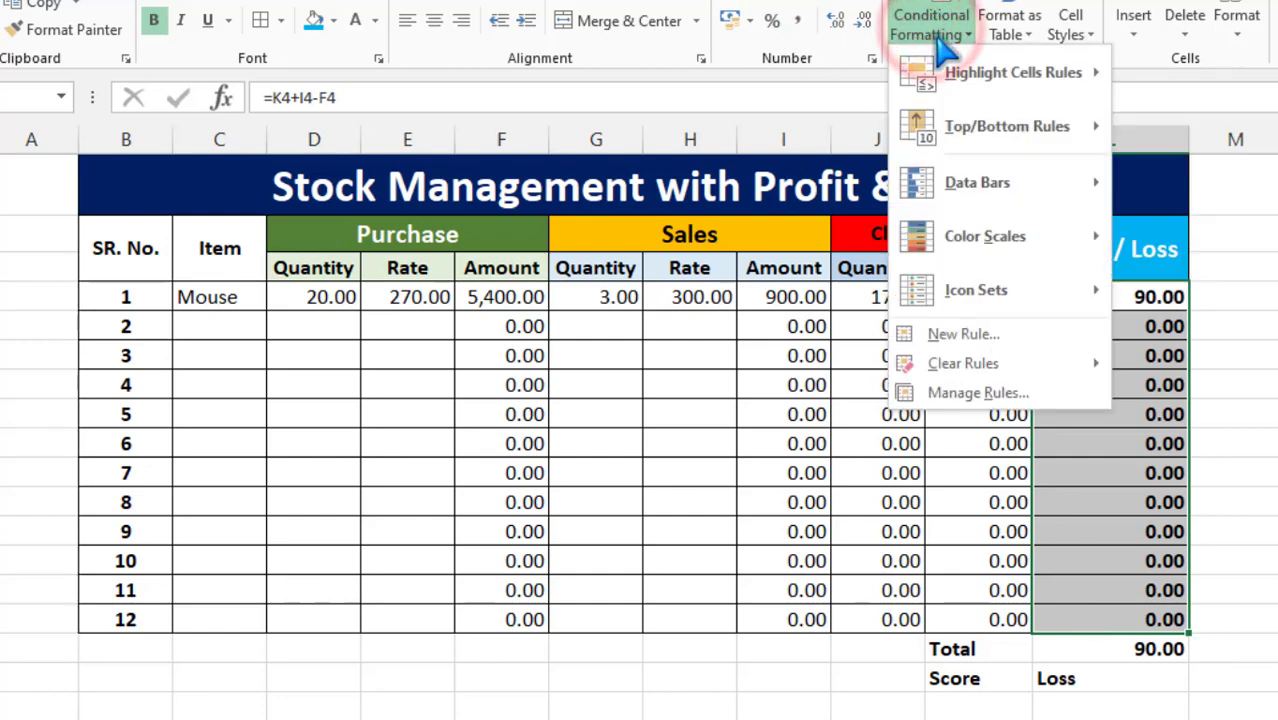
{"action": "mouse_move", "coordinate": [965, 76]}
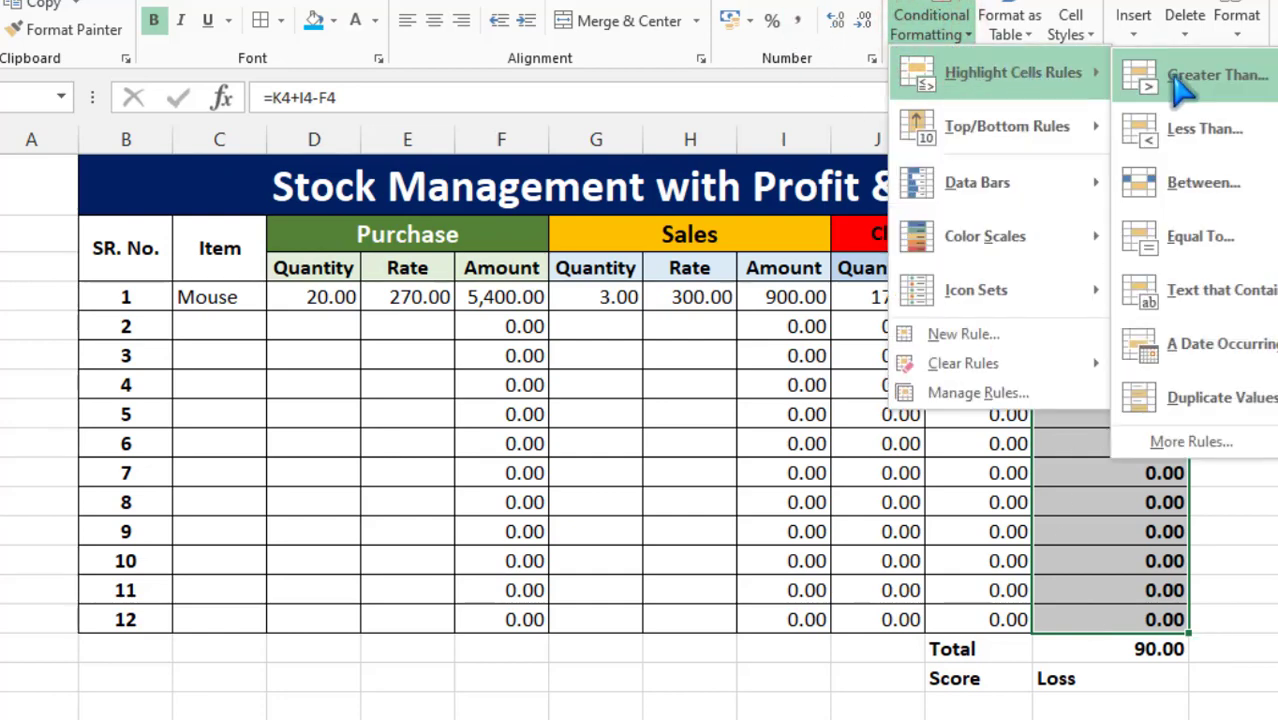
{"action": "left_click", "coordinate": [1215, 80]}
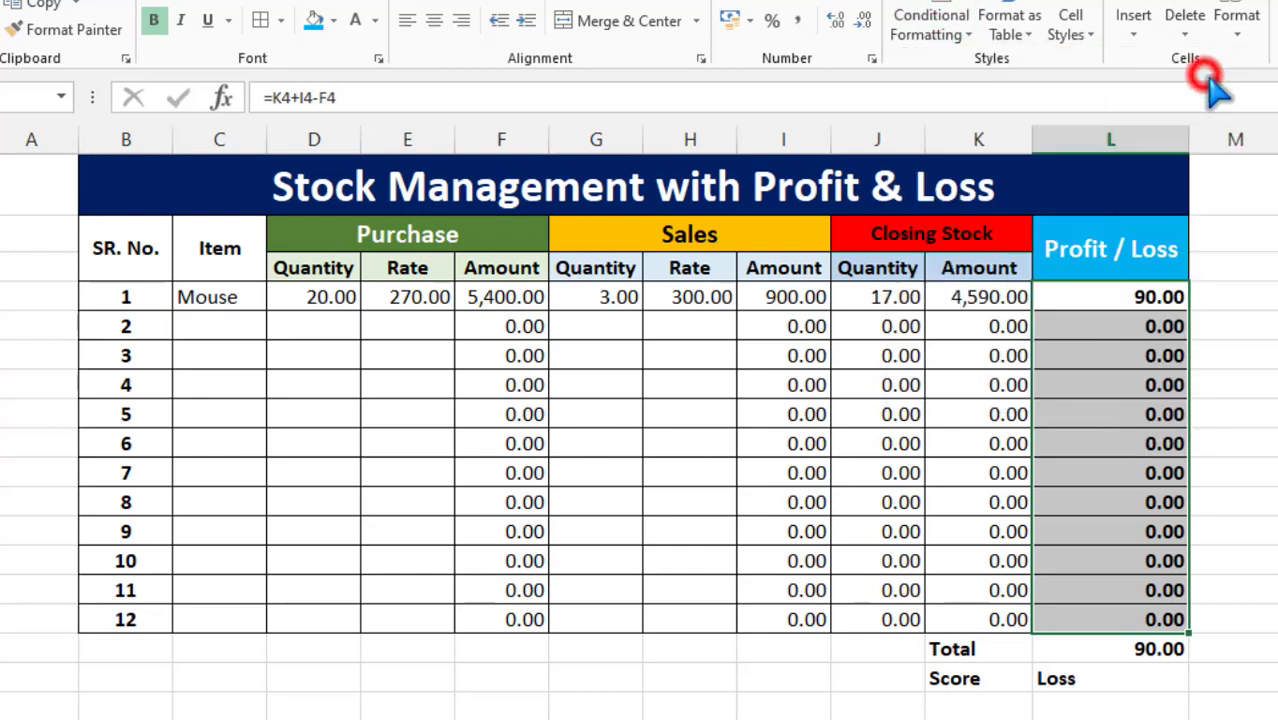
{"action": "left_click", "coordinate": [367, 329]}
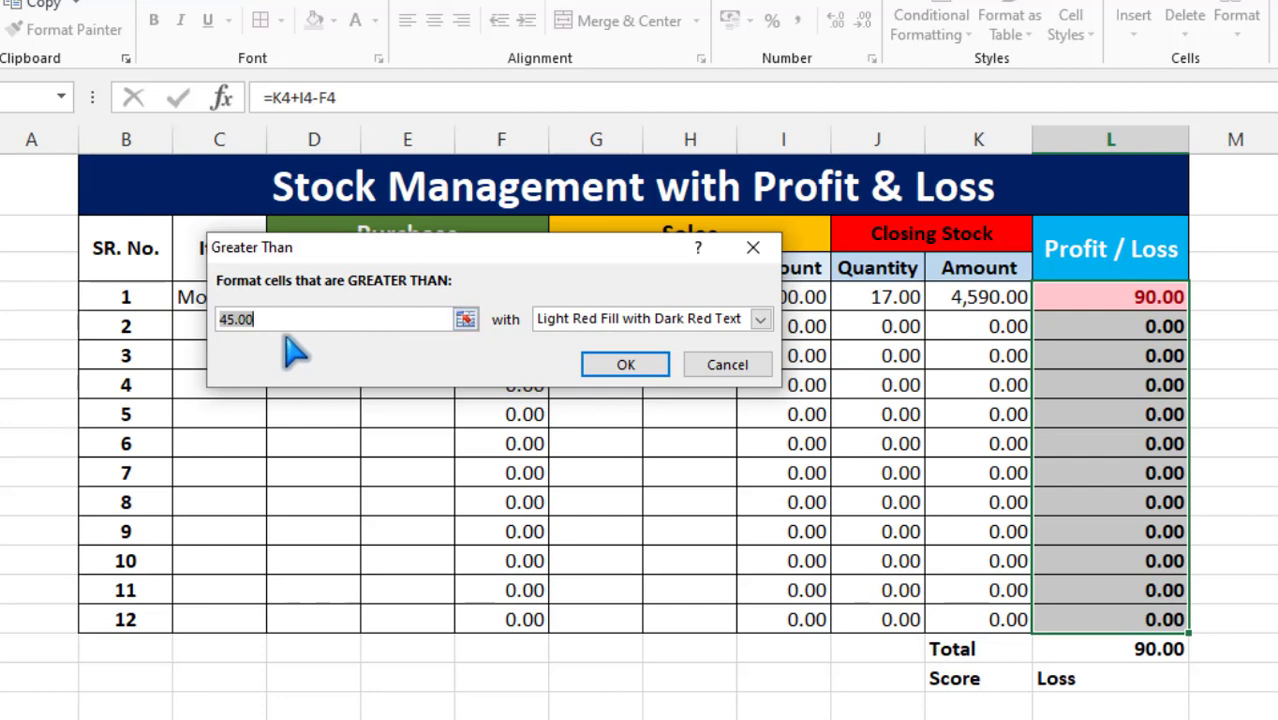
{"action": "left_click", "coordinate": [761, 319]}
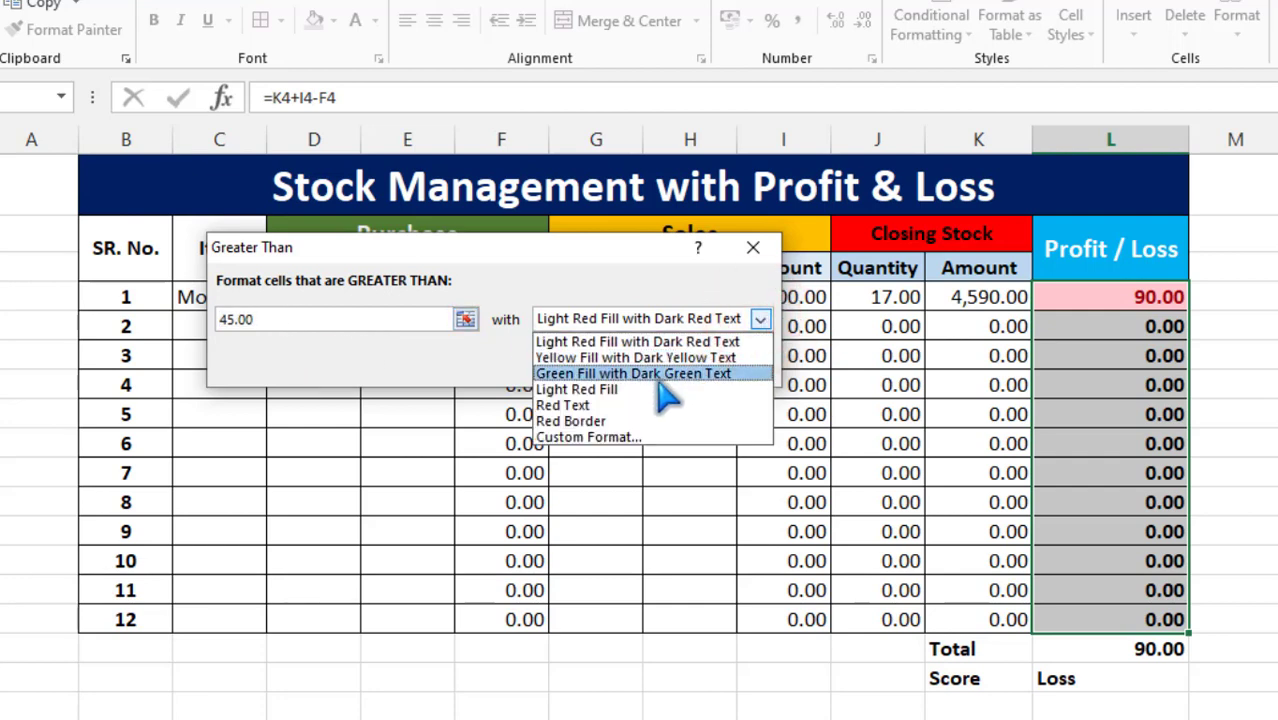
{"action": "left_click", "coordinate": [620, 373]}
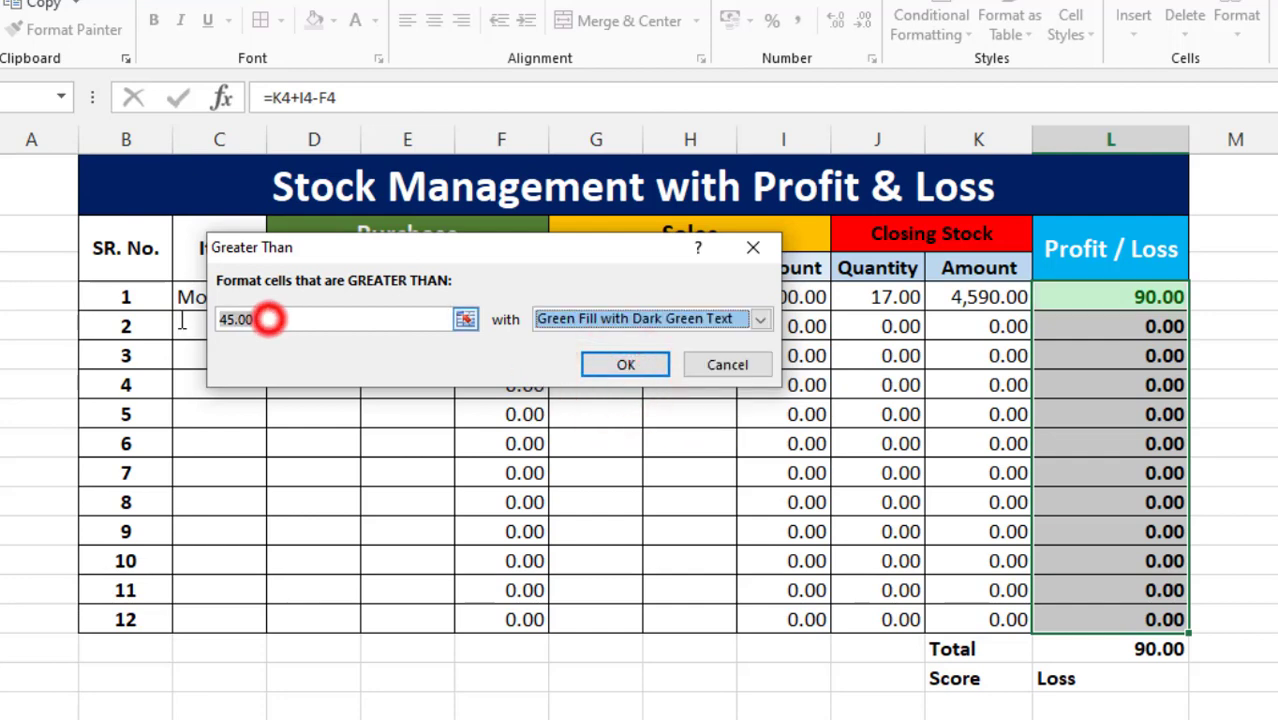
{"action": "left_click_drag", "start_coordinate": [265, 318], "coordinate": [174, 322]}
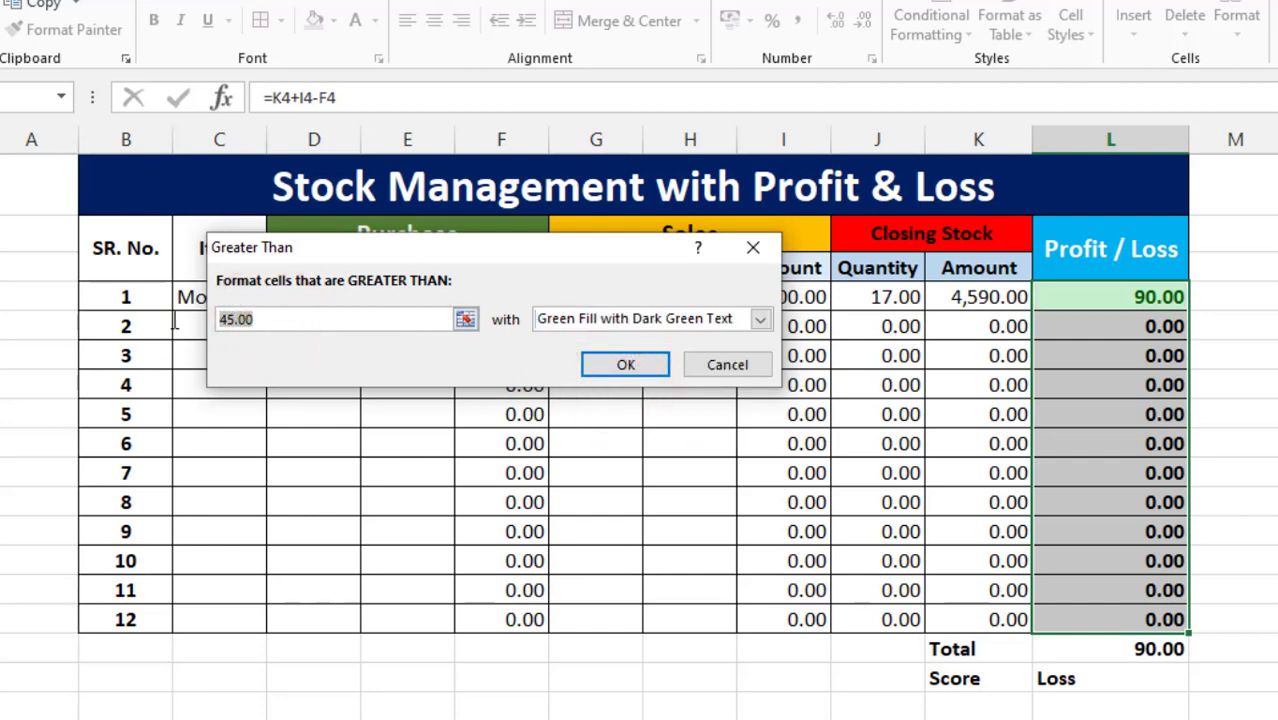
{"action": "type", "text": "1000"}
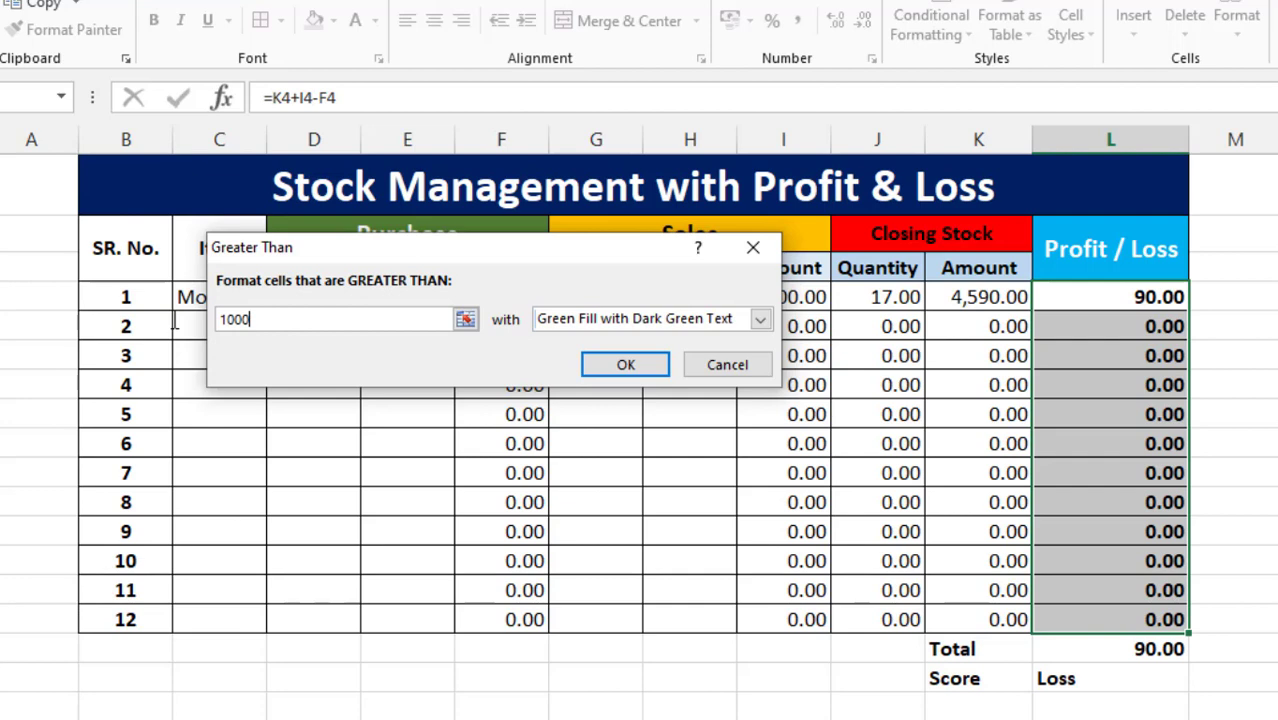
{"action": "left_click", "coordinate": [627, 366]}
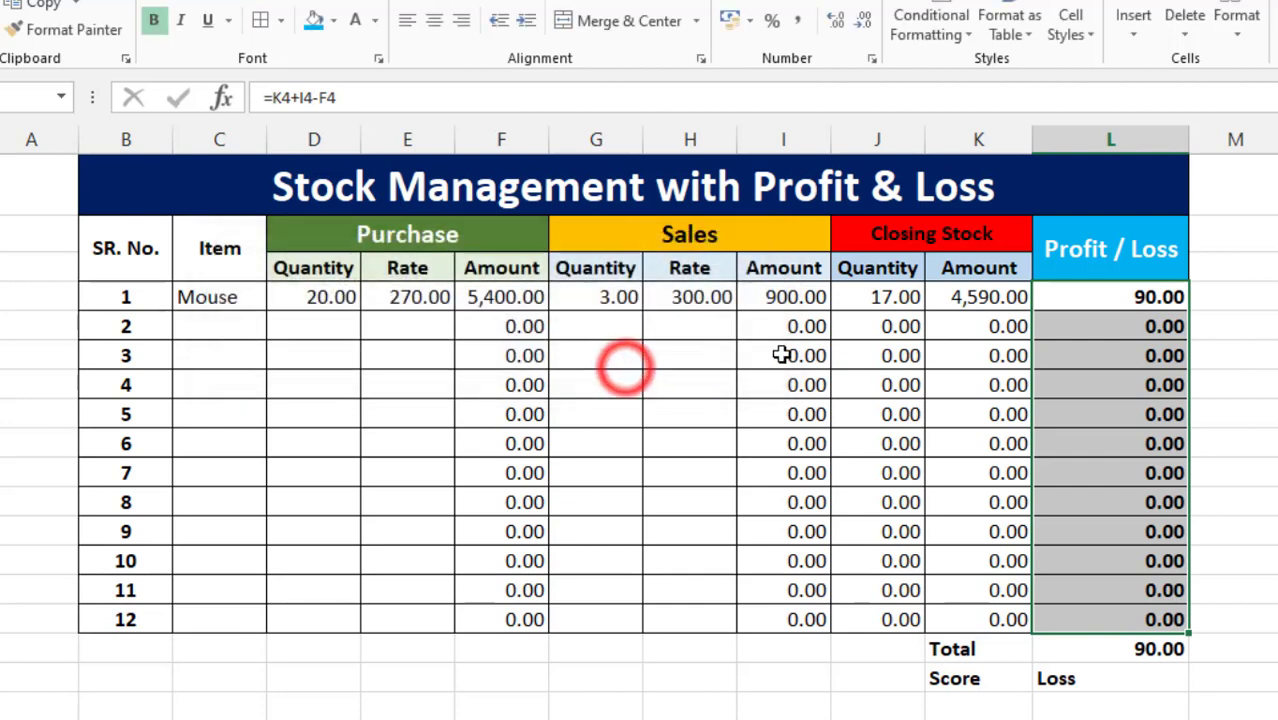
{"action": "left_click", "coordinate": [1135, 360]}
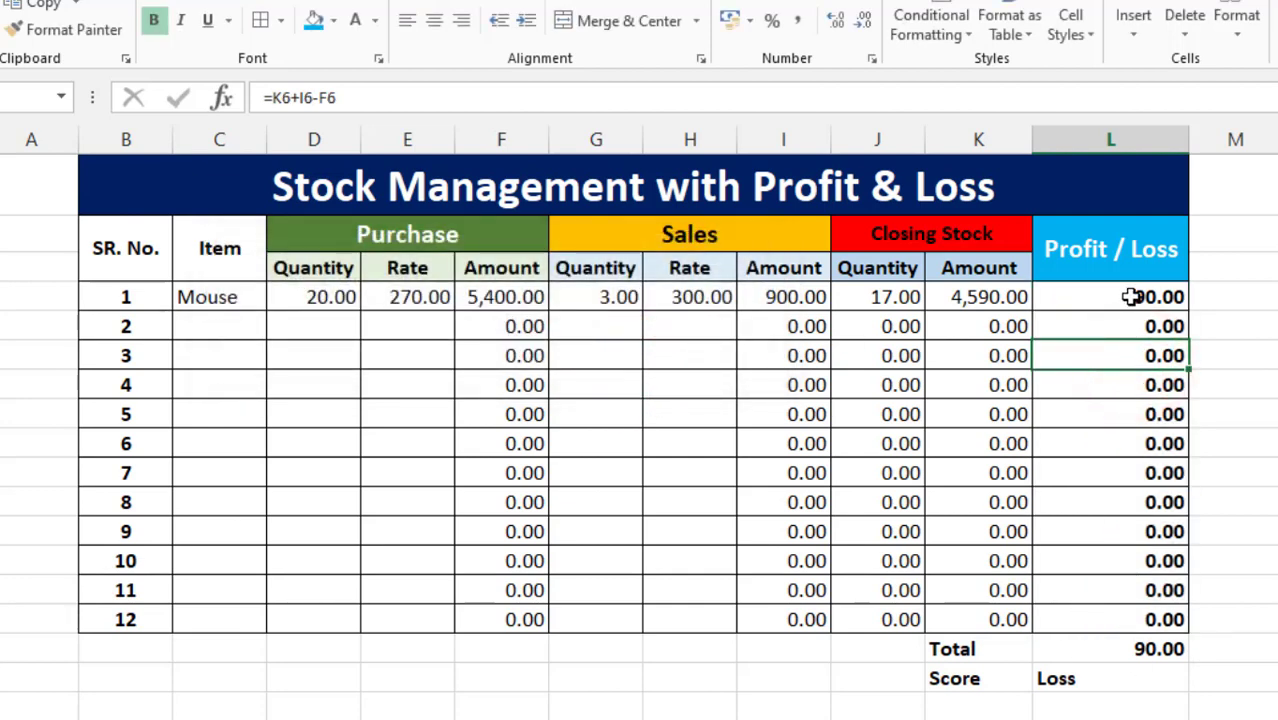
Step: Add a Less Than highlight rule to L4:L15 with value 45 and Light Red Fill with Dark Red Text
{"action": "left_click_drag", "start_coordinate": [1131, 296], "coordinate": [1178, 650]}
{"action": "left_click", "coordinate": [1103, 385]}
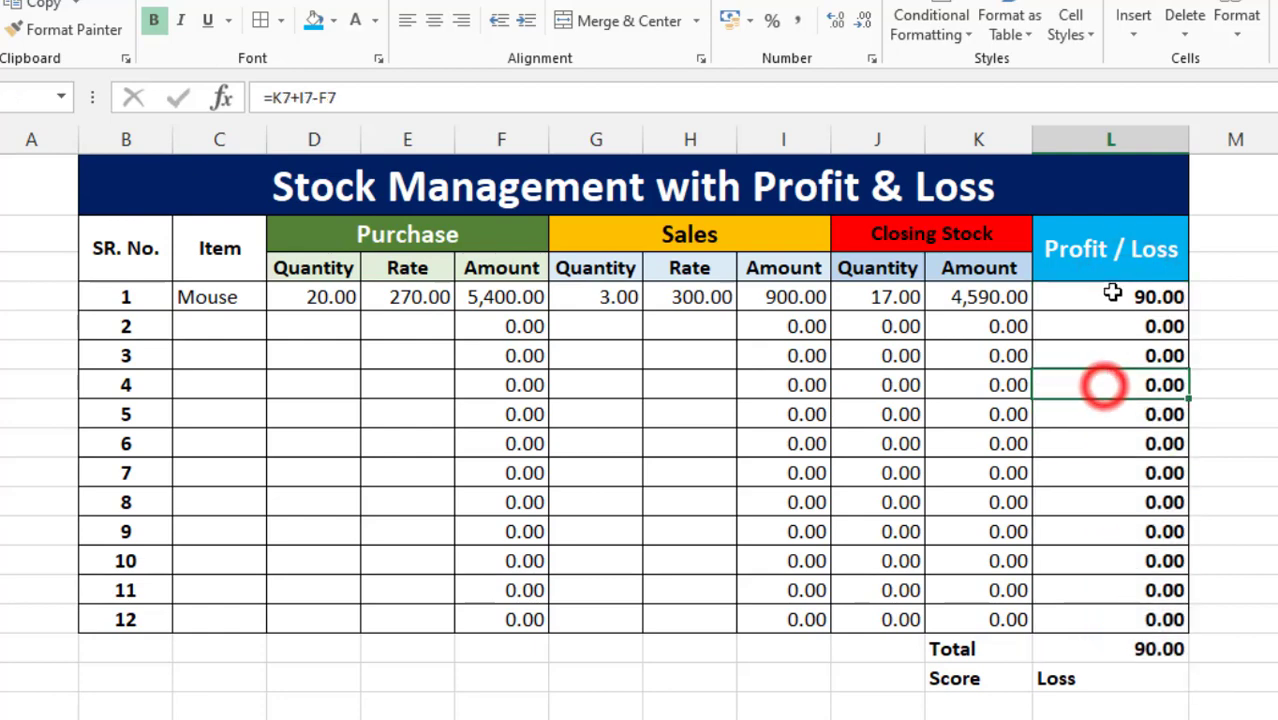
{"action": "left_click_drag", "start_coordinate": [1112, 296], "coordinate": [1135, 620]}
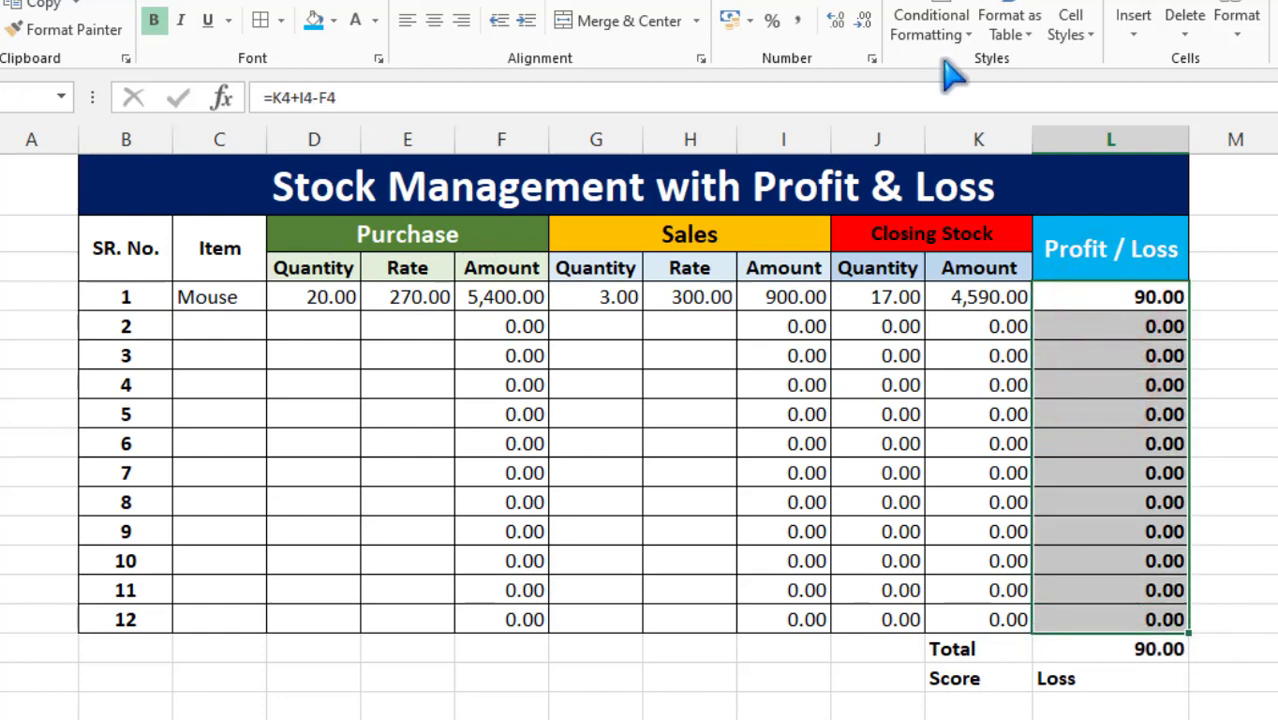
{"action": "left_click", "coordinate": [932, 25]}
{"action": "mouse_move", "coordinate": [1010, 74]}
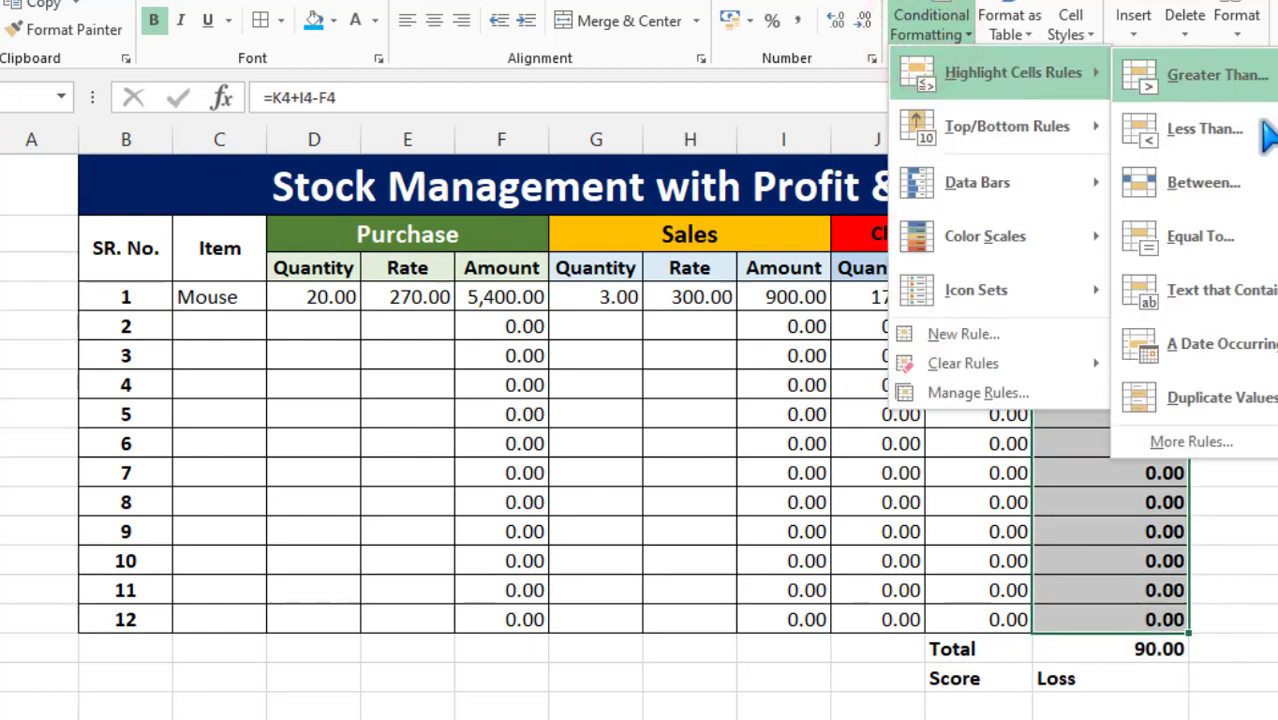
{"action": "left_click", "coordinate": [1200, 129]}
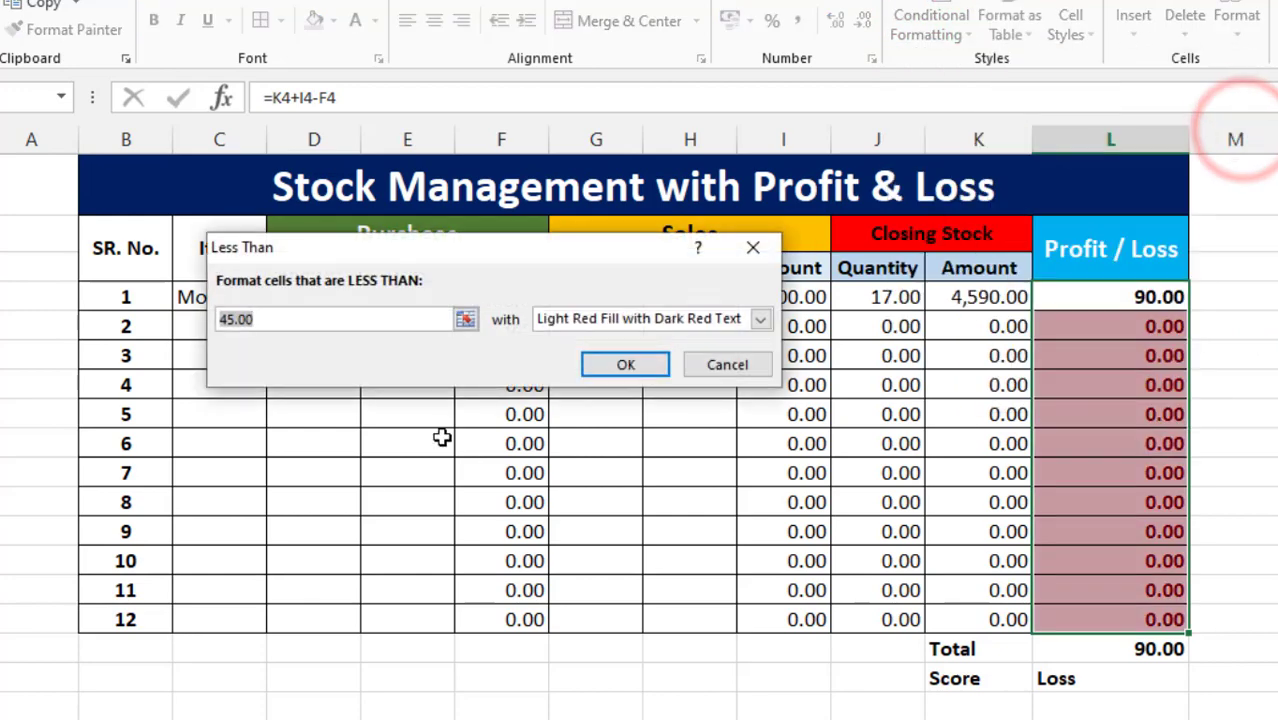
{"action": "left_click", "coordinate": [622, 365]}
{"action": "left_click", "coordinate": [1107, 440]}
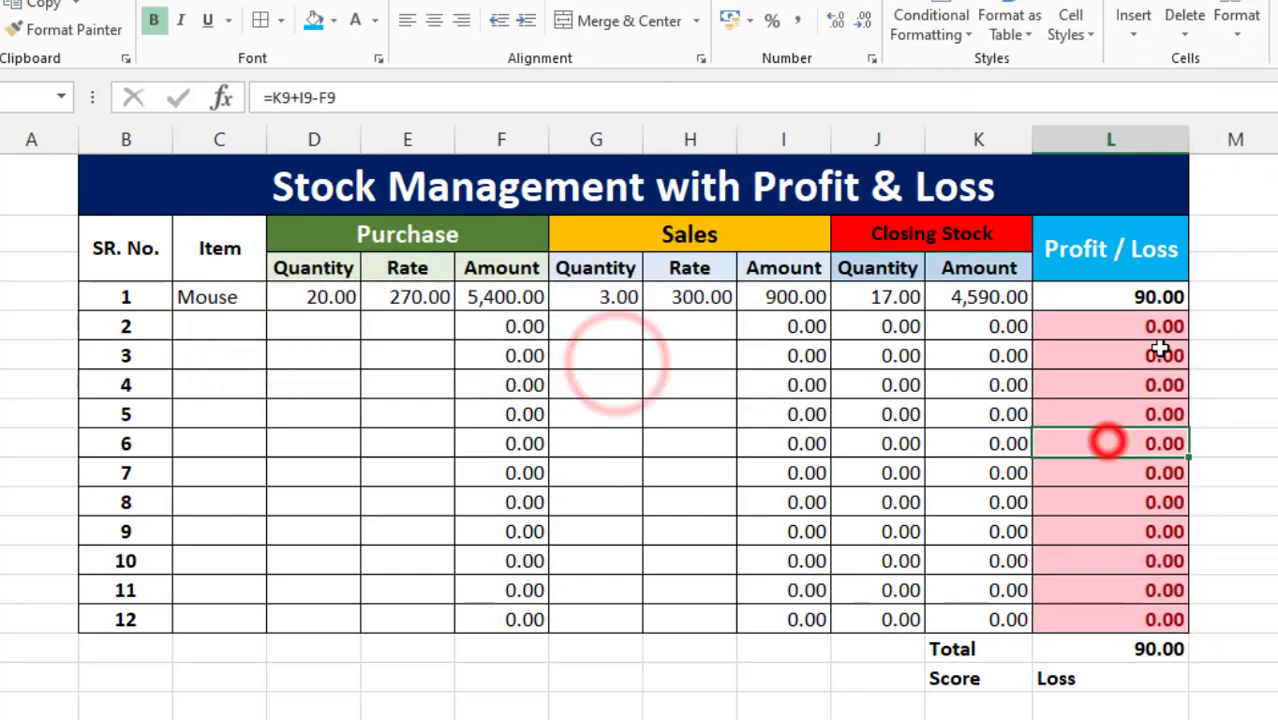
Step: Add another Greater Than rule to L4:L15, using value 45 with Green Fill with Dark Green Text
{"action": "left_click", "coordinate": [1158, 296]}
{"action": "left_click_drag", "start_coordinate": [1110, 292], "coordinate": [1121, 619]}
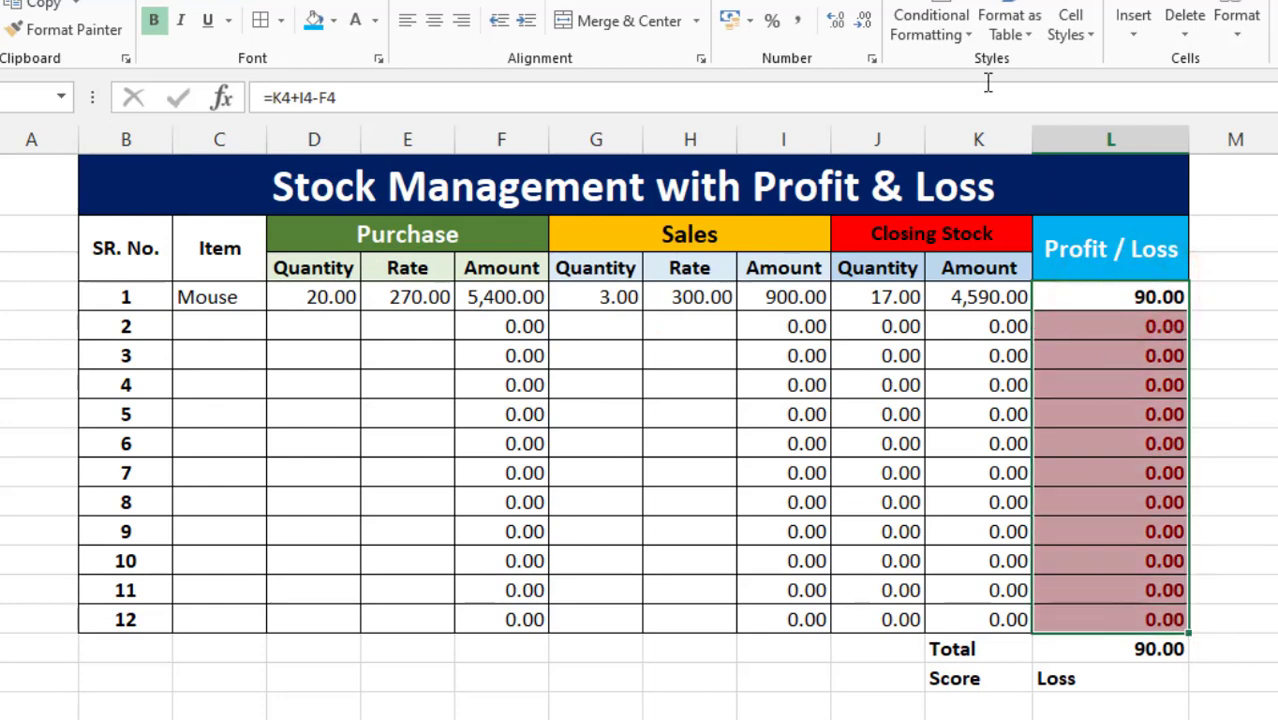
{"action": "left_click", "coordinate": [940, 24]}
{"action": "left_click", "coordinate": [964, 70]}
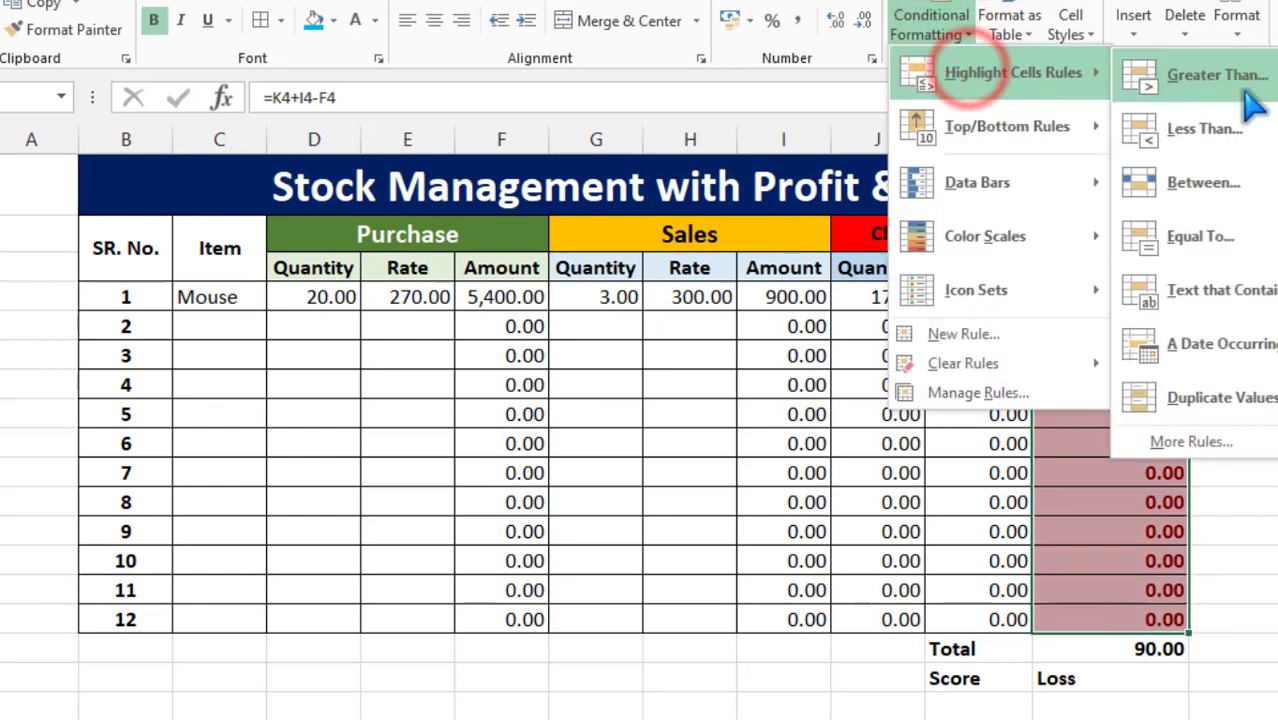
{"action": "left_click", "coordinate": [1235, 70]}
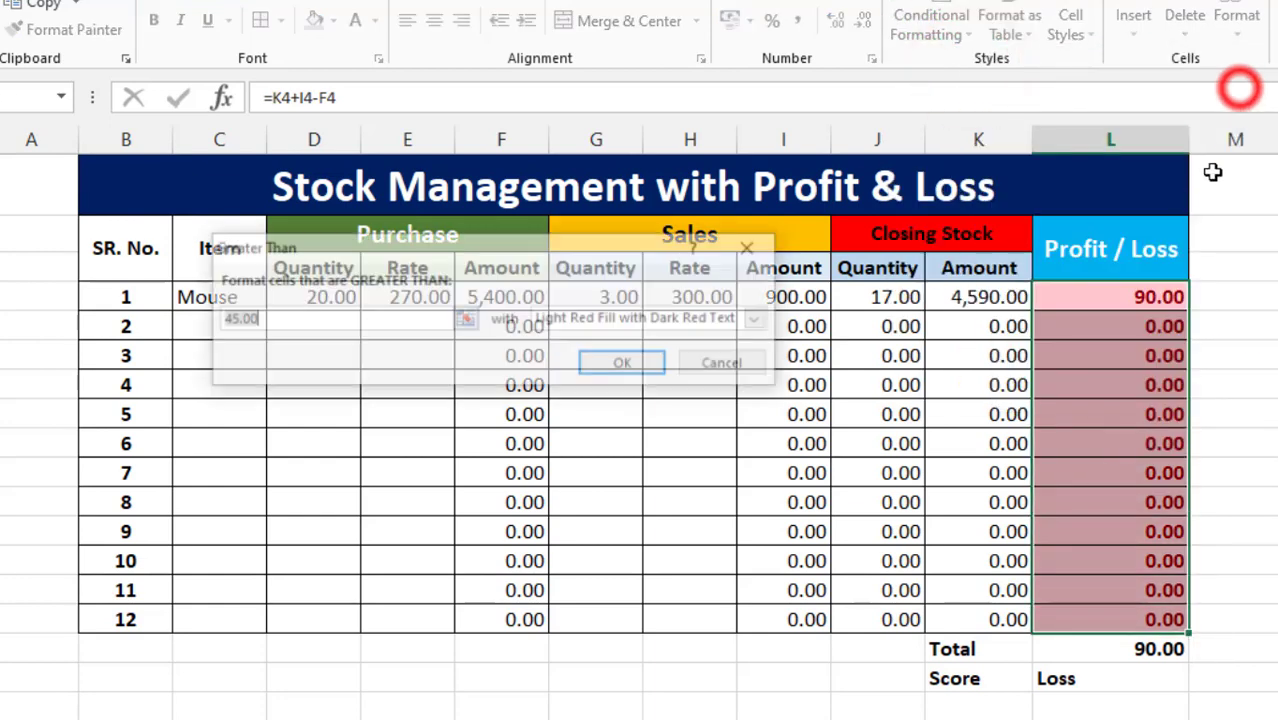
{"action": "left_click", "coordinate": [760, 318]}
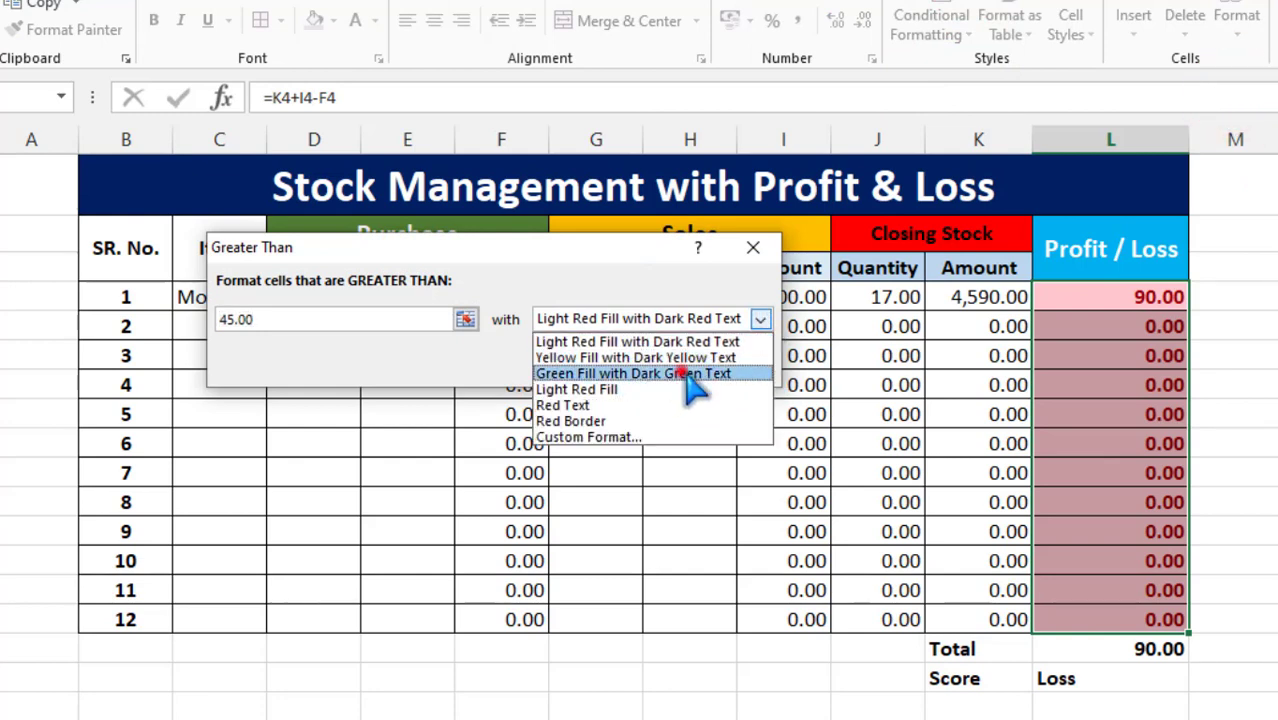
{"action": "left_click", "coordinate": [673, 373]}
{"action": "left_click", "coordinate": [620, 364]}
{"action": "left_click", "coordinate": [1096, 411]}
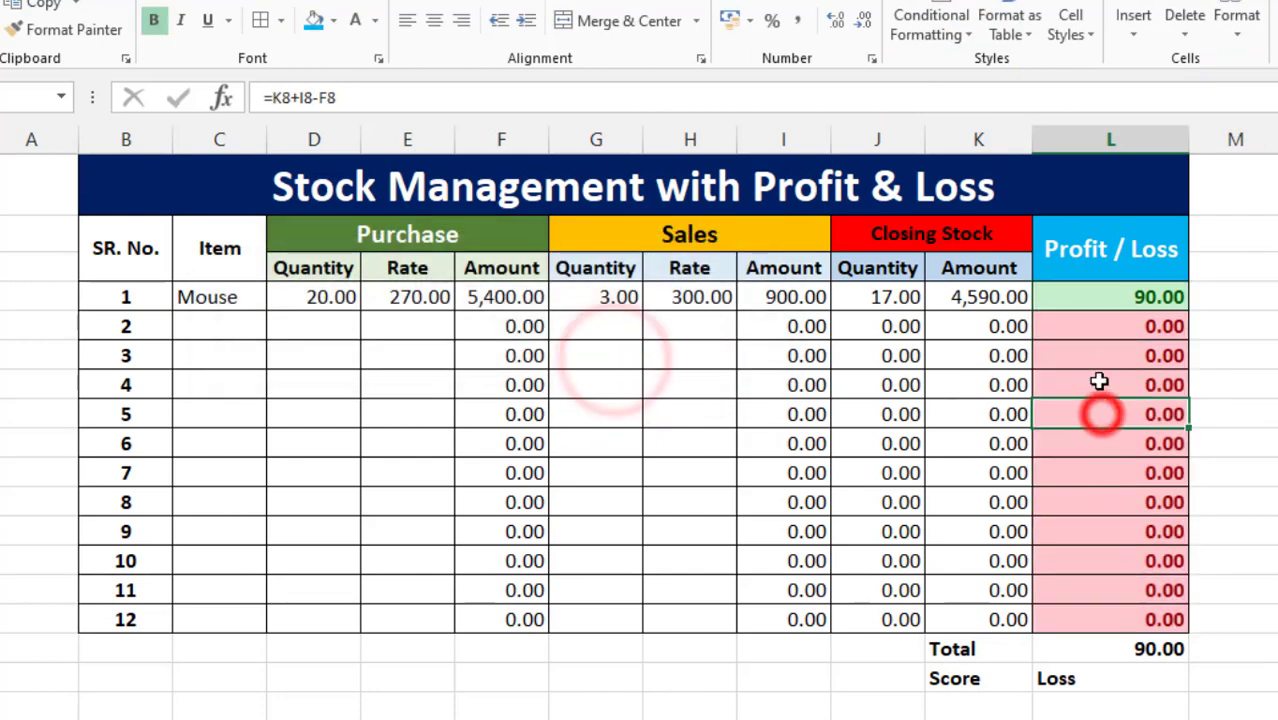
{"action": "left_click", "coordinate": [1092, 490]}
{"action": "left_click", "coordinate": [1094, 646]}
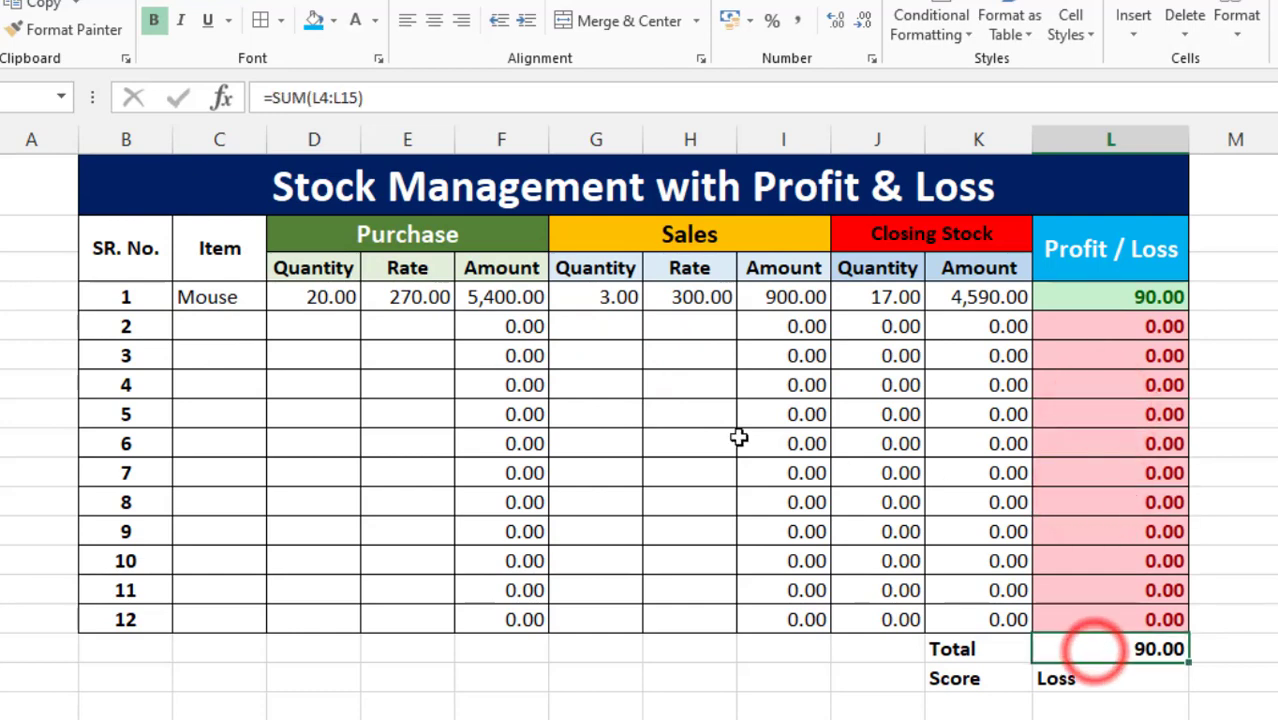
Step: Enter Keyboard as the second item in C5
{"action": "left_click", "coordinate": [198, 323]}
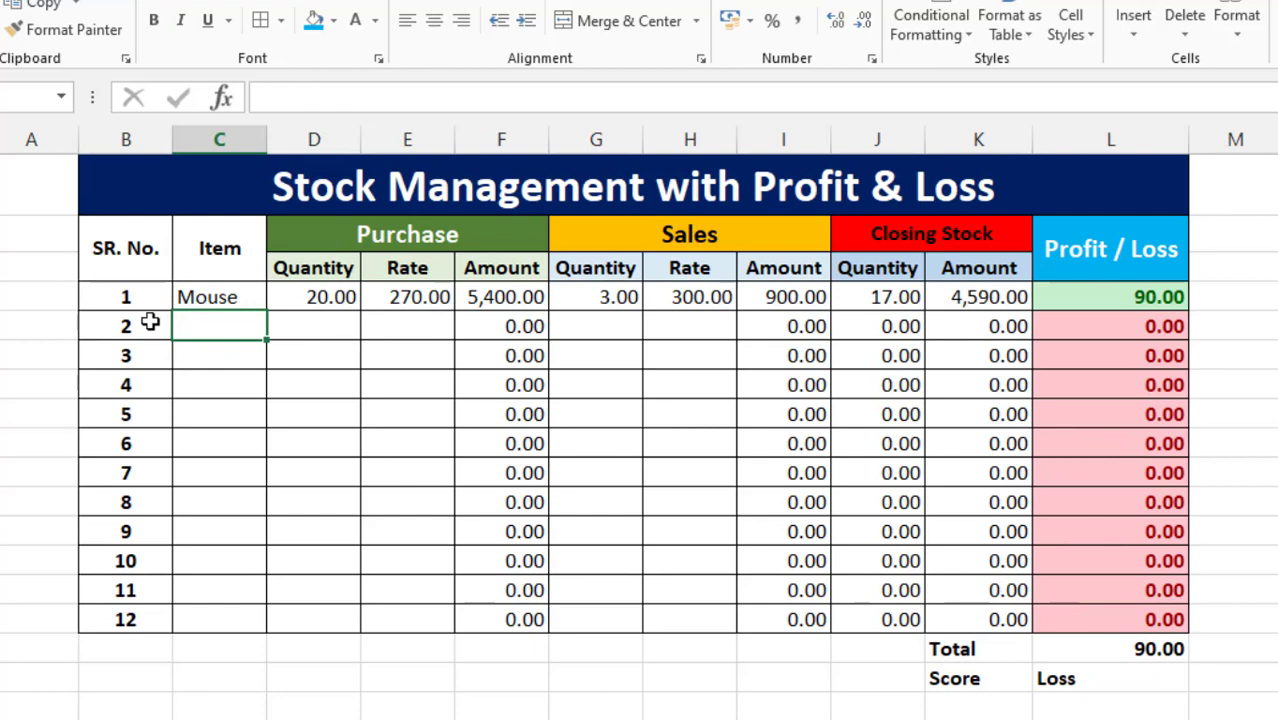
{"action": "left_click", "coordinate": [194, 328]}
{"action": "type", "text": "Keybo"}
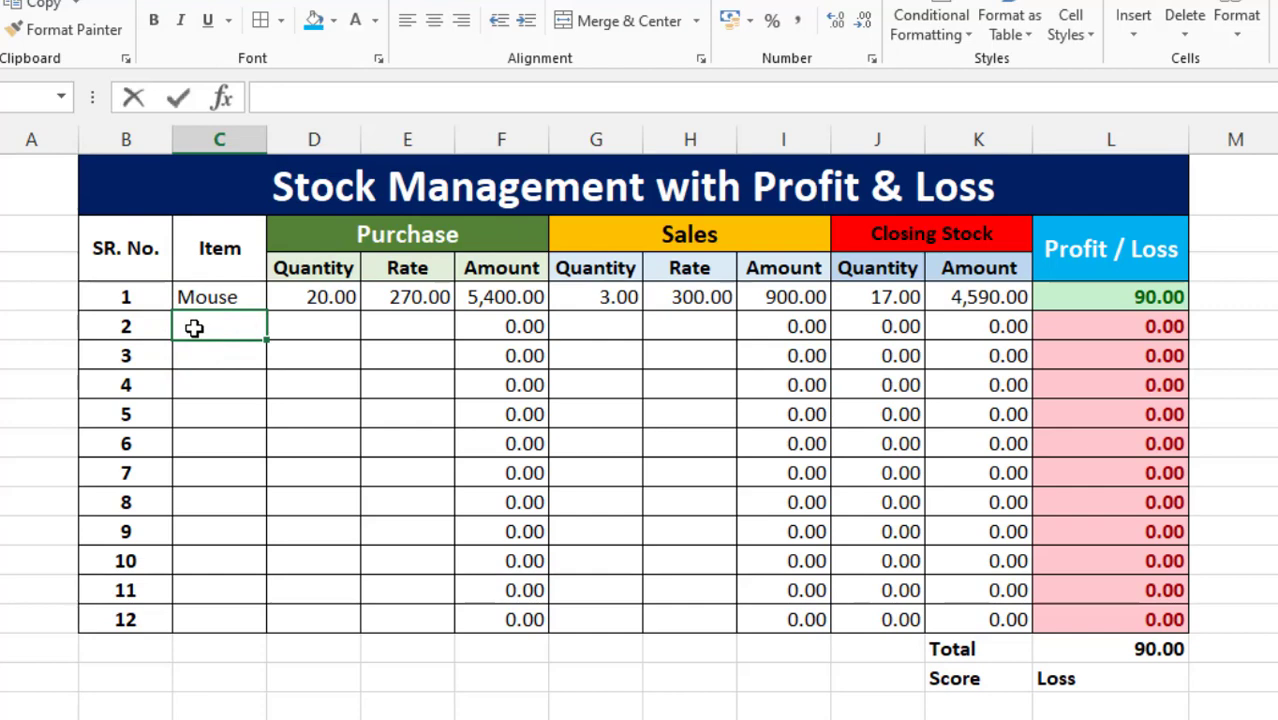
{"action": "type", "text": "ard"}
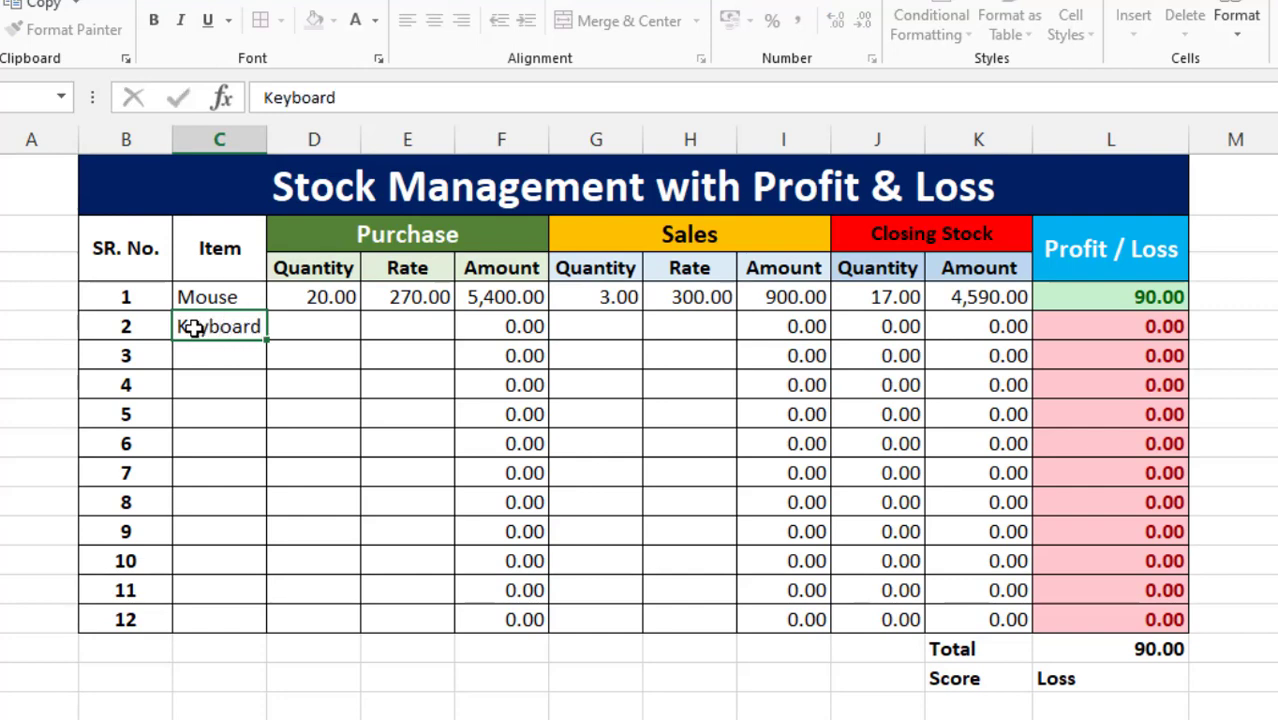
{"action": "left_click", "coordinate": [330, 342]}
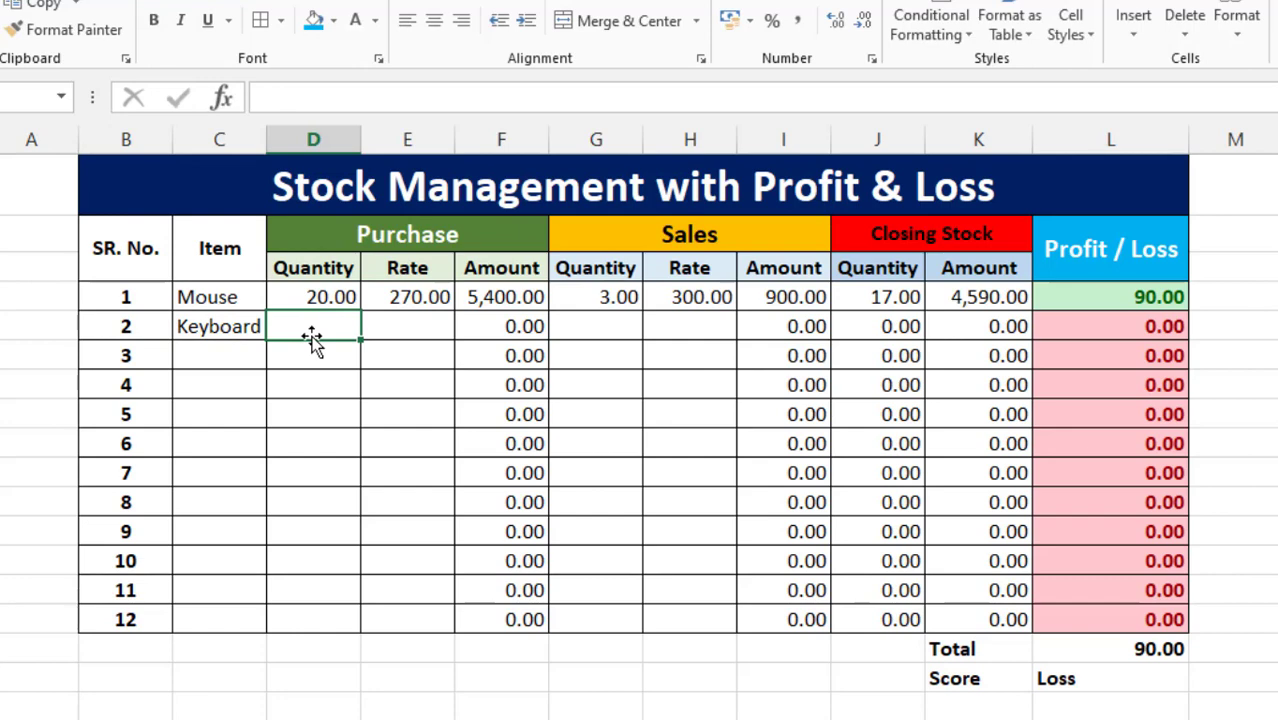
Step: Format the purchase Quantity cells D4:D15 as Number with no decimal places
{"action": "left_click", "coordinate": [333, 296]}
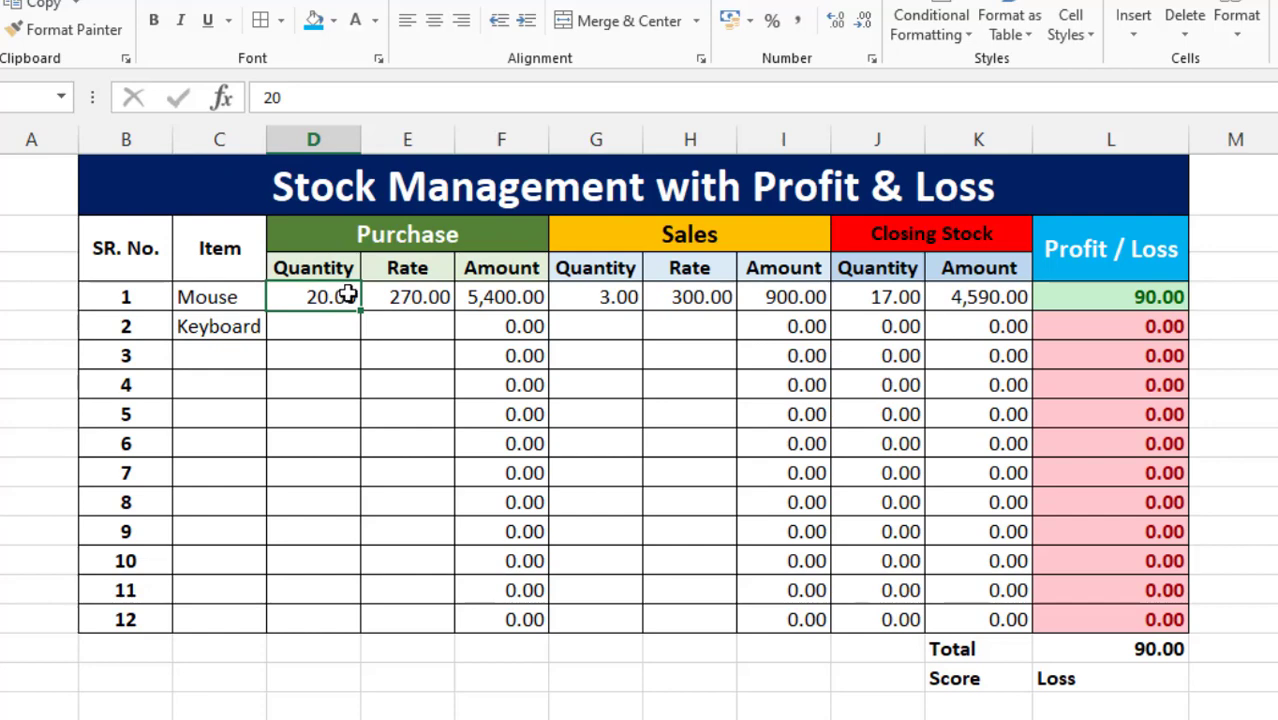
{"action": "left_click_drag", "start_coordinate": [347, 296], "coordinate": [337, 620]}
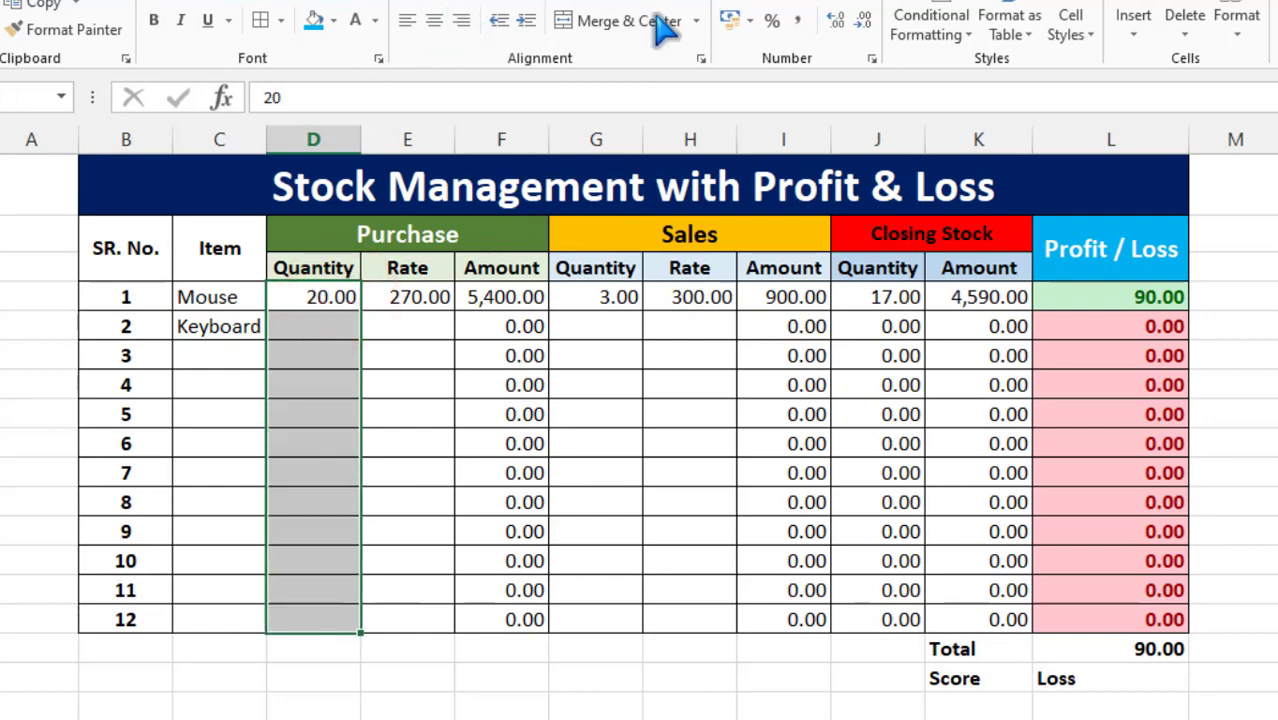
{"action": "left_click", "coordinate": [871, 58]}
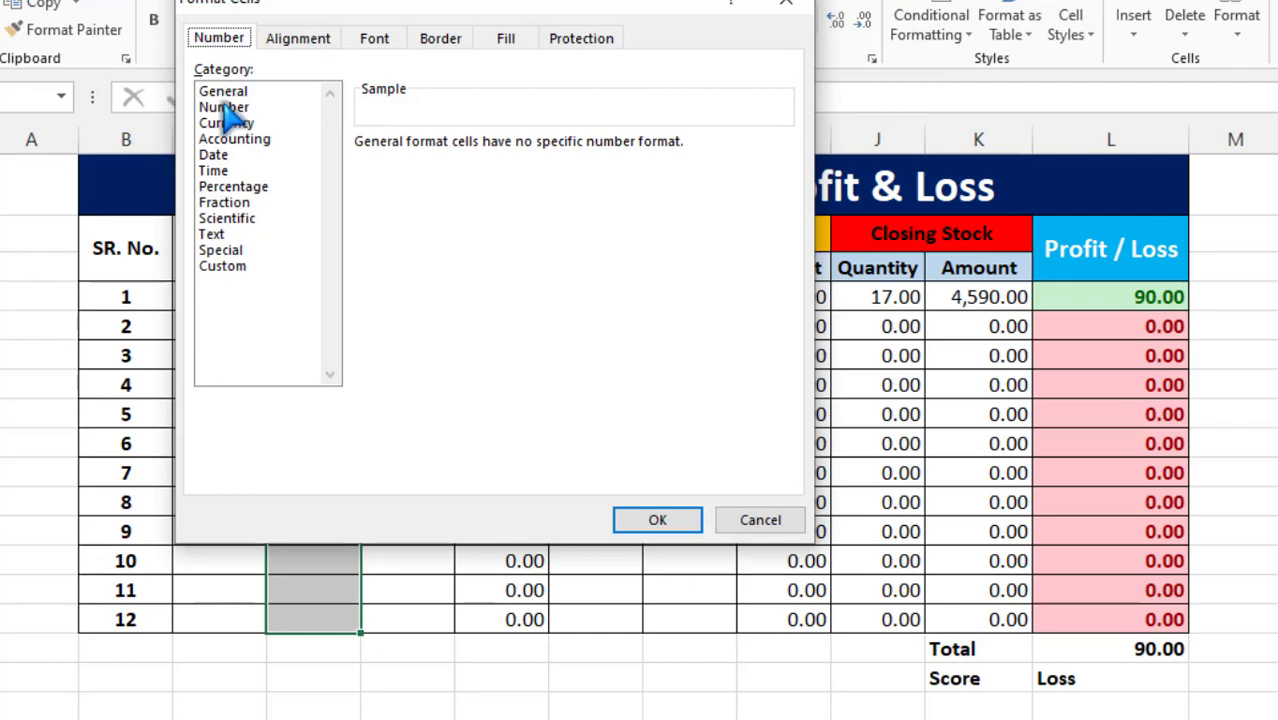
{"action": "left_click", "coordinate": [222, 107]}
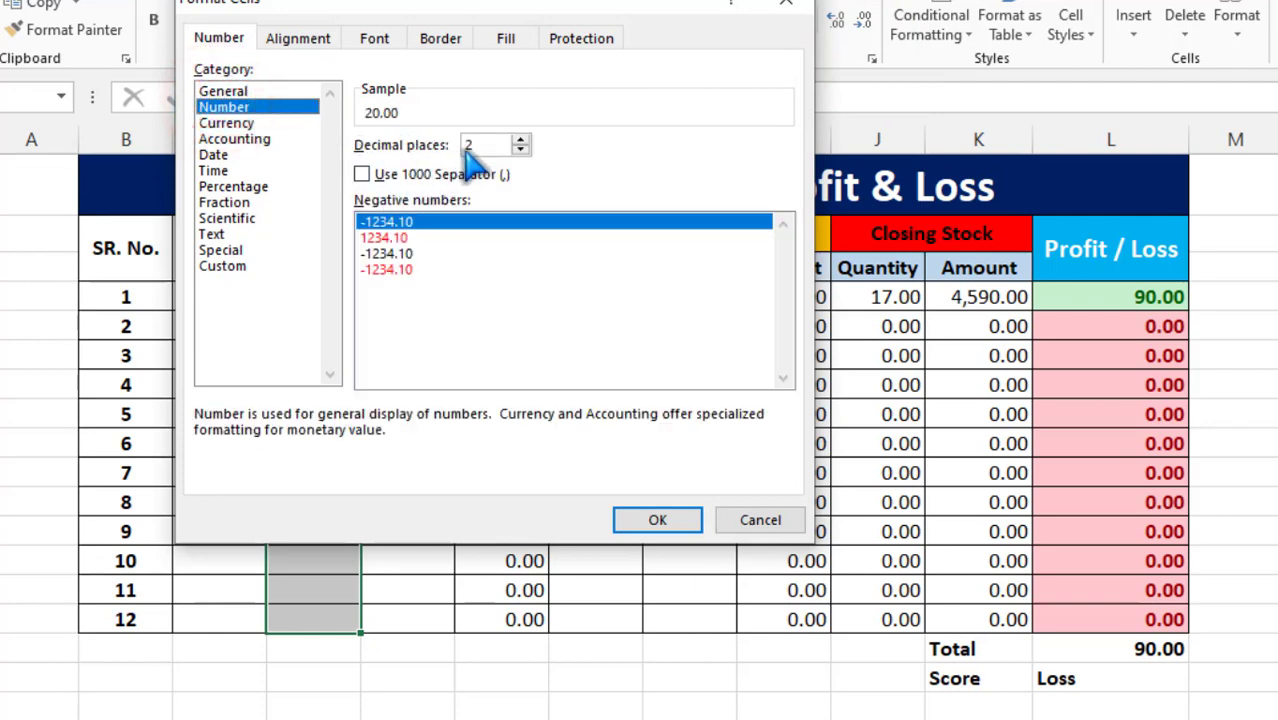
{"action": "left_click", "coordinate": [423, 105]}
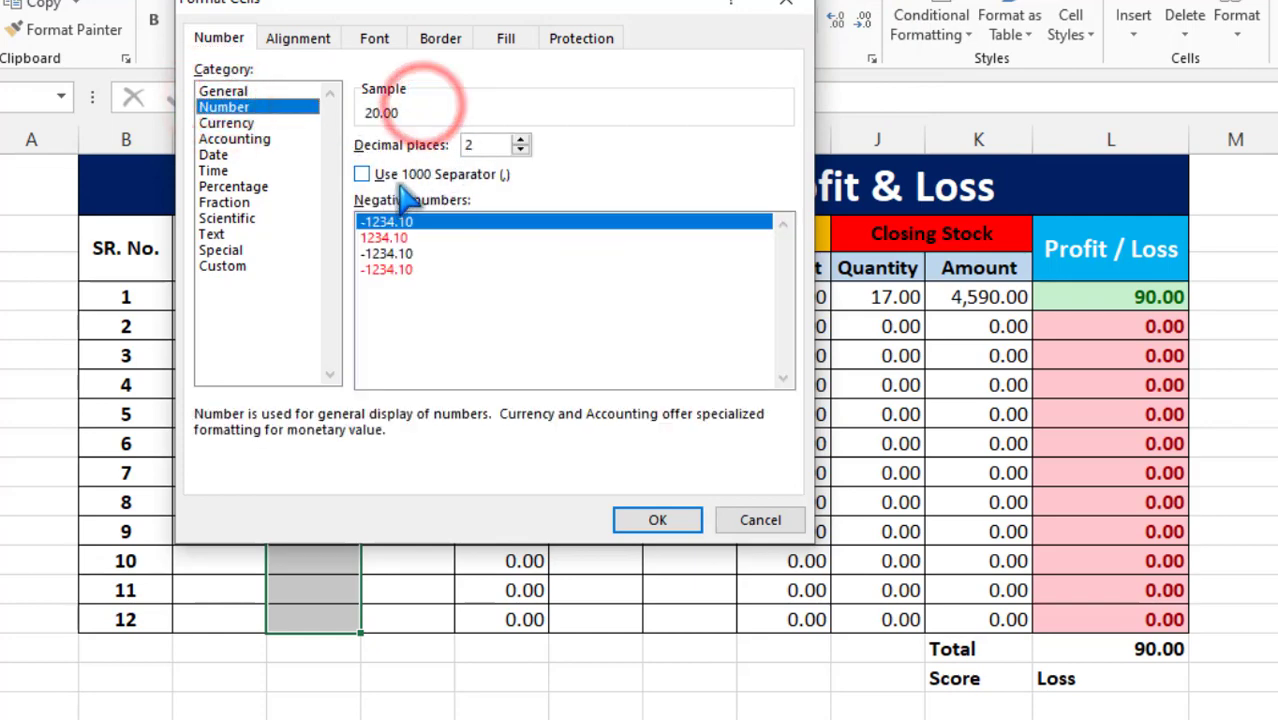
{"action": "left_click", "coordinate": [392, 238]}
{"action": "left_click", "coordinate": [480, 145]}
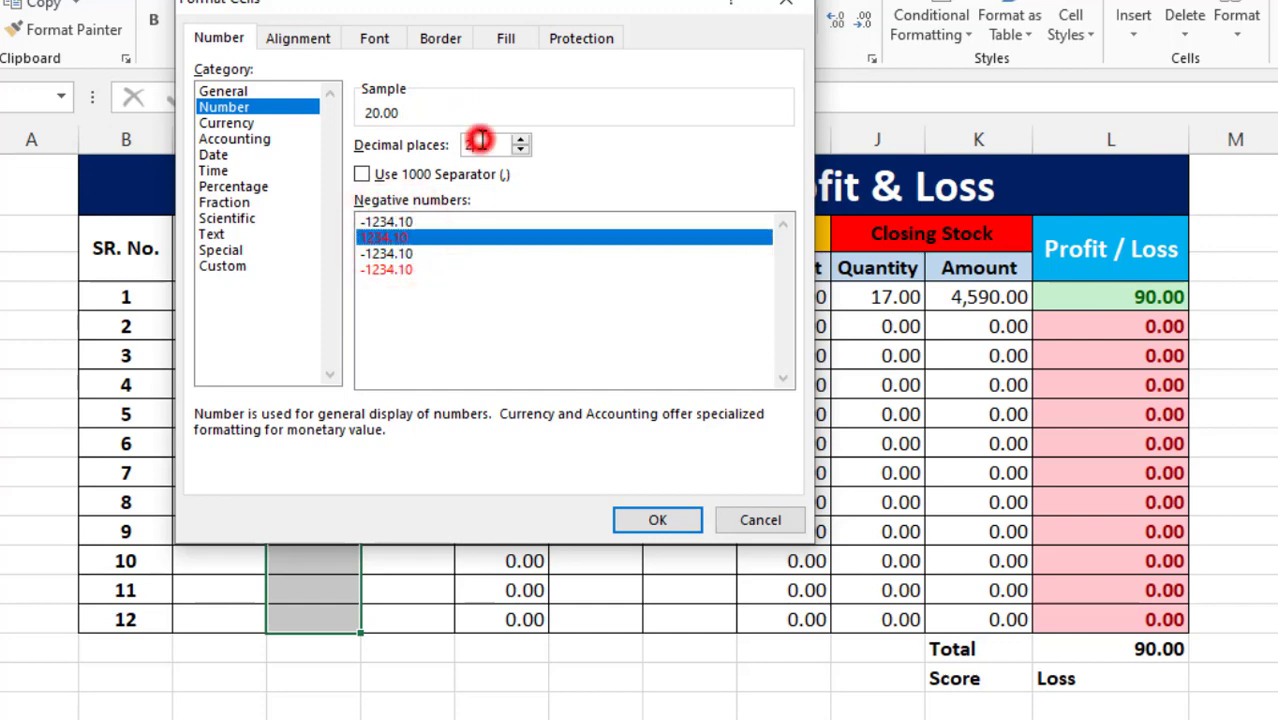
{"action": "key", "text": "BackSpace"}
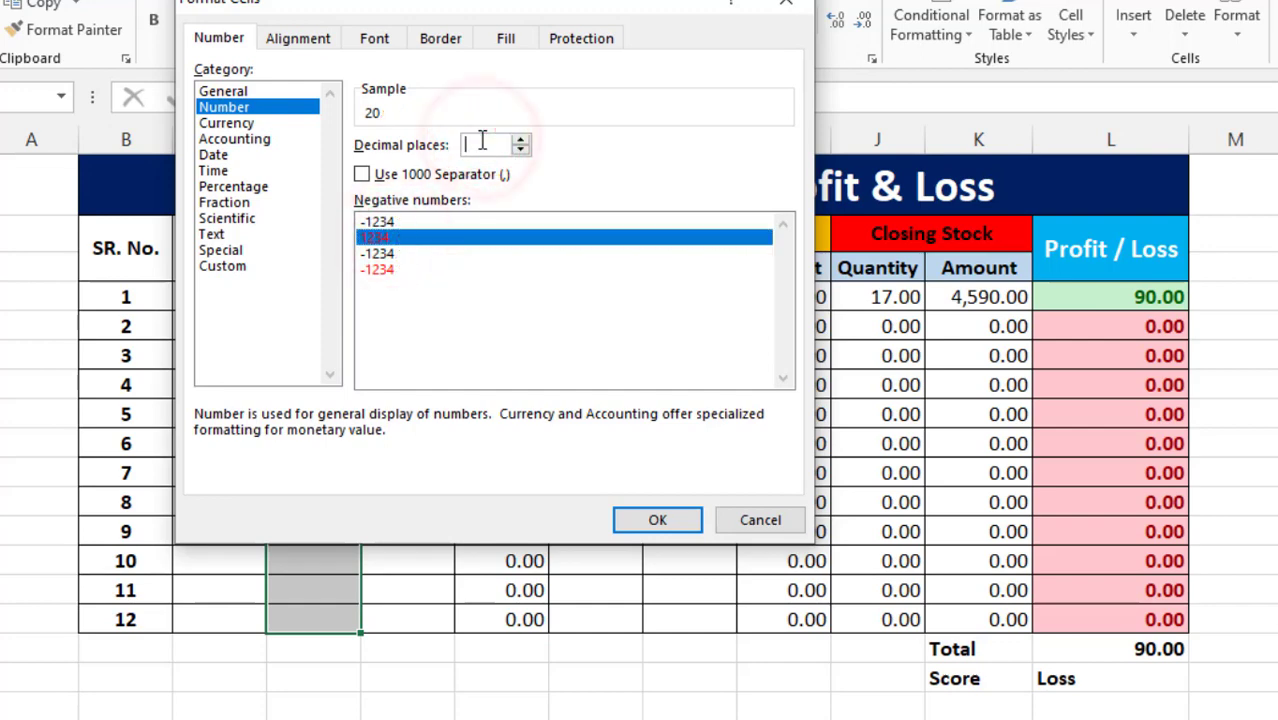
{"action": "left_click", "coordinate": [370, 221]}
{"action": "left_click", "coordinate": [628, 522]}
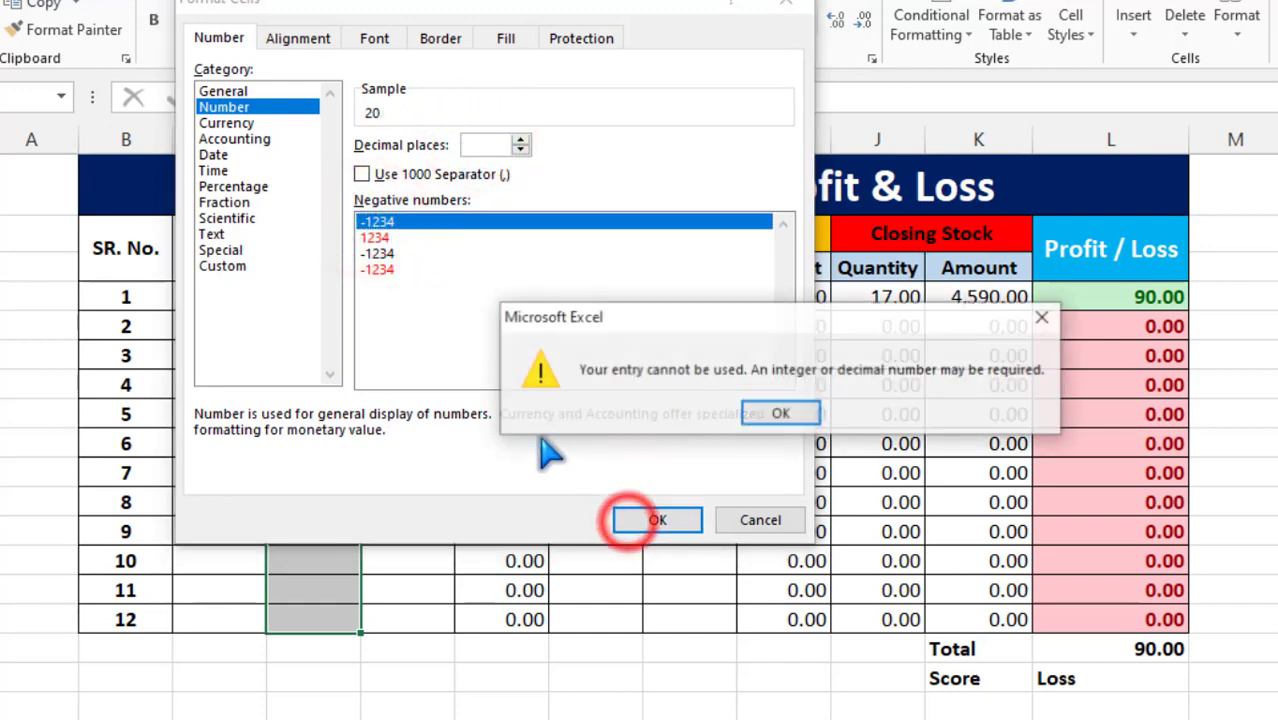
{"action": "left_click", "coordinate": [765, 413]}
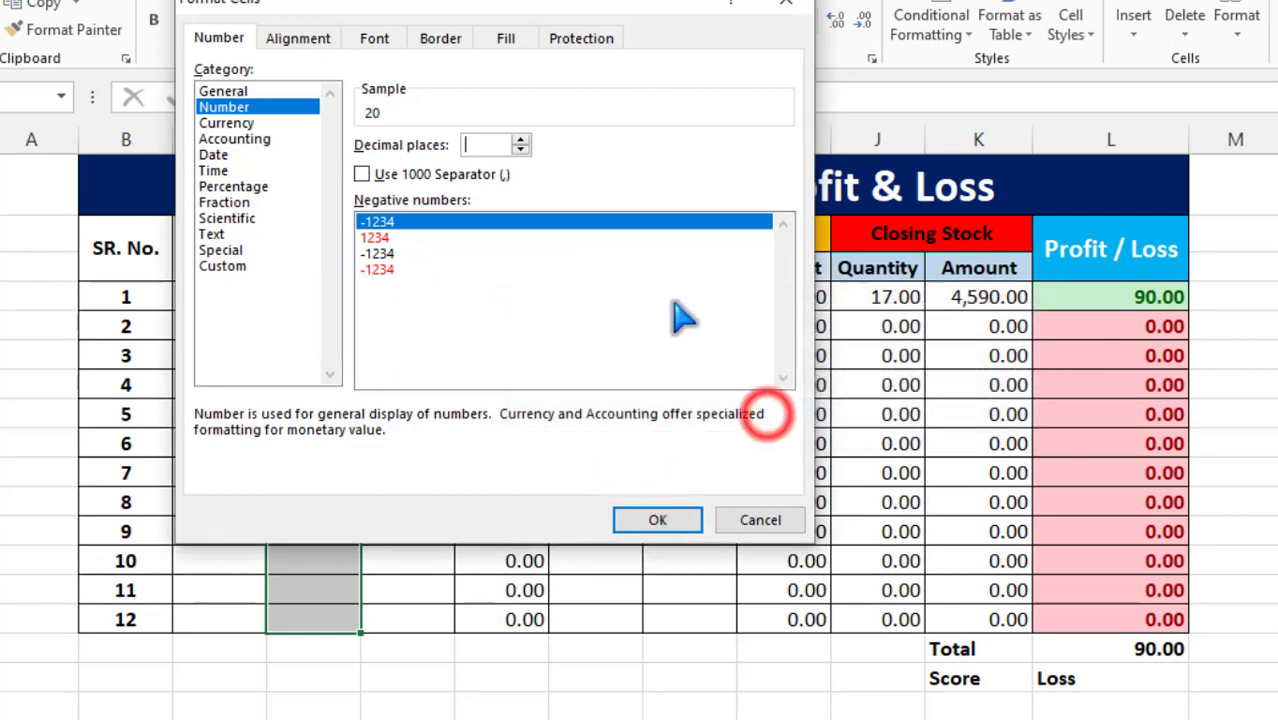
{"action": "left_click", "coordinate": [405, 238]}
{"action": "left_click", "coordinate": [660, 522]}
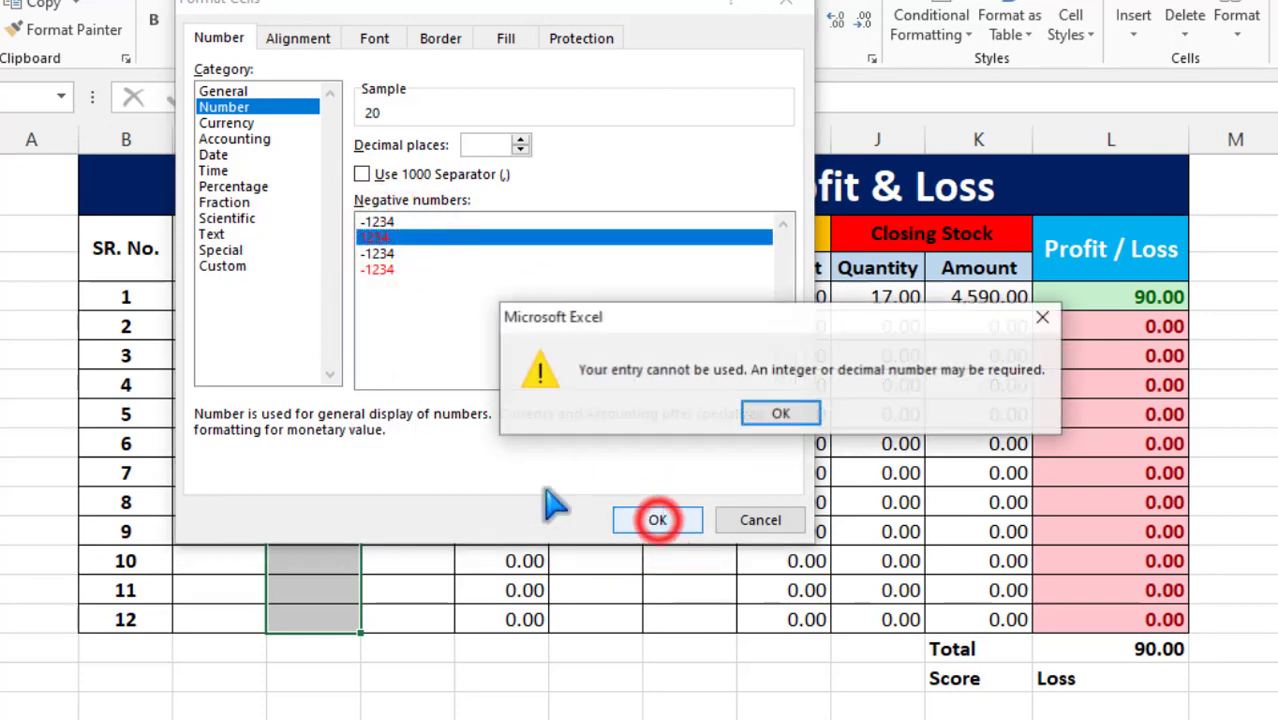
{"action": "left_click", "coordinate": [752, 415]}
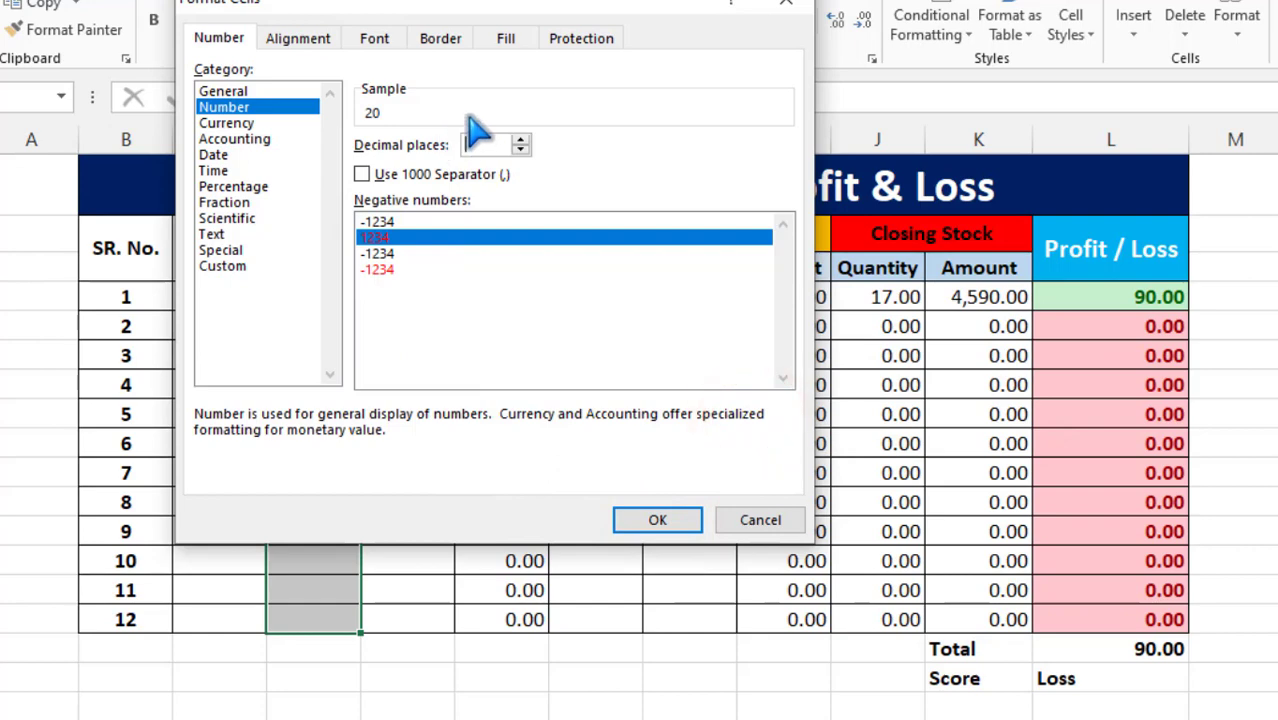
{"action": "key", "text": "Escape"}
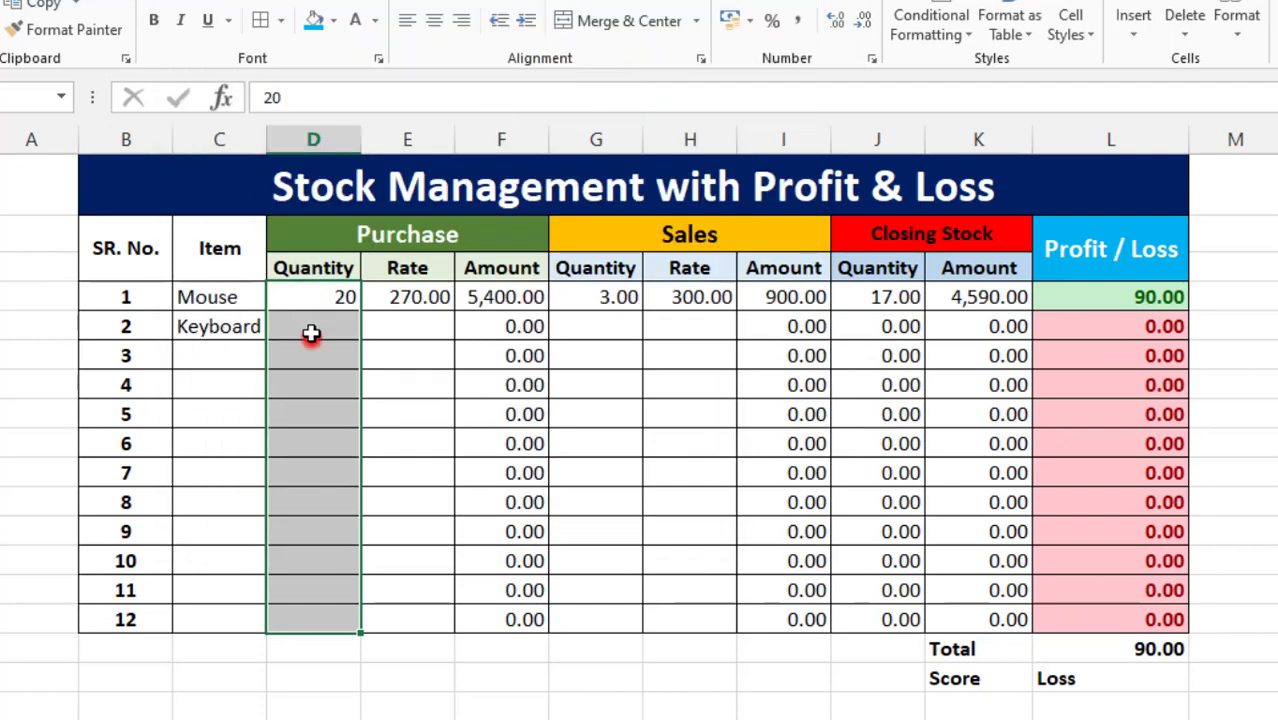
{"action": "left_click", "coordinate": [308, 331]}
{"action": "left_click", "coordinate": [313, 300]}
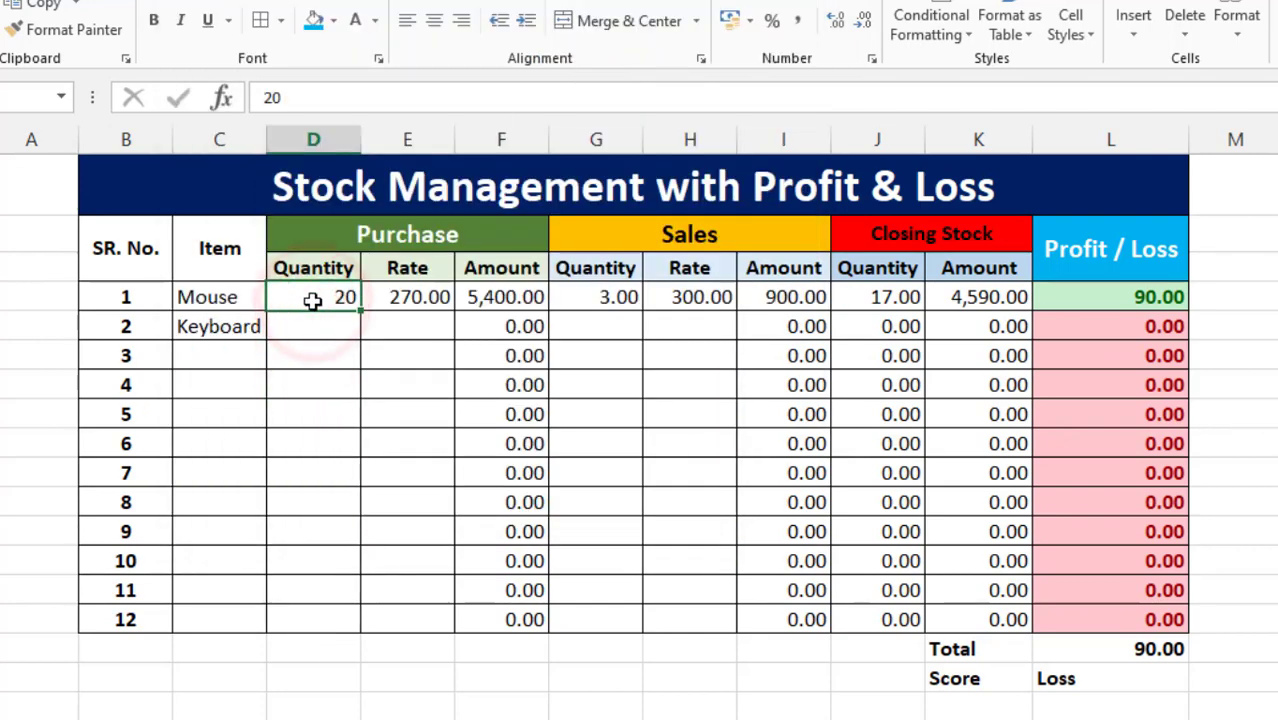
Step: Enter the Keyboard purchase in row 5 with quantity 10 and rate 300
{"action": "left_click", "coordinate": [319, 333]}
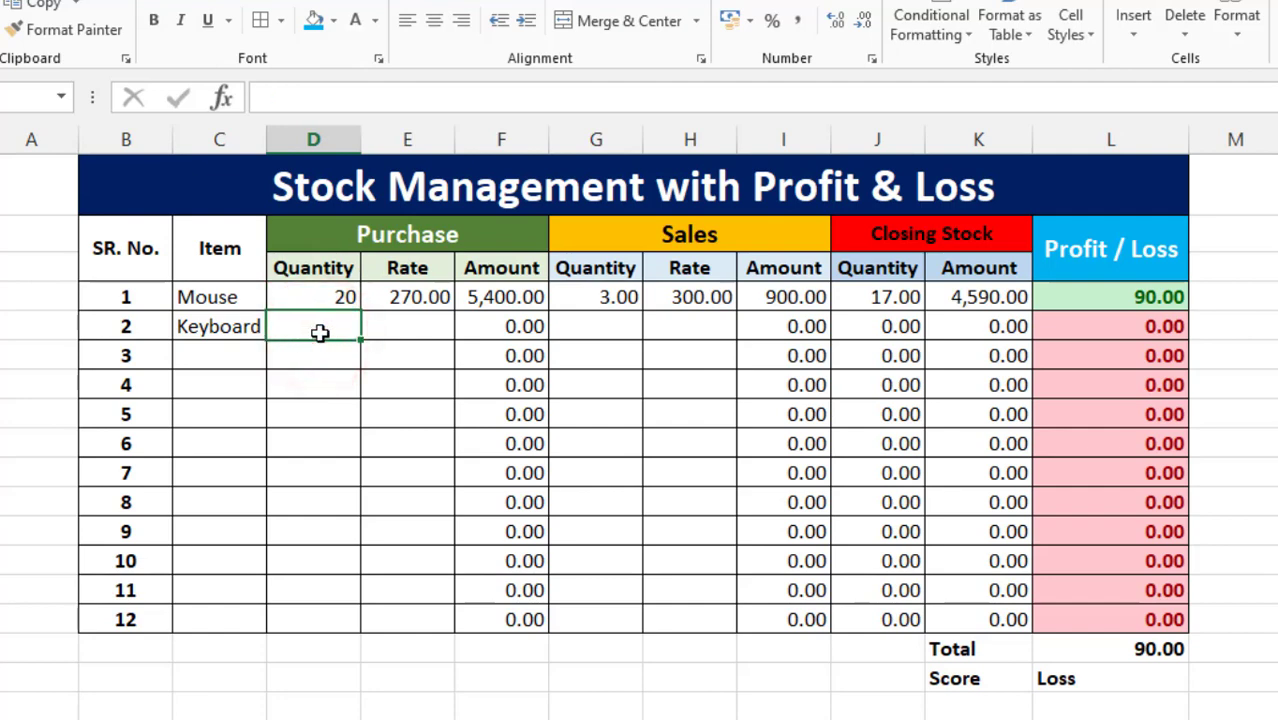
{"action": "type", "text": "10"}
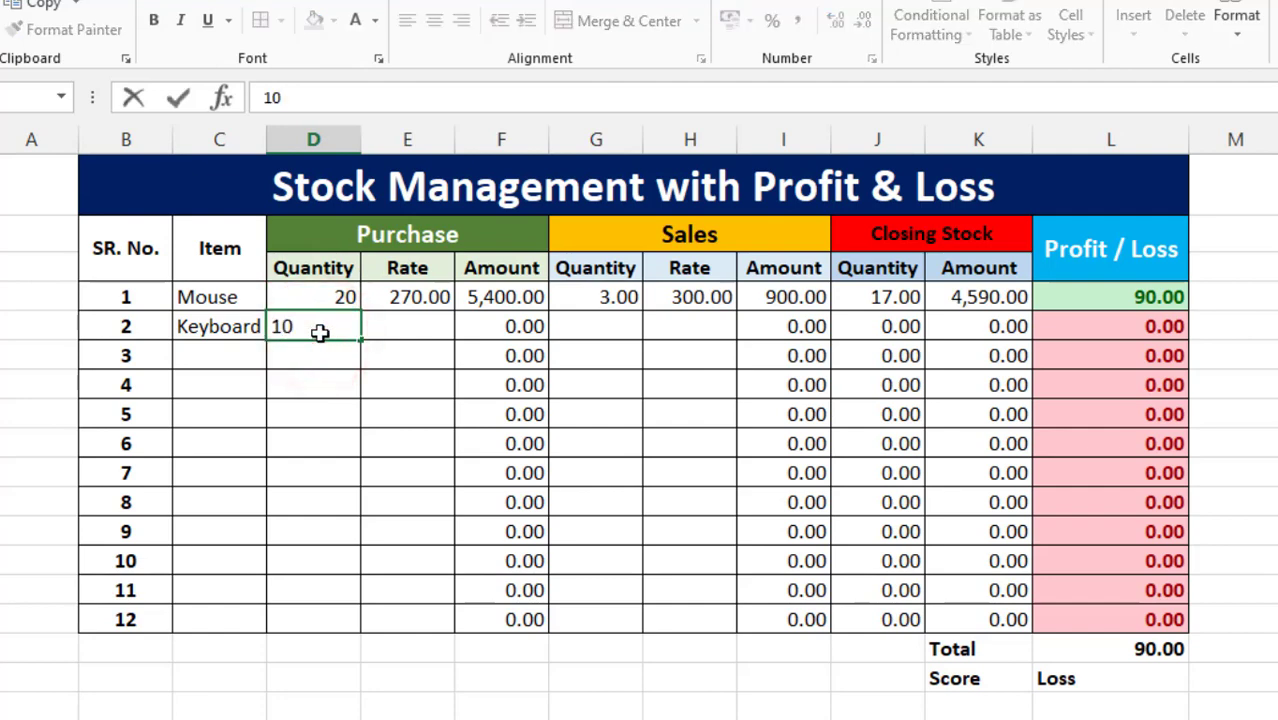
{"action": "left_click", "coordinate": [406, 327]}
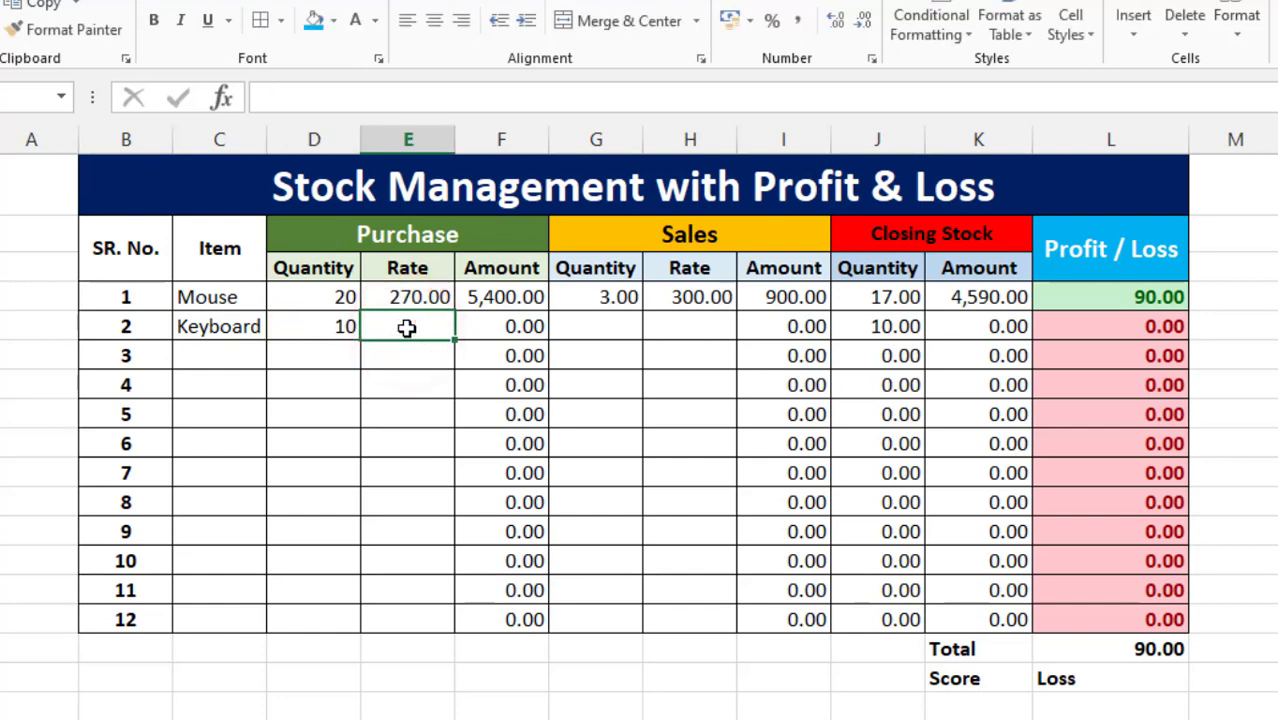
{"action": "type", "text": "30"}
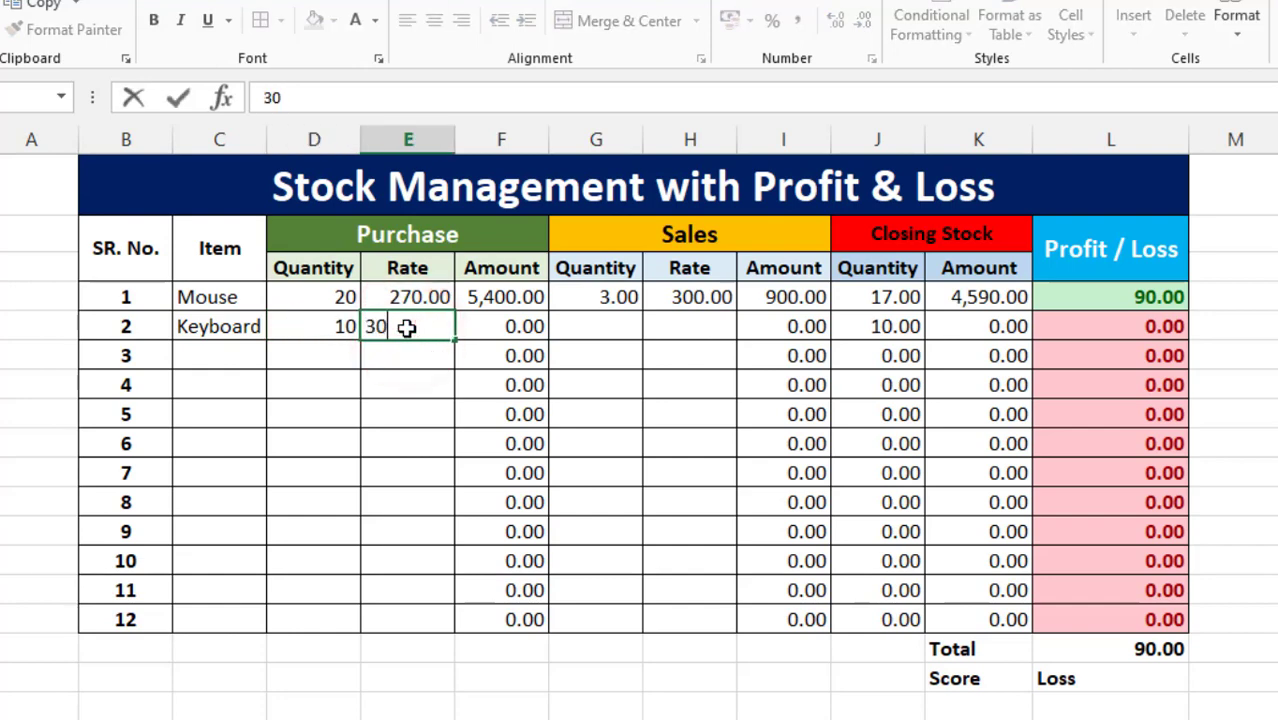
{"action": "type", "text": "0"}
{"action": "left_click", "coordinate": [437, 358]}
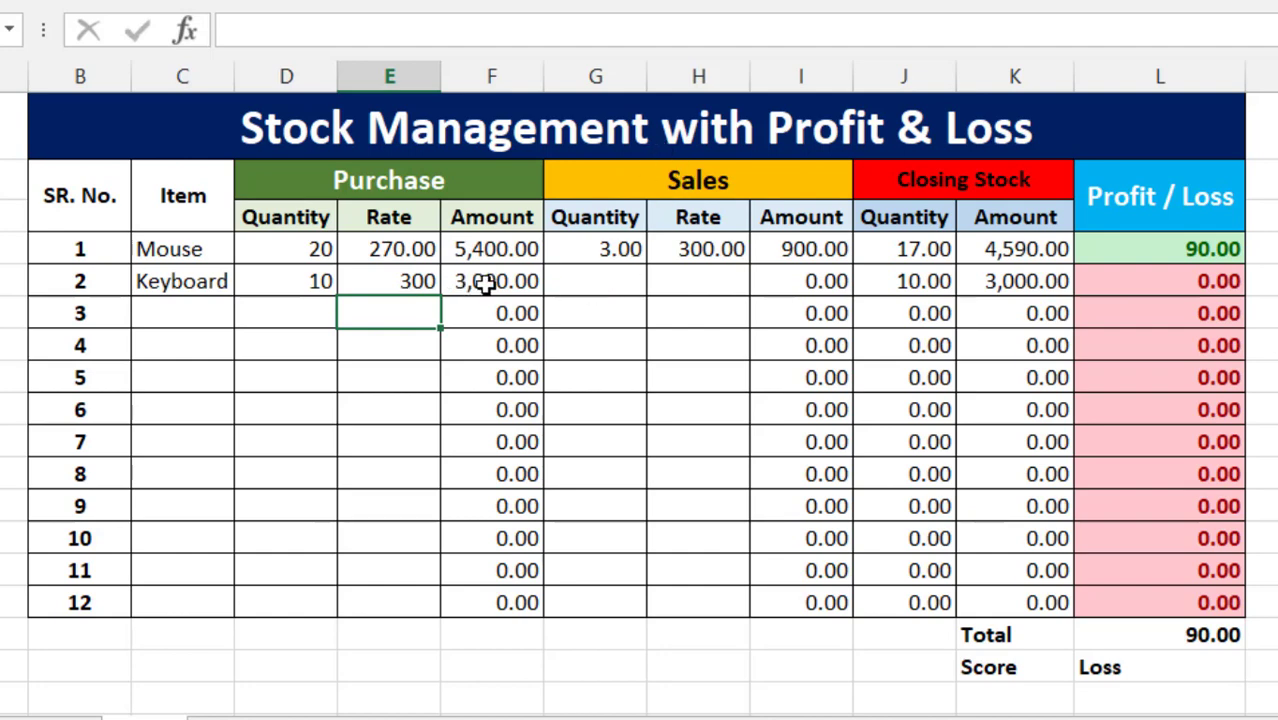
Step: Enter the Keyboard sales in row 5 with quantity 7 and rate 320
{"action": "left_click", "coordinate": [1006, 284]}
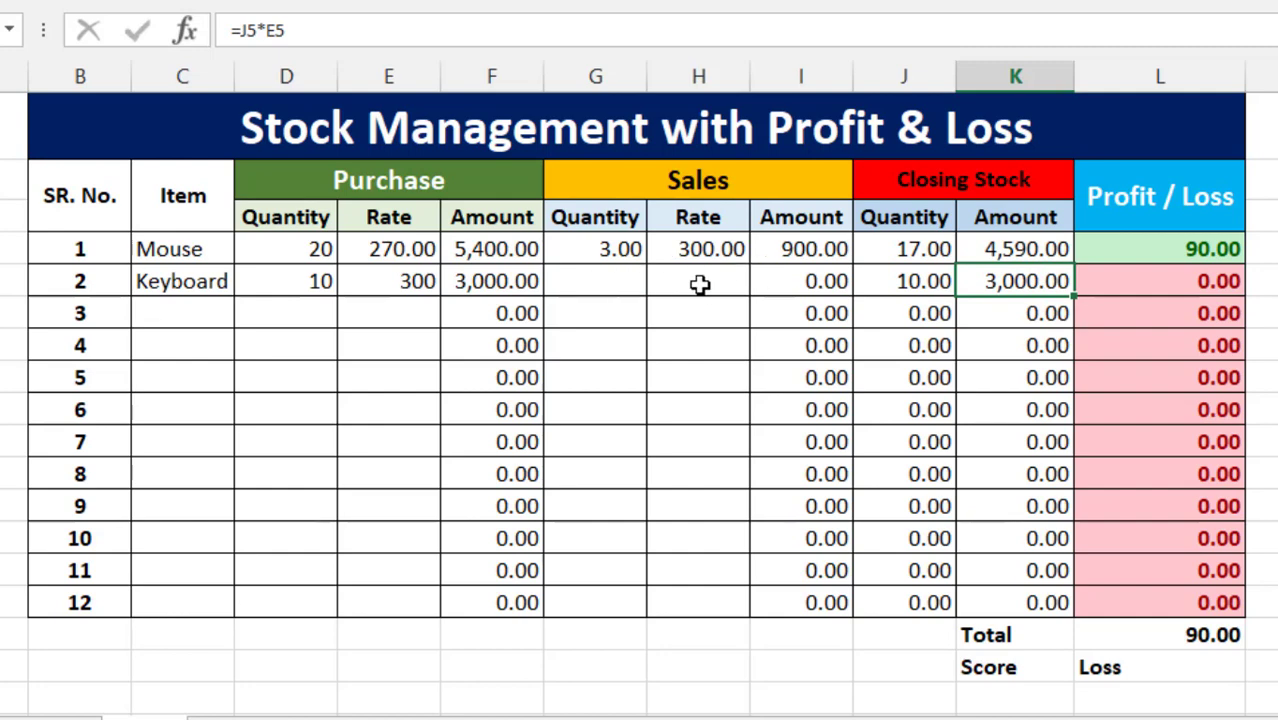
{"action": "left_click", "coordinate": [589, 291]}
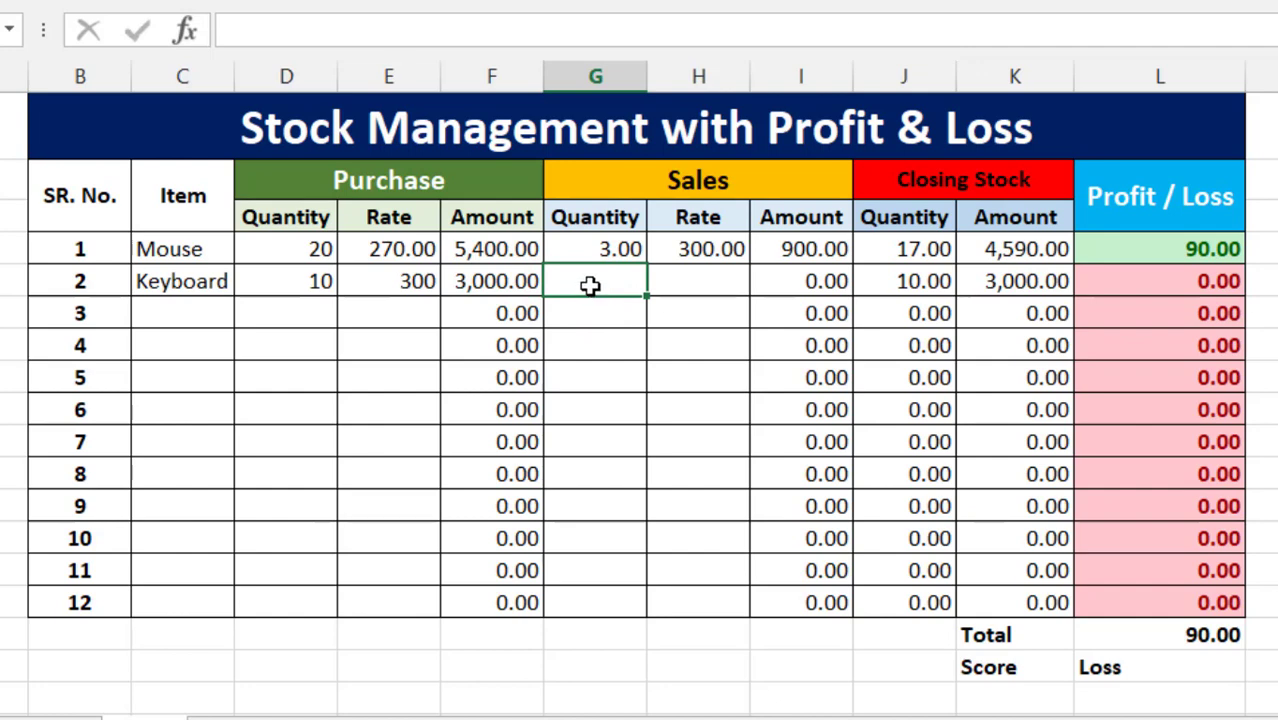
{"action": "type", "text": "7"}
{"action": "left_click", "coordinate": [719, 286]}
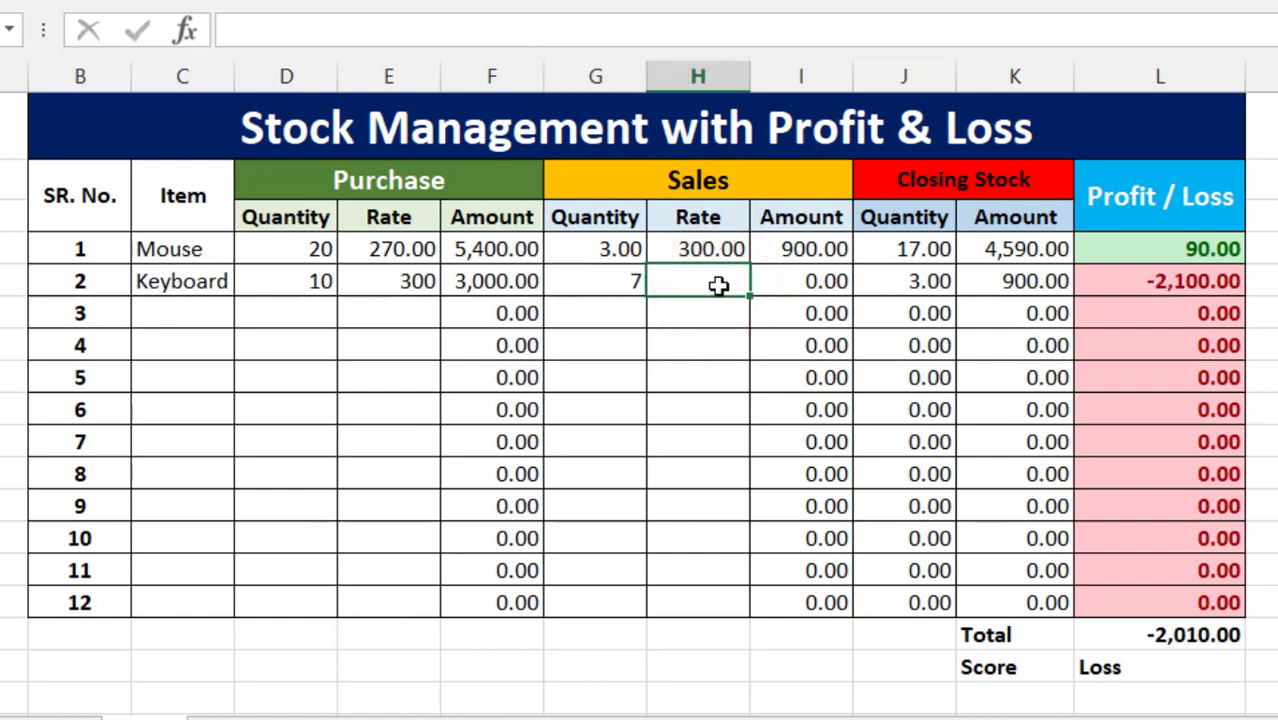
{"action": "type", "text": "320"}
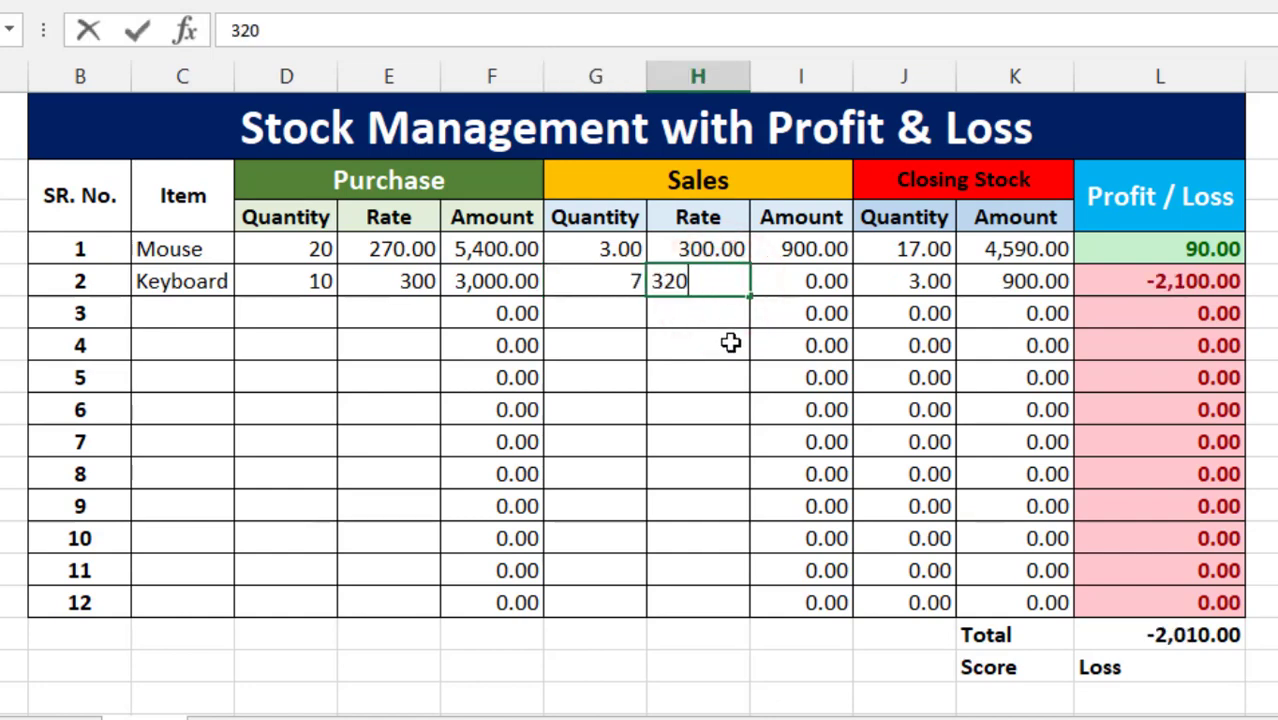
{"action": "left_click", "coordinate": [722, 320]}
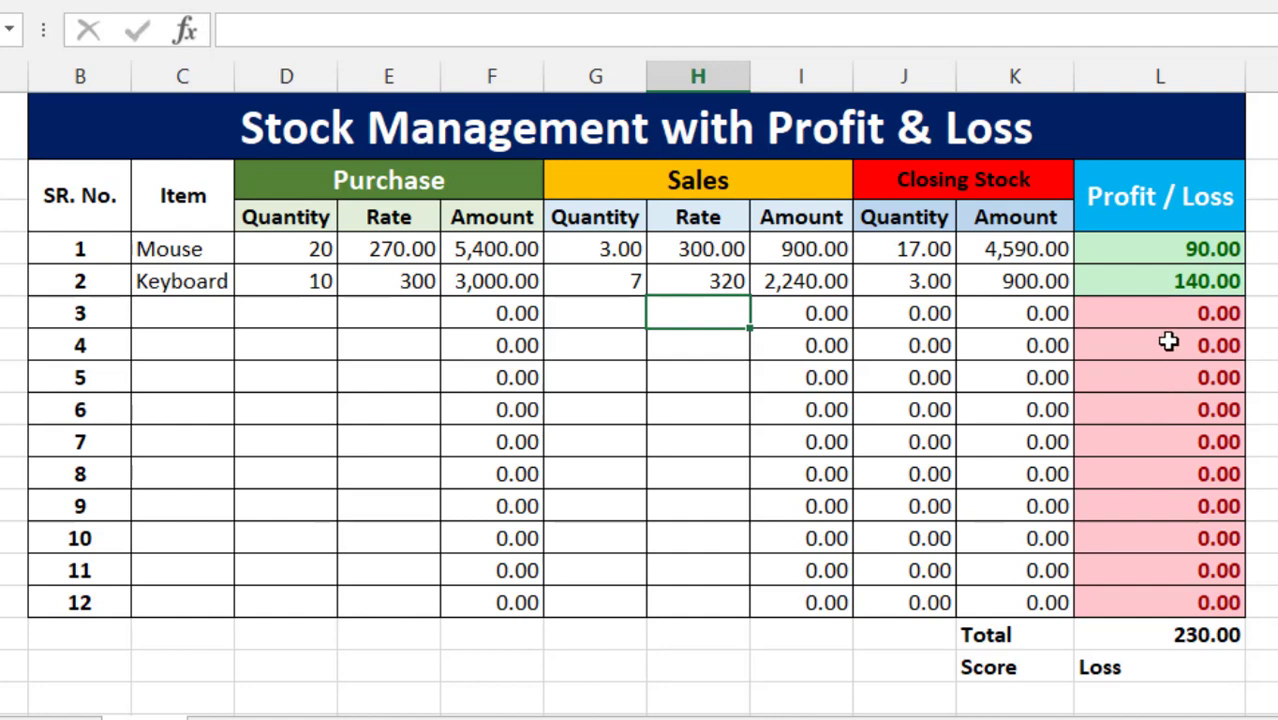
Step: Add Camera as item 12 in row 15 with purchase quantity 20 and rate 1200
{"action": "left_click", "coordinate": [177, 313]}
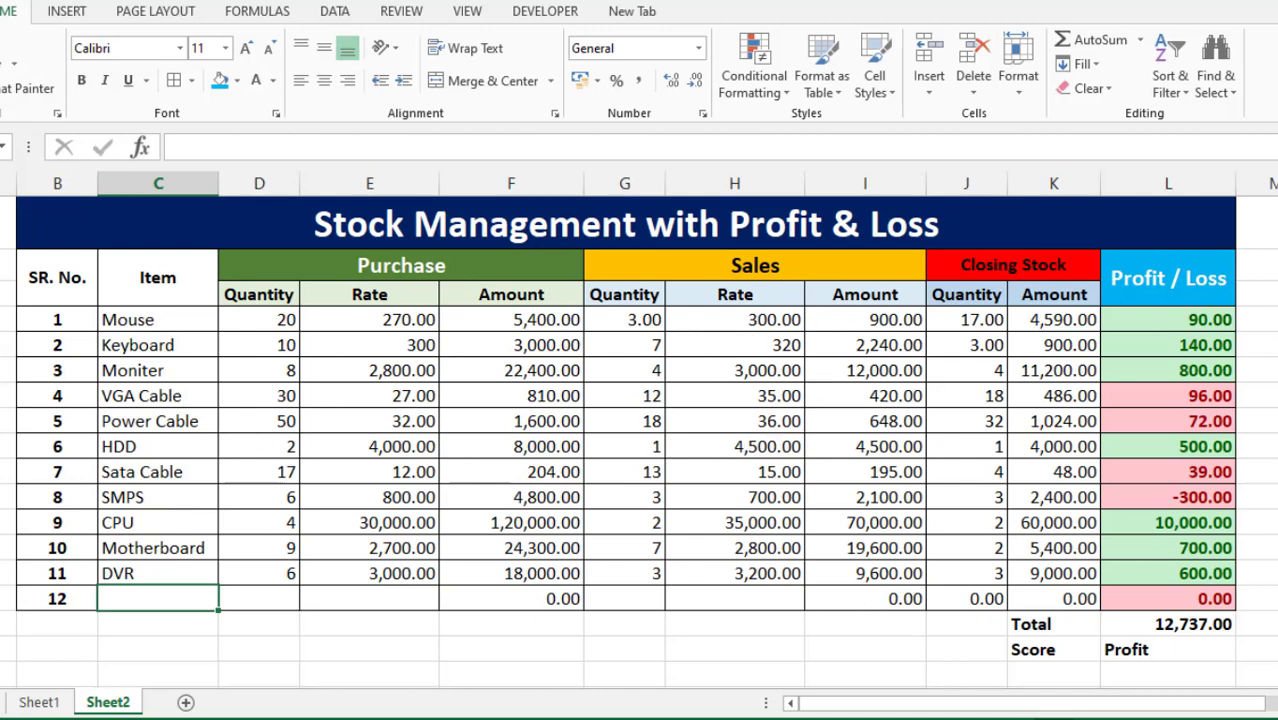
{"action": "left_click", "coordinate": [106, 600]}
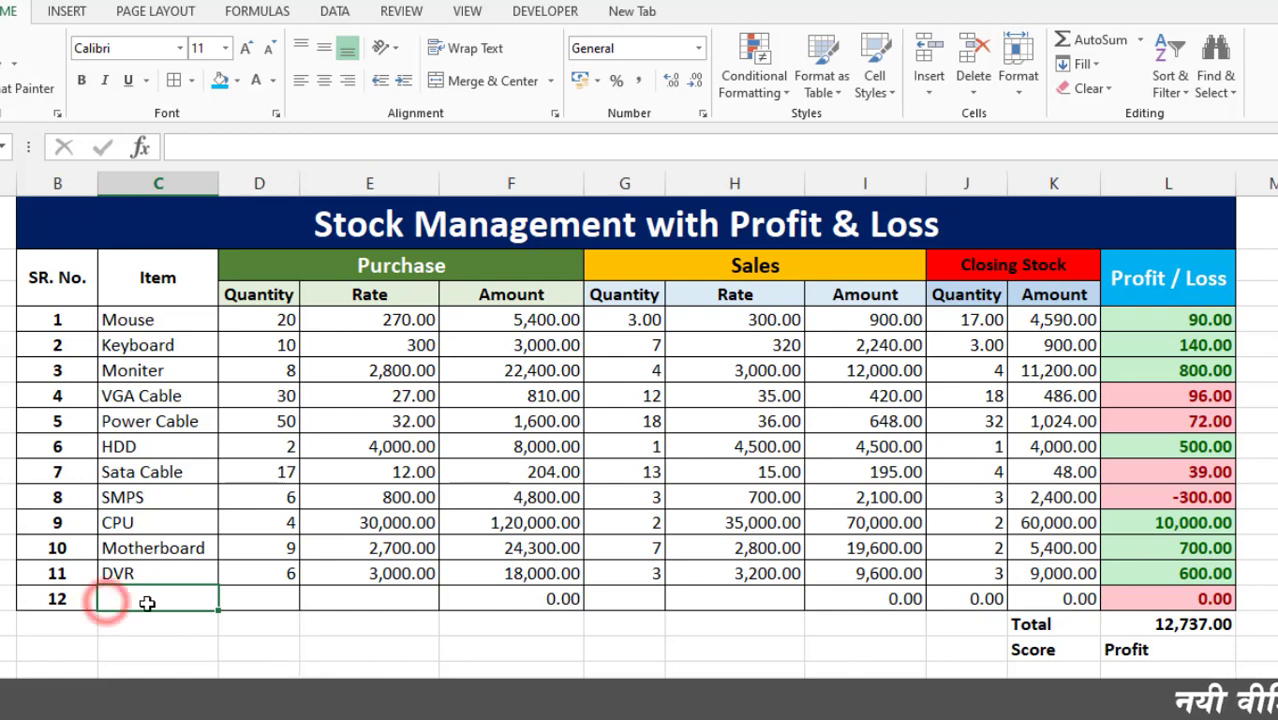
{"action": "type", "text": "Camera"}
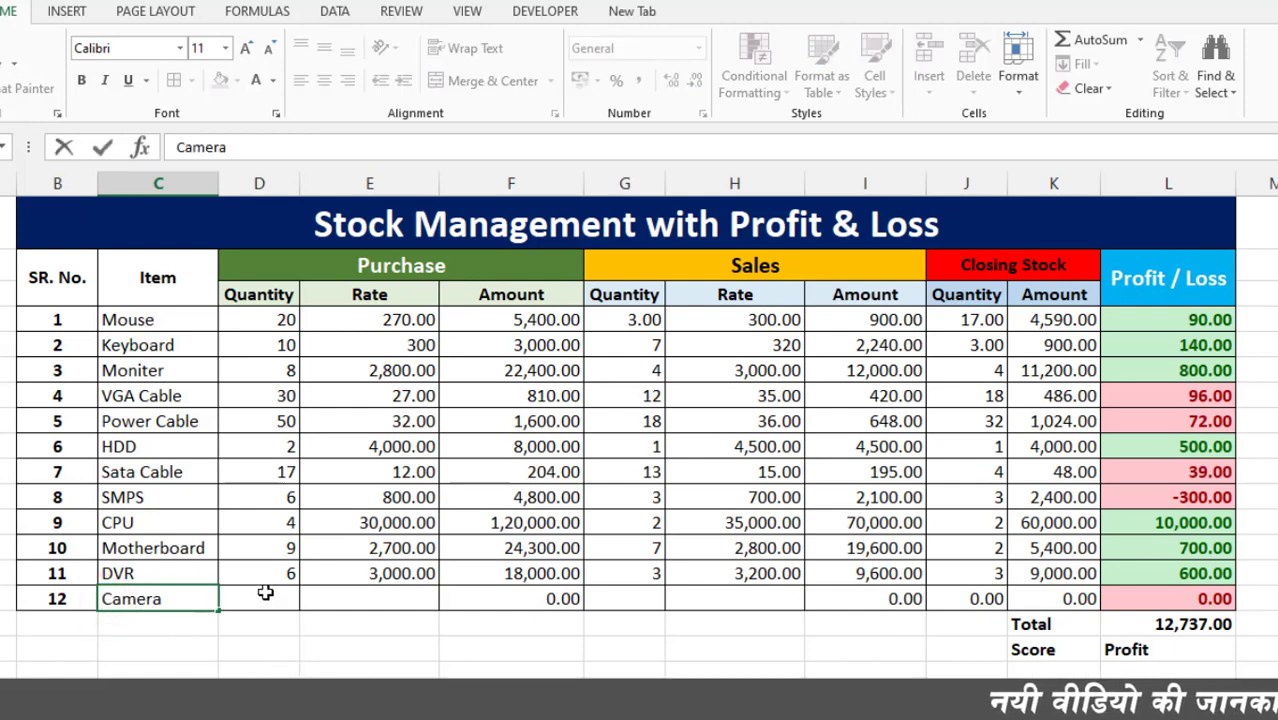
{"action": "left_click", "coordinate": [265, 593]}
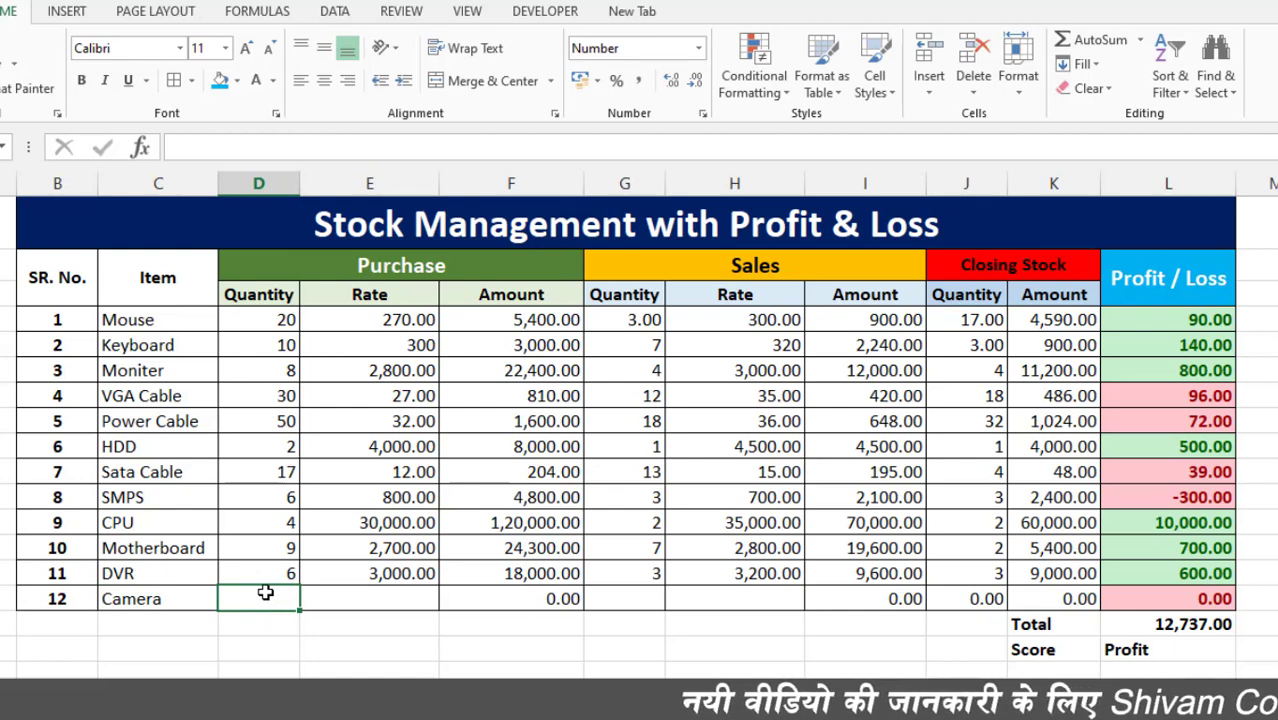
{"action": "type", "text": "30"}
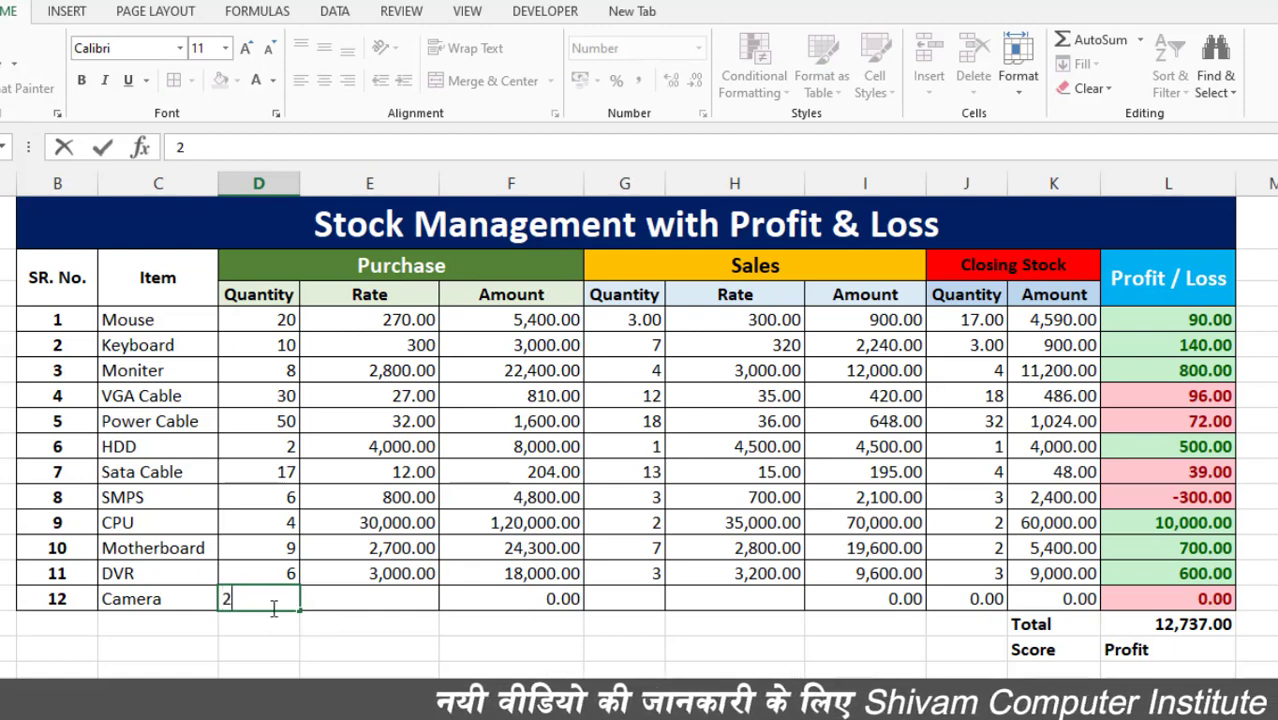
{"action": "left_click", "coordinate": [375, 598]}
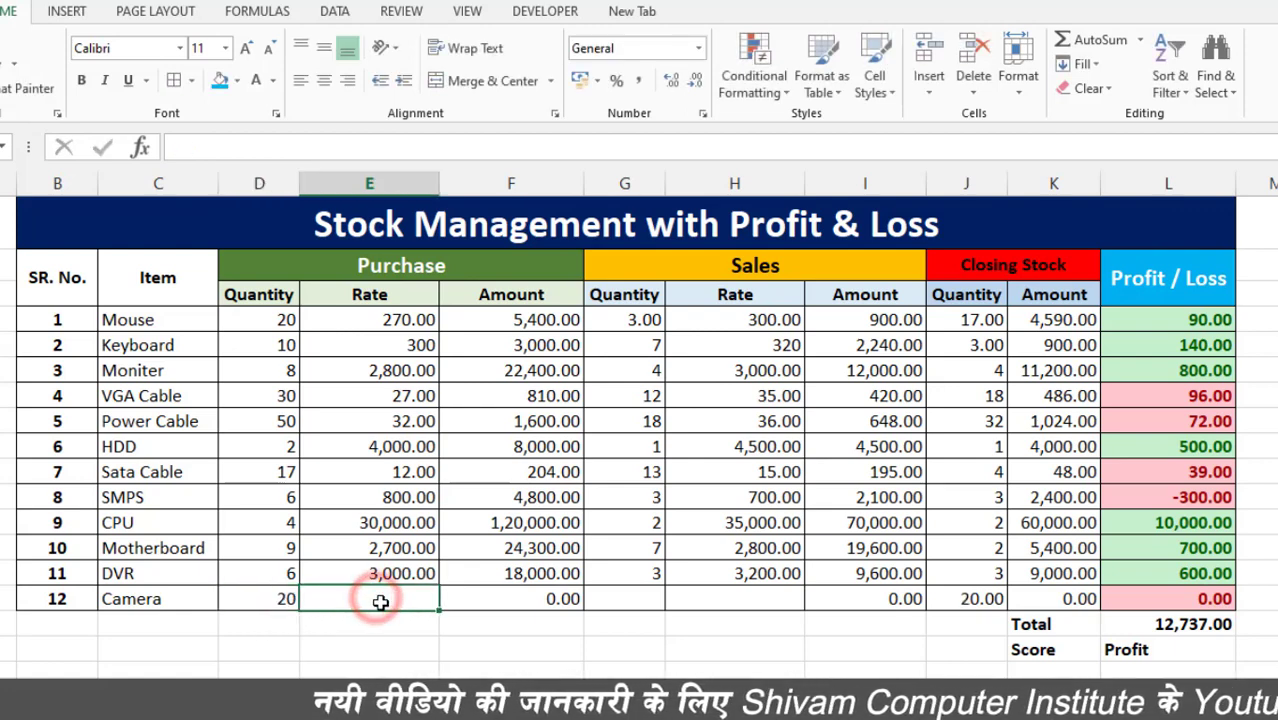
{"action": "type", "text": "1200"}
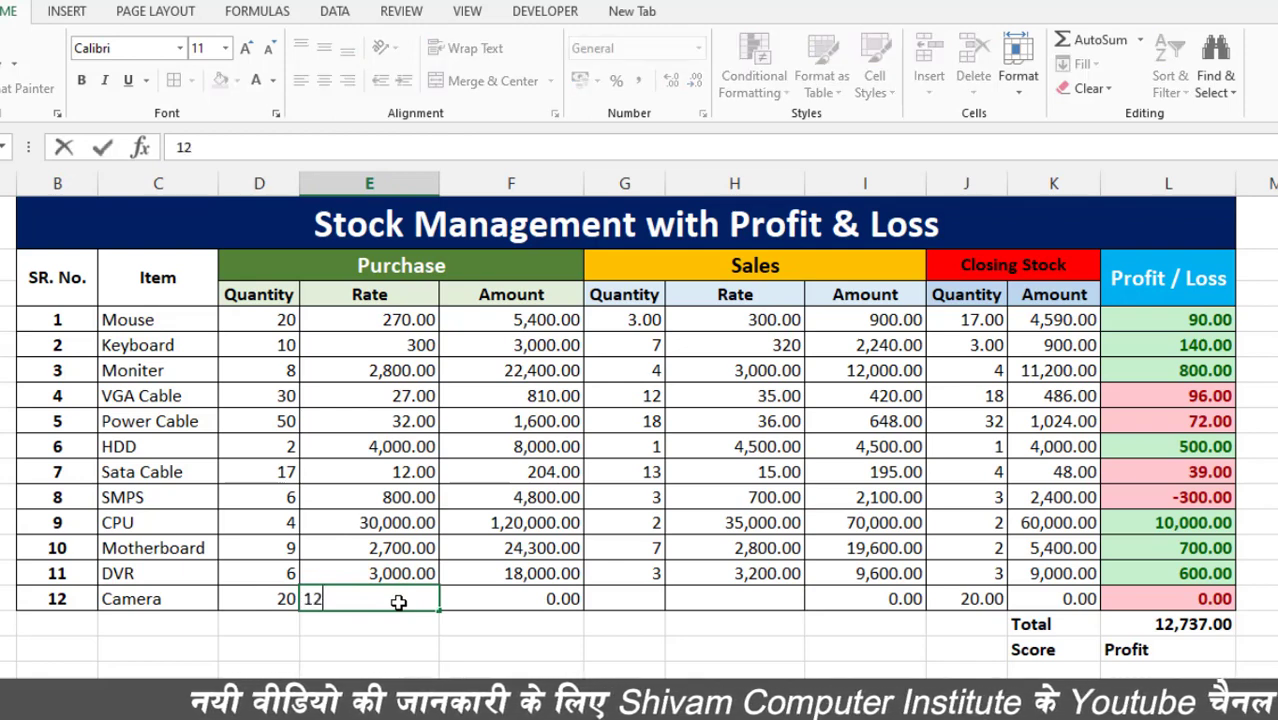
{"action": "left_click", "coordinate": [520, 604]}
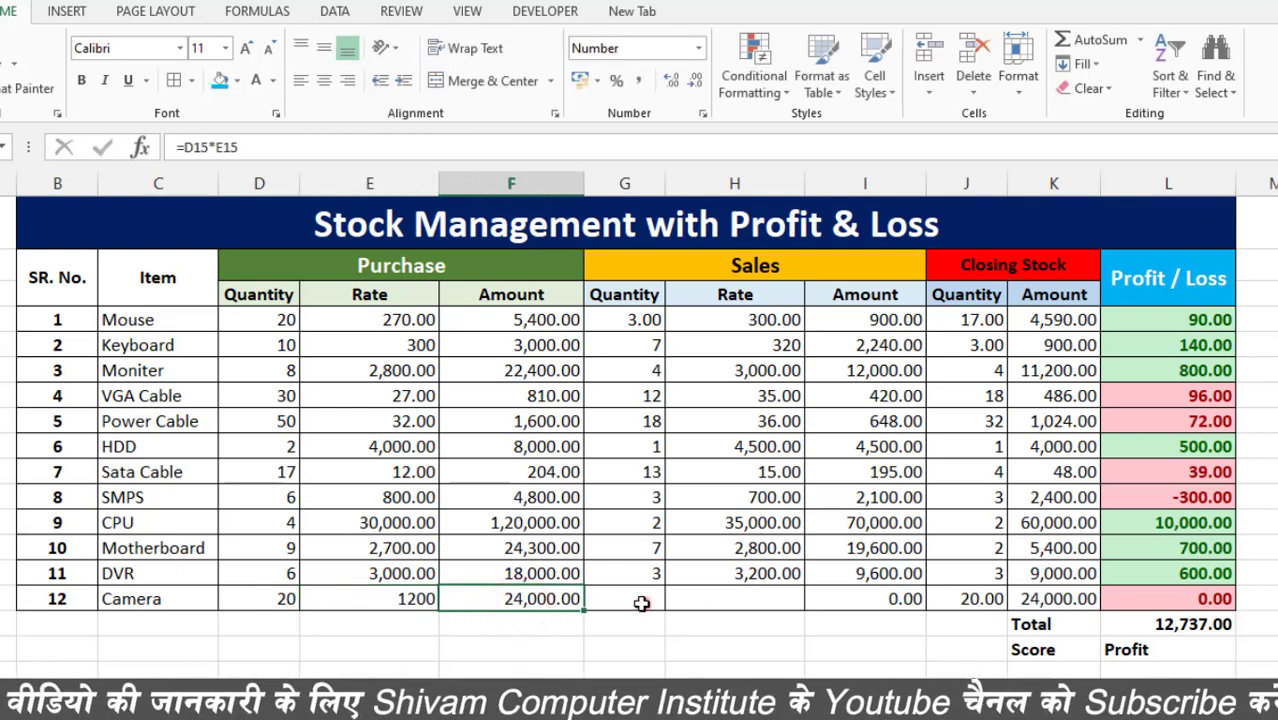
Step: Enter the Camera sales in row 15 with quantity 15 and rate 1300
{"action": "left_click", "coordinate": [641, 603]}
{"action": "type", "text": "15"}
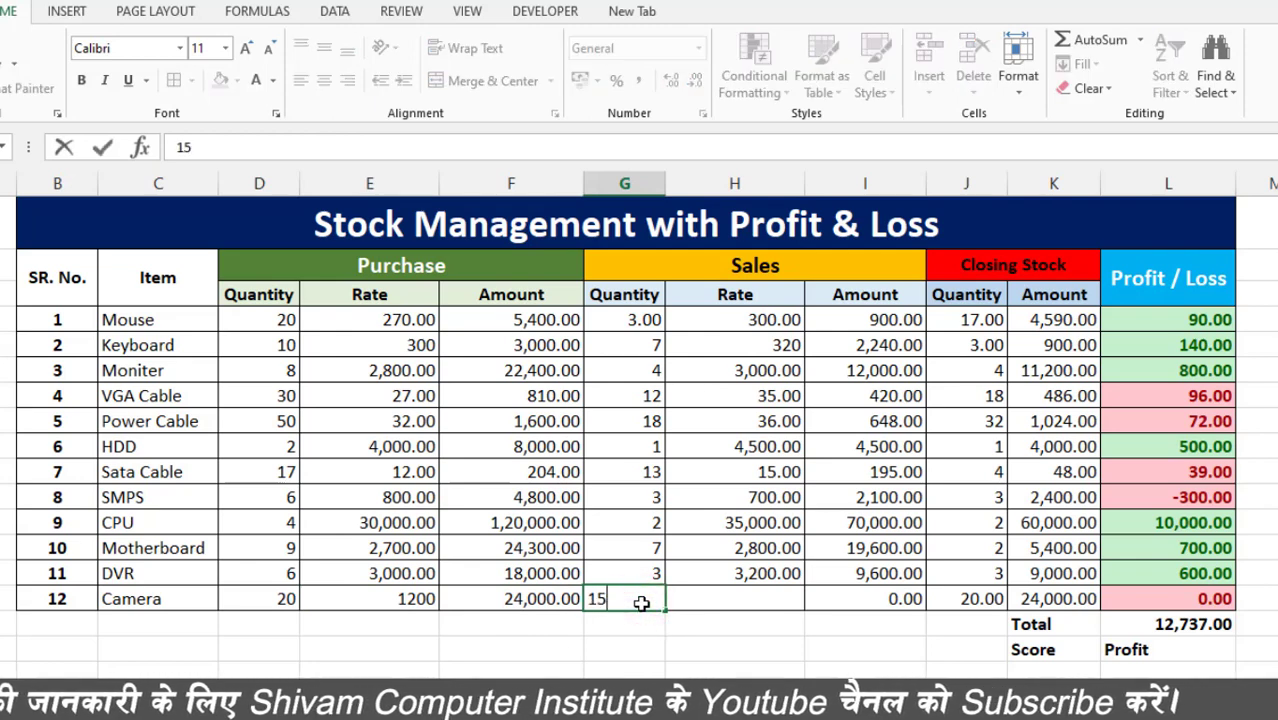
{"action": "left_click", "coordinate": [726, 596]}
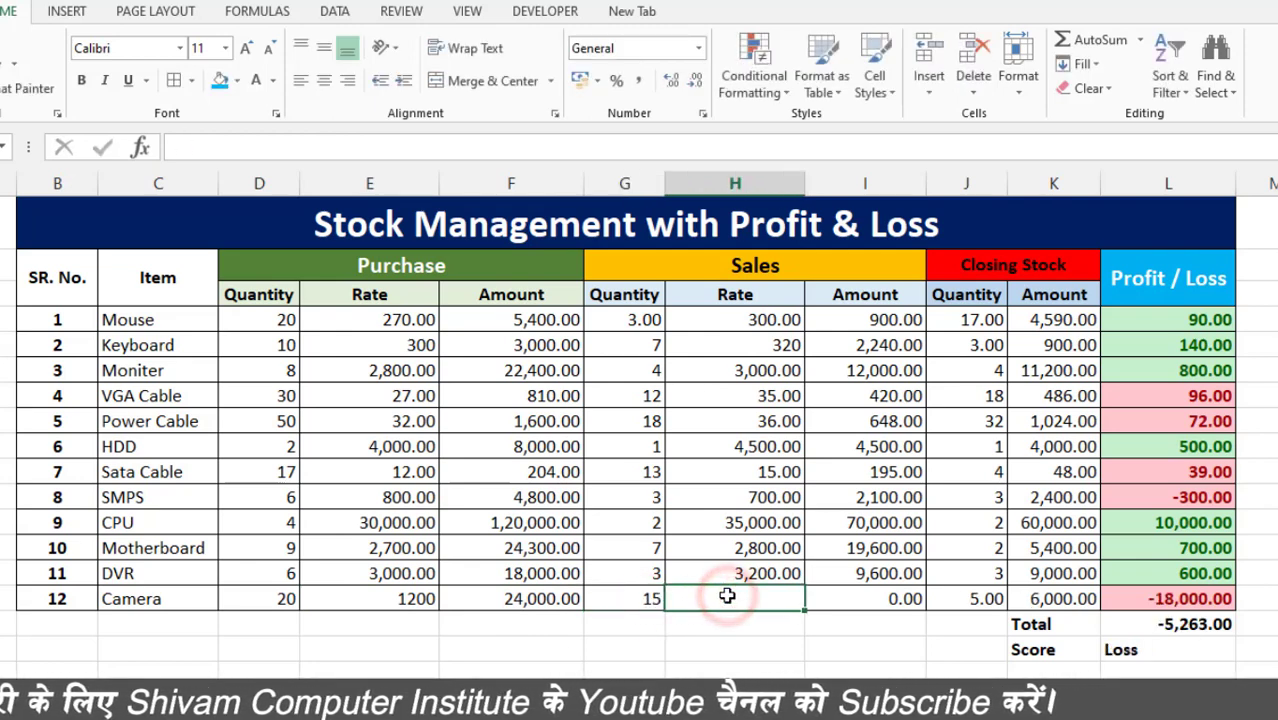
{"action": "type", "text": "1300"}
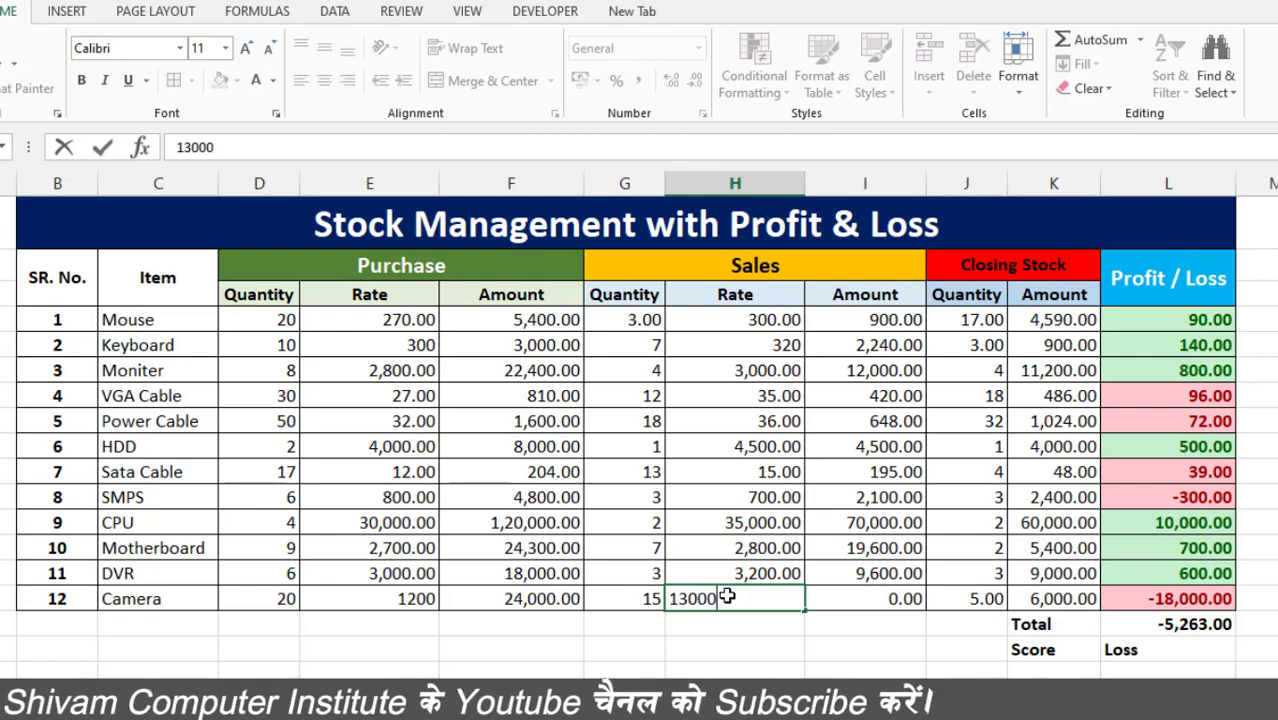
{"action": "left_click", "coordinate": [757, 640]}
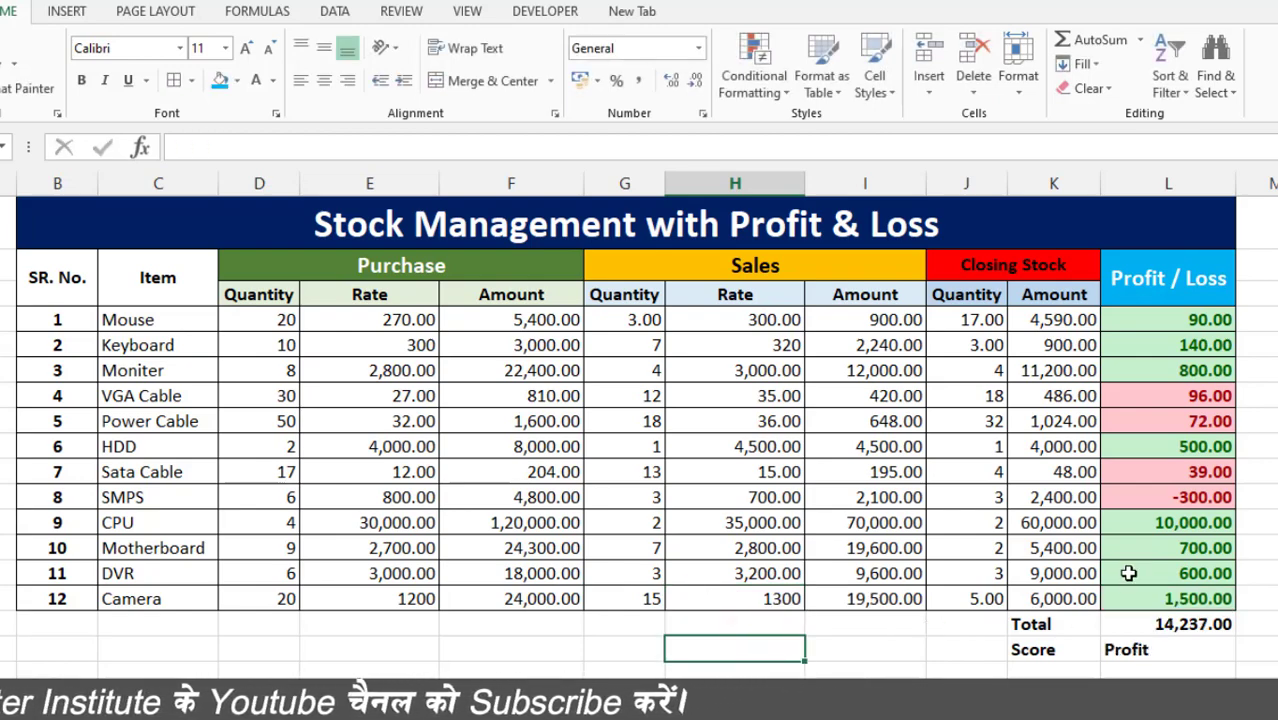
{"action": "scroll", "coordinate": [1150, 562], "scroll_direction": "down", "scroll_amount": 1}
{"action": "left_click", "coordinate": [1143, 541]}
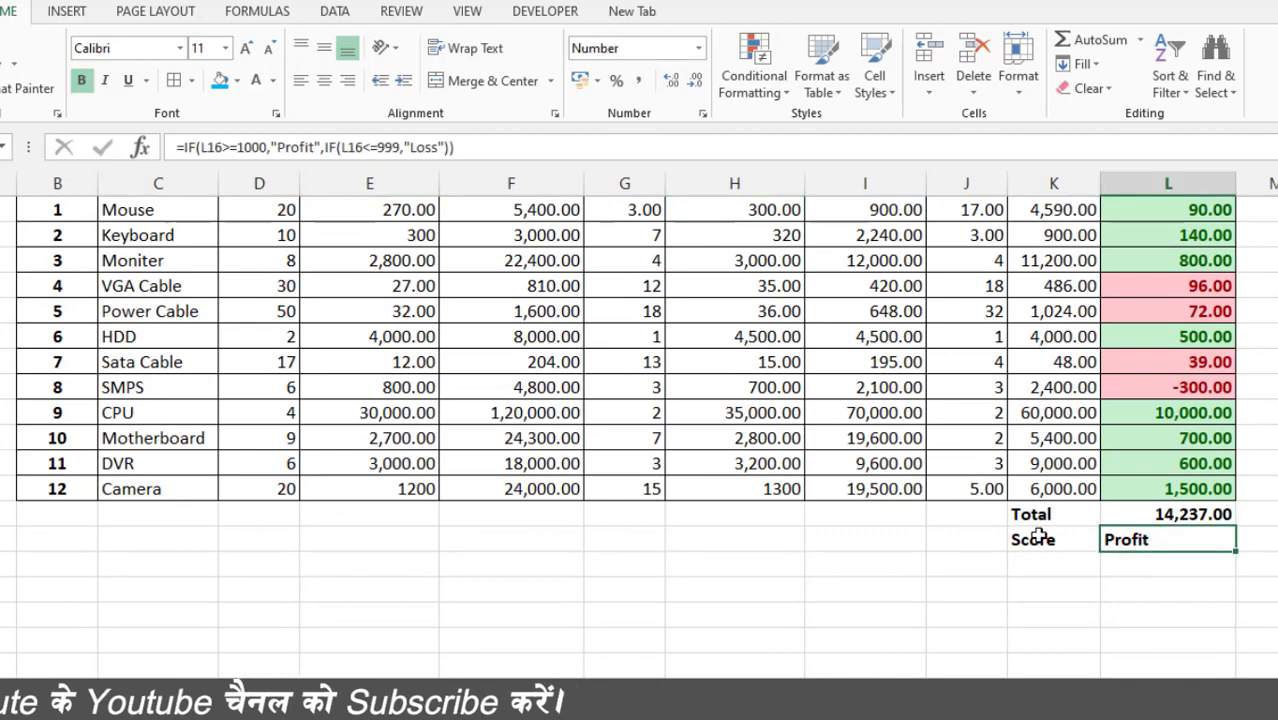
{"action": "scroll", "coordinate": [1197, 512], "scroll_direction": "up", "scroll_amount": 1}
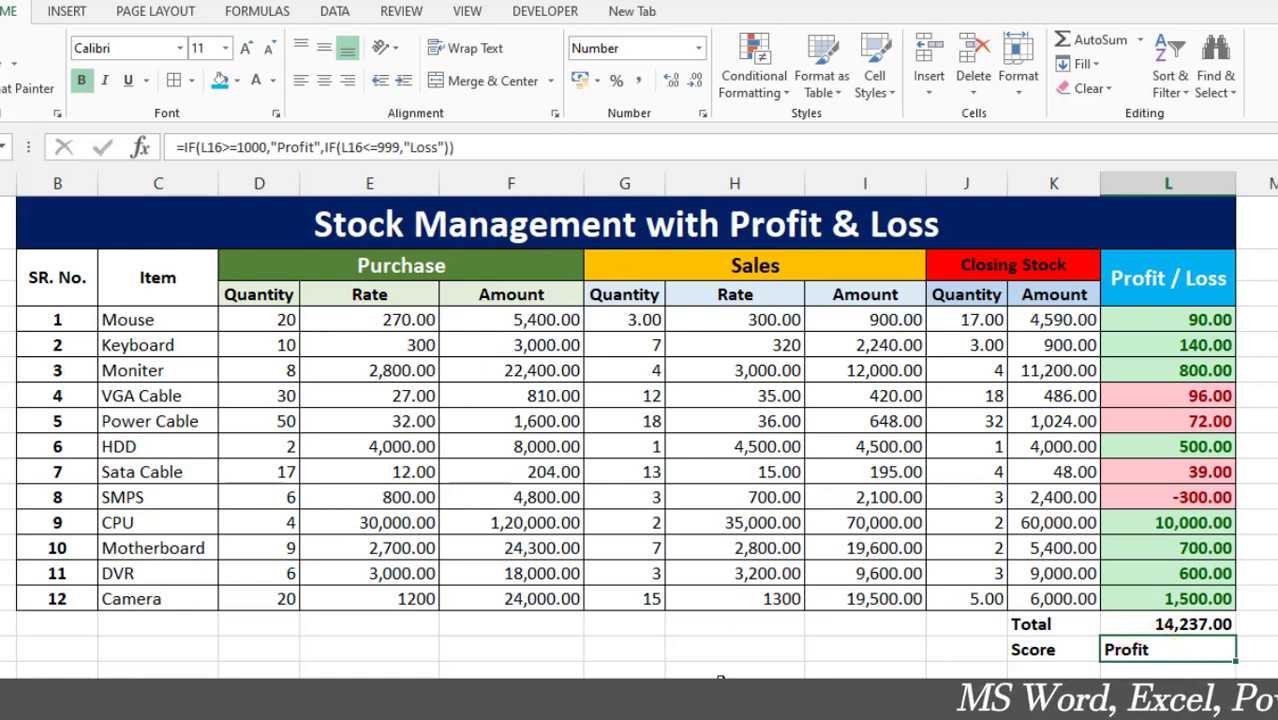
{"action": "left_click", "coordinate": [776, 642]}
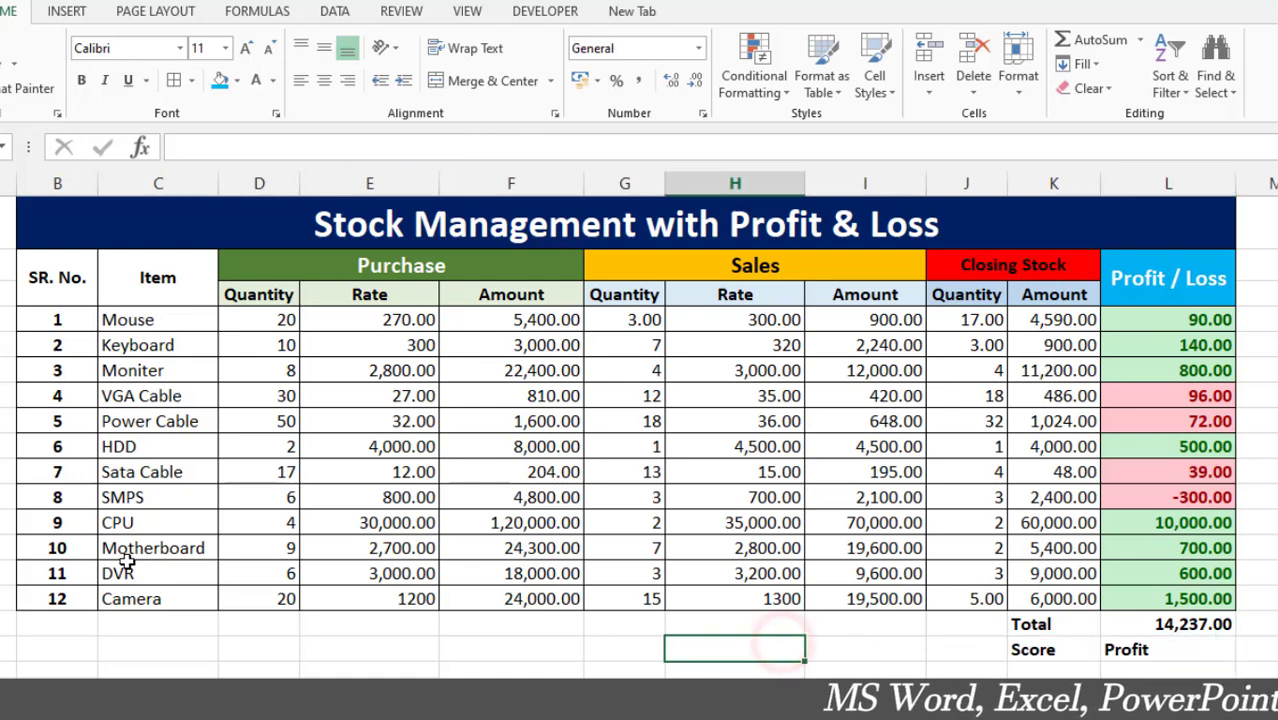
Step: Make the Camera row bold from the Item column through the Profit / Loss column
{"action": "left_click_drag", "start_coordinate": [115, 598], "coordinate": [1145, 598]}
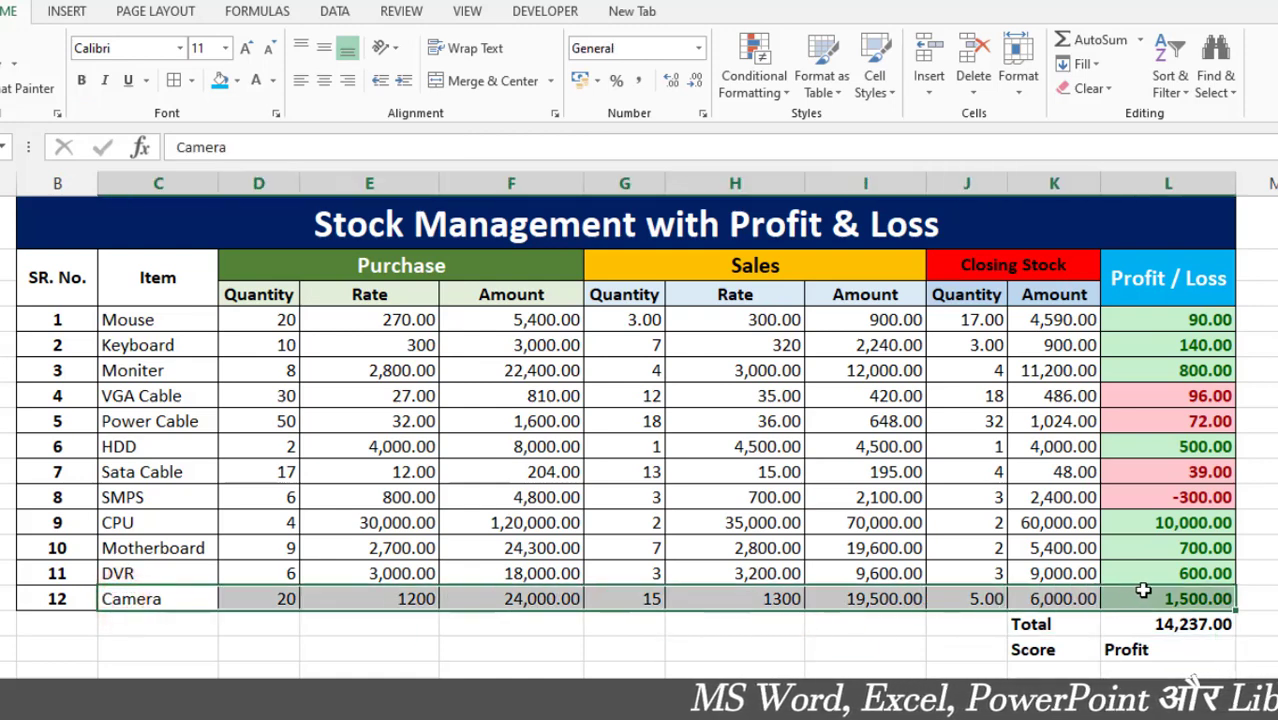
{"action": "left_click", "coordinate": [81, 80]}
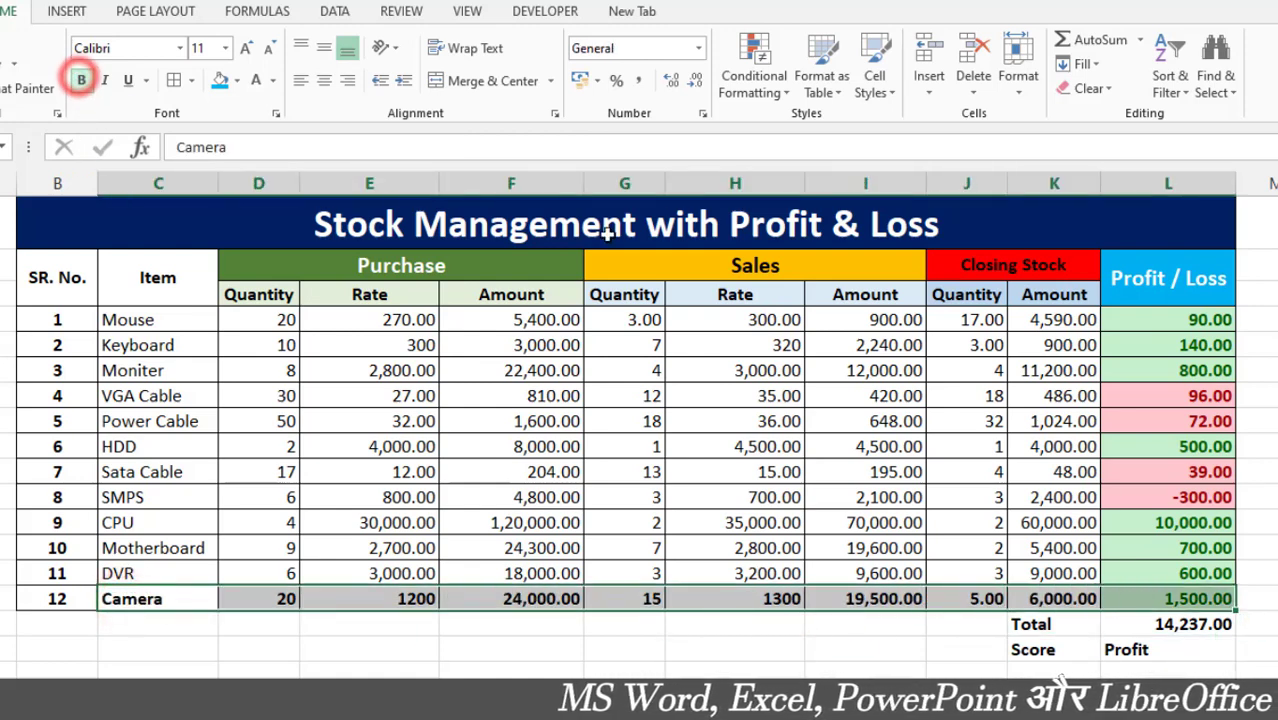
{"action": "left_click", "coordinate": [1116, 630]}
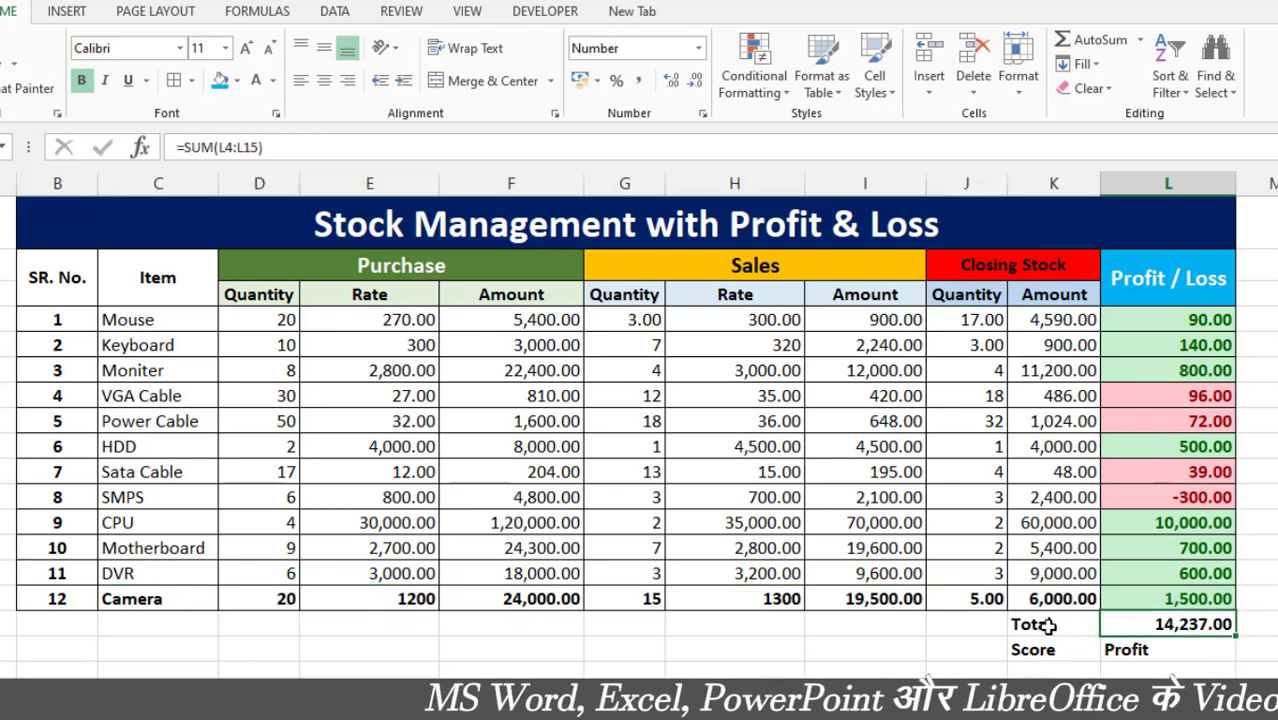
Step: Fill the Total label cell with light blue and the Score label cell with yellow
{"action": "left_click", "coordinate": [1045, 624]}
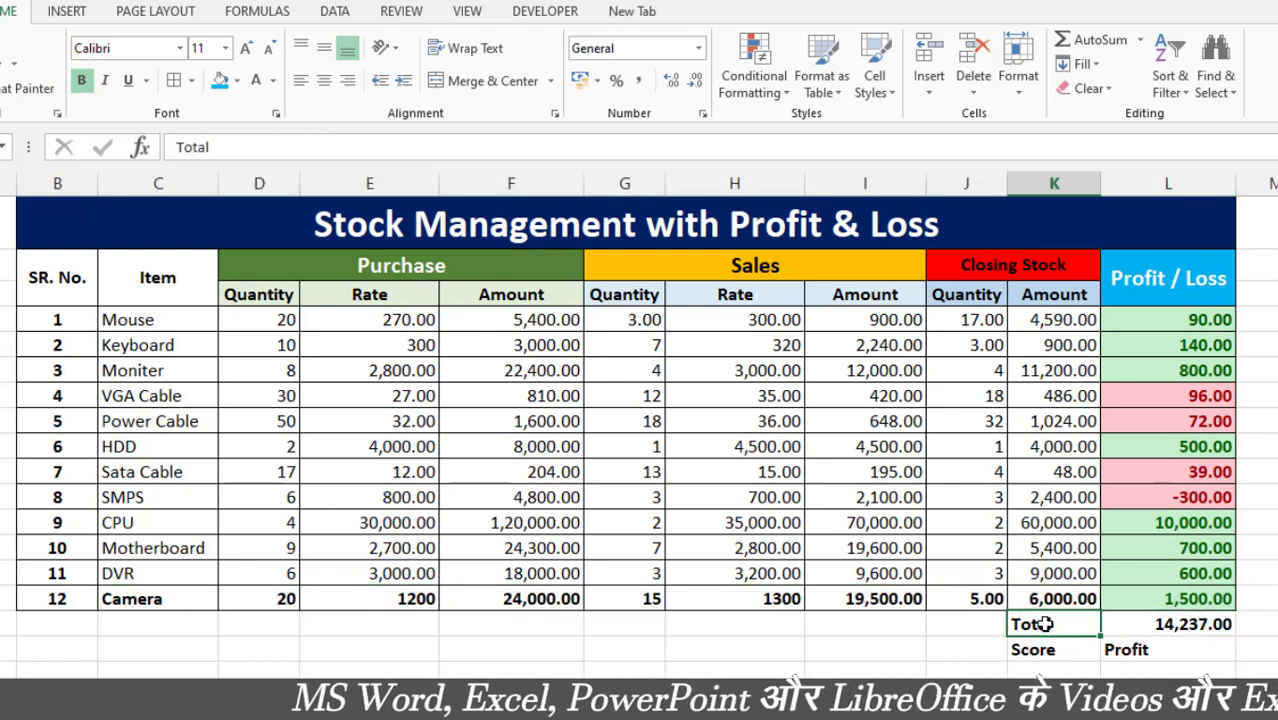
{"action": "left_click", "coordinate": [220, 80]}
{"action": "left_click", "coordinate": [1040, 650]}
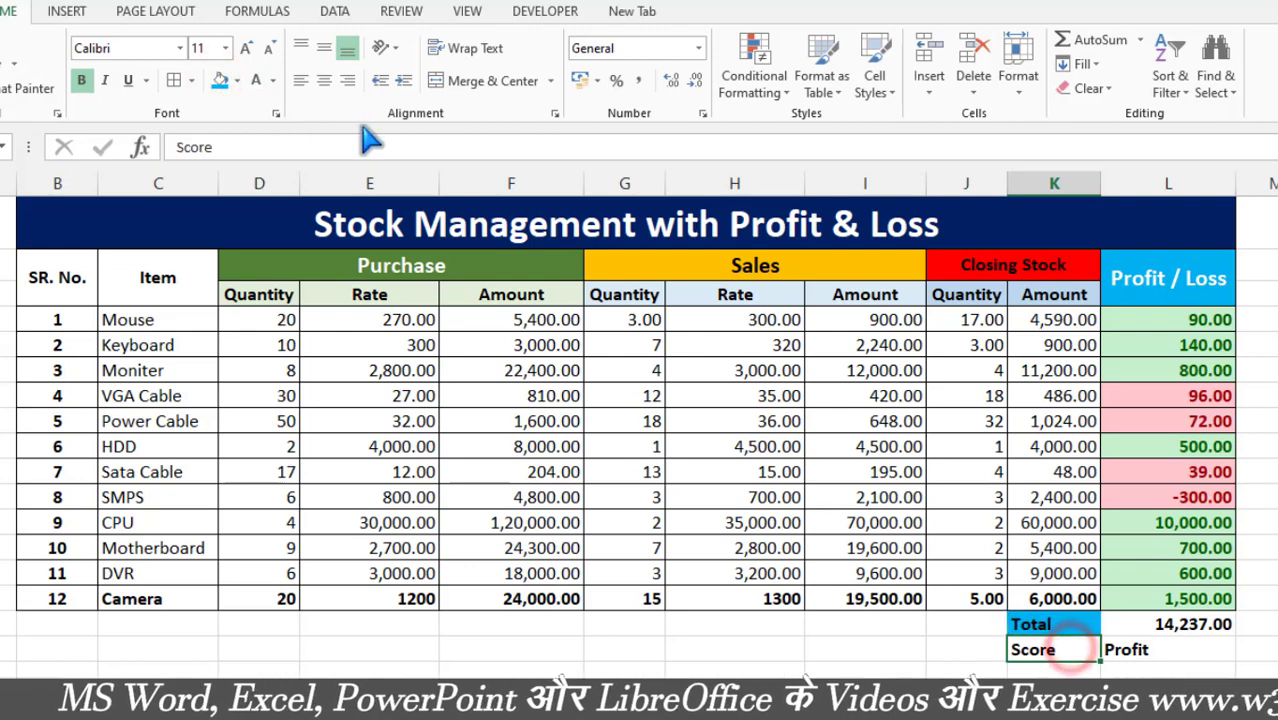
{"action": "left_click", "coordinate": [234, 80]}
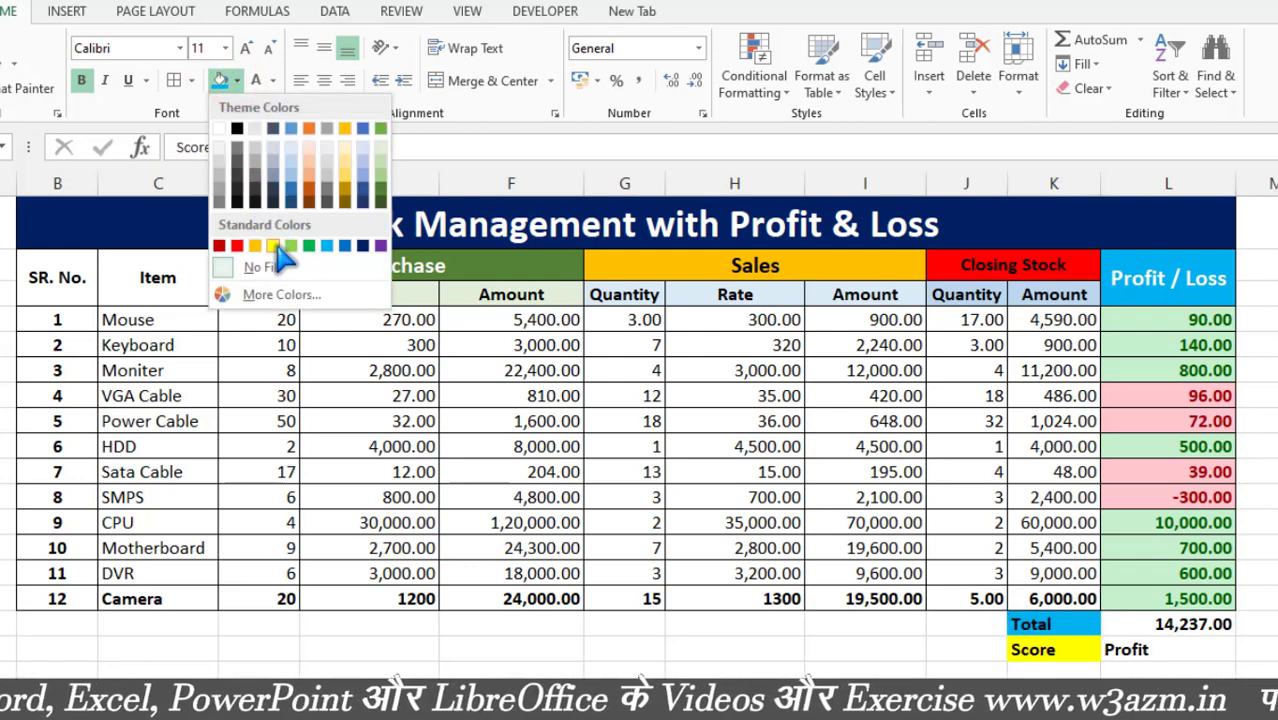
{"action": "left_click", "coordinate": [272, 240]}
Step: Add borders to all cells of the Total and Score block, K16:L17
{"action": "left_click", "coordinate": [1135, 650]}
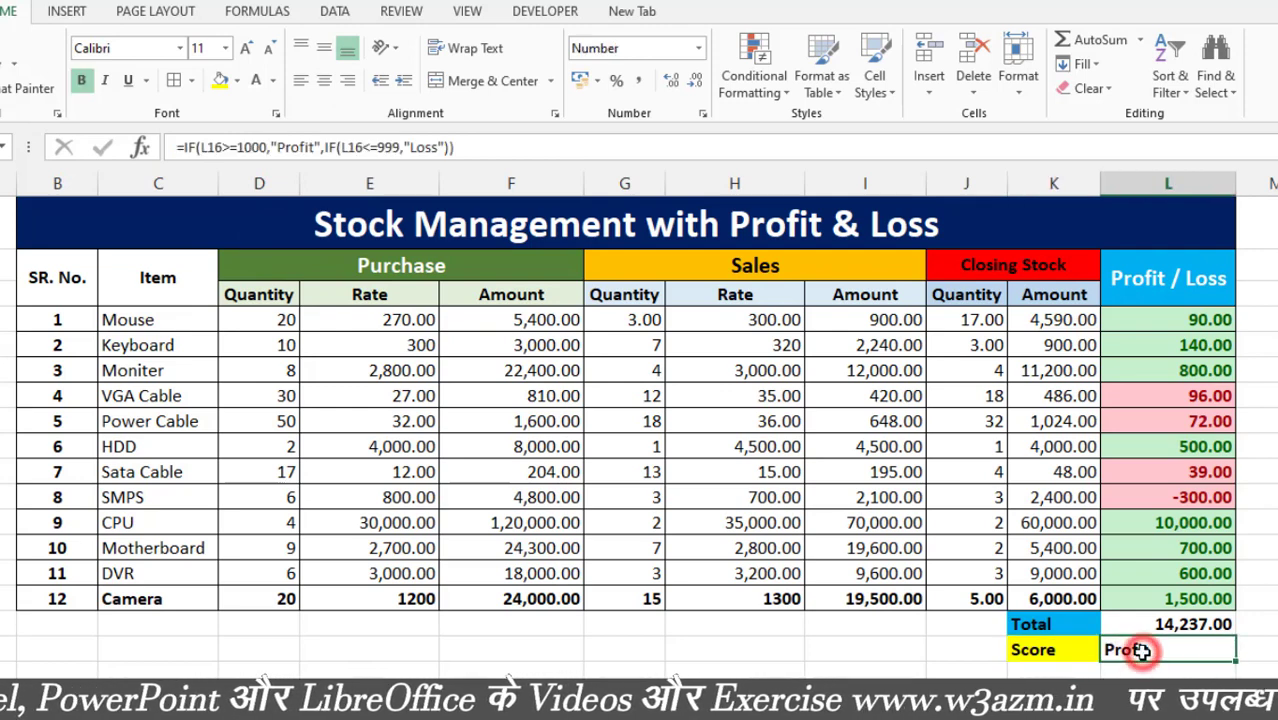
{"action": "left_click_drag", "start_coordinate": [1048, 628], "coordinate": [1170, 648]}
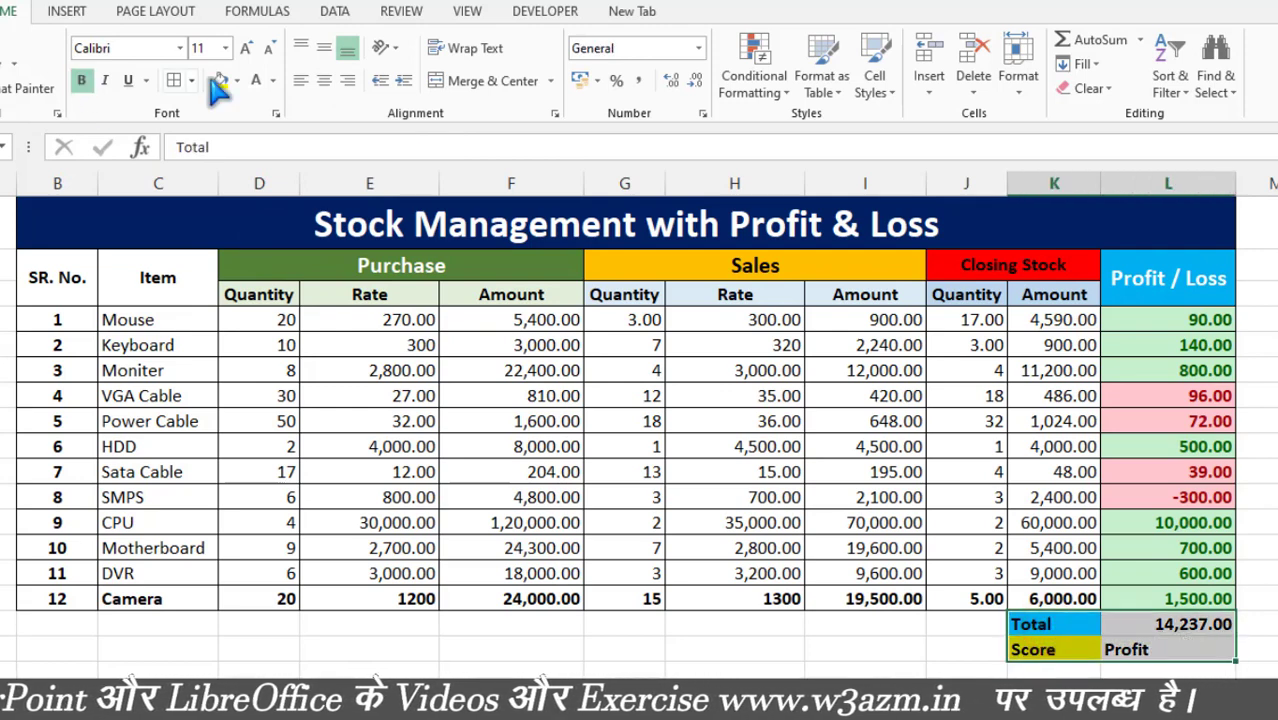
{"action": "left_click", "coordinate": [175, 81]}
{"action": "left_click", "coordinate": [850, 622]}
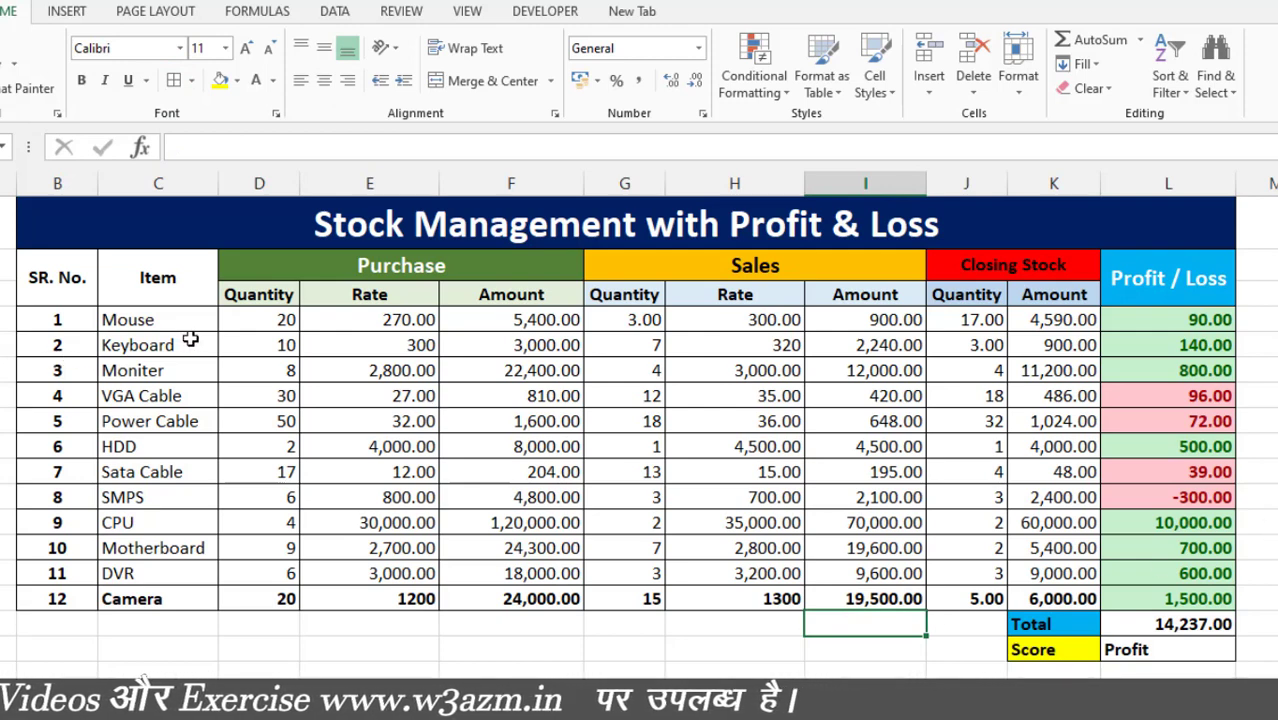
Step: Make the Mouse row bold from the Item column through the Profit / Loss column
{"action": "left_click_drag", "start_coordinate": [117, 320], "coordinate": [1152, 317]}
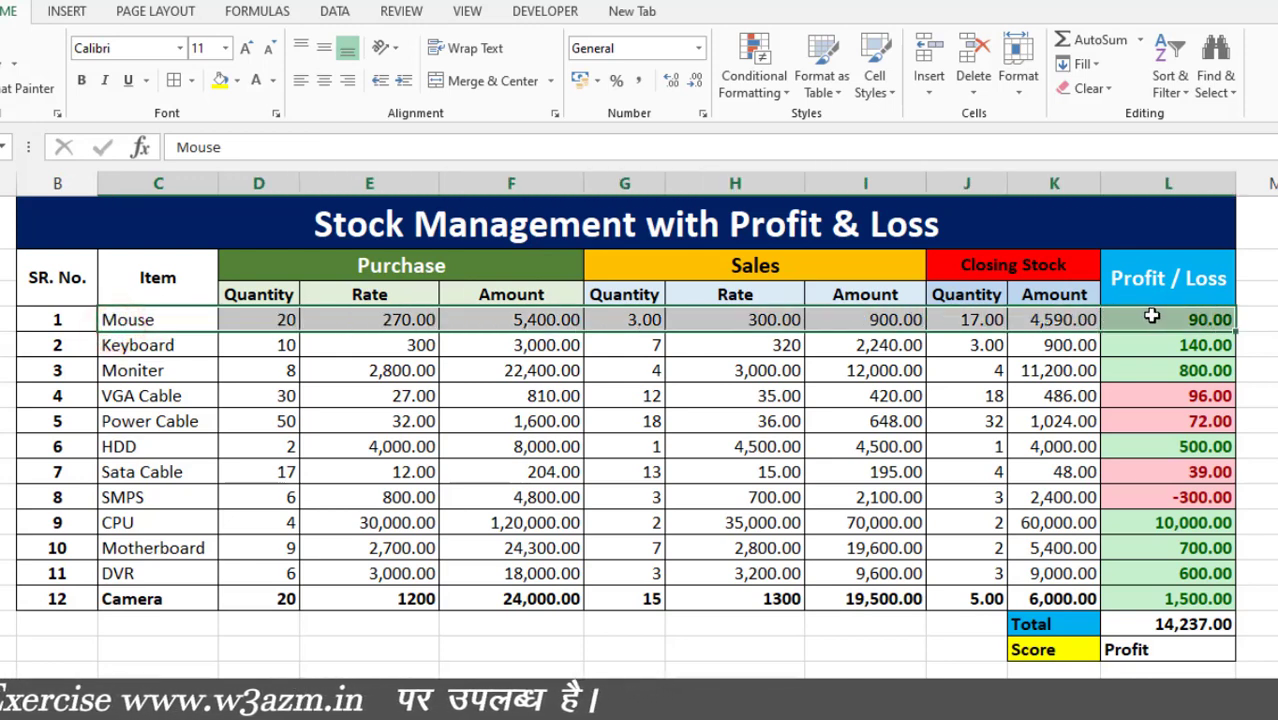
{"action": "left_click", "coordinate": [81, 80]}
{"action": "left_click", "coordinate": [565, 396]}
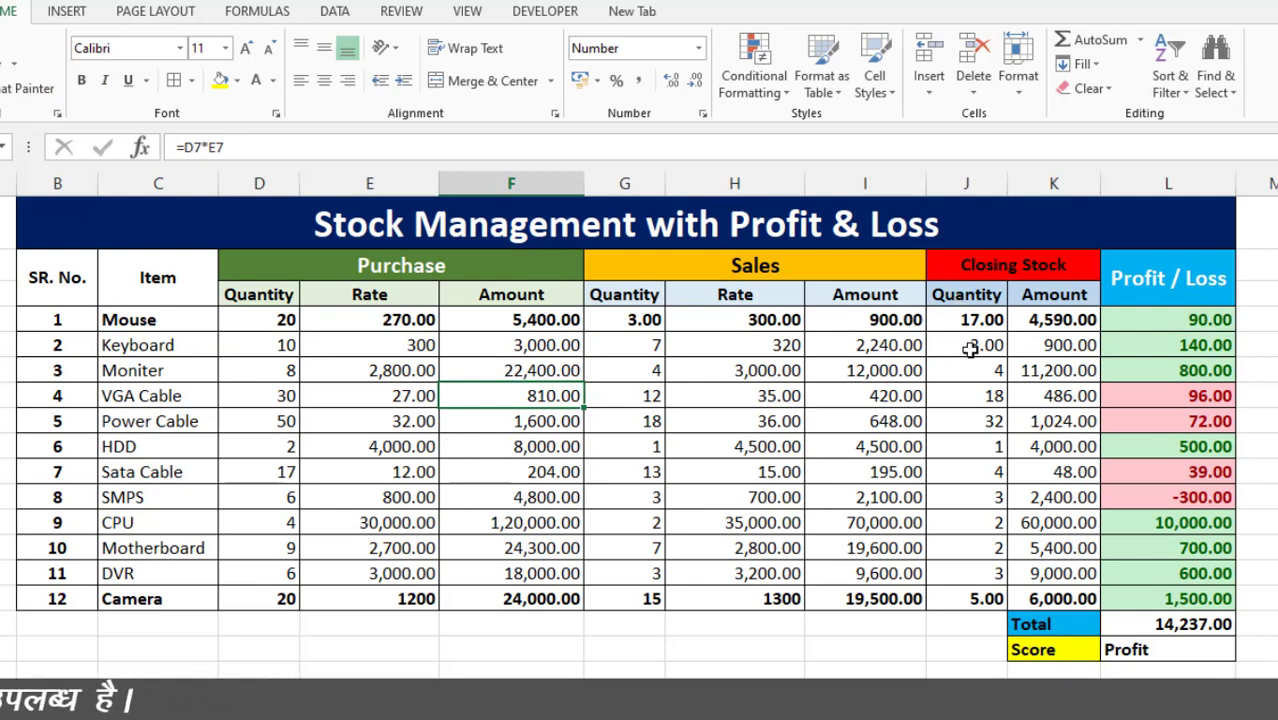
Step: Review the purchase and sales figures of SMPS and VGA Cable against the colour-coded Profit / Loss results
{"action": "left_click", "coordinate": [705, 514]}
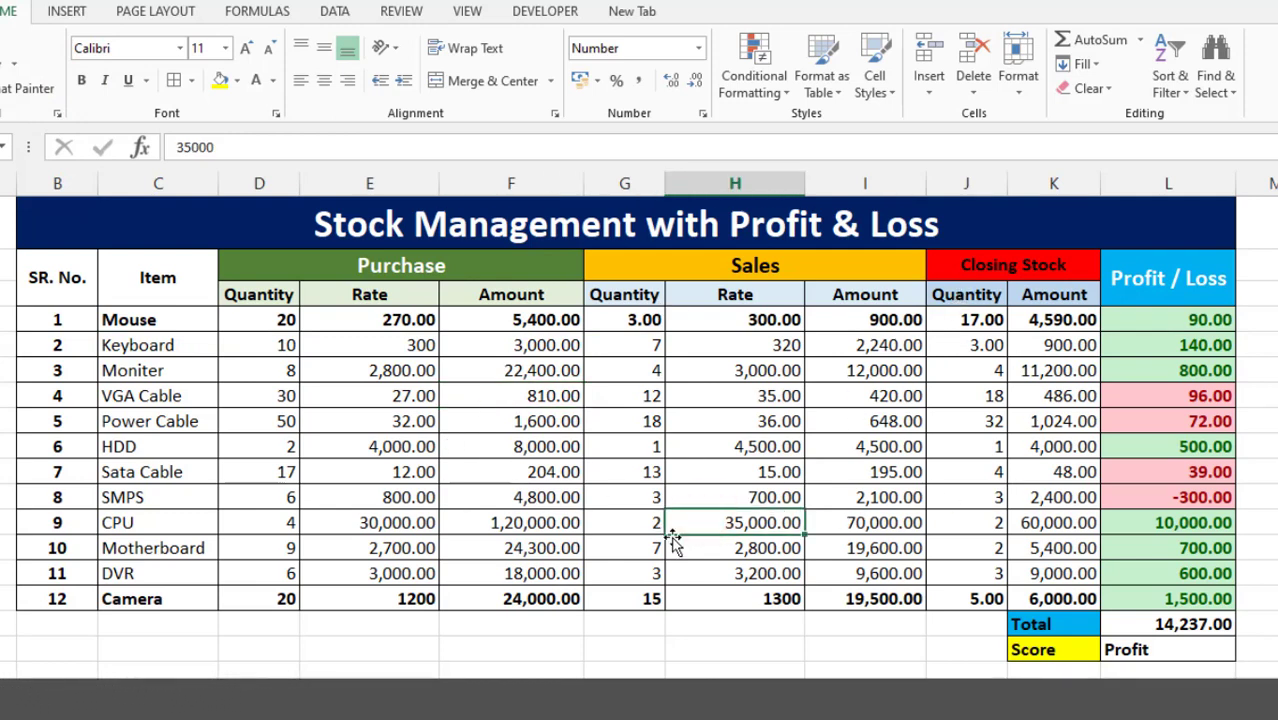
{"action": "left_click", "coordinate": [1163, 502]}
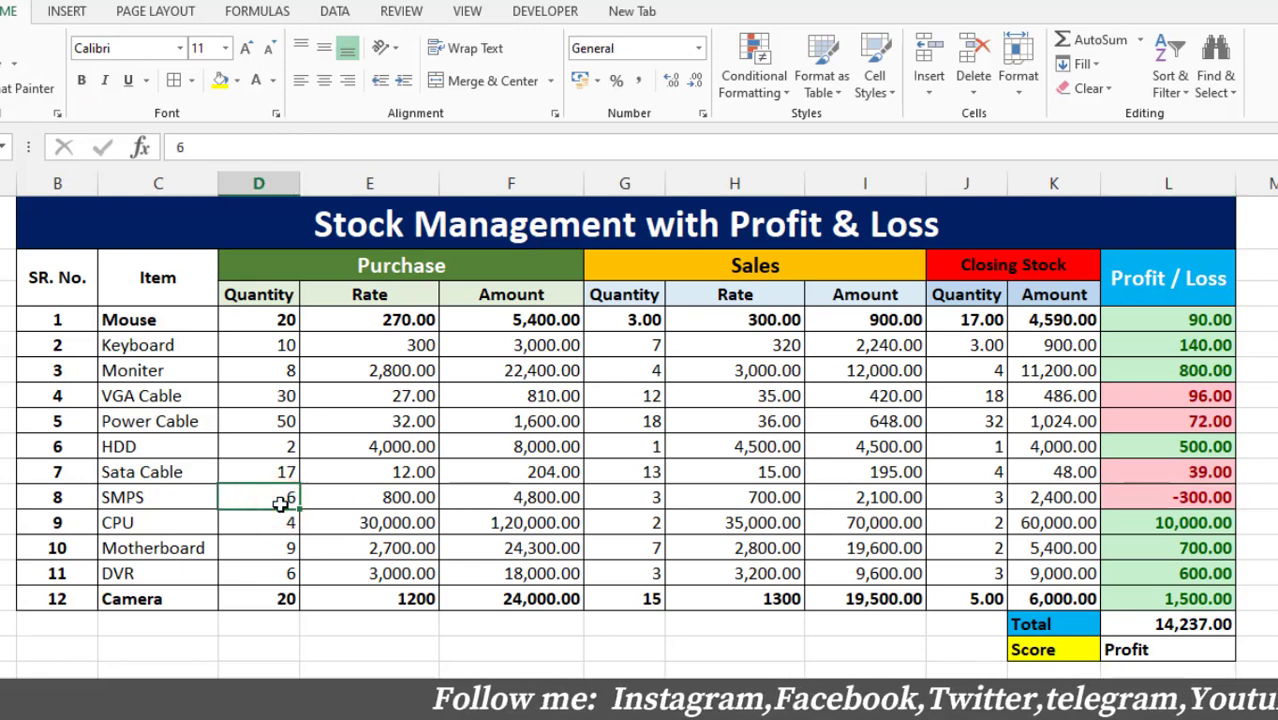
{"action": "left_click", "coordinate": [415, 499]}
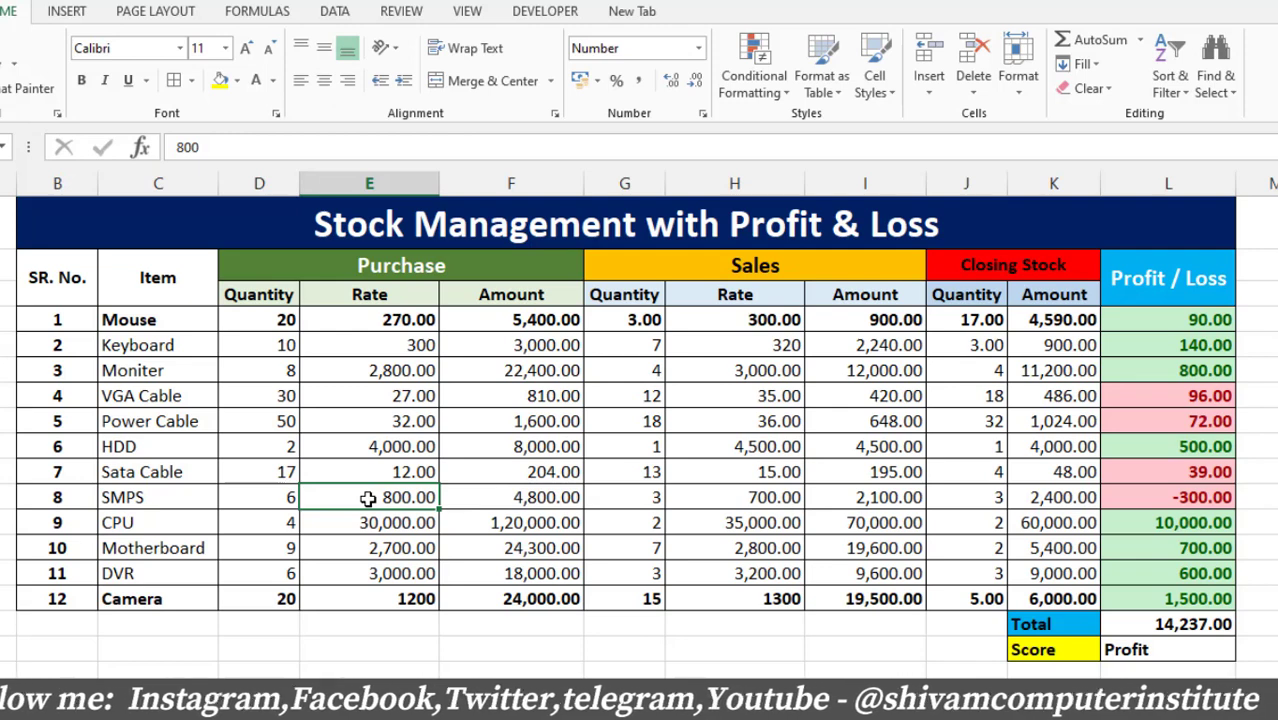
{"action": "left_click", "coordinate": [766, 495]}
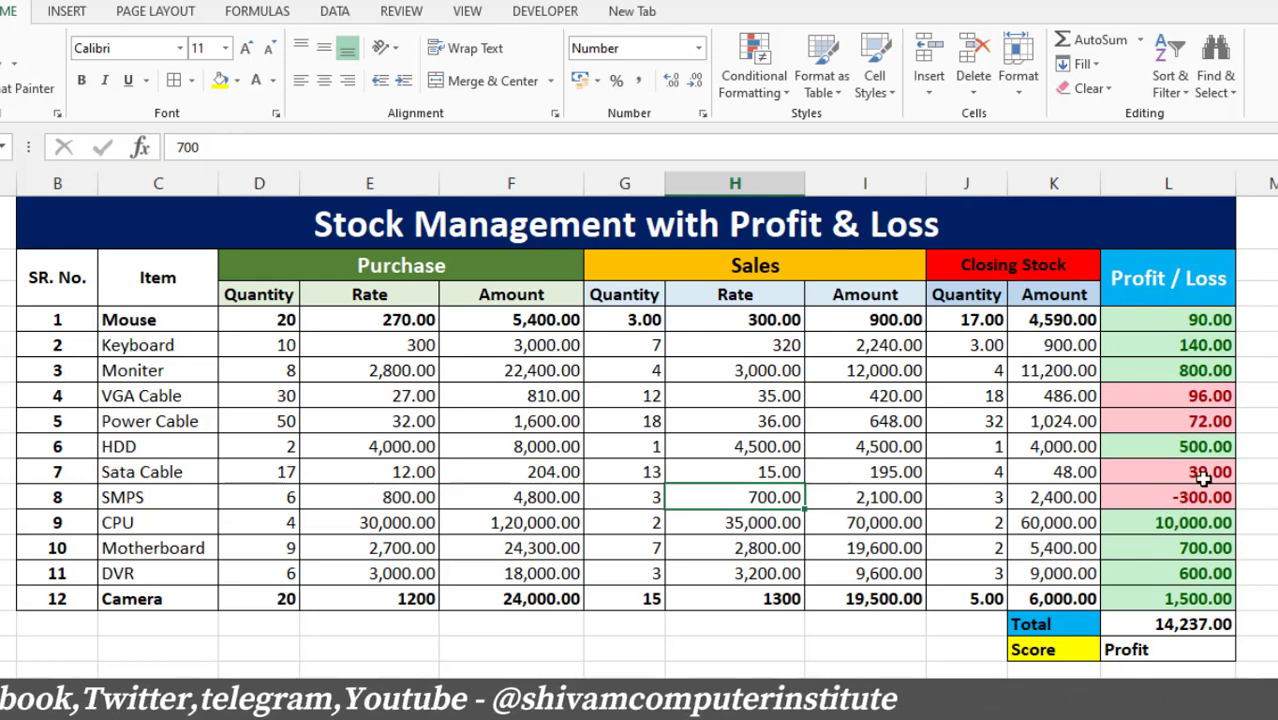
{"action": "left_click", "coordinate": [1212, 418]}
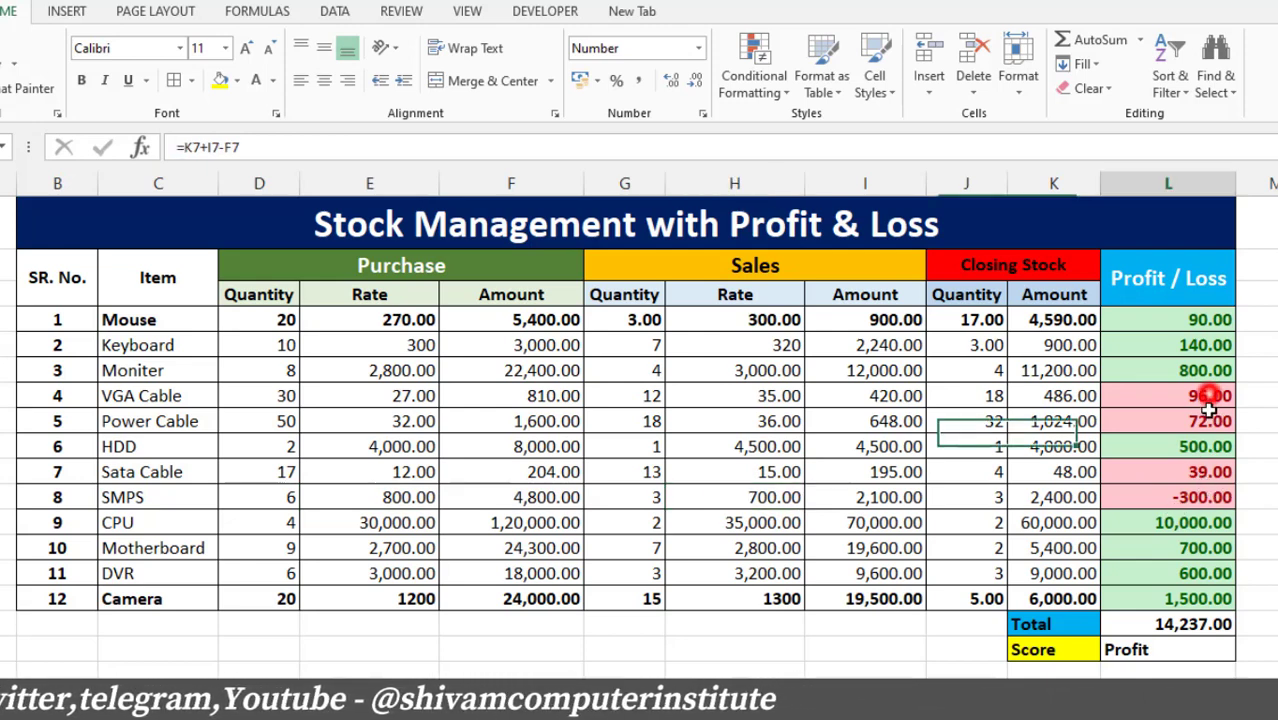
{"action": "left_click", "coordinate": [1172, 517]}
{"action": "left_click", "coordinate": [1166, 492]}
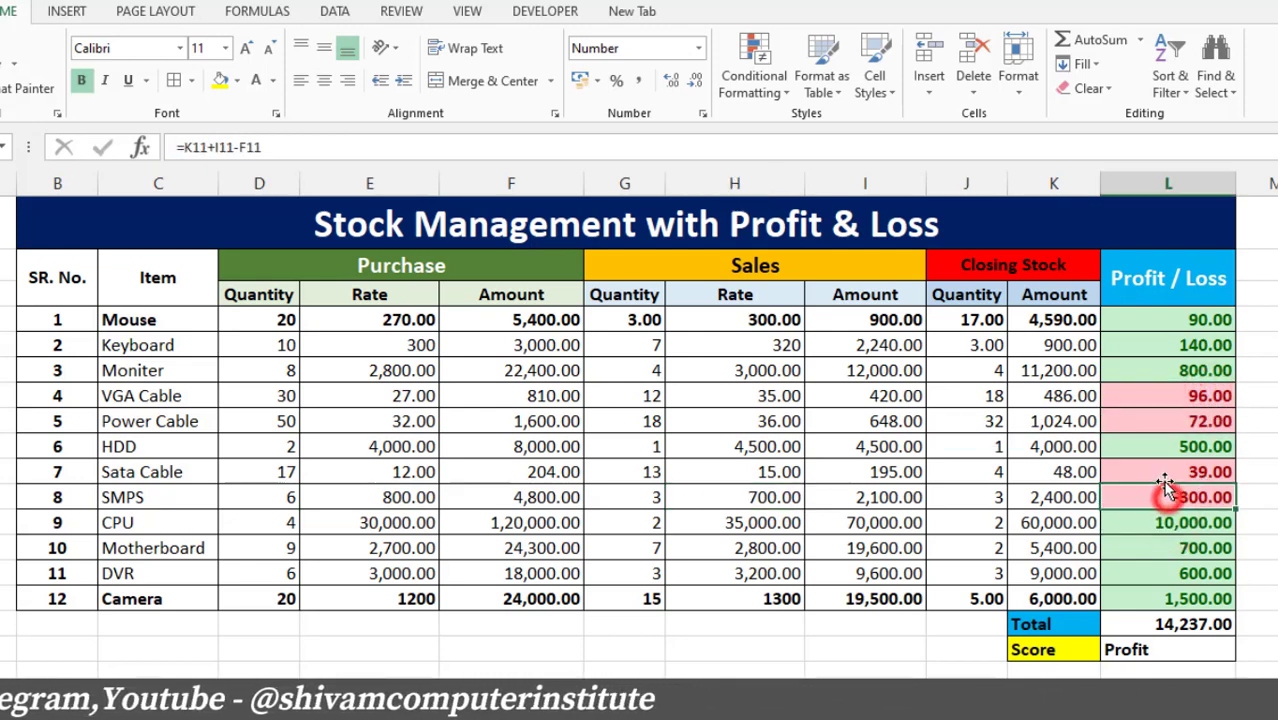
{"action": "left_click_drag", "start_coordinate": [1158, 476], "coordinate": [1163, 490]}
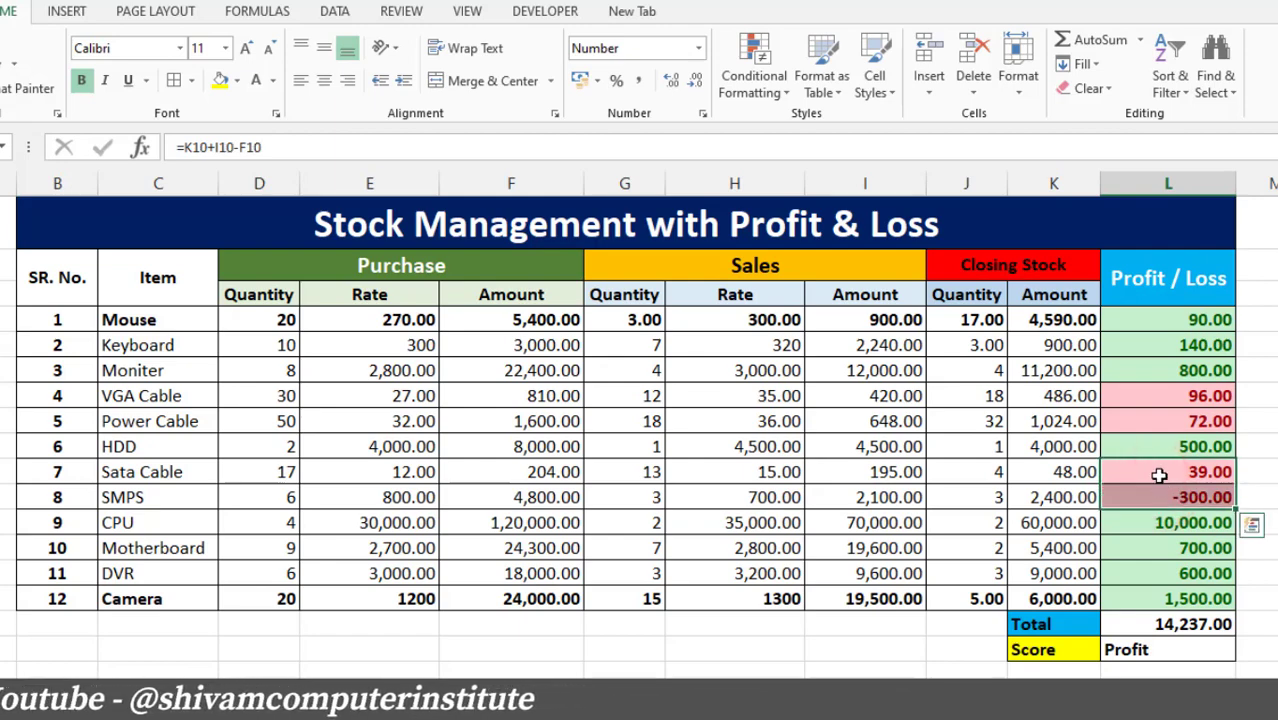
{"action": "left_click", "coordinate": [1158, 474]}
{"action": "scroll", "coordinate": [1177, 585], "scroll_direction": "down", "scroll_amount": 1}
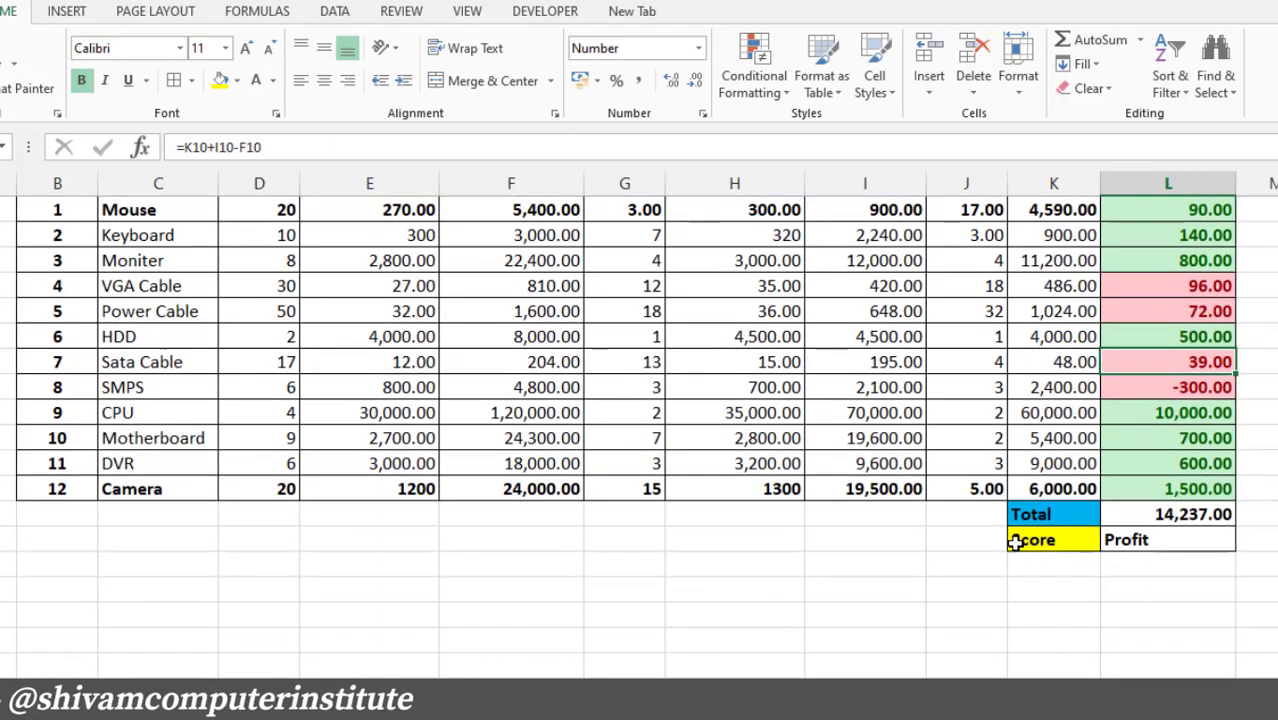
{"action": "scroll", "coordinate": [1045, 540], "scroll_direction": "up", "scroll_amount": 2}
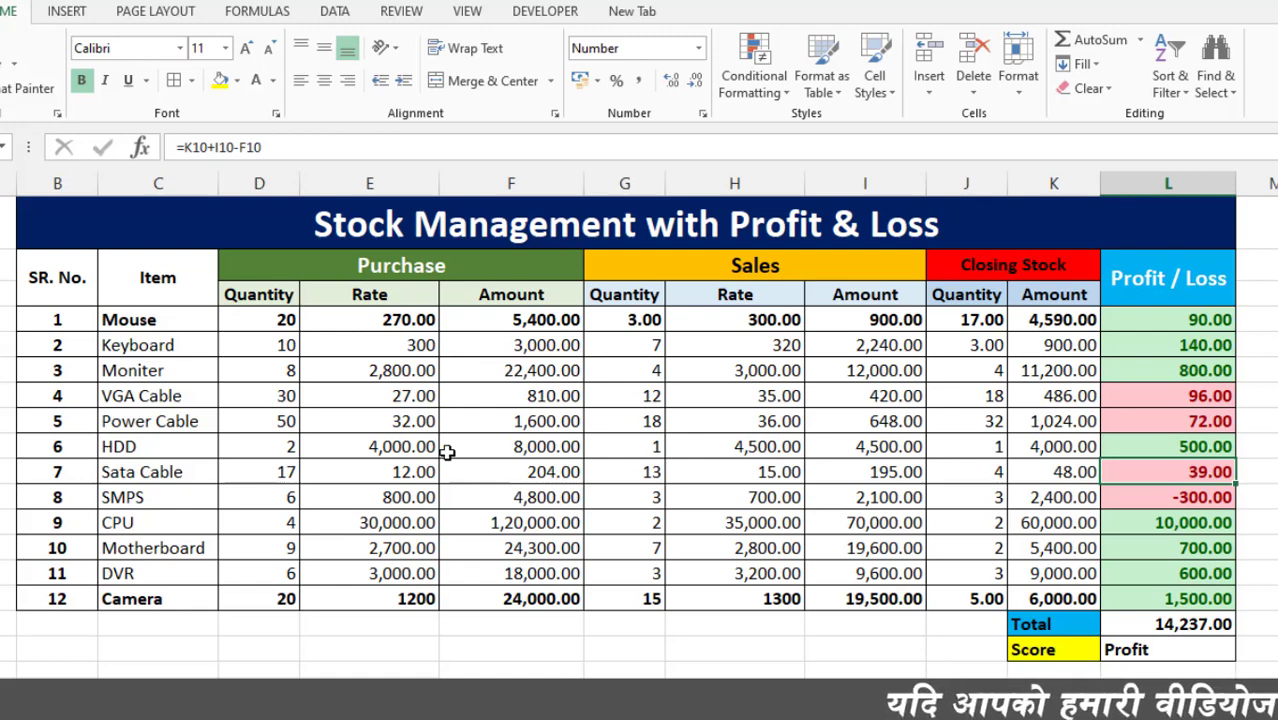
{"action": "left_click", "coordinate": [356, 401]}
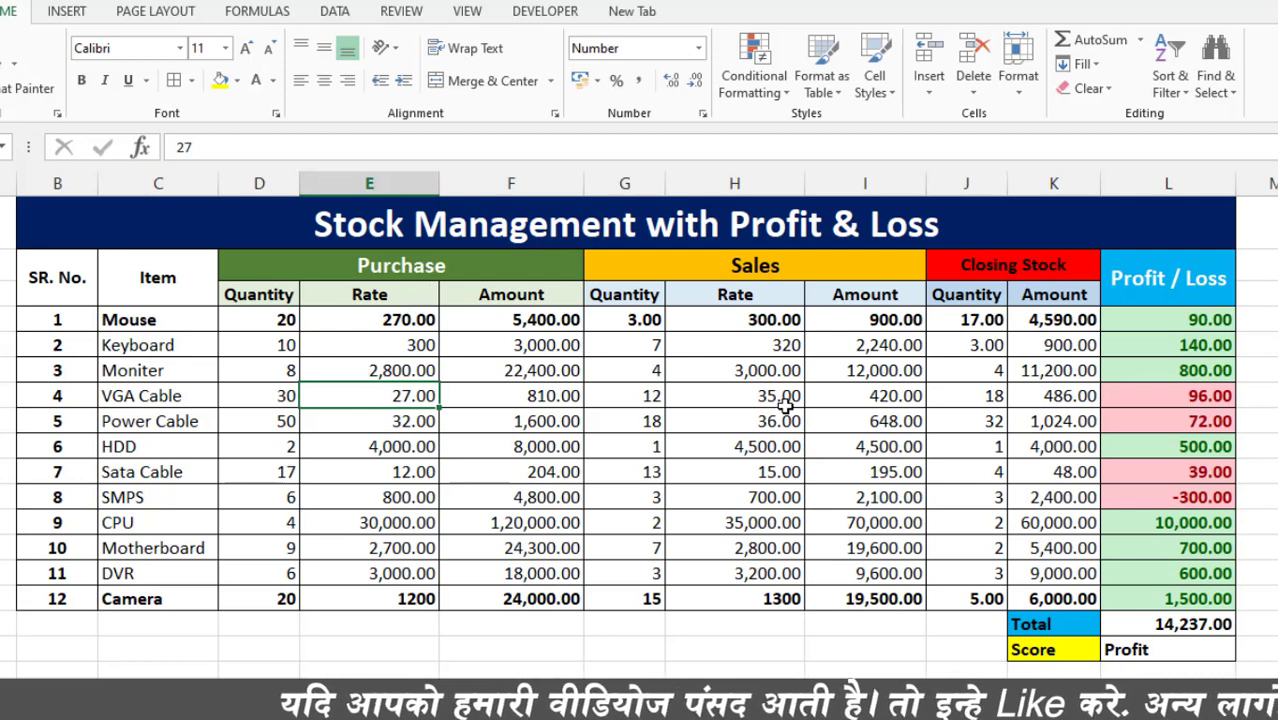
{"action": "left_click", "coordinate": [720, 400]}
{"action": "left_click", "coordinate": [256, 400]}
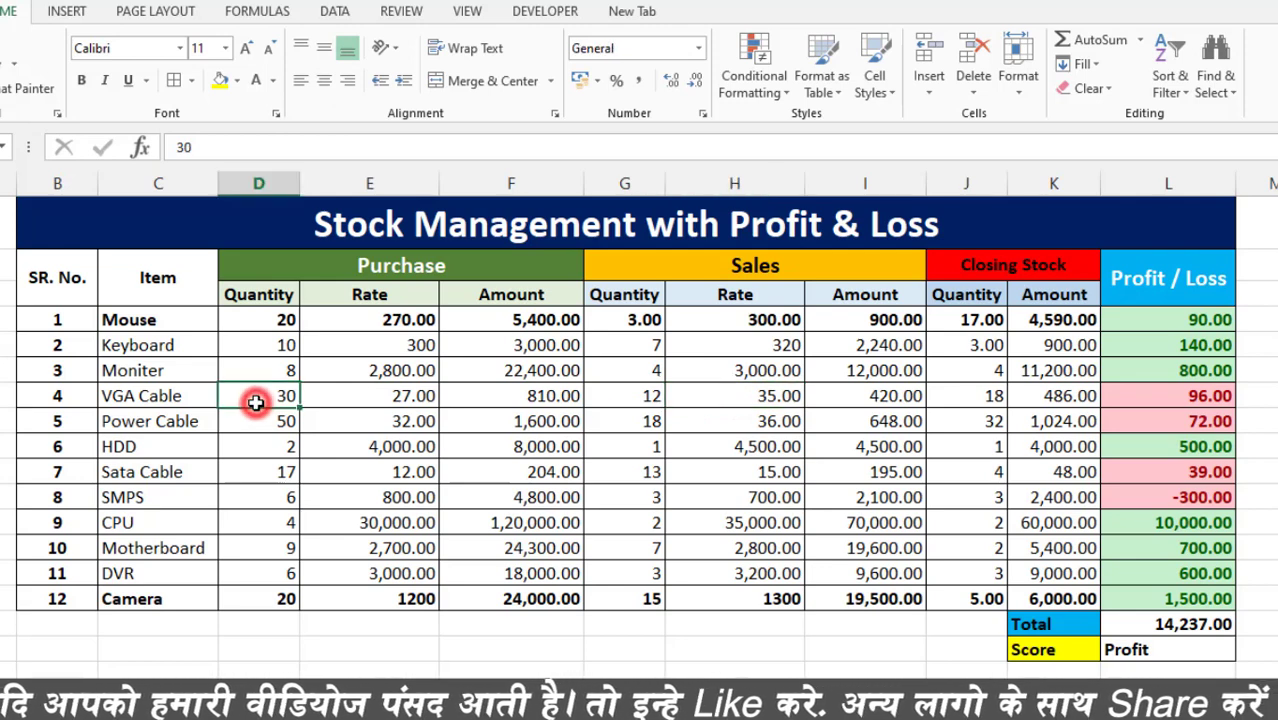